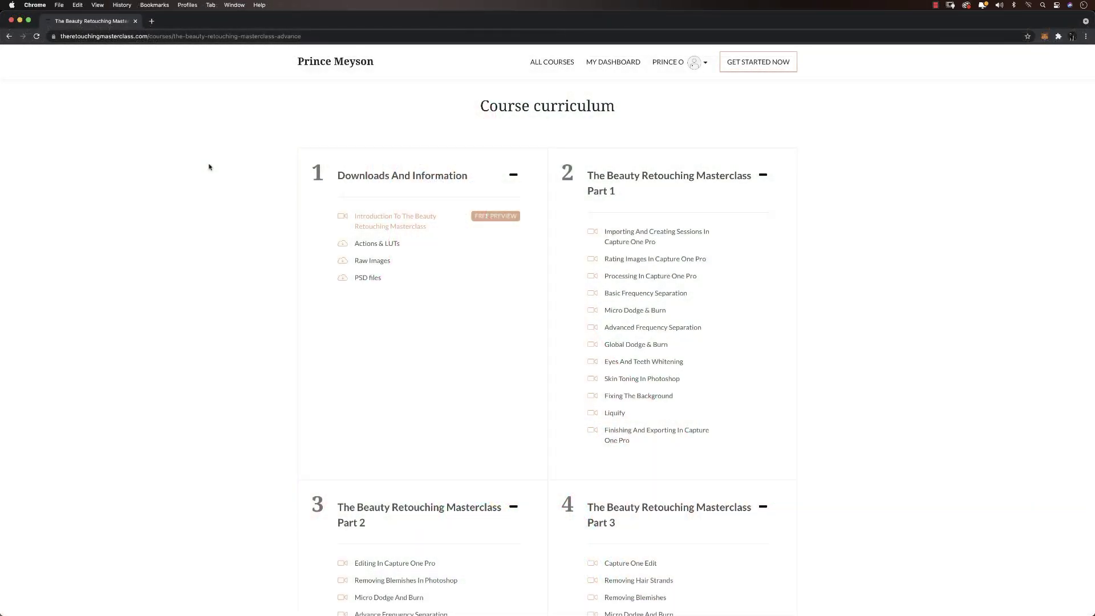
Look through the lesson lists in the Beauty Retouching Masterclass course curriculum
scroll(209, 166, "down", 1)
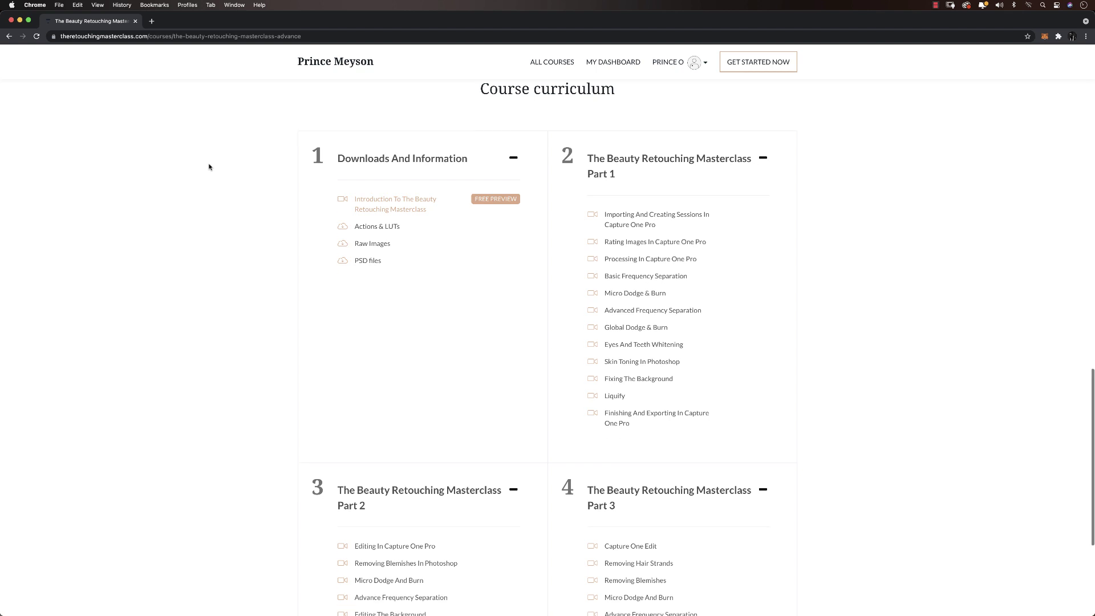
scroll(209, 166, "down", 3)
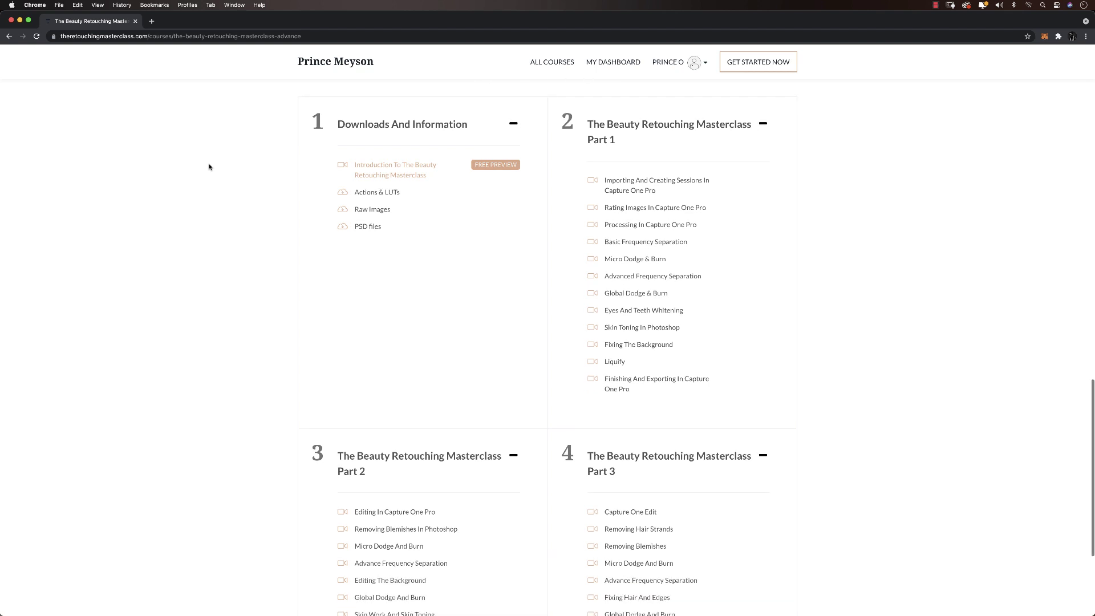
scroll(209, 167, "down", 4)
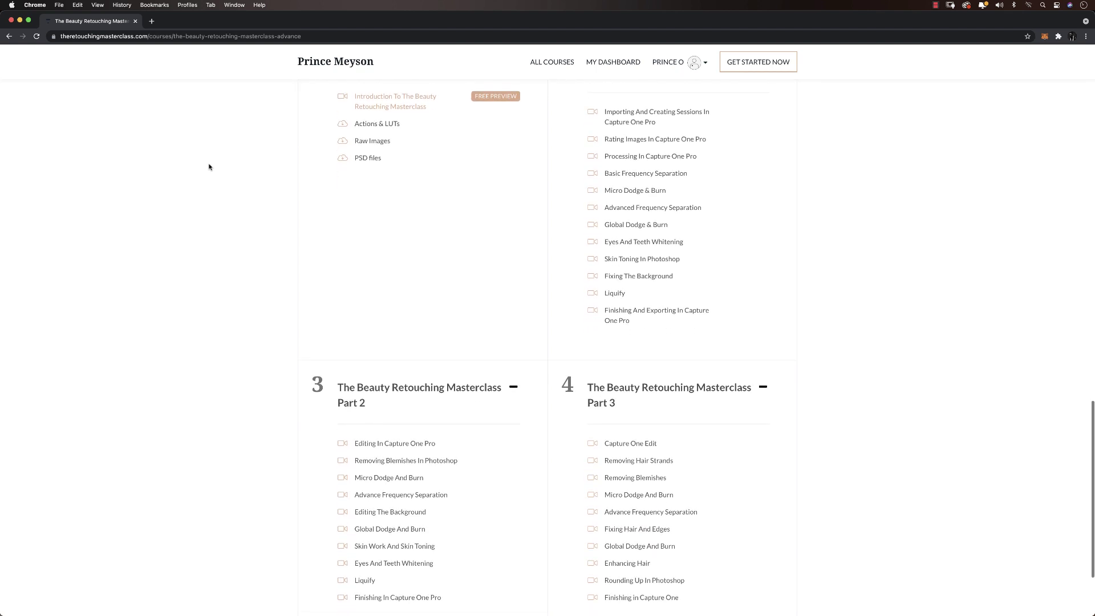
scroll(209, 166, "down", 4)
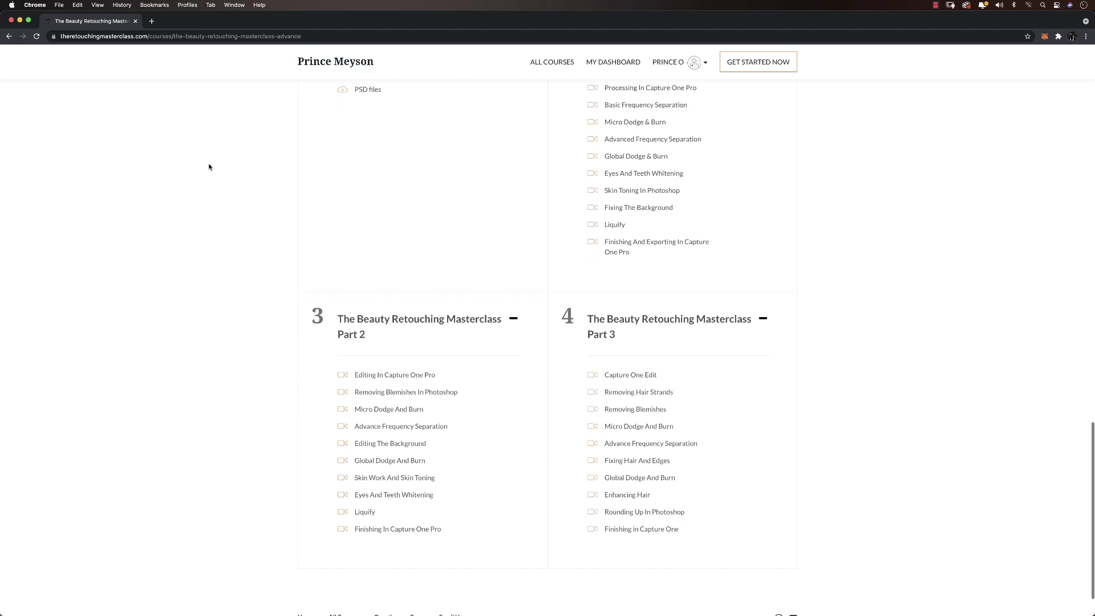
scroll(209, 167, "down", 2)
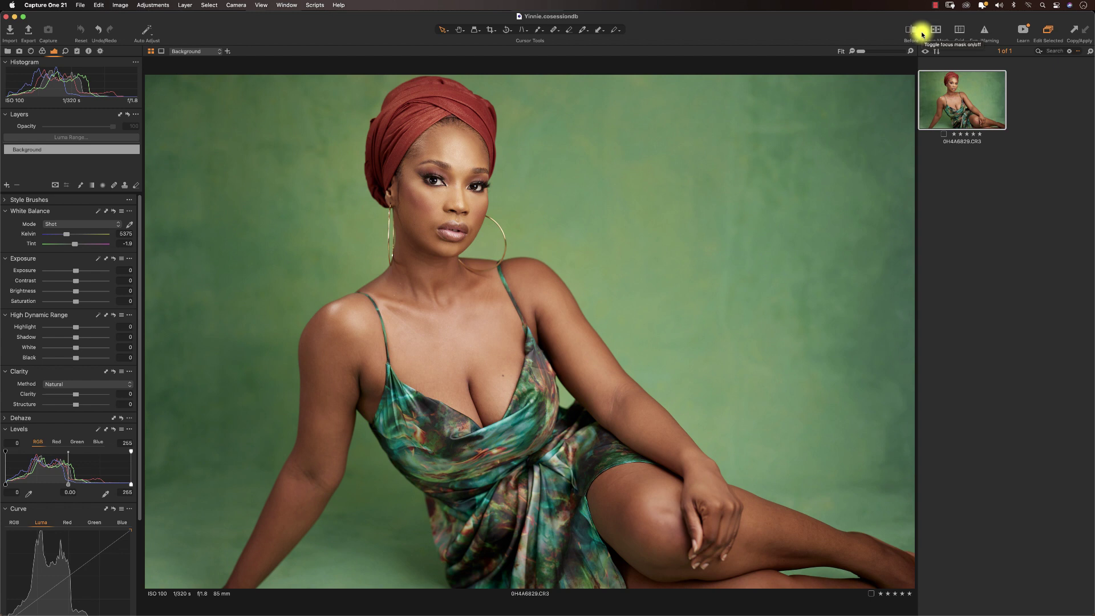
Turn on the exposure warning and set the RGB Levels input points to 3 for shadows and 240 for highlights
left_click(978, 38)
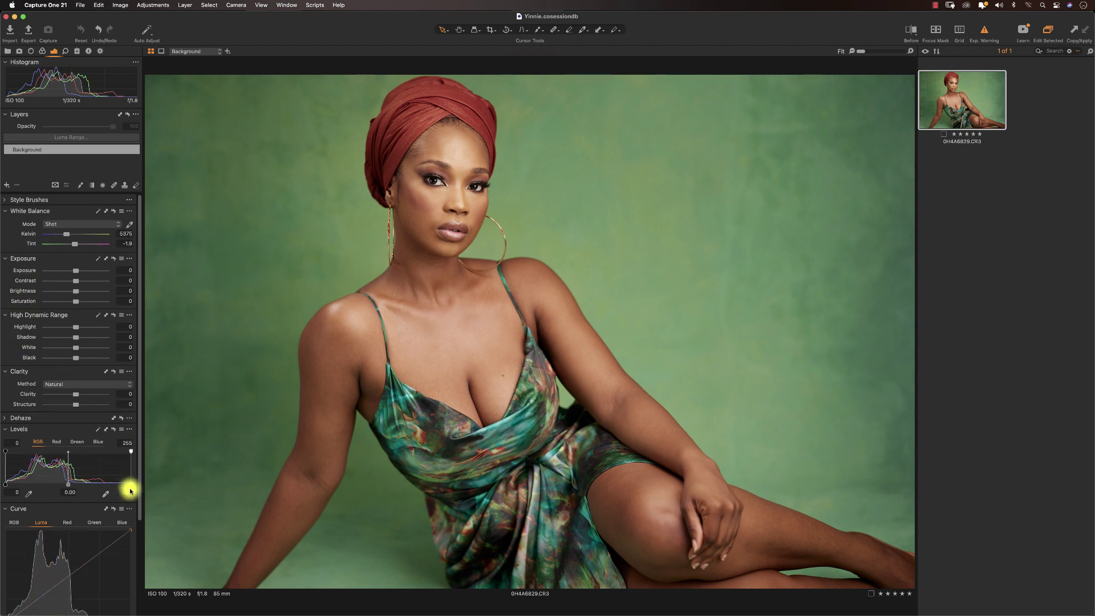
left_click_drag(131, 485, 113, 488)
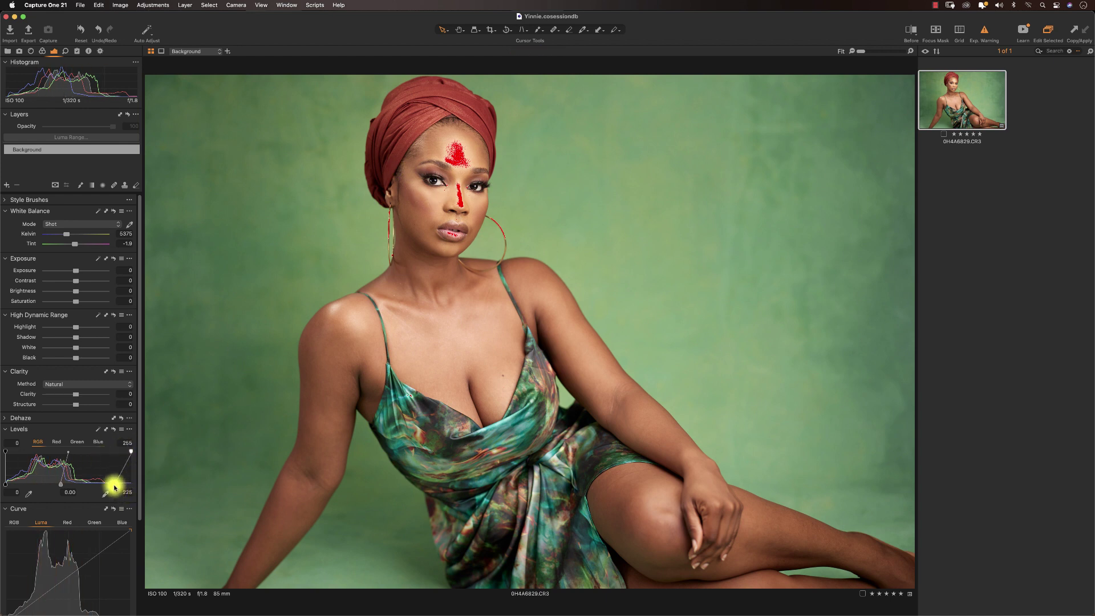
left_click_drag(114, 486, 121, 486)
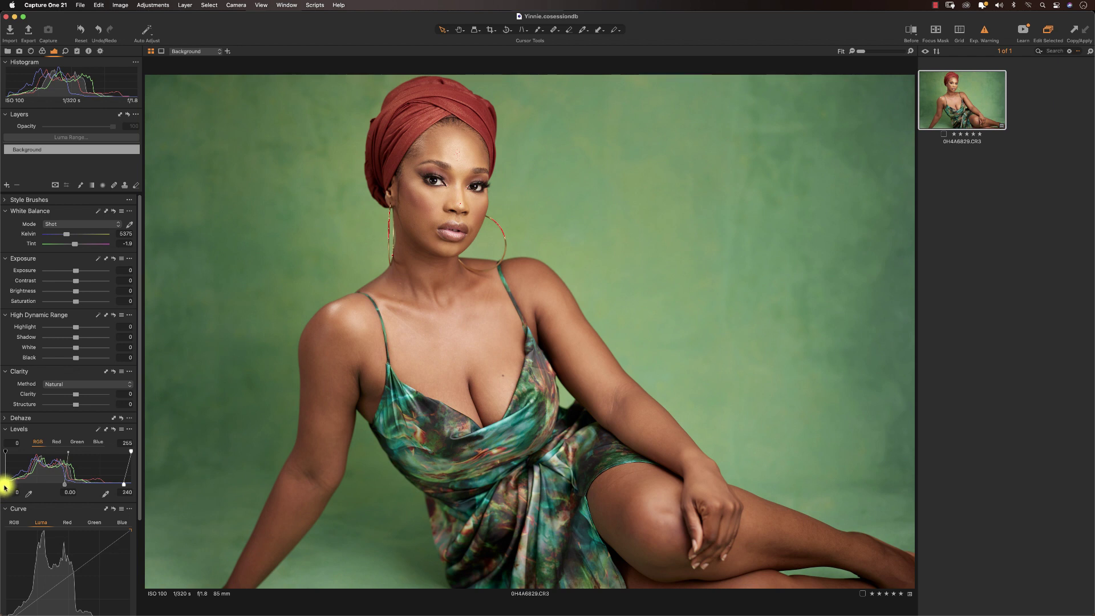
left_click_drag(2, 486, 7, 486)
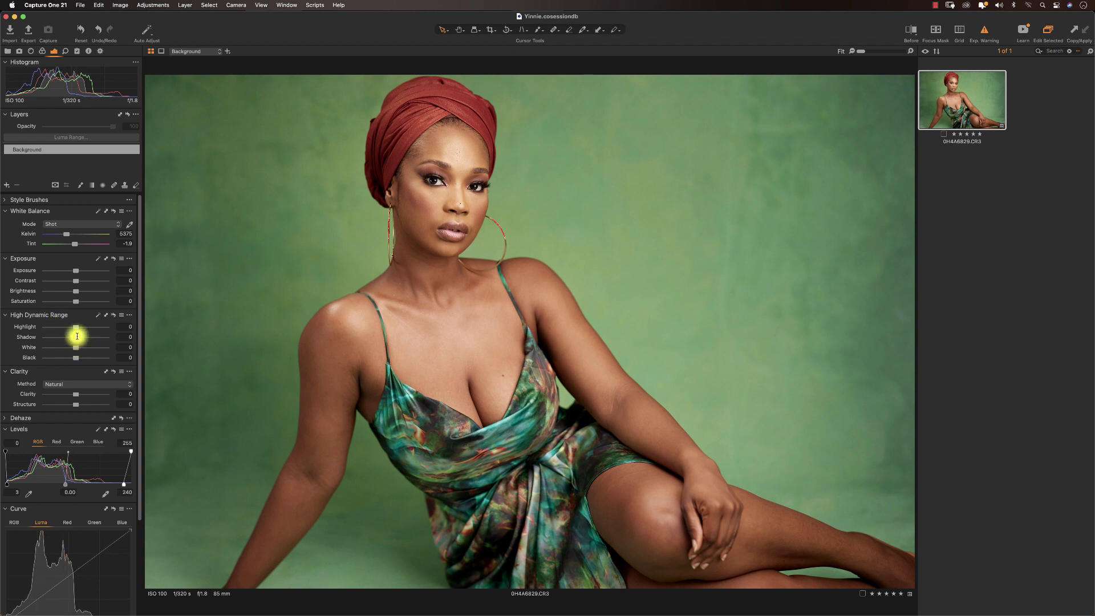
Set the High Dynamic Range Shadow to 11 and Highlight to -32
left_click(81, 337)
left_click_drag(80, 336, 79, 338)
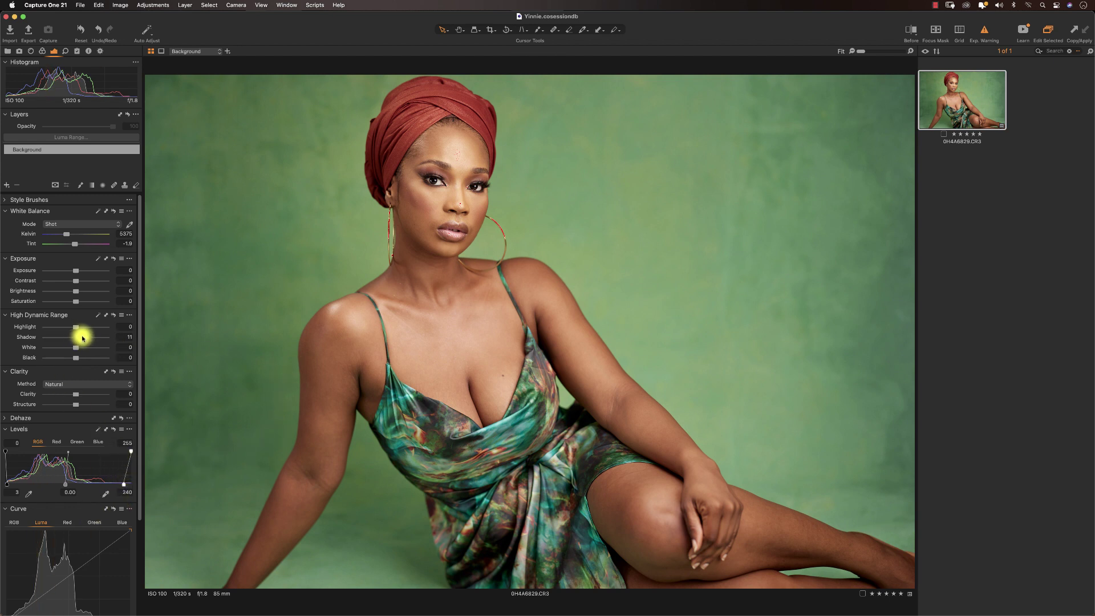
left_click_drag(76, 326, 67, 324)
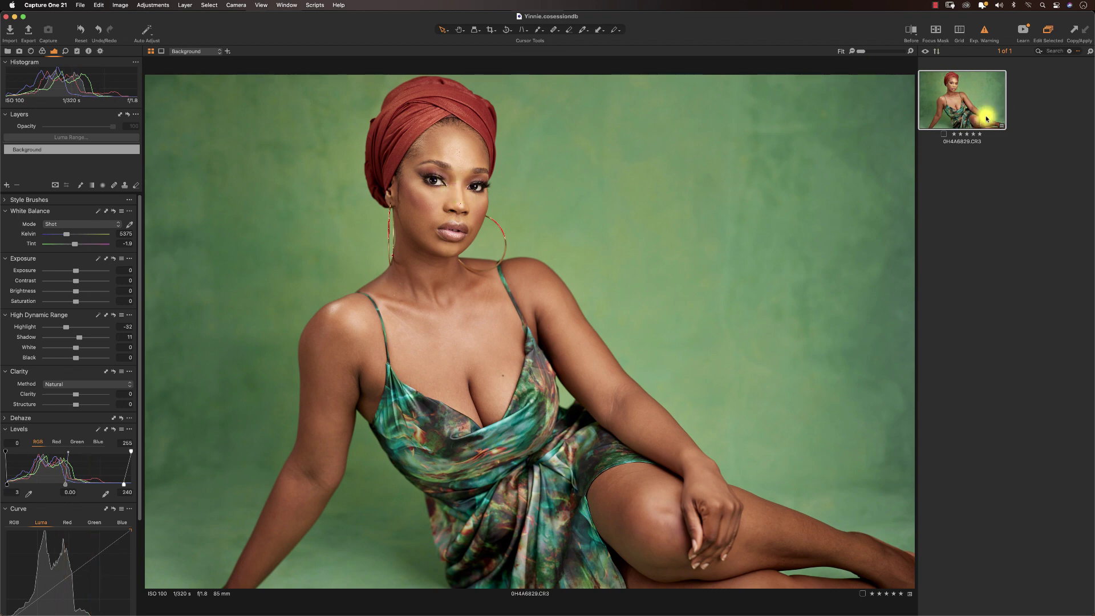
Send the portrait to Adobe Photoshop 2021 as a 16-bit PSD in Adobe RGB (1998) at 300 px/in and 100% scale
right_click(944, 94)
mouse_move(964, 190)
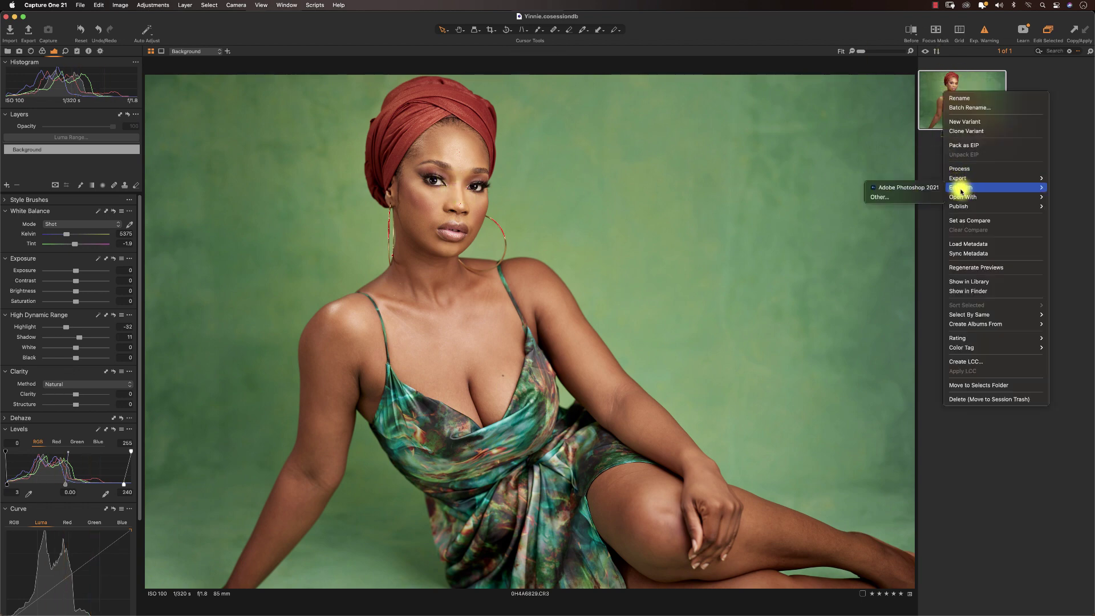
left_click(916, 188)
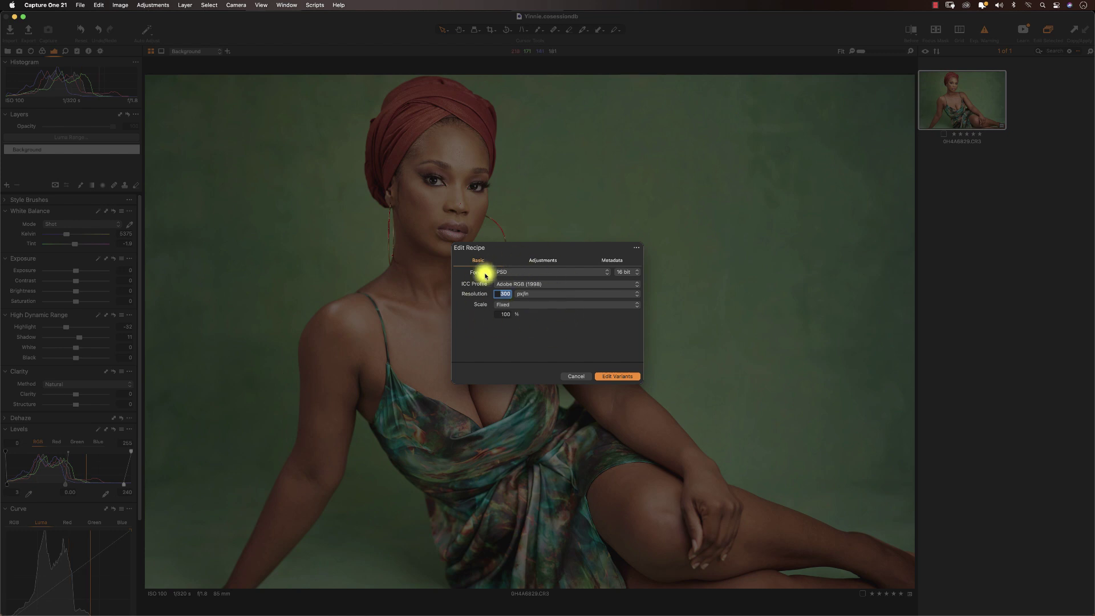
left_click(616, 377)
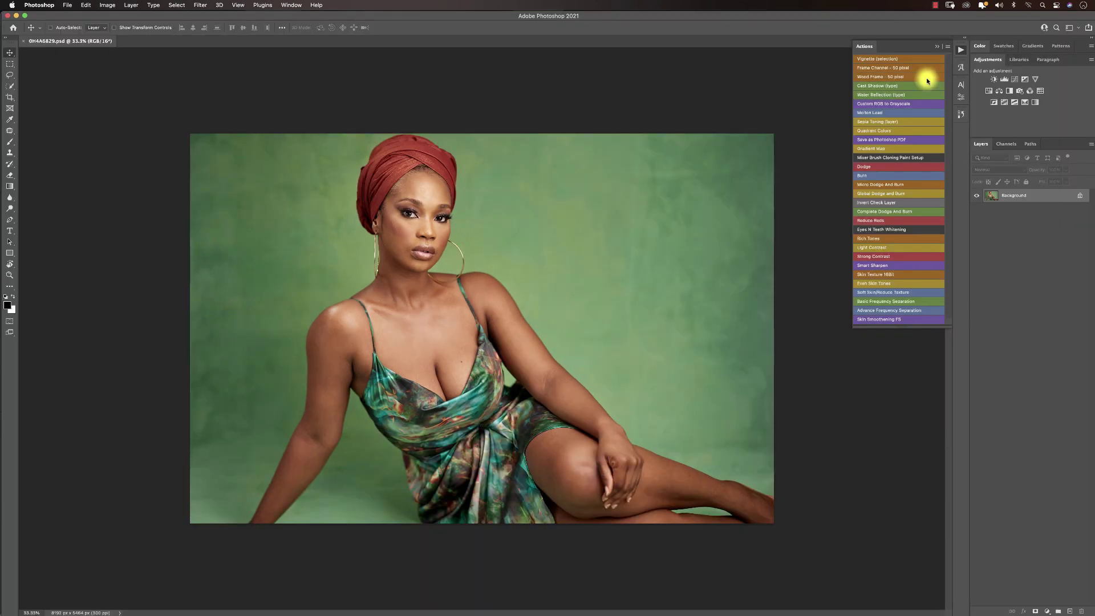
Examine the portrait's face and skin up close, and check the whole image again
key("z")
left_click(410, 217)
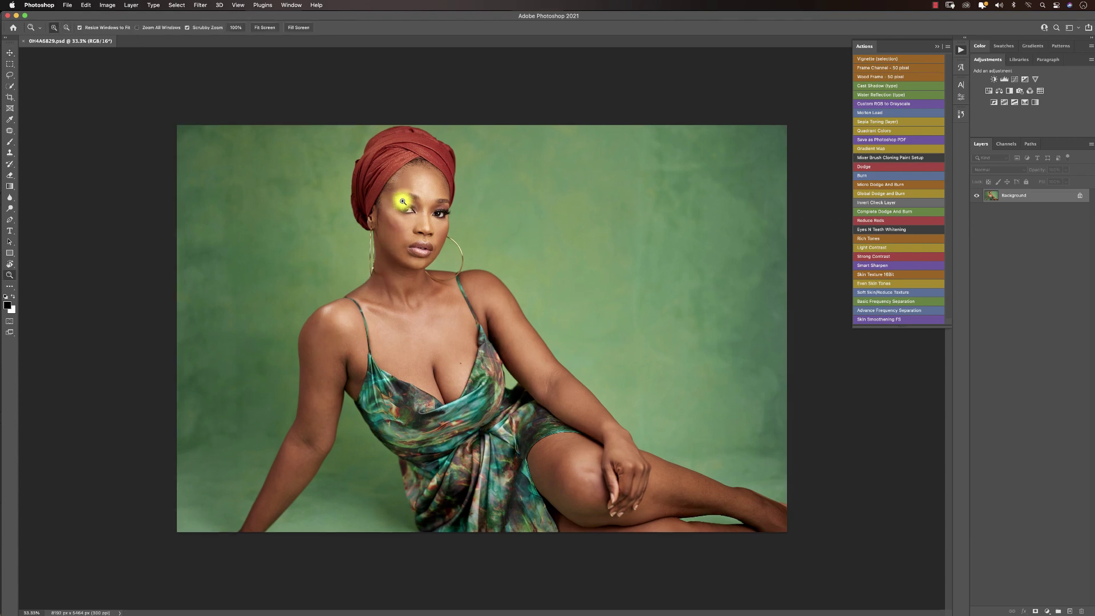
left_click(404, 258)
key("v")
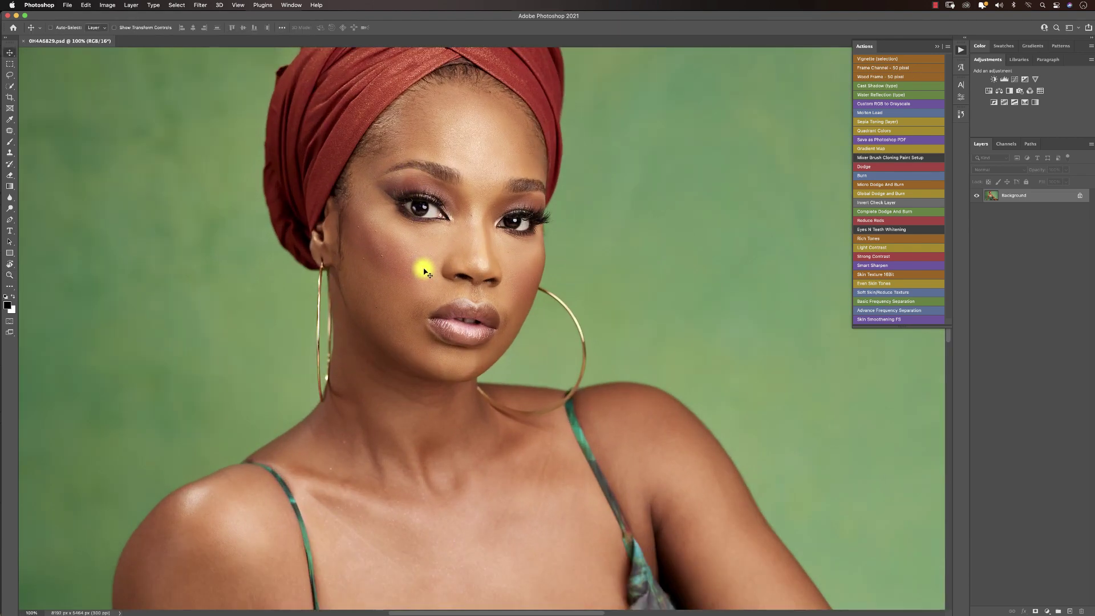
key("z")
left_click(550, 296, "alt")
left_click(531, 344, "alt")
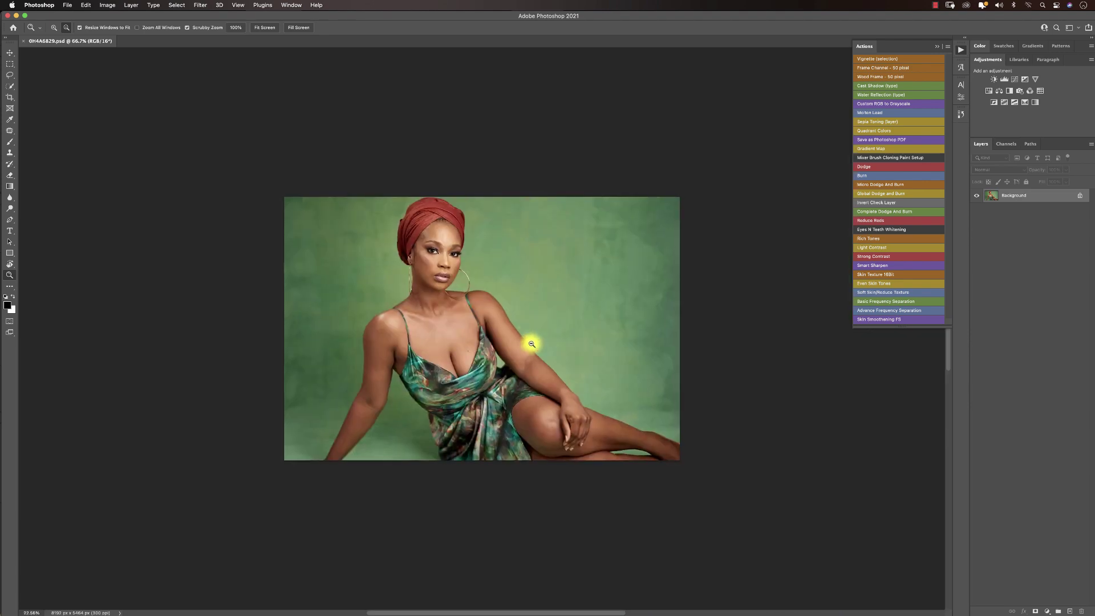
left_click(457, 306)
left_click(445, 293)
key("v")
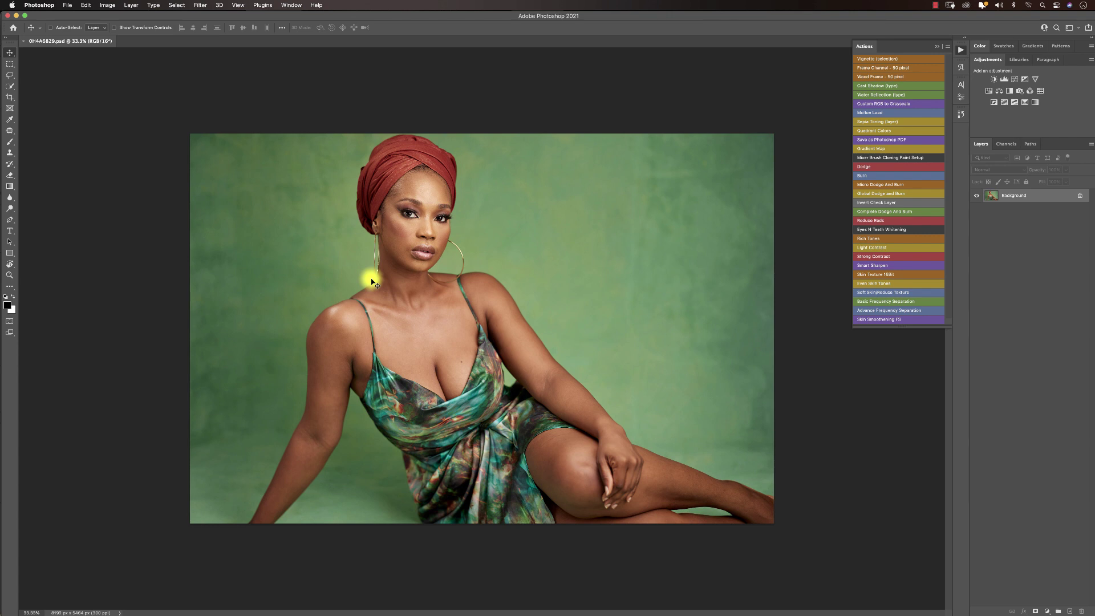
Run the Basic Frequency Separation action with a Gaussian Blur radius of 6.8 pixels for the Low FS Layer
left_click(868, 311)
left_click(397, 229)
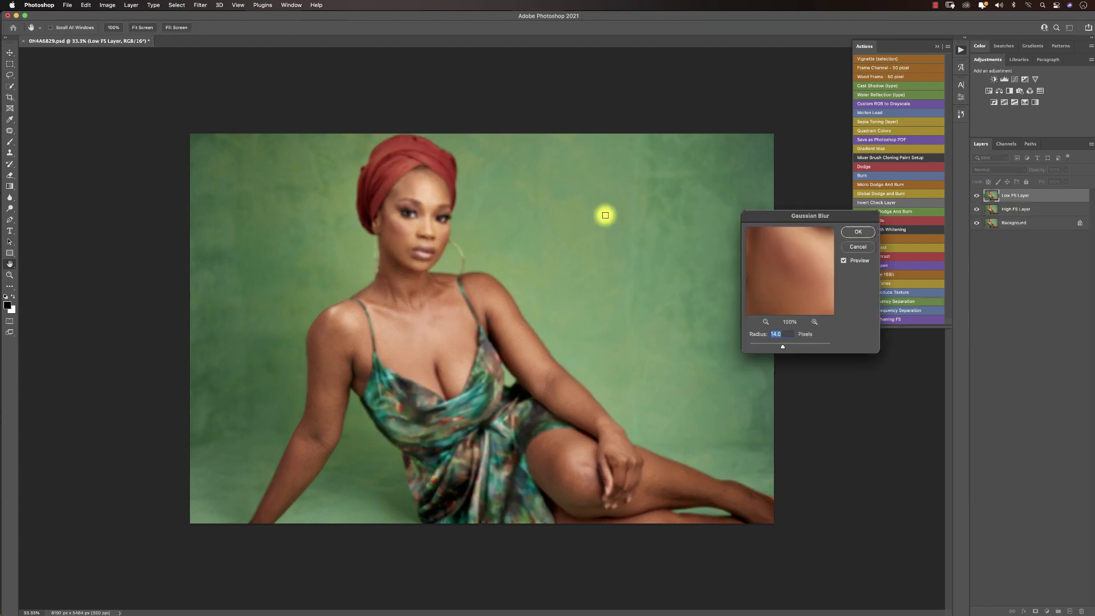
left_click_drag(776, 347, 776, 348)
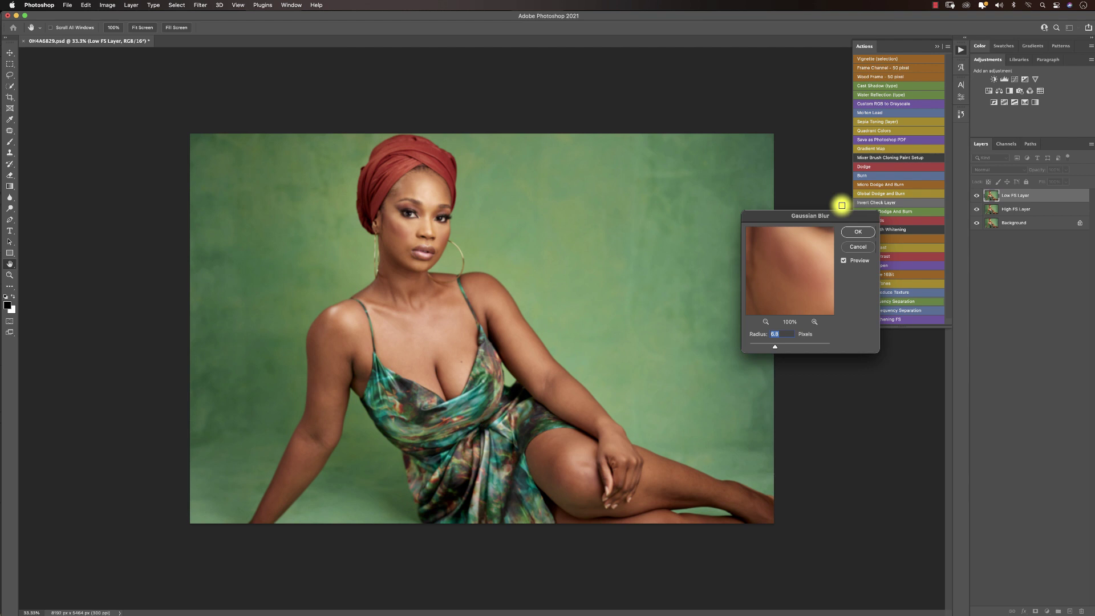
left_click(847, 234)
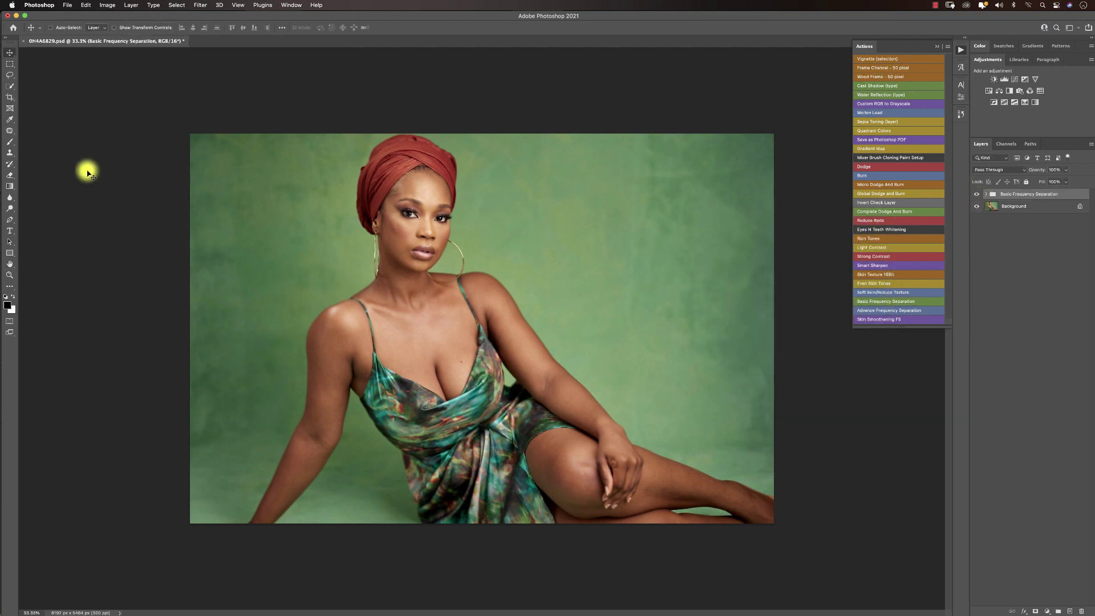
Choose the Mixer Brush tool and select the Low FS Layer inside the Basic Frequency Separation group
left_click(11, 145)
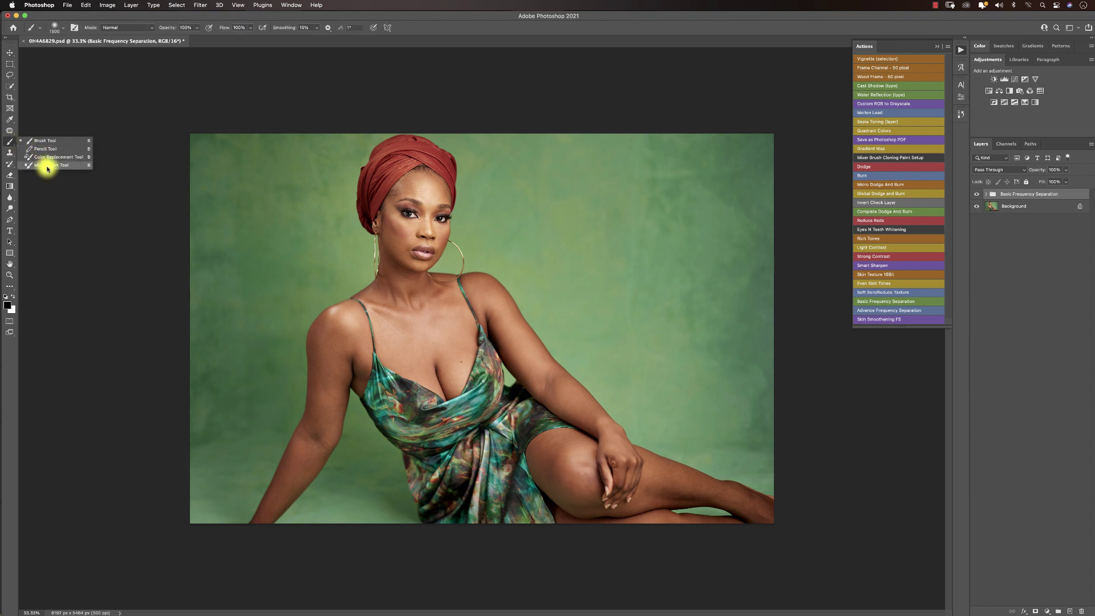
left_click(45, 162)
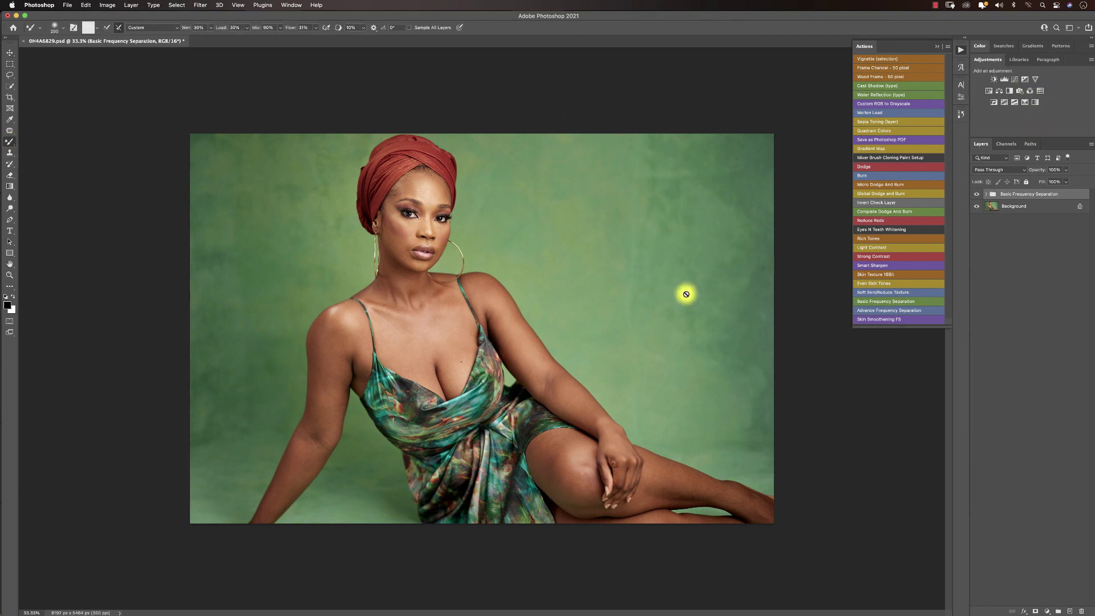
key("z")
left_click(403, 215)
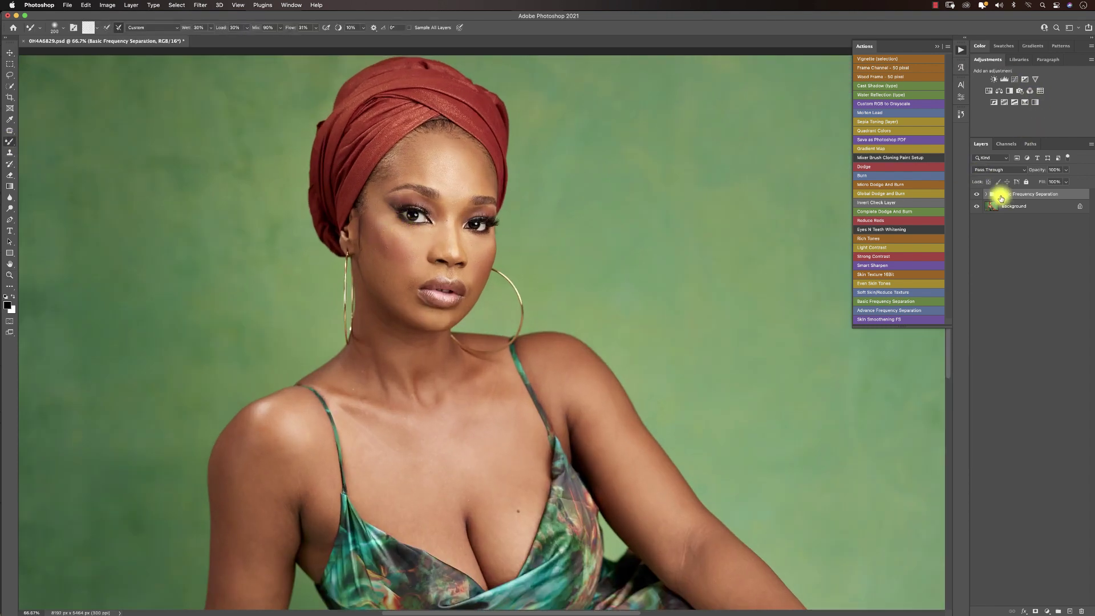
left_click(986, 194)
left_click(1008, 219)
left_click(976, 204)
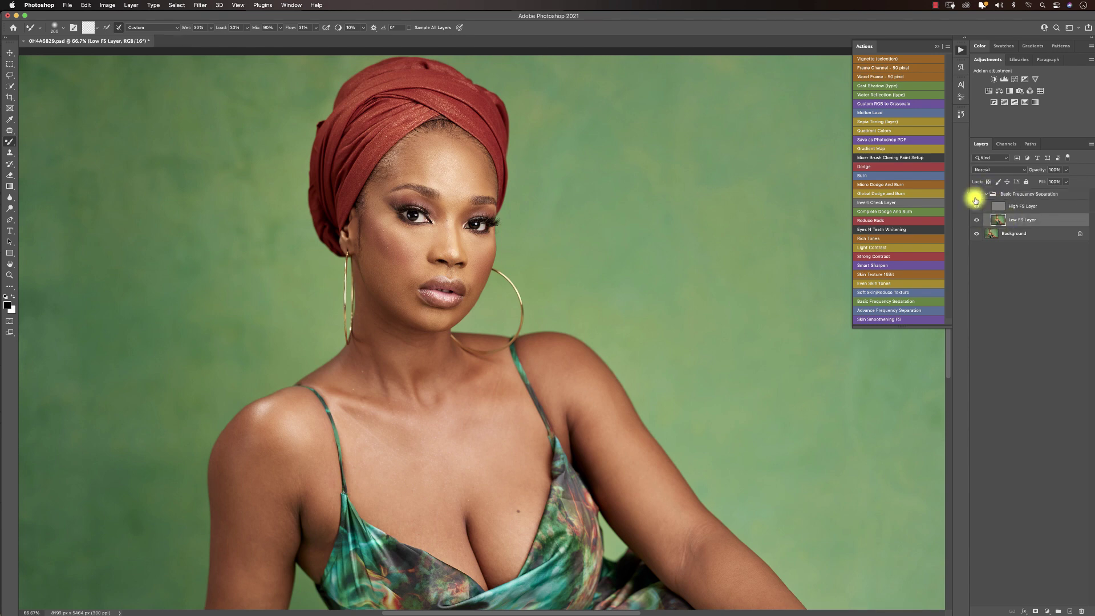
key("z")
left_click(377, 216, "alt")
left_click(403, 227, "alt")
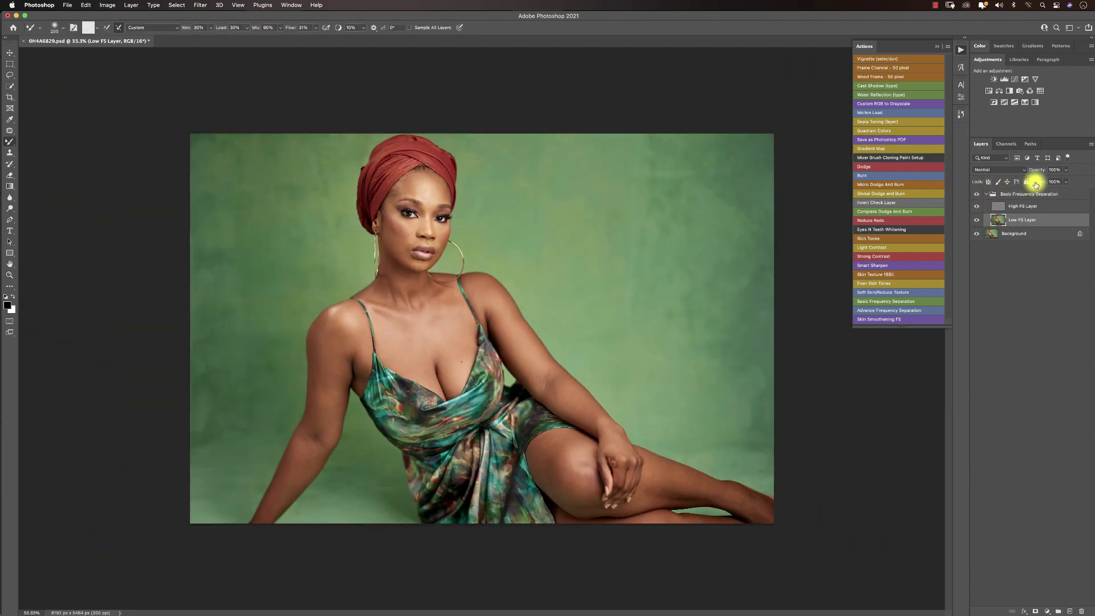
Clone Stamp away the small bumps on the forehead and the bridge of the nose on the High FS Layer
left_click(1035, 206)
key("z")
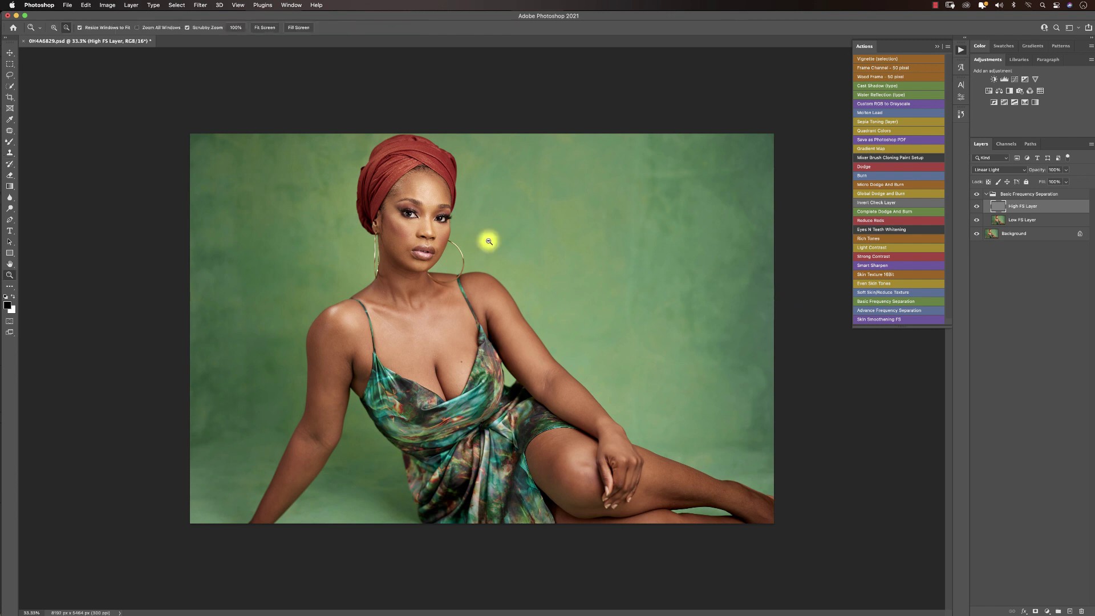
key("s")
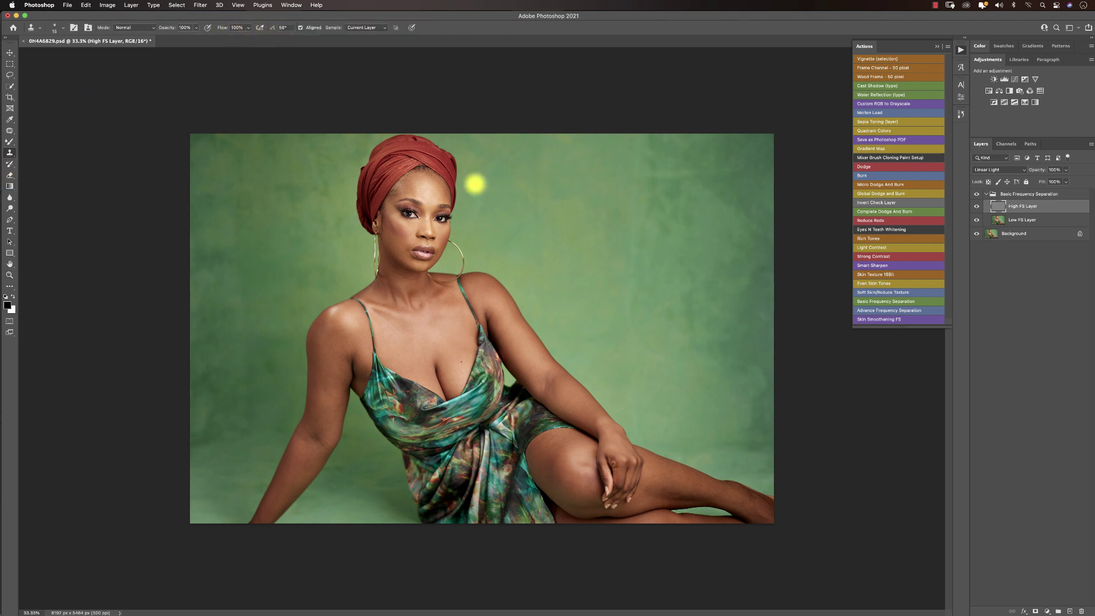
key("z")
key("s")
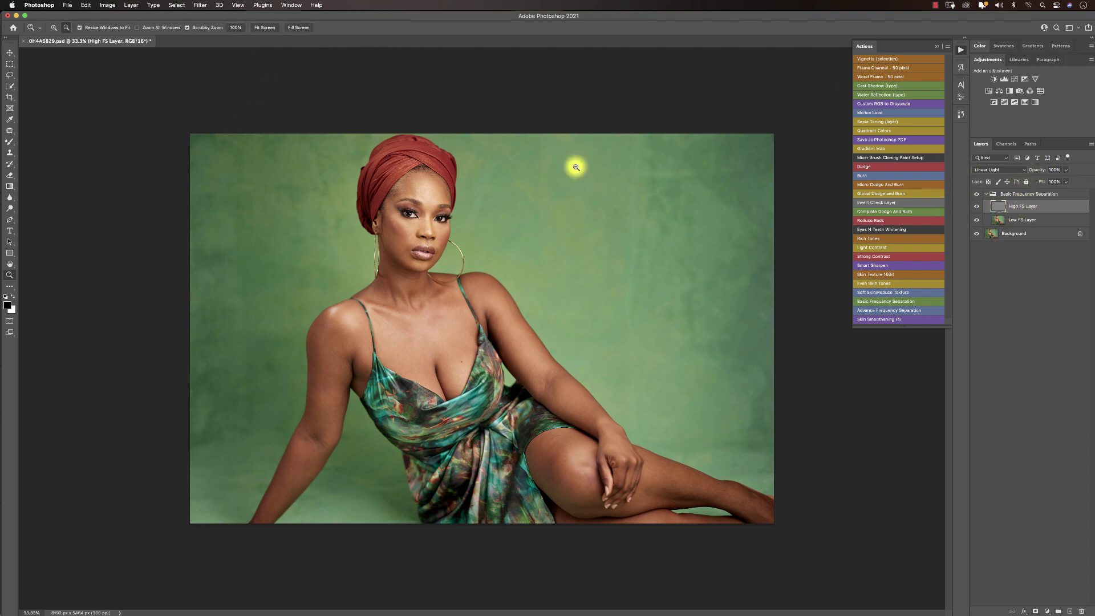
key("z")
left_click(394, 194)
left_click(394, 194)
left_click(441, 194)
key("s")
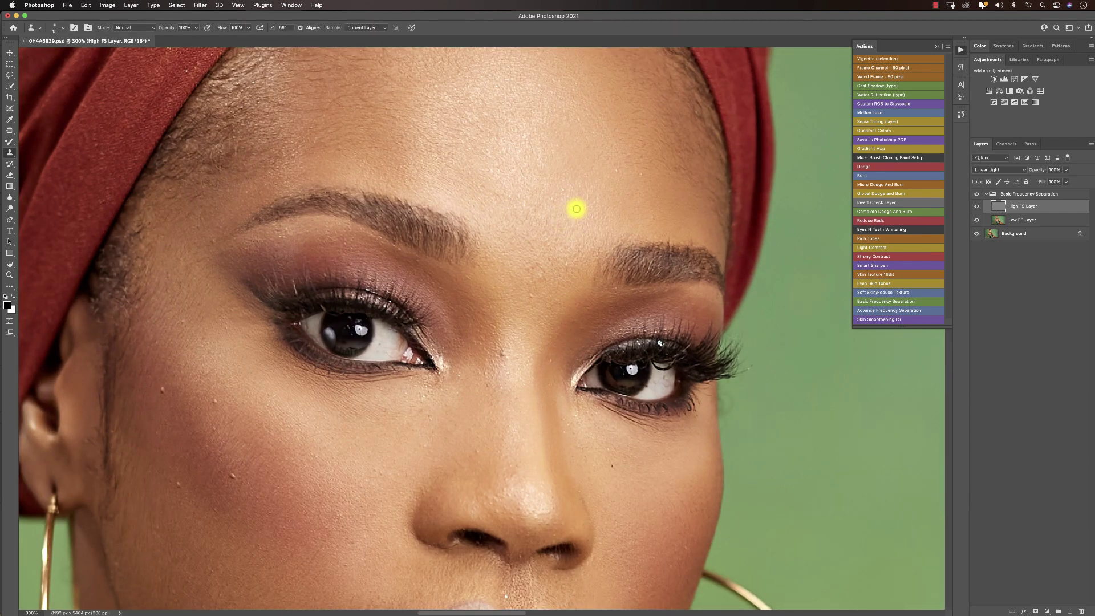
left_click_drag(633, 177, 624, 164)
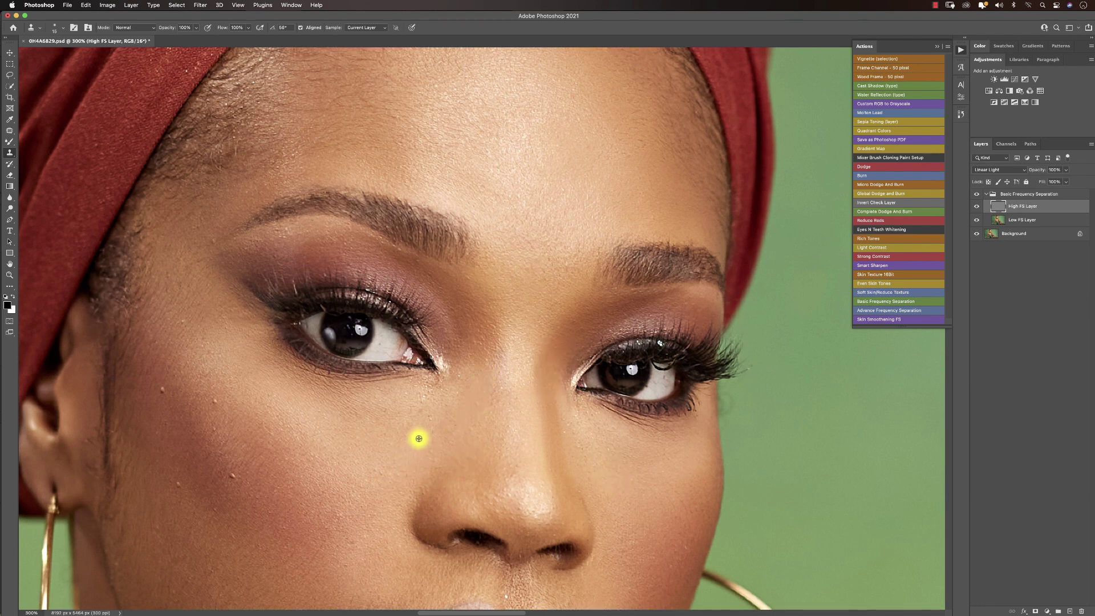
Clone out the raised spots on the cheek beside the ear on the High FS Layer
left_click(231, 474)
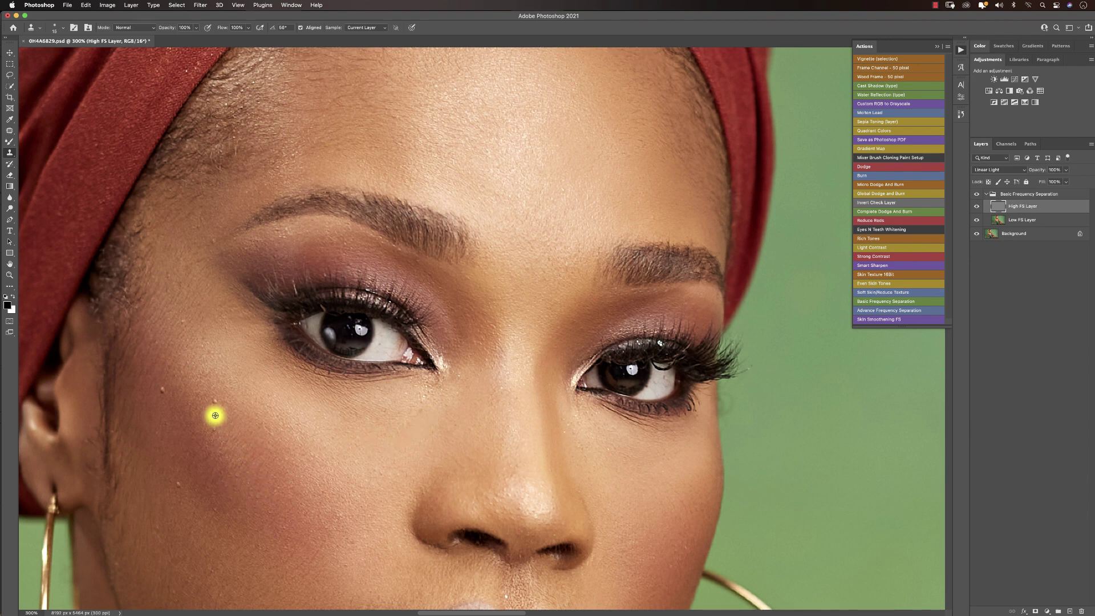
left_click(214, 401)
left_click(167, 392)
Clone out the texture blemishes around the mouth, chin, neck and chest on the High FS Layer
left_click_drag(284, 494, 266, 367)
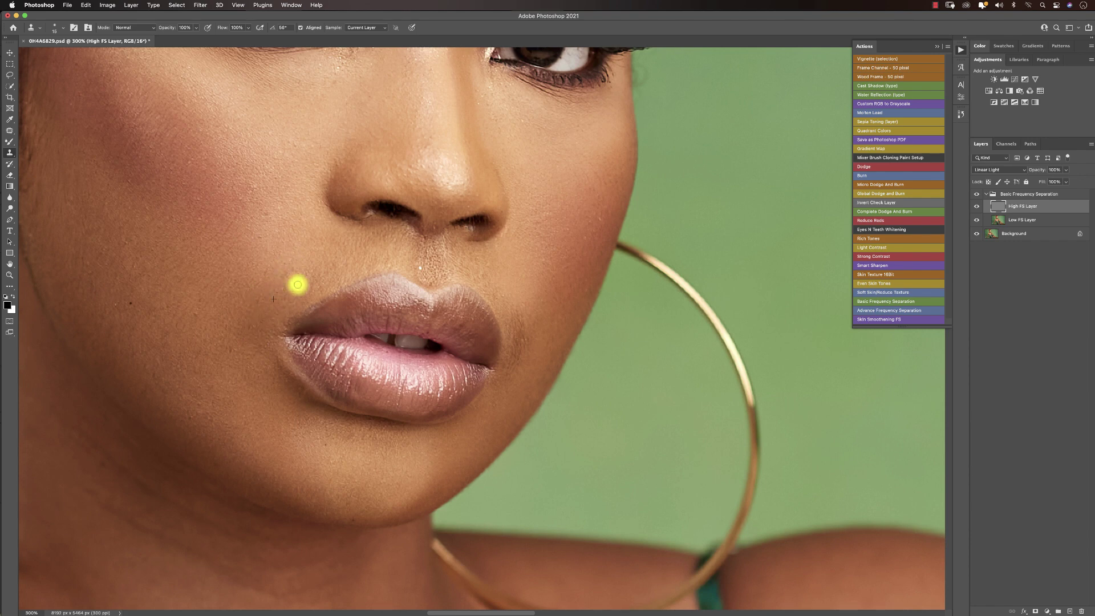
key("z")
scroll(377, 178, "down", 2)
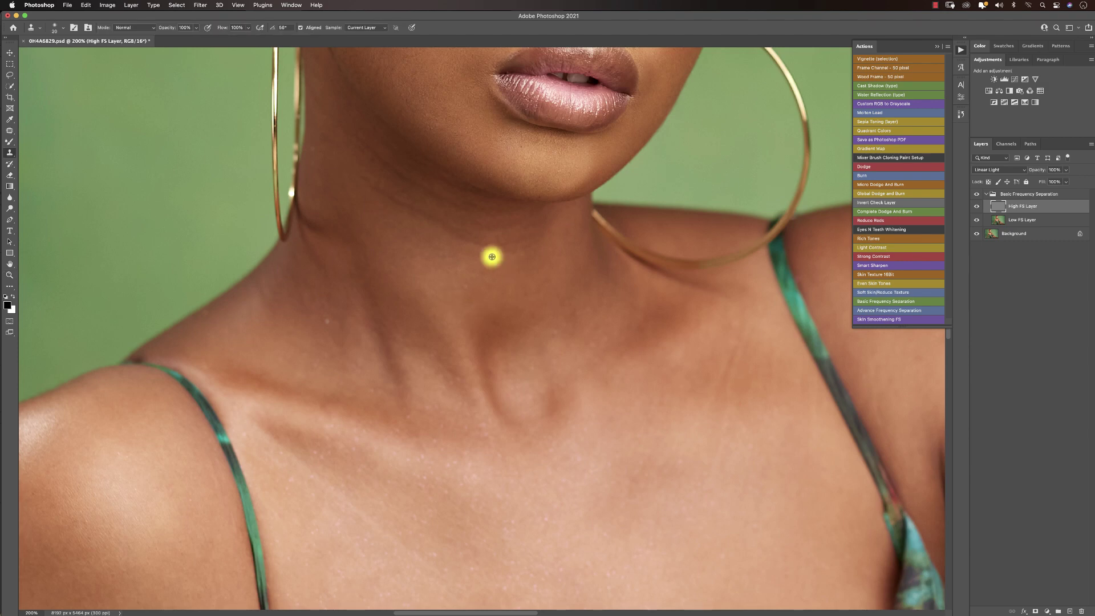
left_click(714, 474, "alt")
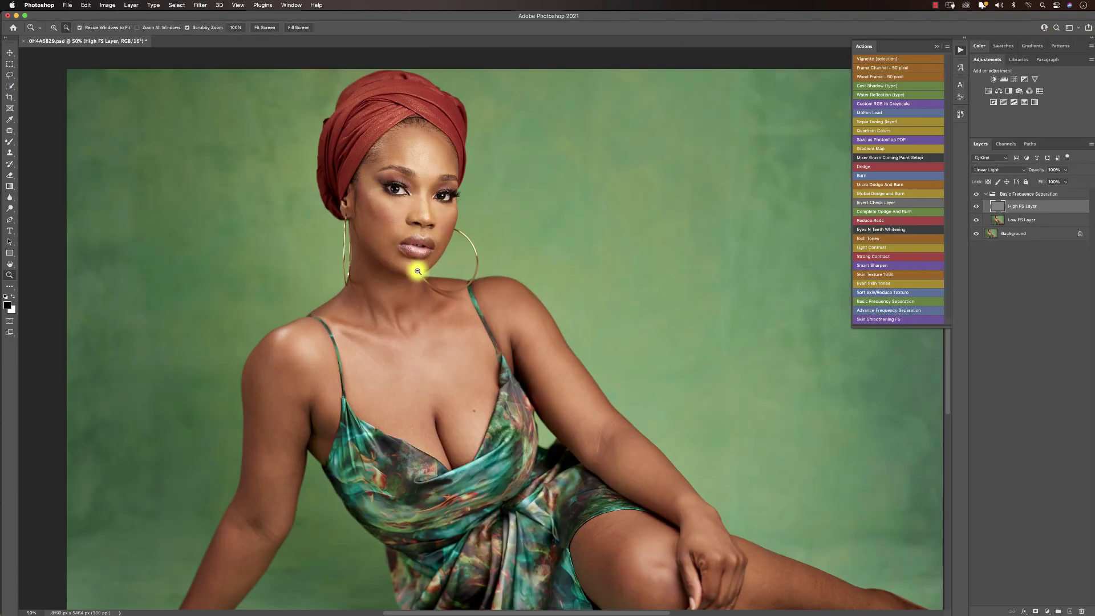
key("super+minus")
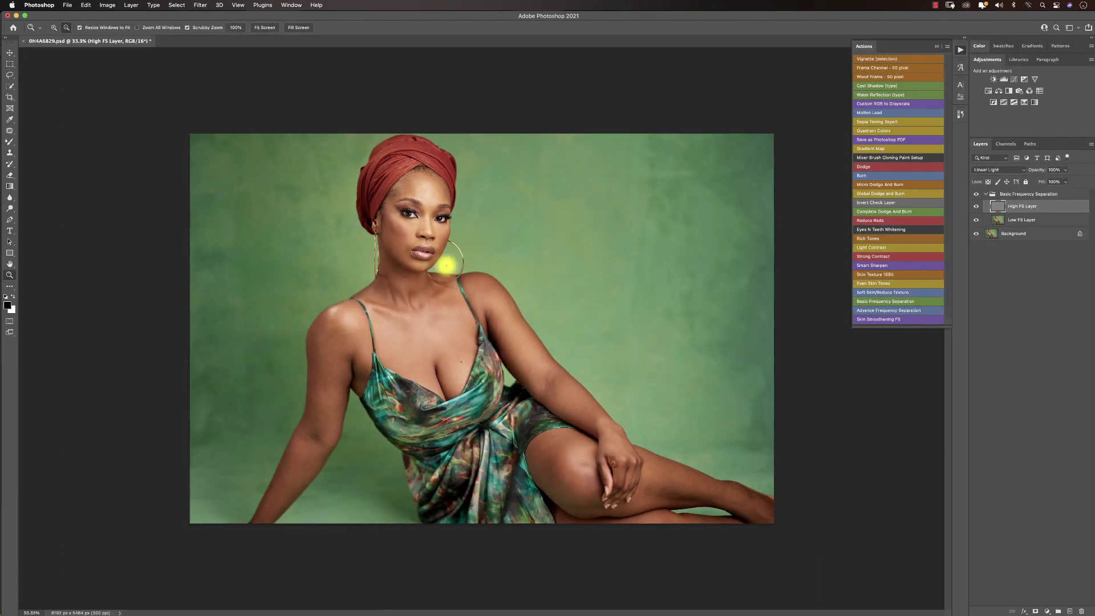
key("s")
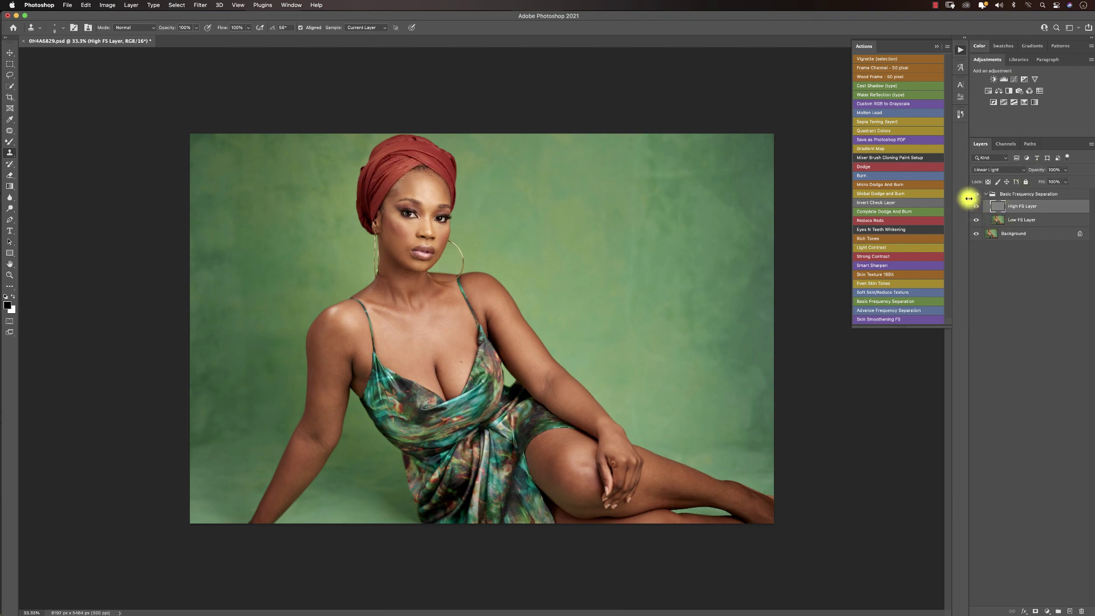
key("z")
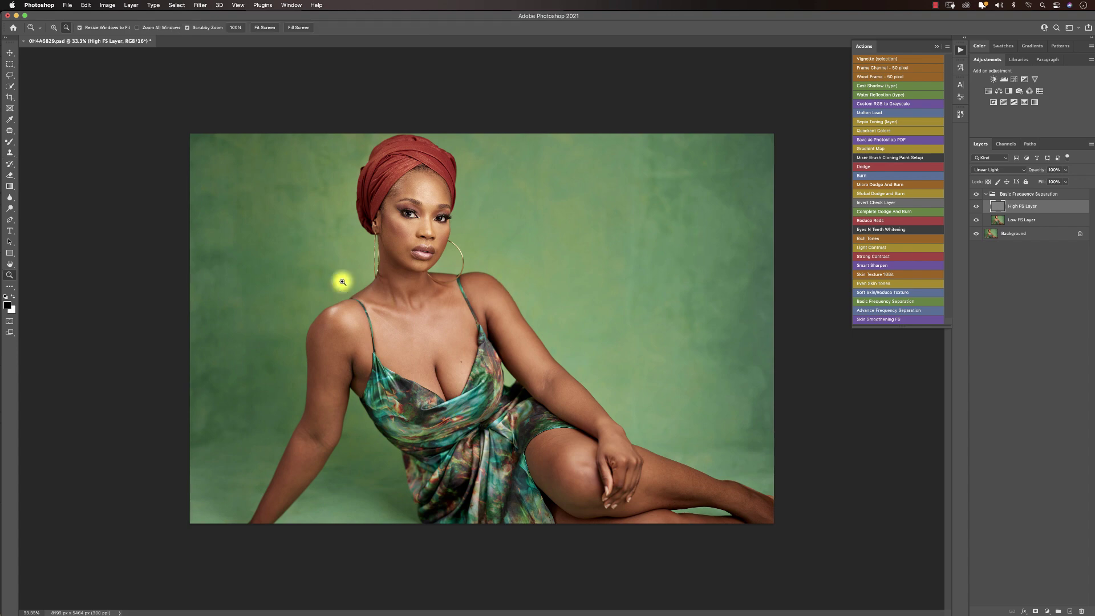
left_click(404, 225)
left_click(410, 242)
key("super+minus")
key("super+minus")
key("super+minus")
key("super+minus")
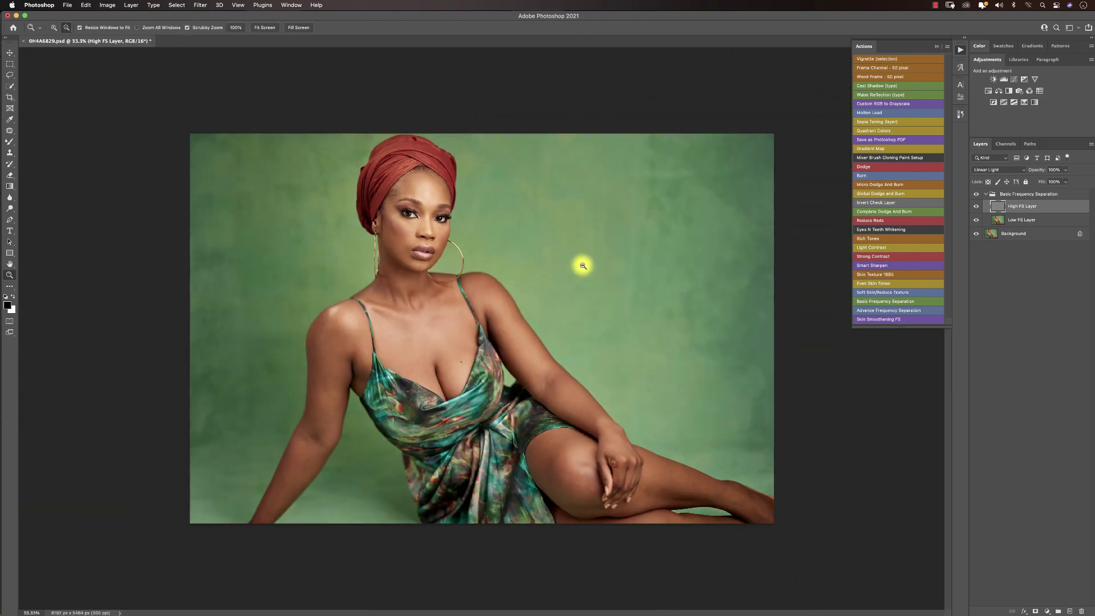
Choose the Mixer Brush tool with cleaning after each stroke enabled and select the Low FS Layer
key("s")
left_click(9, 142)
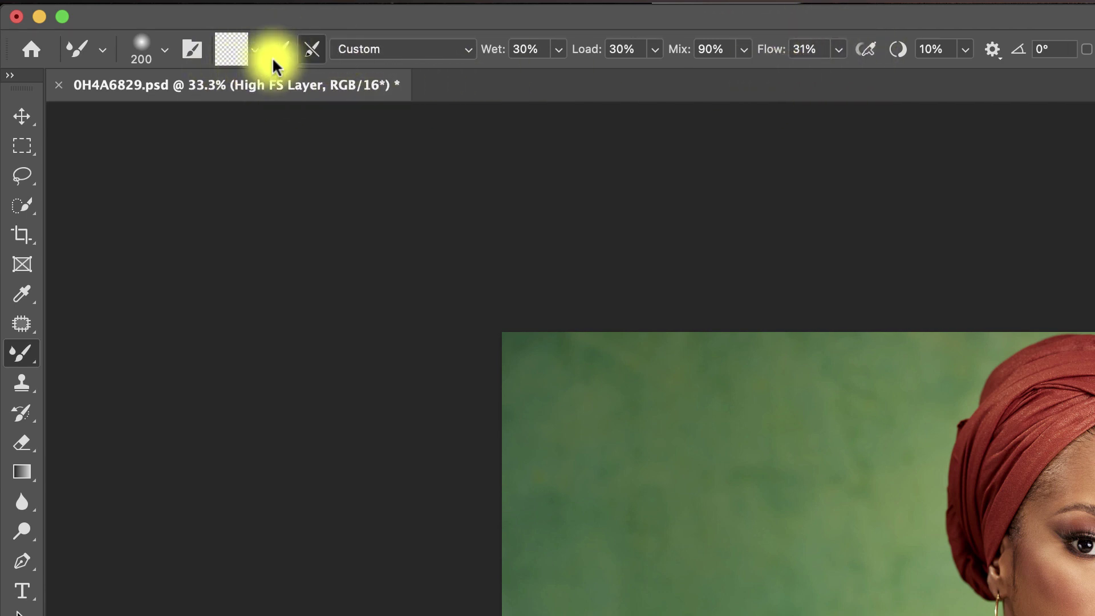
left_click(313, 49)
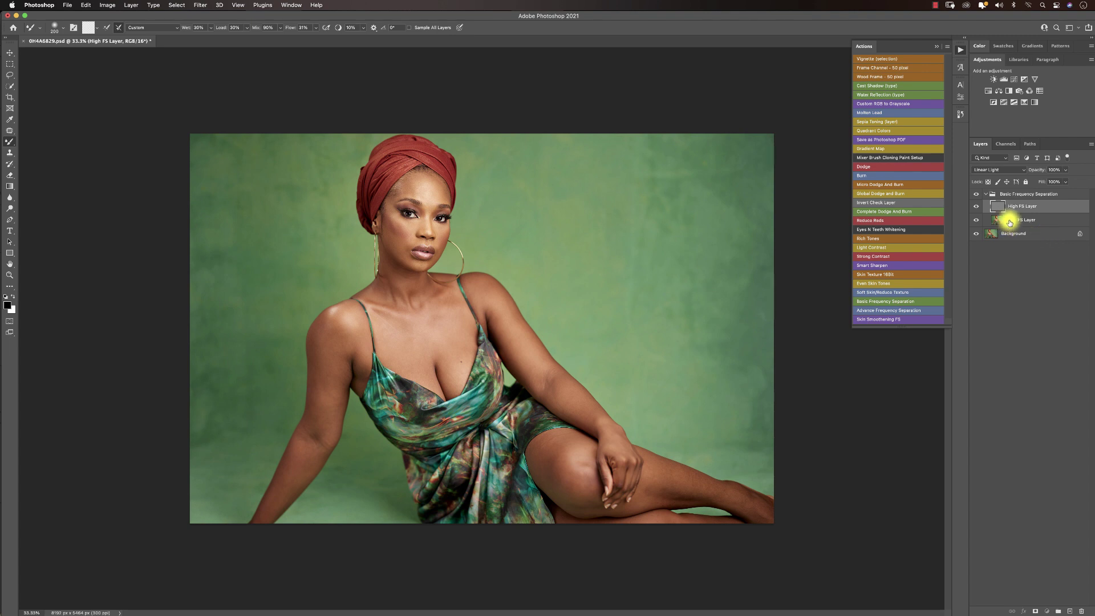
left_click(1009, 222)
Blend the uneven tones on the forehead with the Mixer Brush on the Low FS Layer
key("z")
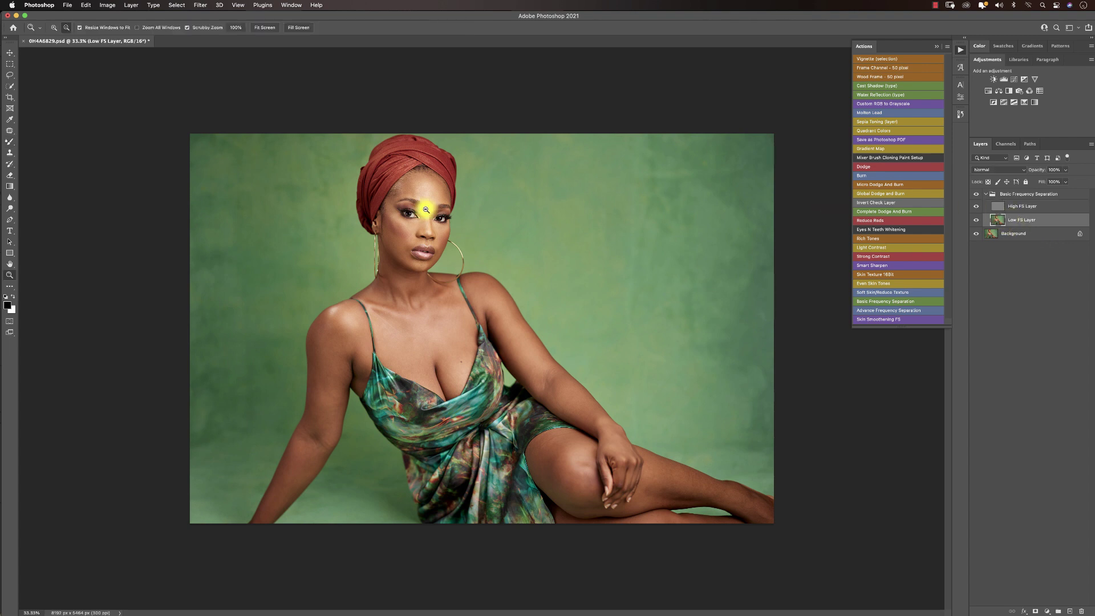
left_click(407, 227)
key("b")
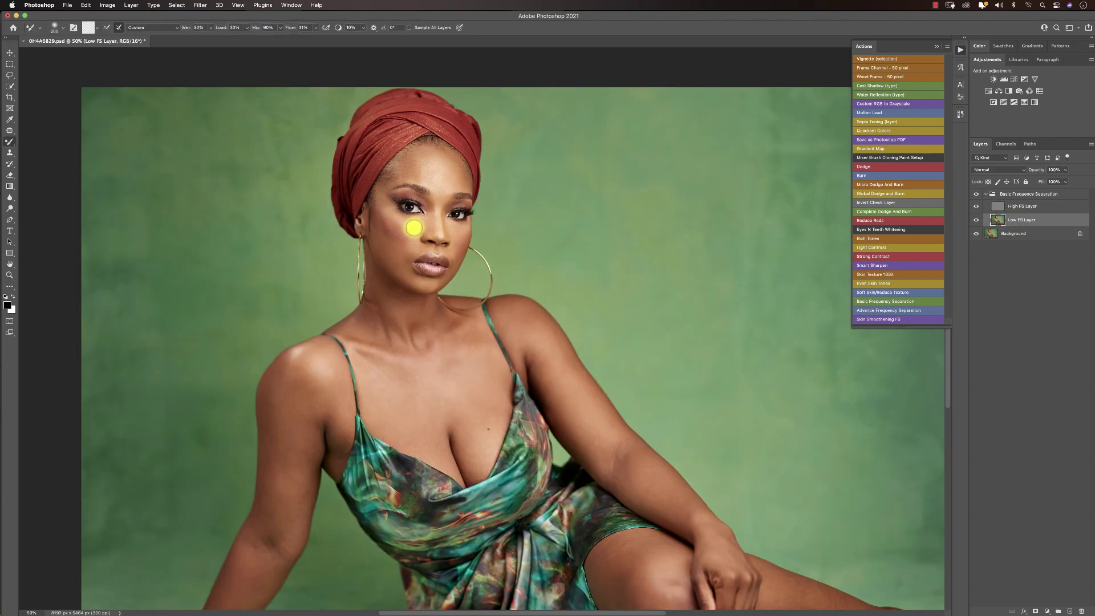
left_click_drag(414, 226, 451, 262)
key("z")
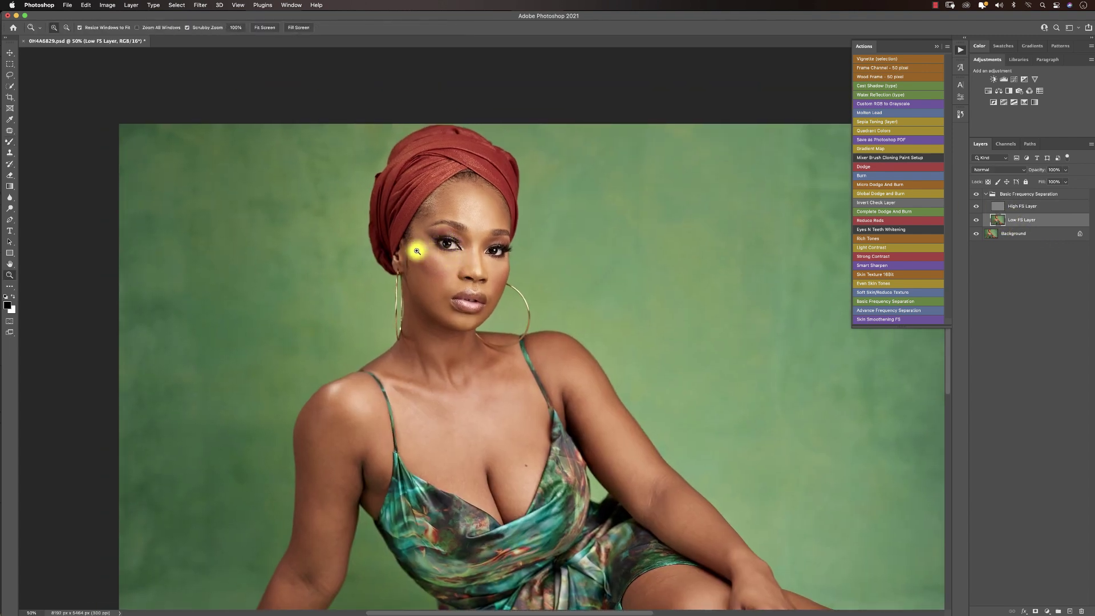
left_click(443, 251)
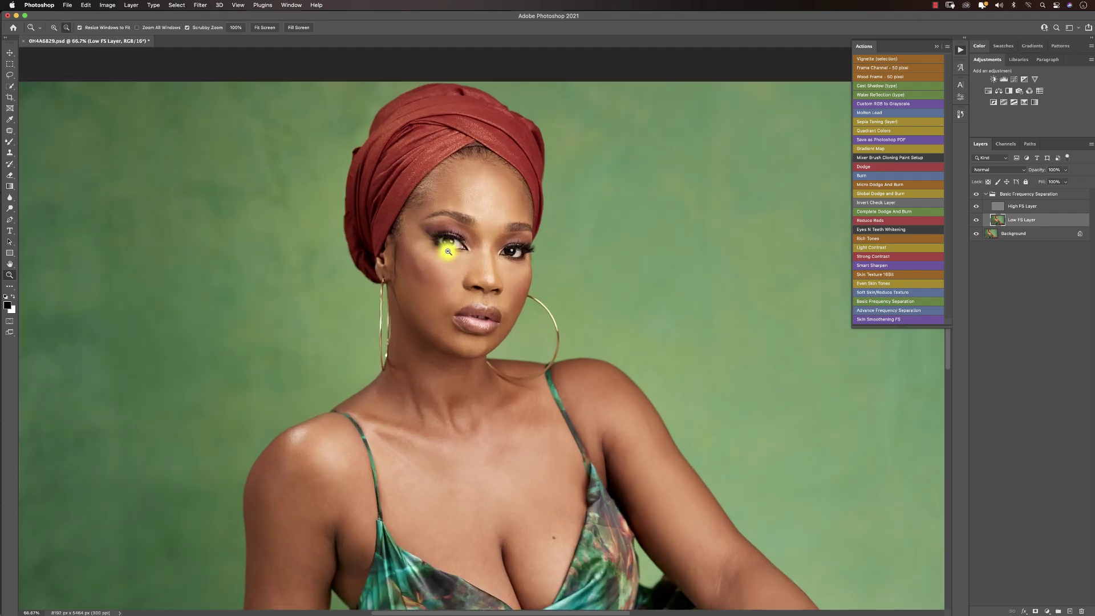
key("b")
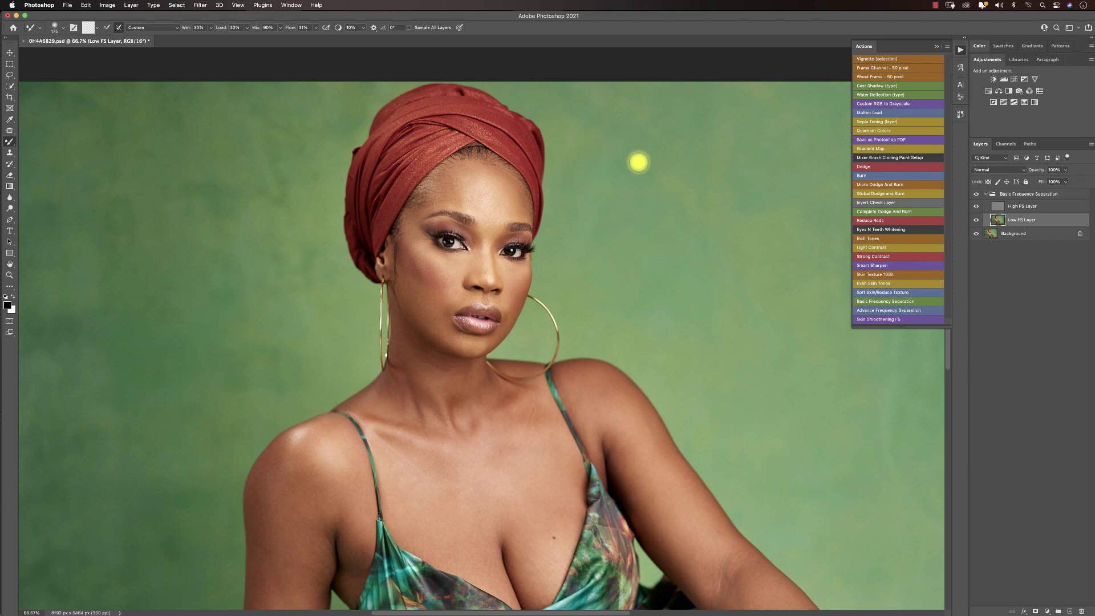
key("bracketleft")
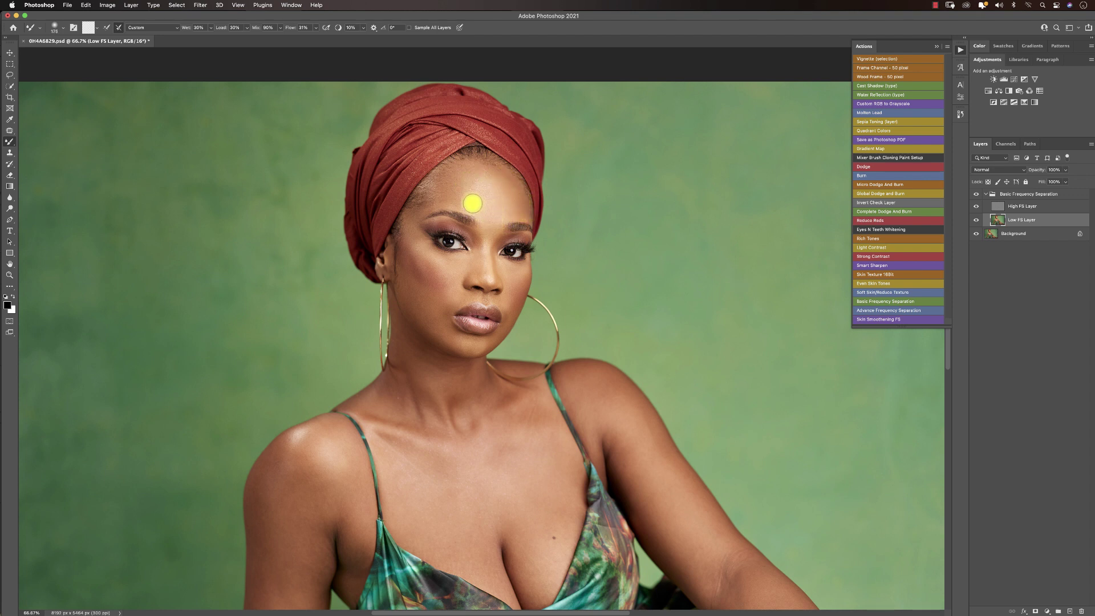
key("bracketright")
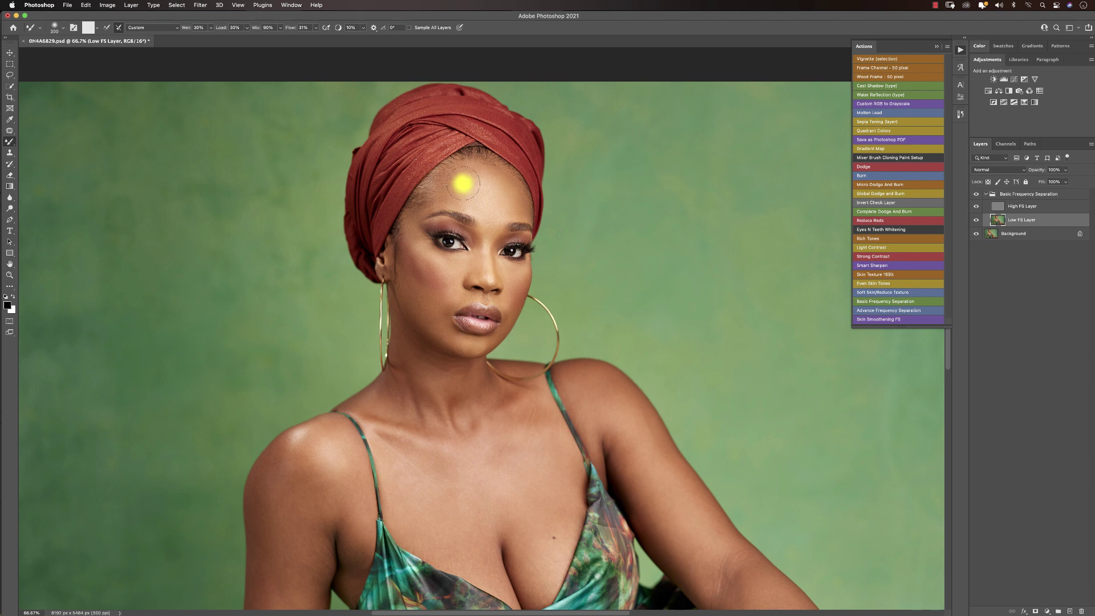
Smooth the tones under the eye and along the bridge of the nose using smaller Mixer Brush sizes
key("bracketleft")
key("bracketleft")
key("bracketleft")
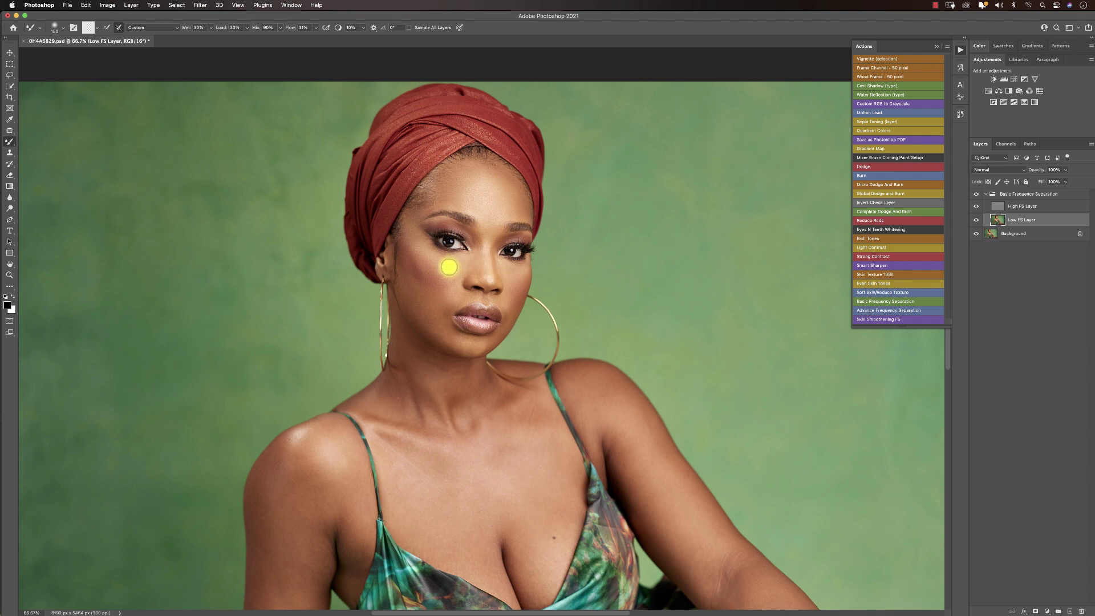
key("bracketleft")
key("bracketleft")
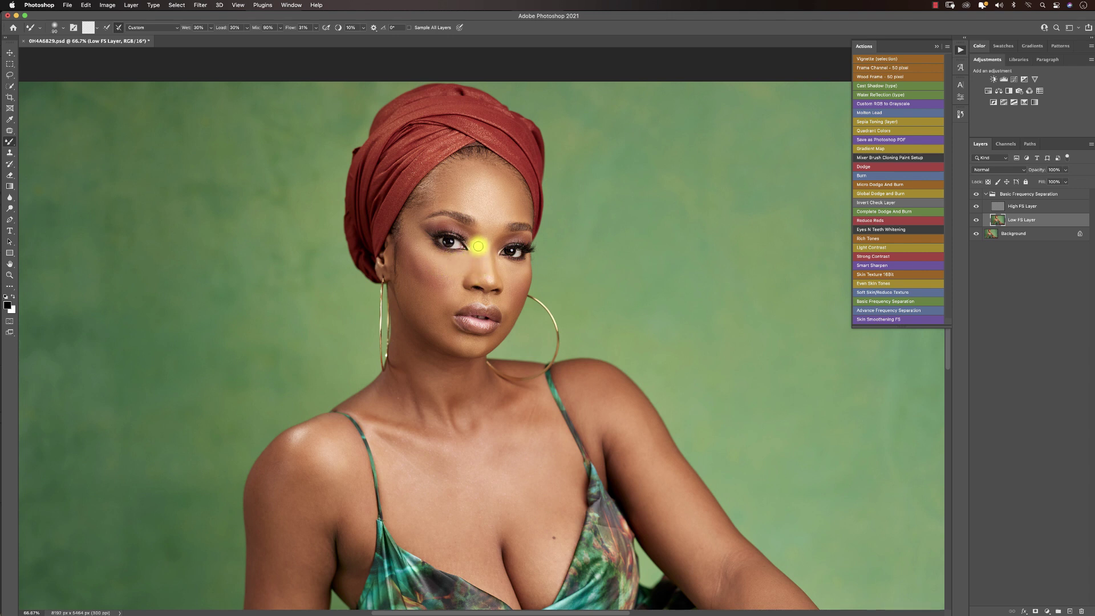
key("bracketright")
key("bracketright")
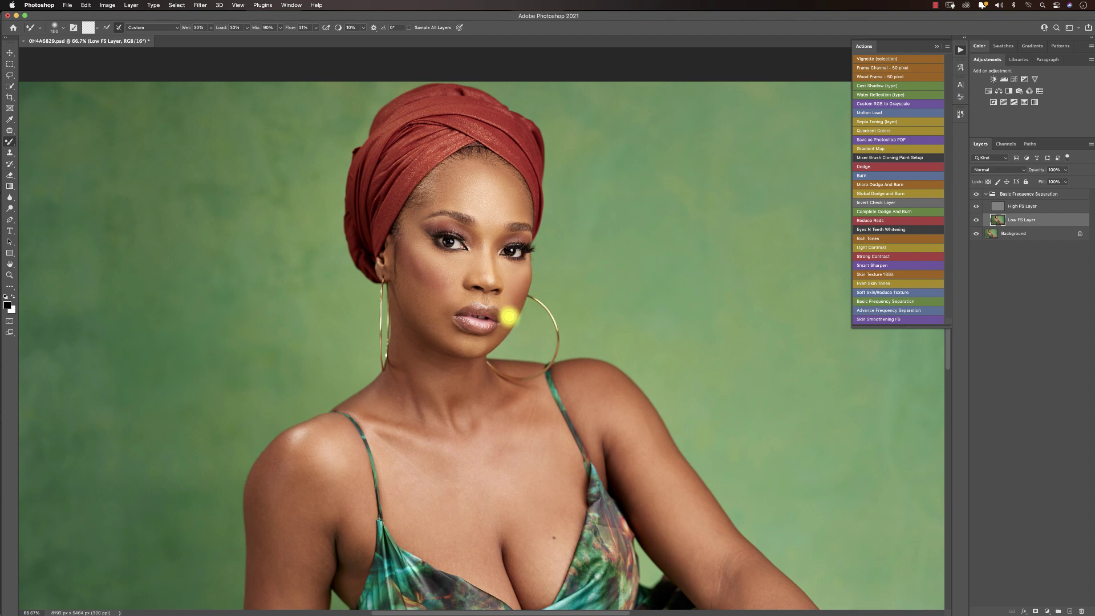
Blend the skin tones beside both corners of the mouth and above the upper lip on the Low FS Layer
key("bracketleft")
key("bracketright")
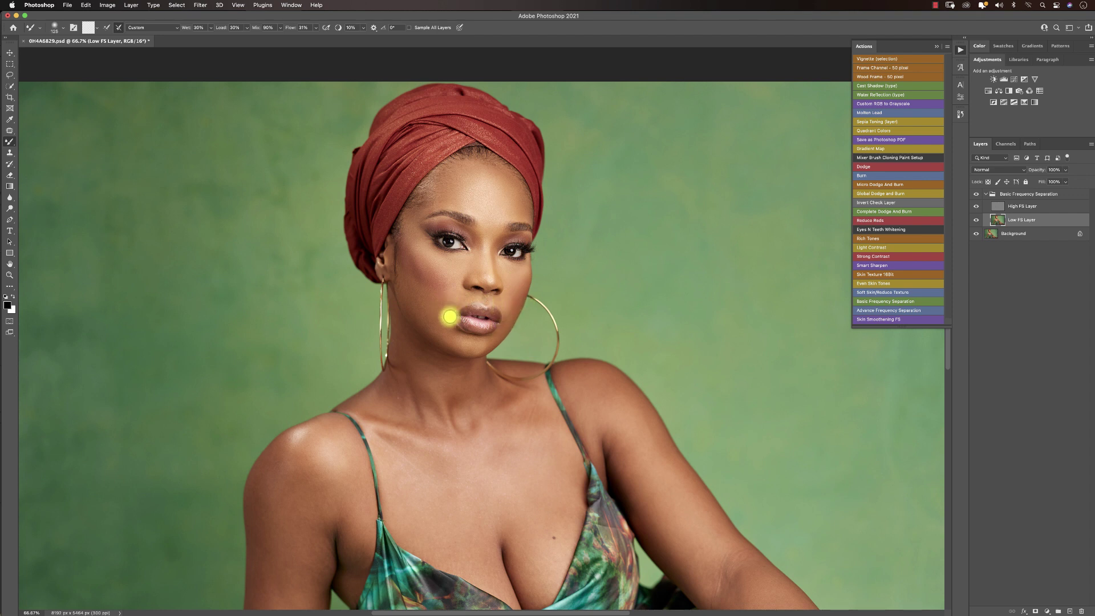
key("bracketright")
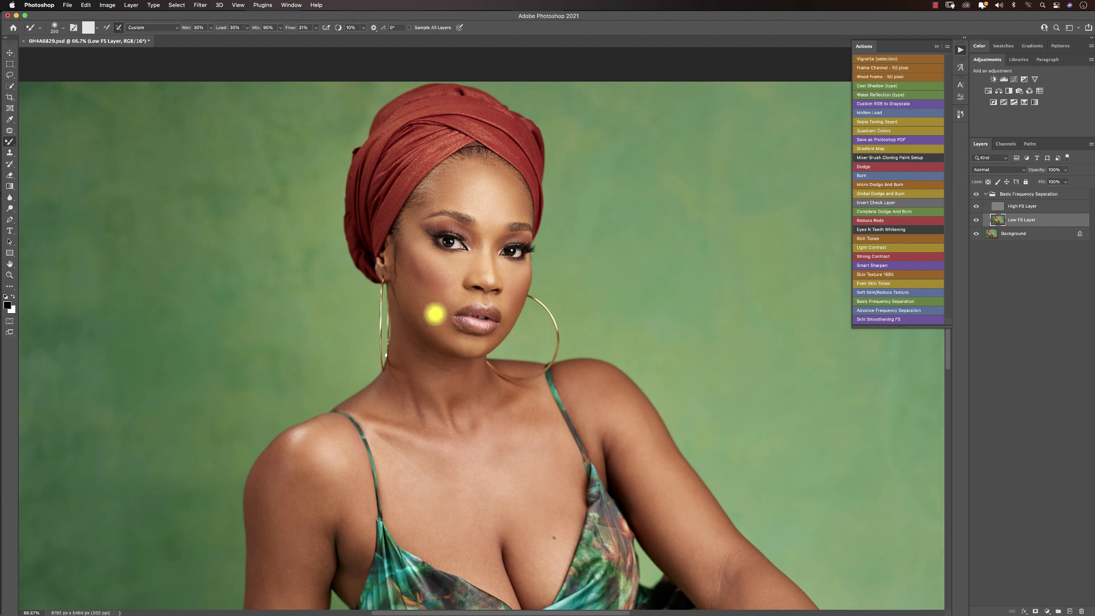
key("bracketleft")
key("bracketleft")
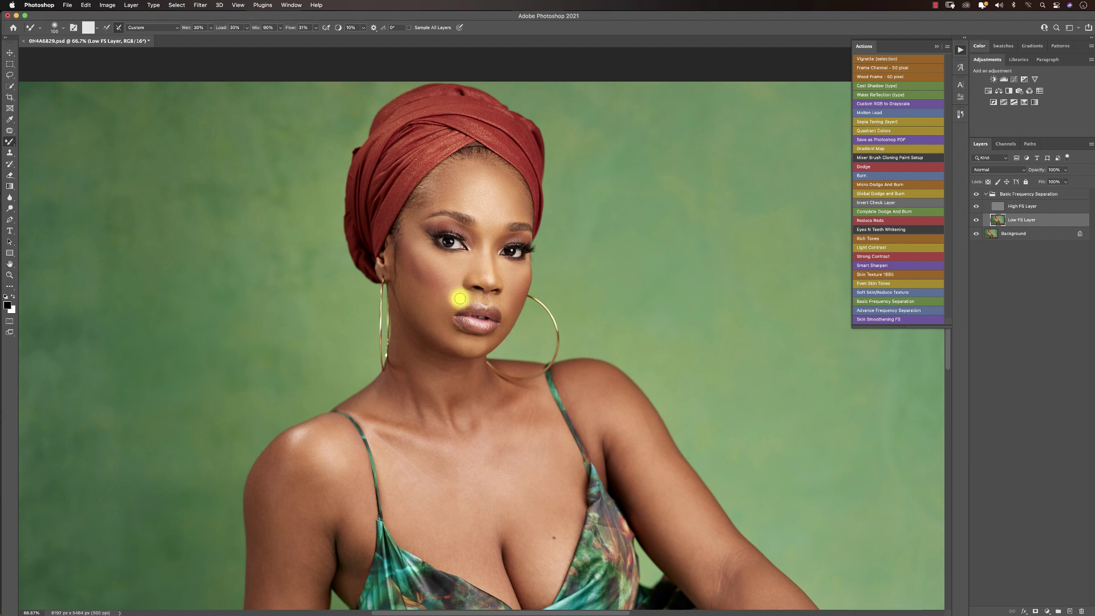
Even out the tonal transitions across the cheek beside the nose with a larger Mixer Brush
key("bracketright")
key("bracketright")
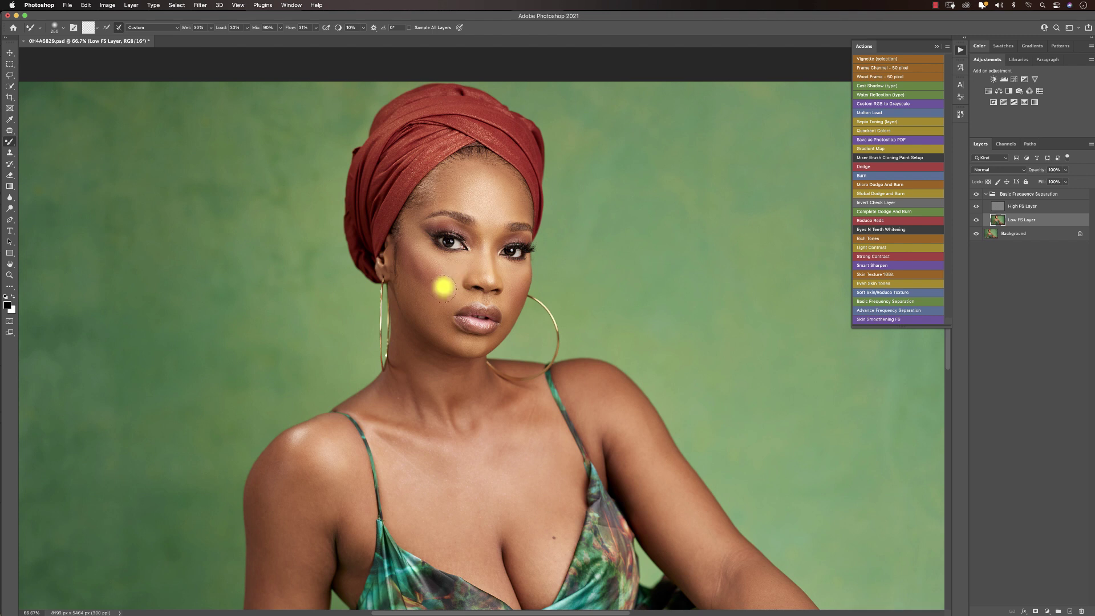
key("bracketleft")
key("bracketleft")
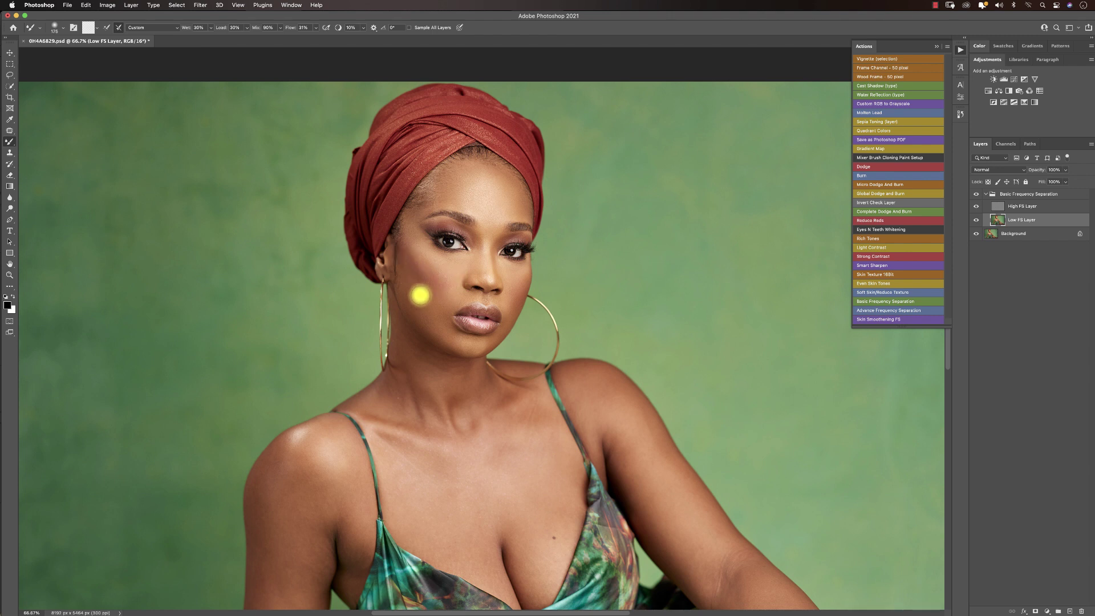
Smooth the tones along the chin below the lips with a small Mixer Brush on the Low FS Layer
key("bracketleft")
key("bracketleft")
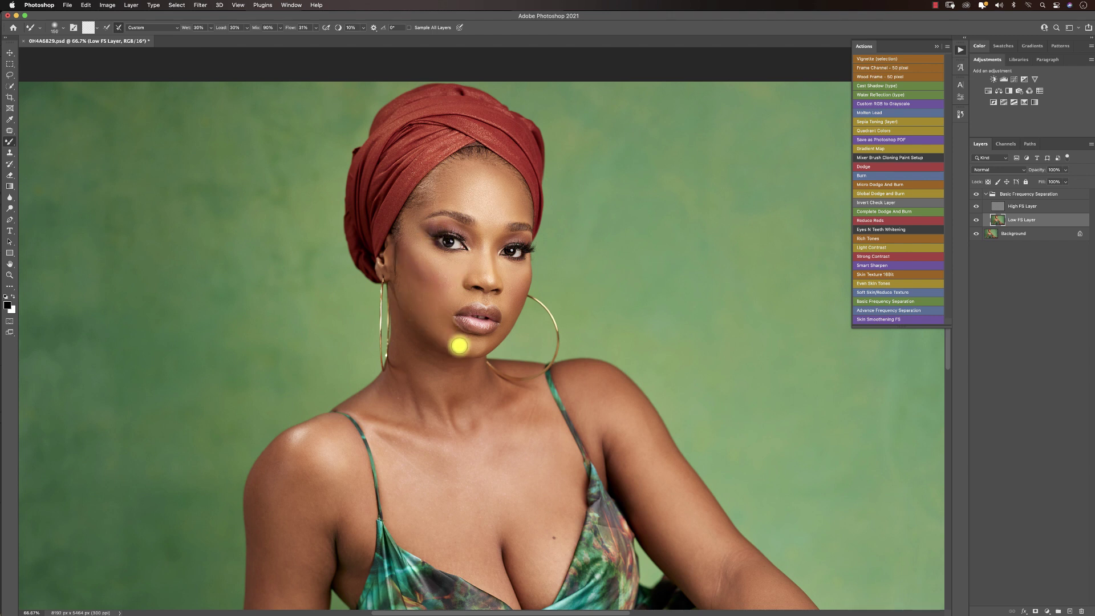
key("bracketleft")
key("bracketleft")
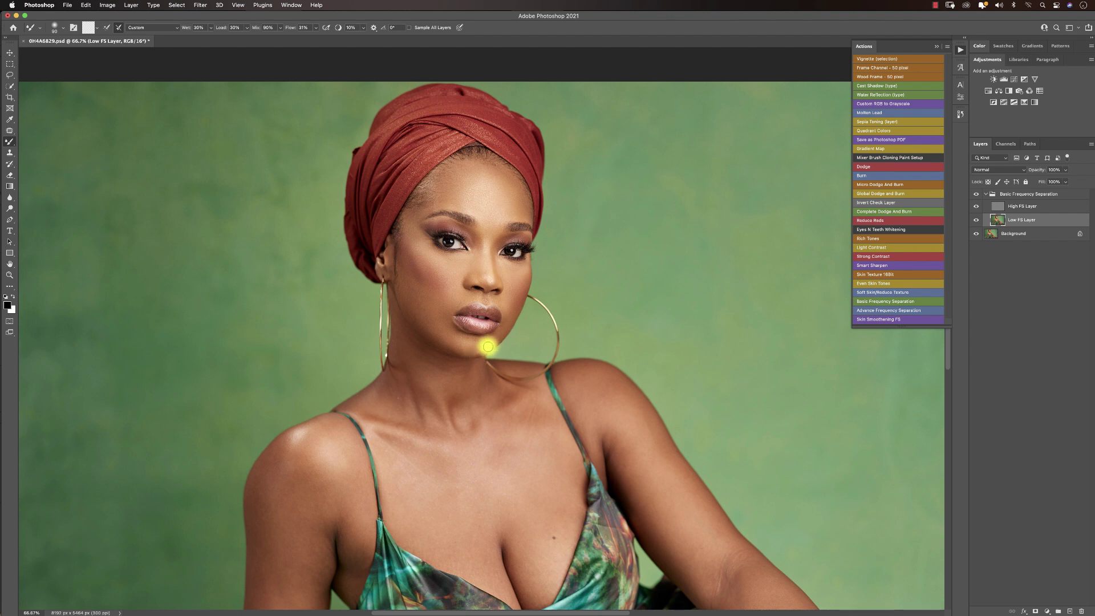
Blend the tones of the temple and the cheek below the eye, varying the Mixer Brush size to fit each area
key("bracketright")
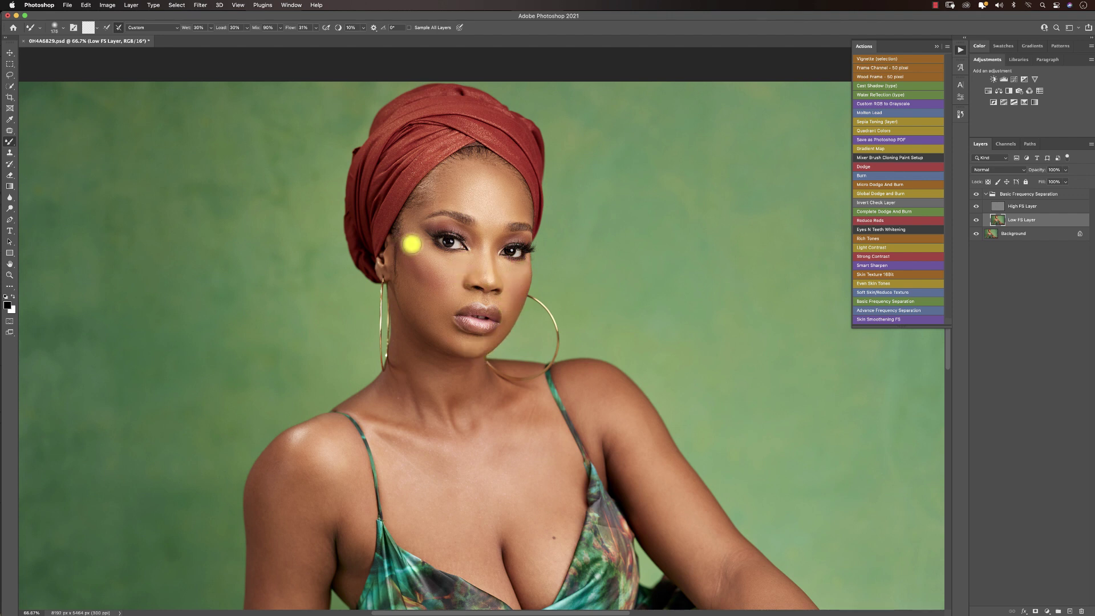
key("bracketright")
mouse_move(431, 271)
left_mouse_down()
mouse_move(407, 255)
mouse_move(426, 283)
mouse_move(411, 255)
mouse_move(417, 299)
mouse_move(412, 286)
mouse_move(441, 304)
mouse_move(442, 326)
mouse_move(431, 335)
mouse_move(442, 394)
mouse_move(438, 363)
mouse_move(410, 337)
mouse_move(466, 385)
mouse_move(459, 375)
mouse_move(514, 453)
mouse_move(501, 476)
mouse_move(510, 432)
mouse_move(526, 433)
mouse_move(554, 469)
mouse_move(558, 561)
mouse_move(543, 497)
mouse_move(535, 566)
mouse_move(479, 542)
mouse_move(482, 556)
mouse_move(427, 471)
mouse_move(455, 470)
mouse_move(452, 507)
mouse_move(405, 460)
mouse_move(444, 472)
mouse_move(406, 380)
mouse_move(418, 364)
mouse_move(406, 373)
mouse_move(401, 354)
mouse_move(415, 348)
mouse_move(453, 366)
mouse_move(433, 325)
mouse_move(443, 310)
mouse_move(450, 338)
mouse_move(442, 282)
mouse_move(465, 269)
left_mouse_up()
key("bracketright")
key("bracketright")
key("bracketright")
key("bracketright")
key("bracketleft")
key("bracketright")
key("bracketright")
key("bracketleft")
key("bracketleft")
key("bracketleft")
key("bracketleft")
key("bracketright")
key("bracketright")
key("bracketright")
Toggle the visibility of the Basic Frequency Separation group to compare the skin before and after retouching
left_click(1050, 182)
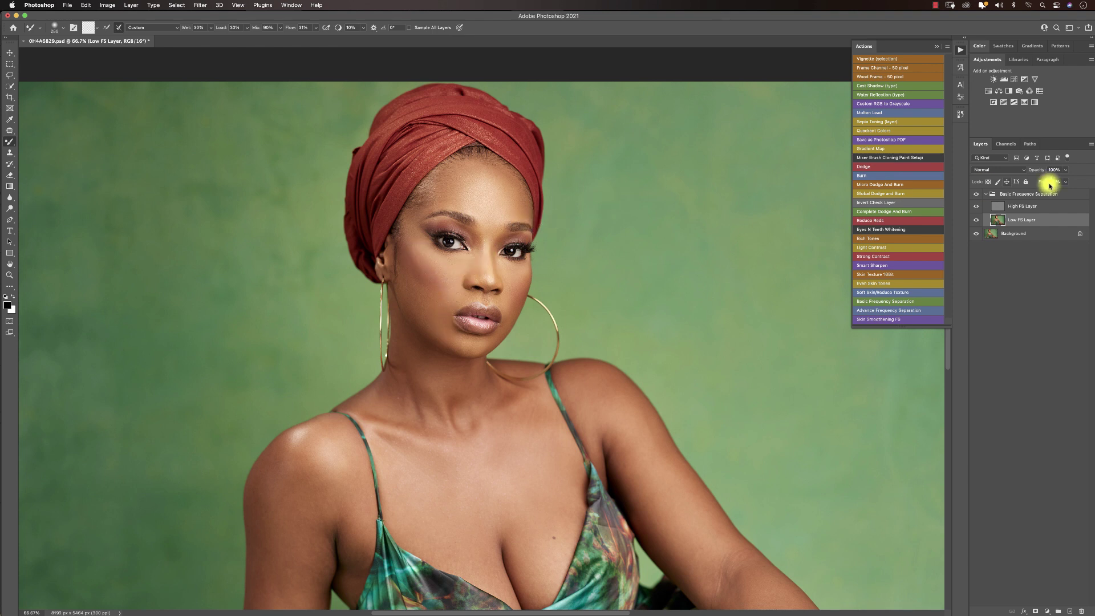
left_click(978, 194)
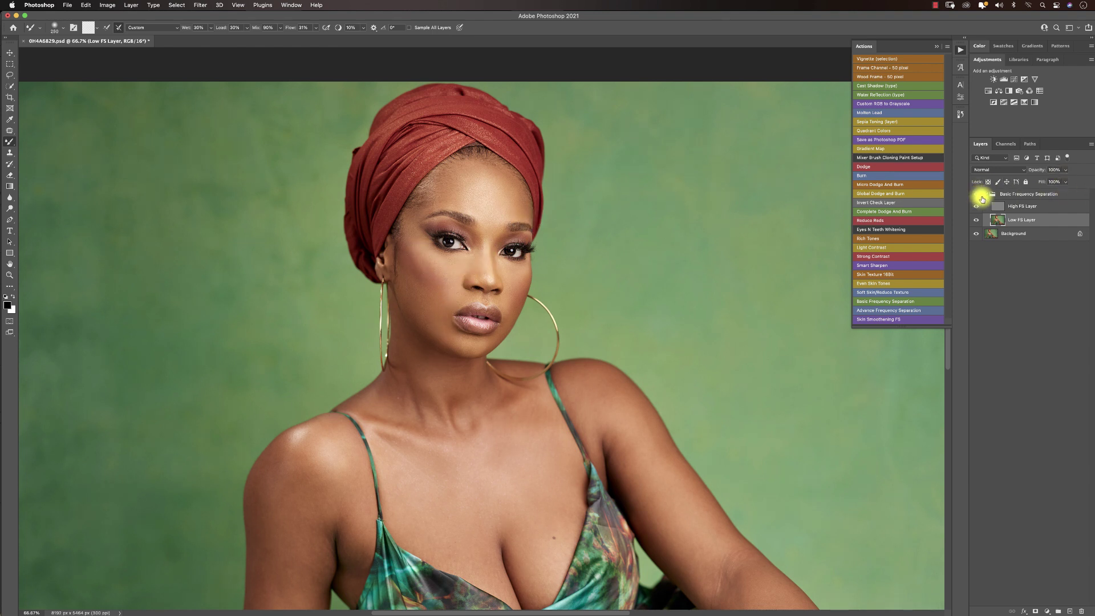
left_click(976, 195)
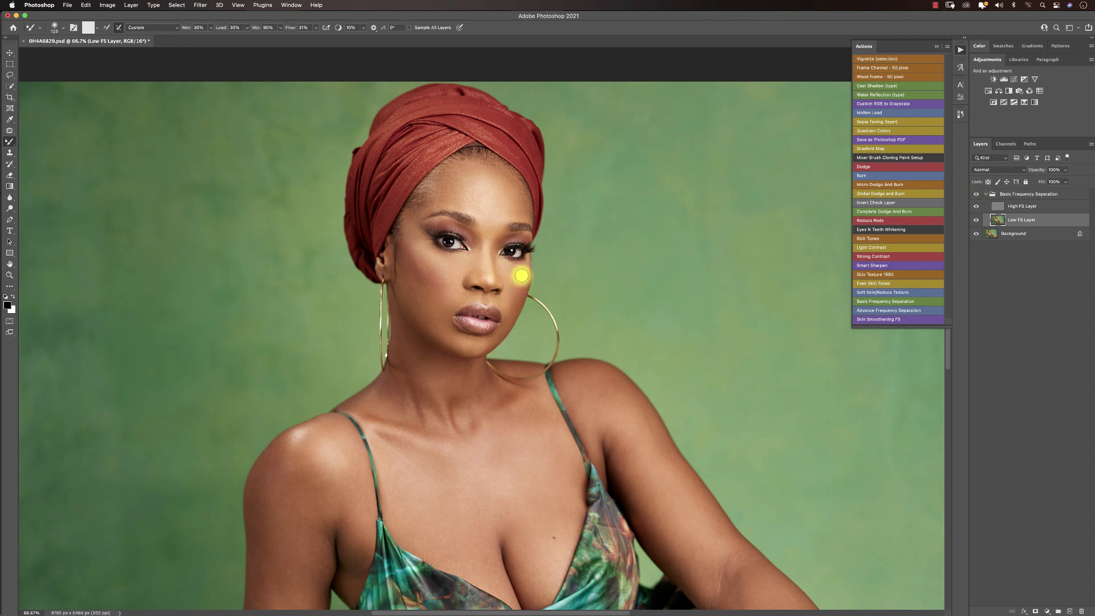
Soften the broad light and shadow transitions on the cheeks with a large Mixer Brush on the Low FS Layer
key("bracketright")
key("bracketright")
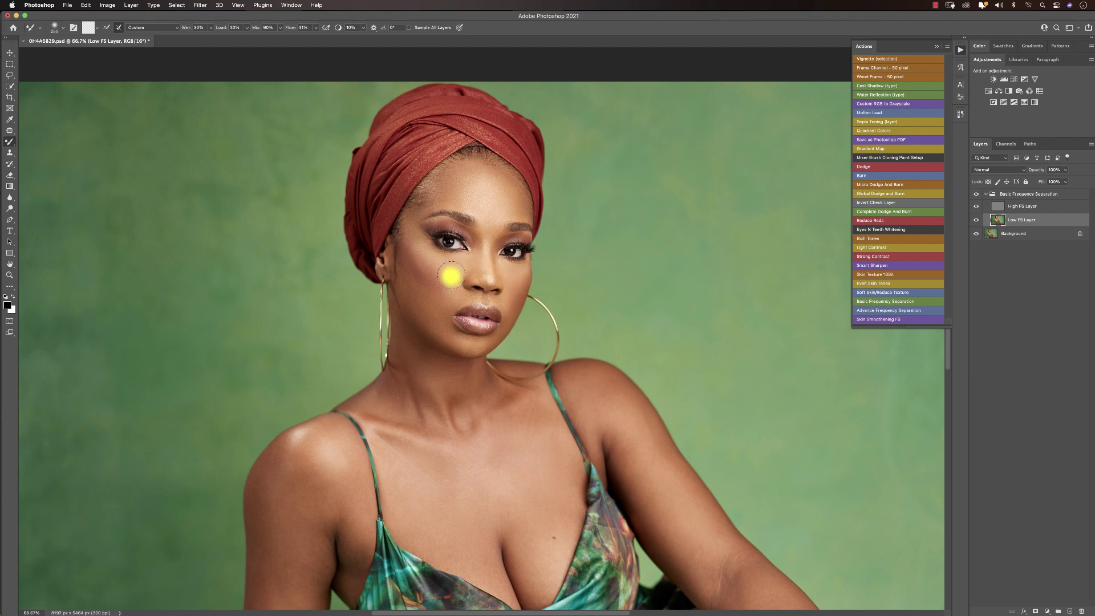
key("bracketright")
key("bracketright")
key("bracketright")
key("bracketright")
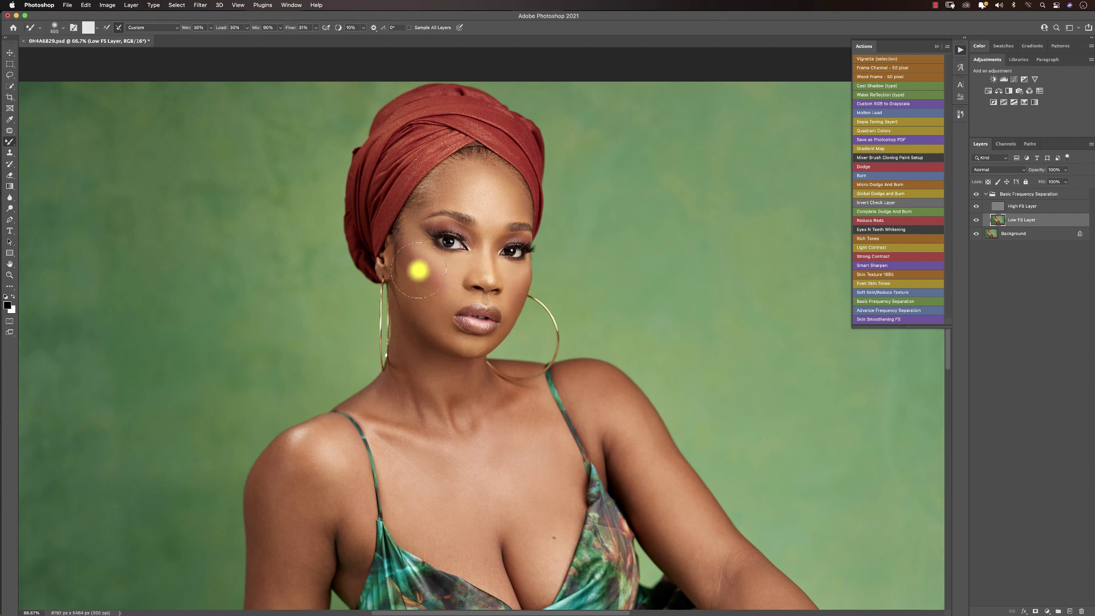
key("bracketleft")
key("bracketleft")
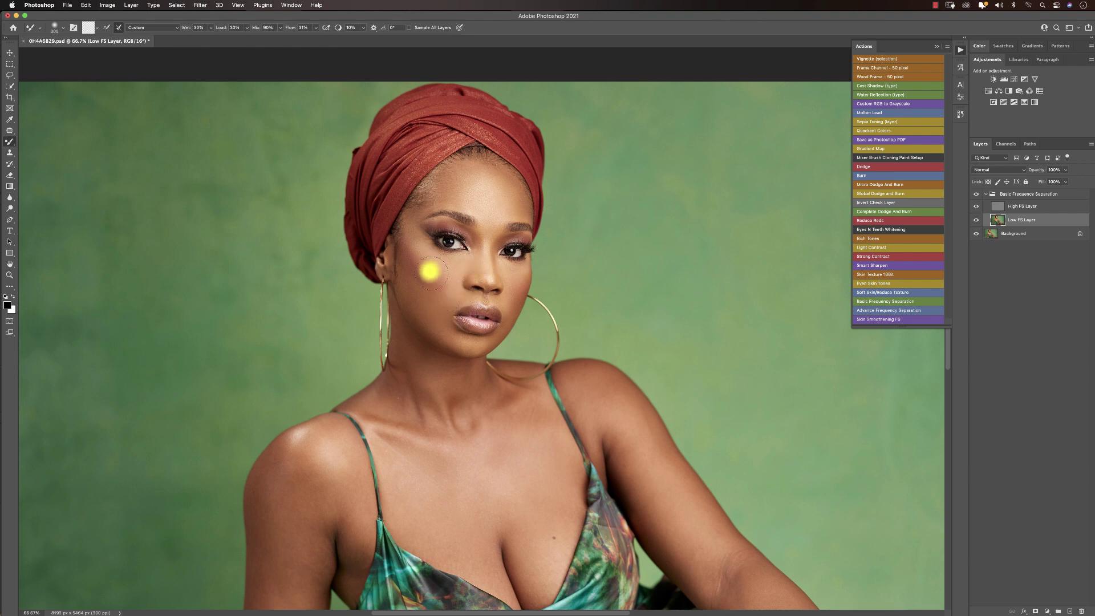
Blend the remaining uneven tones across the forehead above the eyebrows with a medium-sized Mixer Brush
key("bracketright")
key("bracketleft")
key("bracketleft")
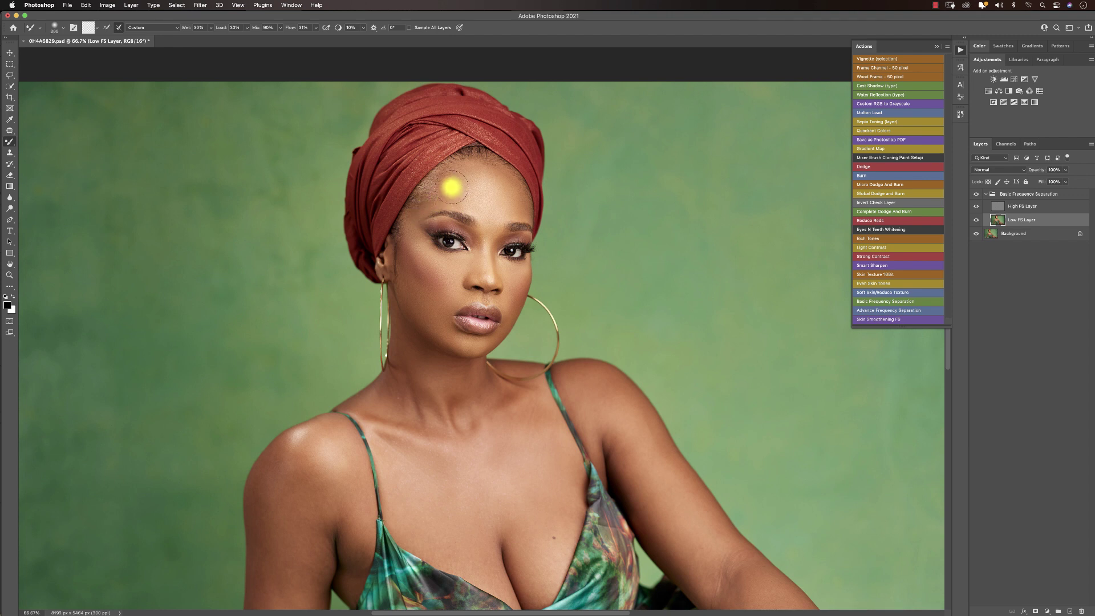
key("bracketleft")
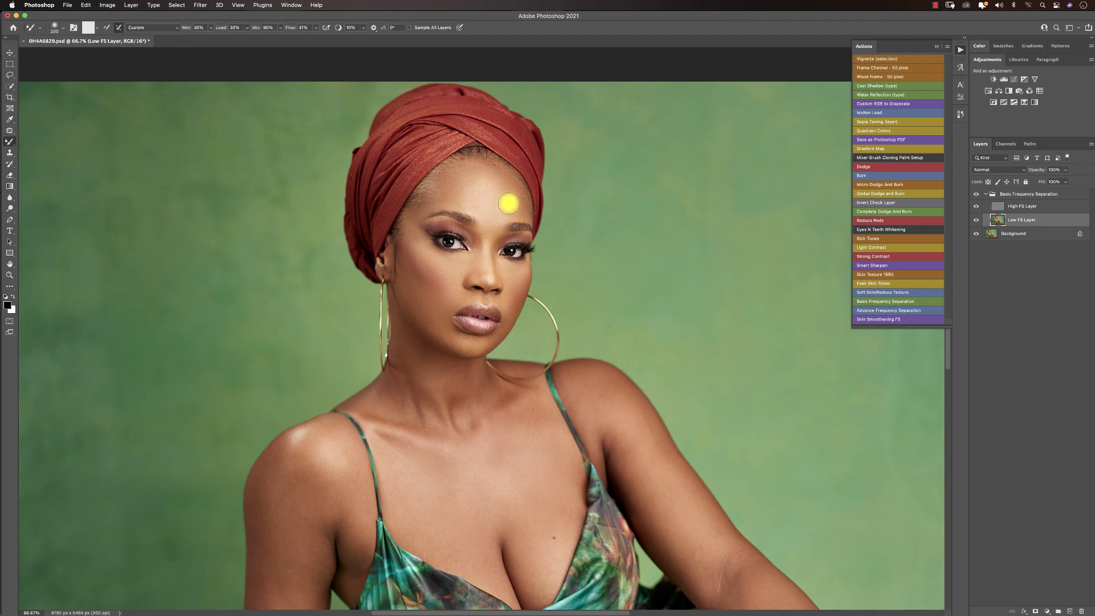
Smooth the tones below the jaw and around the mouth with a progressively smaller Mixer Brush
key("bracketleft")
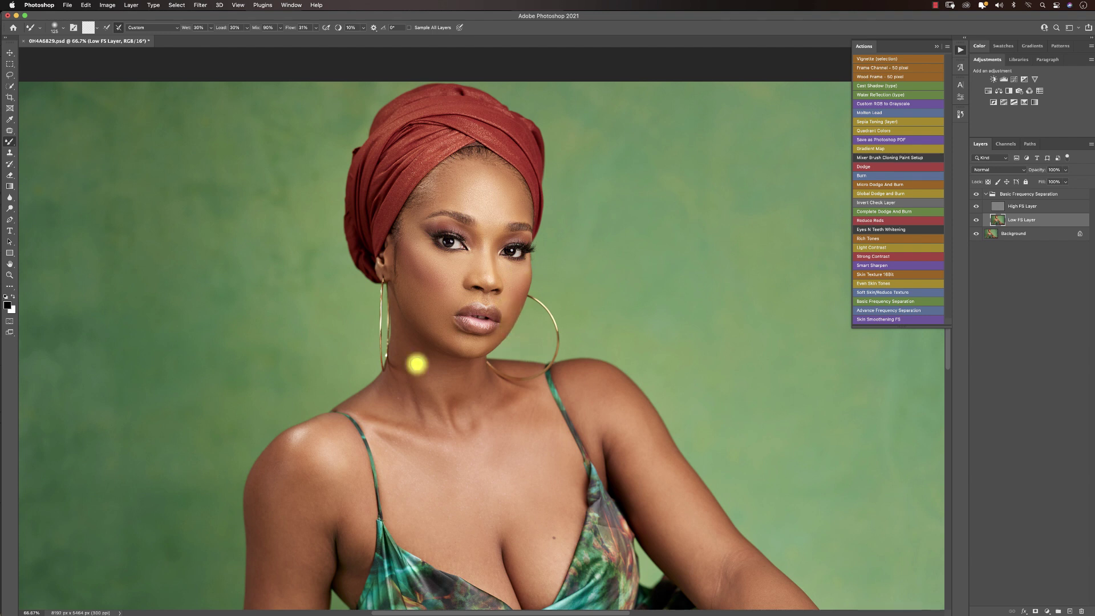
key("bracketleft")
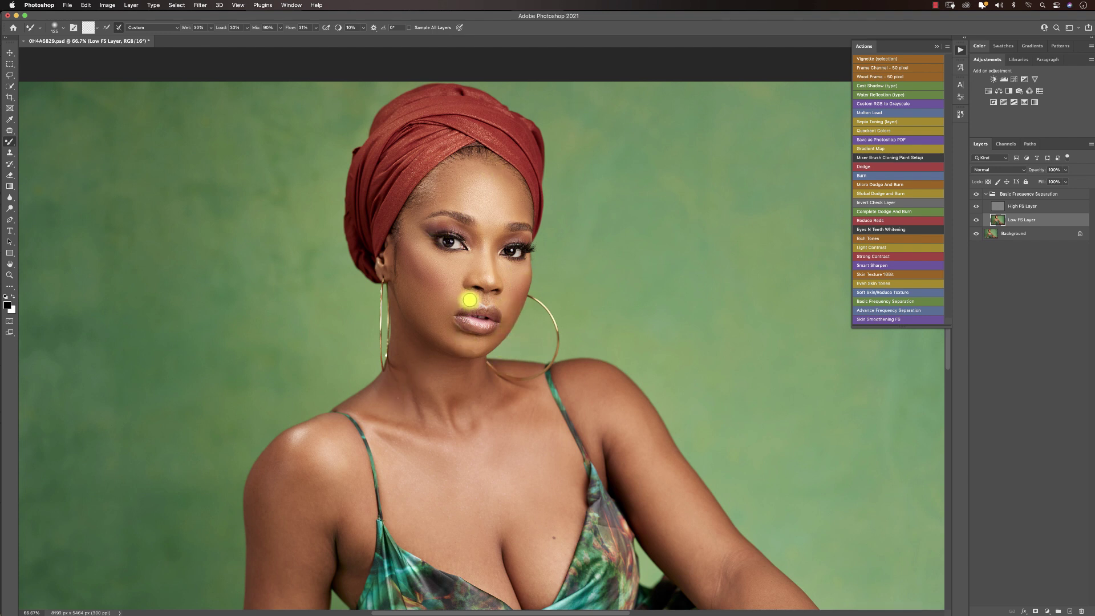
key("bracketleft")
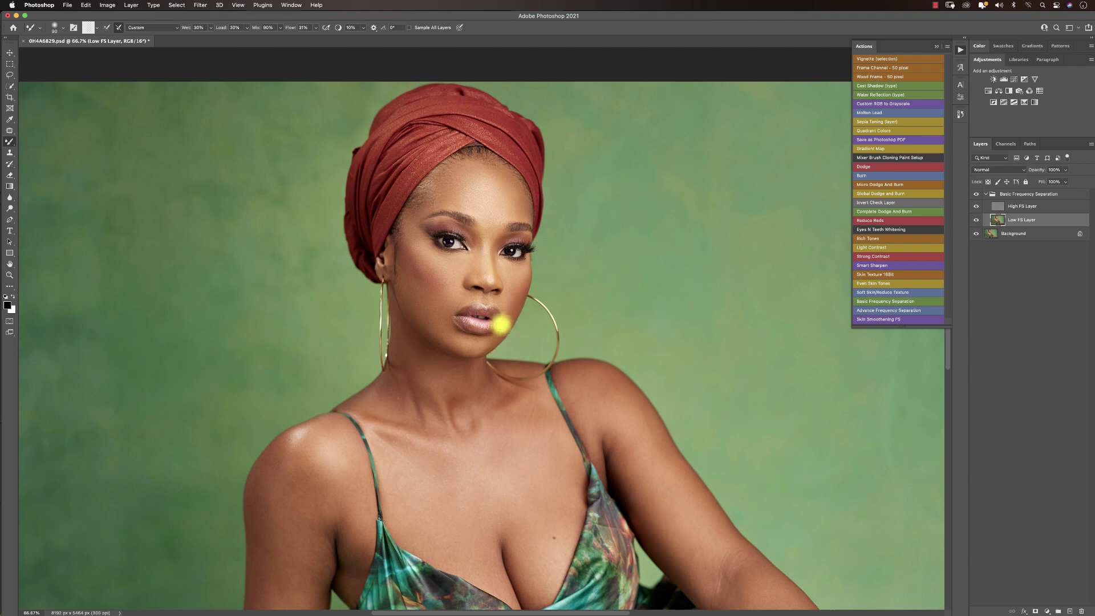
Smooth the tones beside the mouth and on the chin with a gradually larger Mixer Brush on the Low FS Layer
left_click_drag(504, 323, 496, 335)
key("bracketright")
key("bracketright")
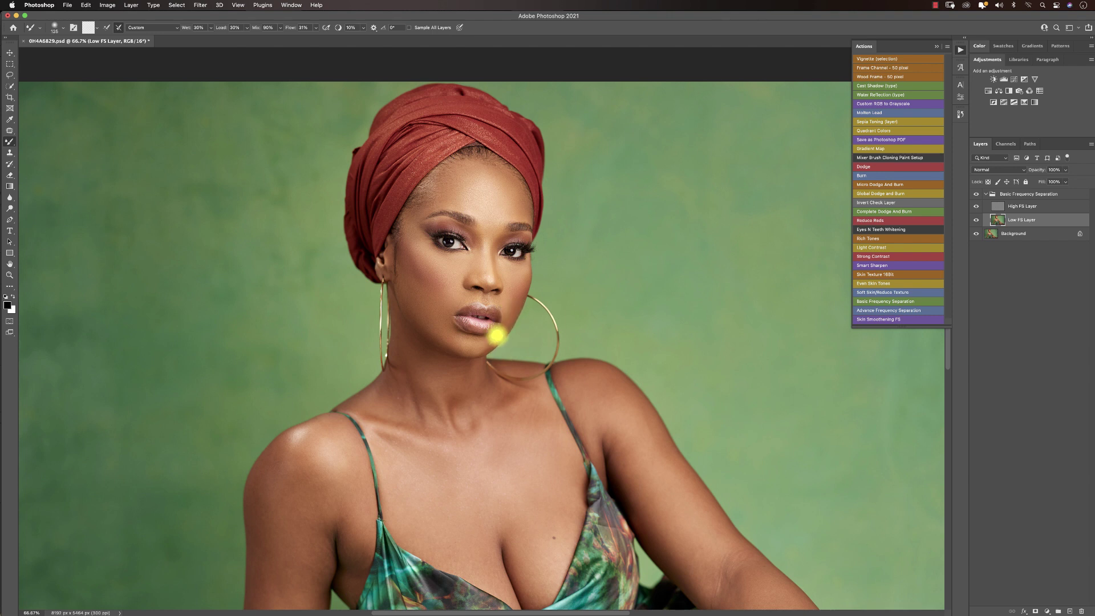
key("bracketright")
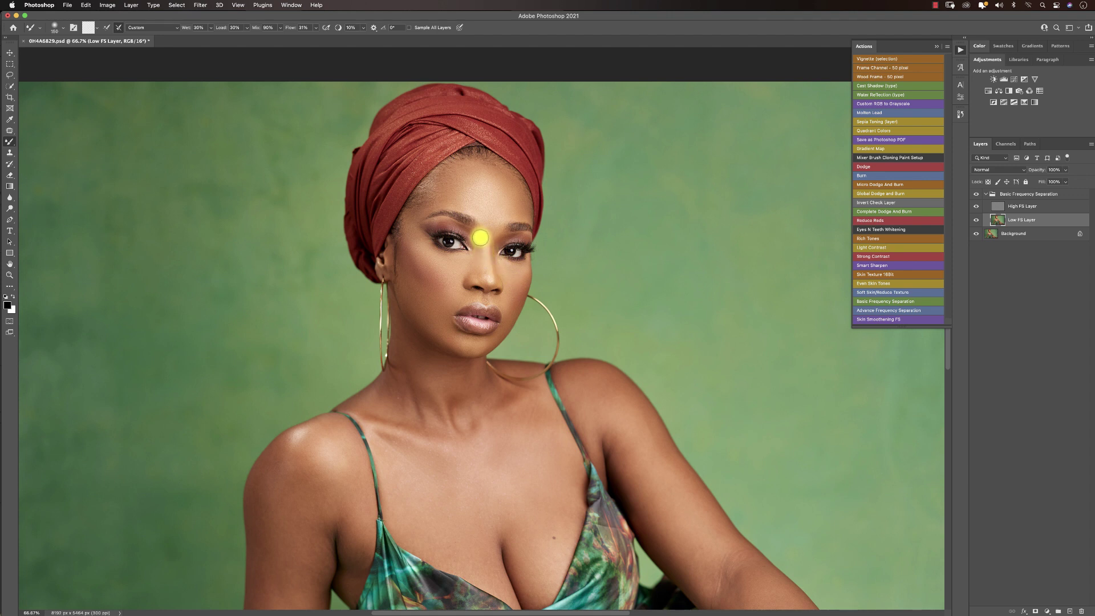
Blend the tones on the upper eyelid, between the eyebrows and beside the lips, varying the Mixer Brush size
key("bracketleft")
key("bracketleft")
key("bracketleft")
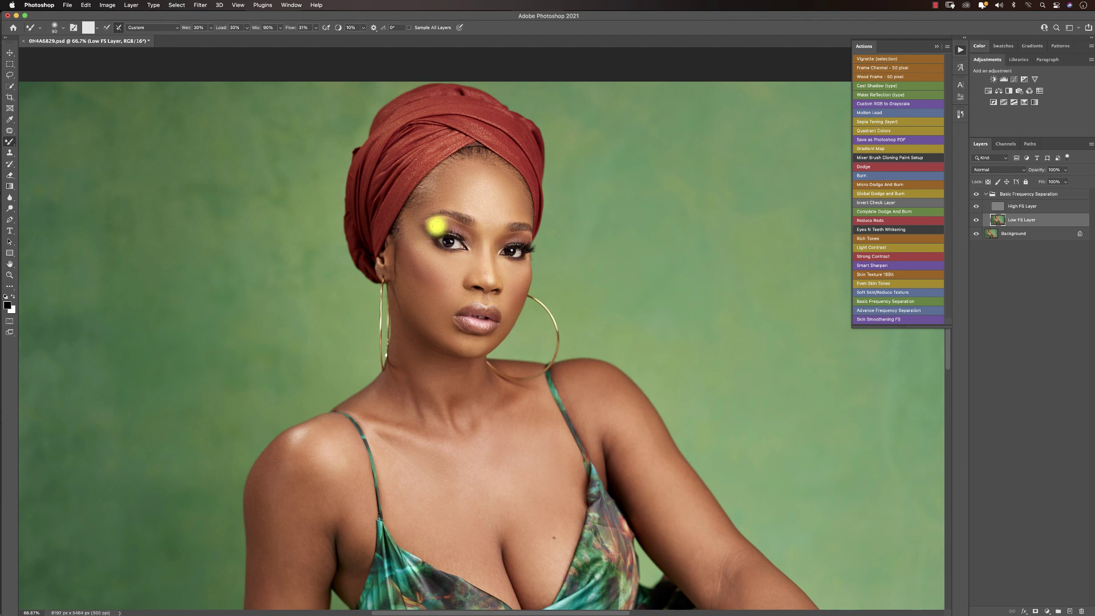
key("bracketright")
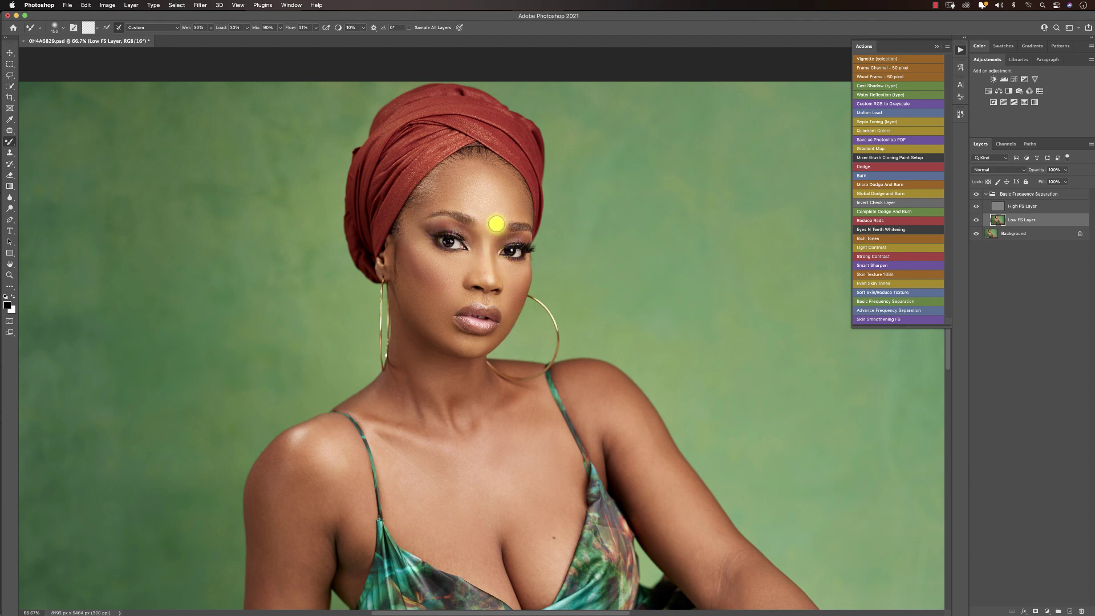
key("bracketright")
key("bracketright")
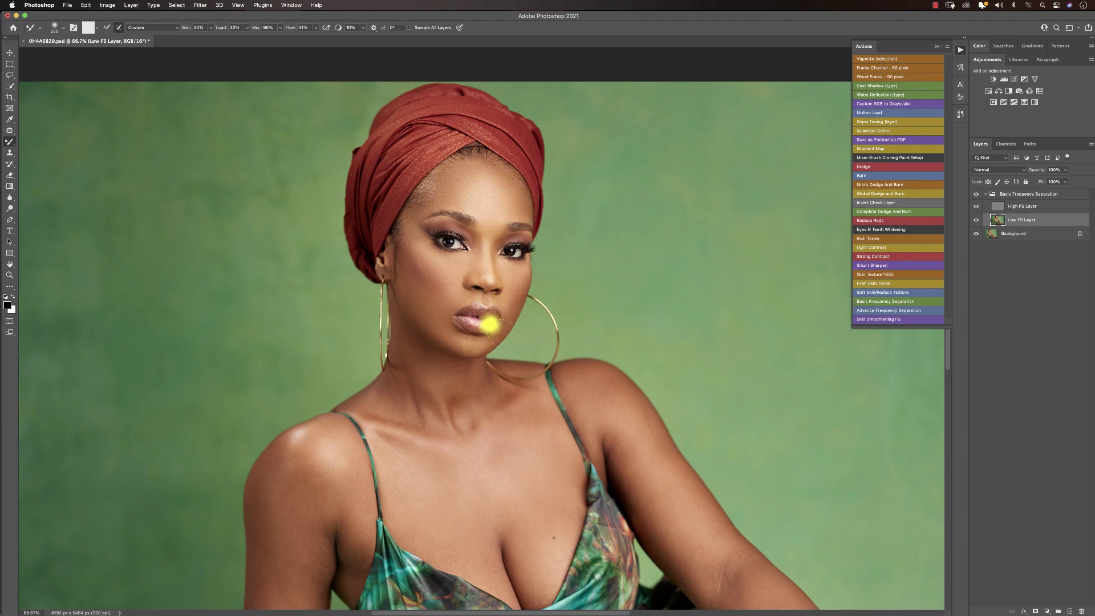
Smooth the tones along the supporting arm and its shoulder with a large Mixer Brush
key("z")
key("super+minus")
key("super+minus")
key("super+minus")
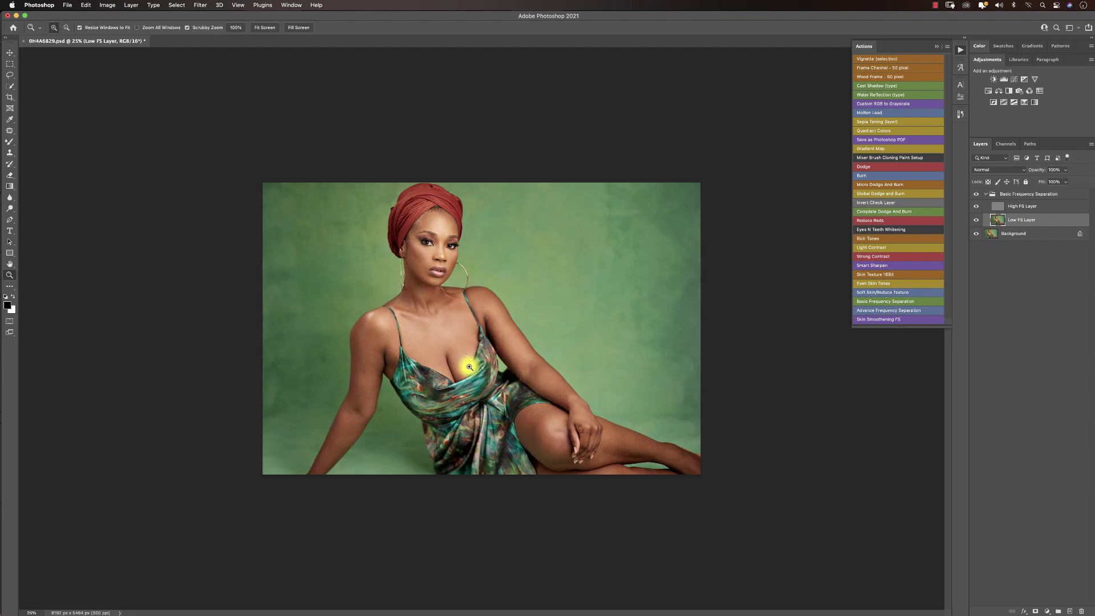
key("b")
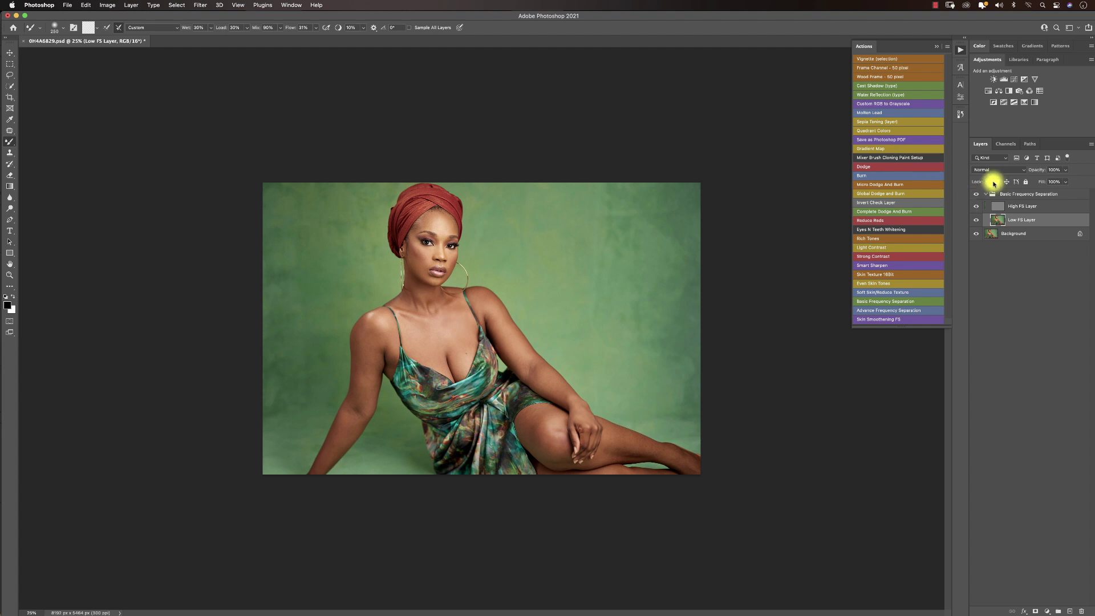
key("super+equal")
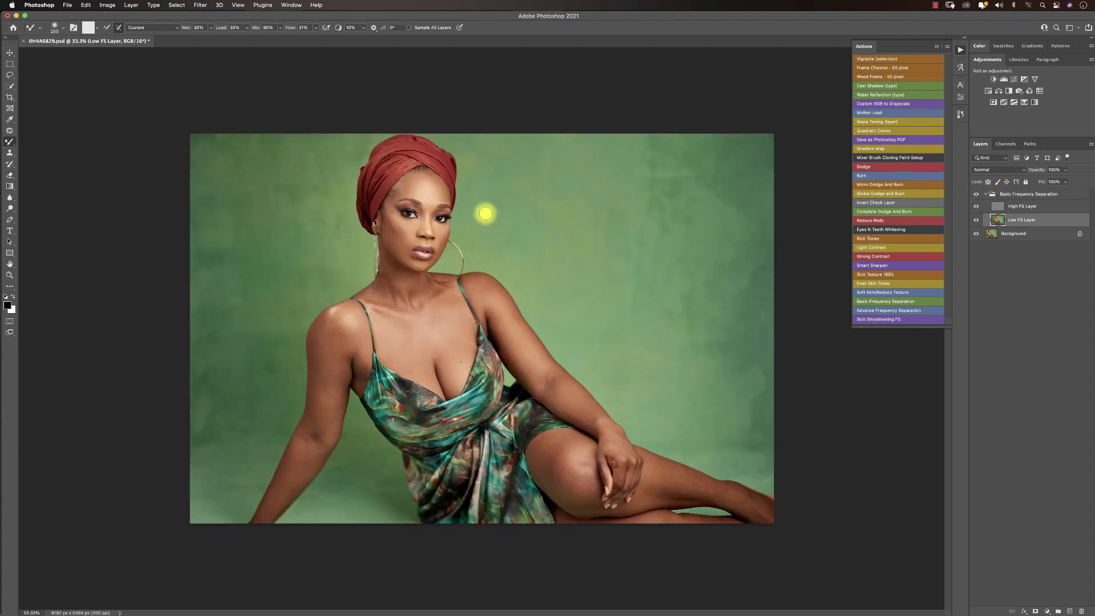
key("bracketright")
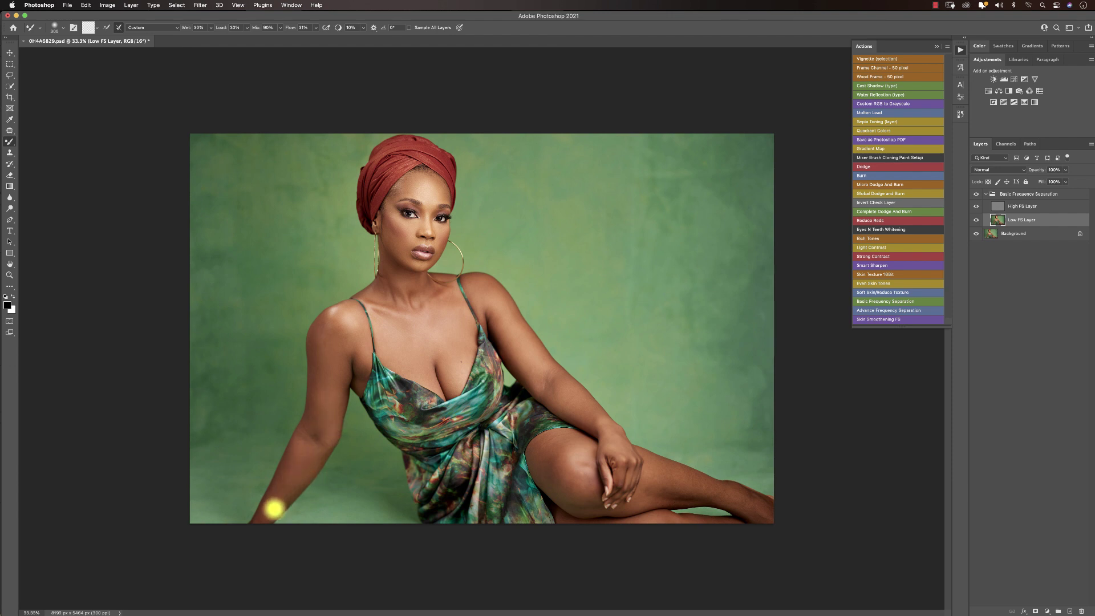
key("bracketright")
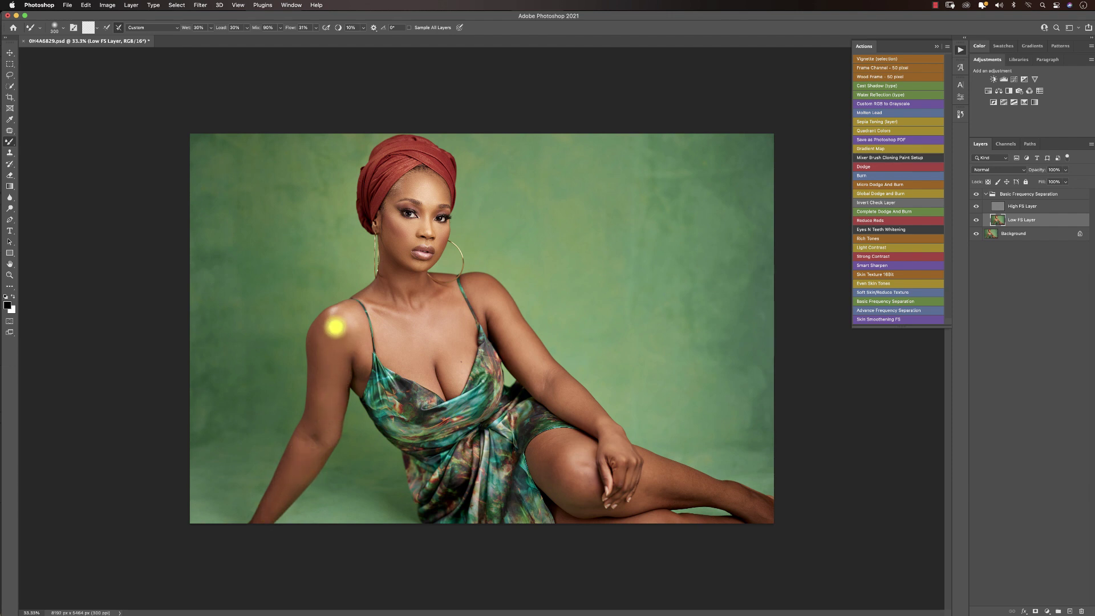
Blend the tones on the hand, legs and chest, adjusting the Mixer Brush size to each area
key("bracketleft")
key("bracketleft")
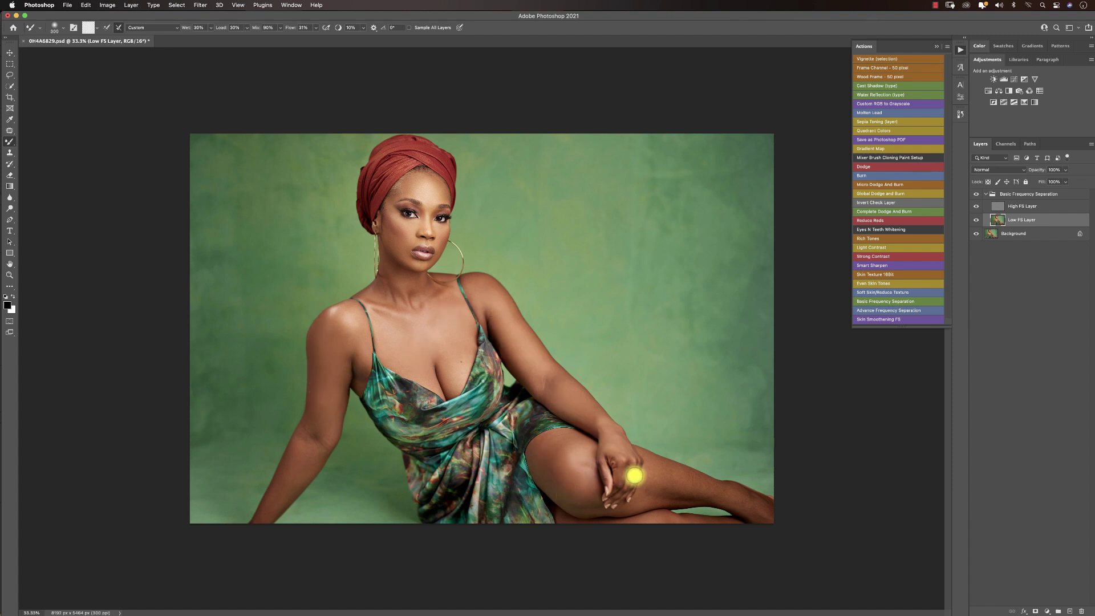
key("bracketright")
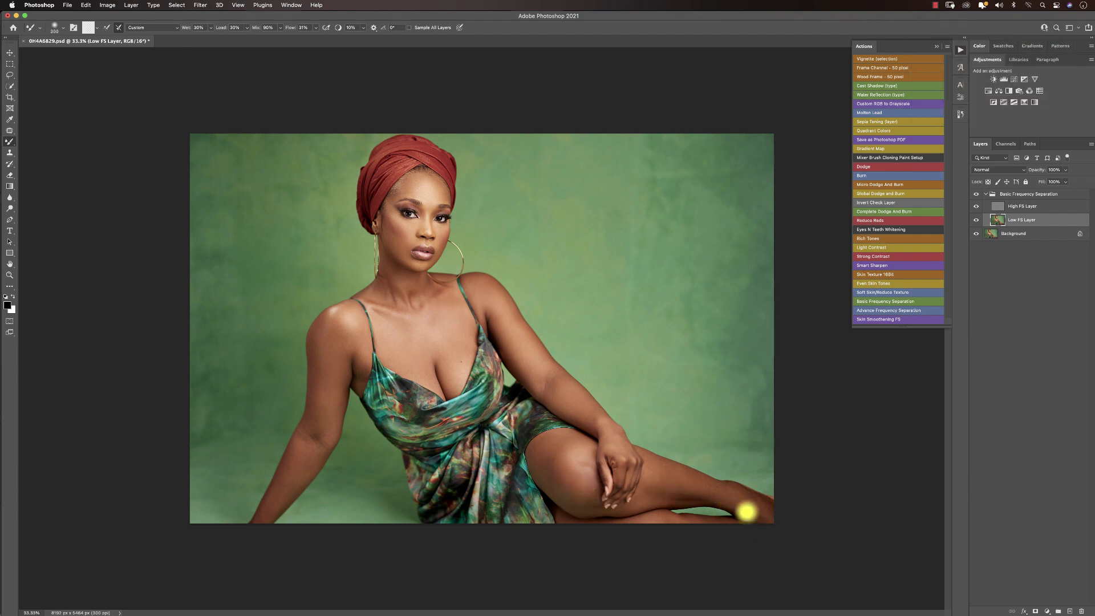
key("bracketright")
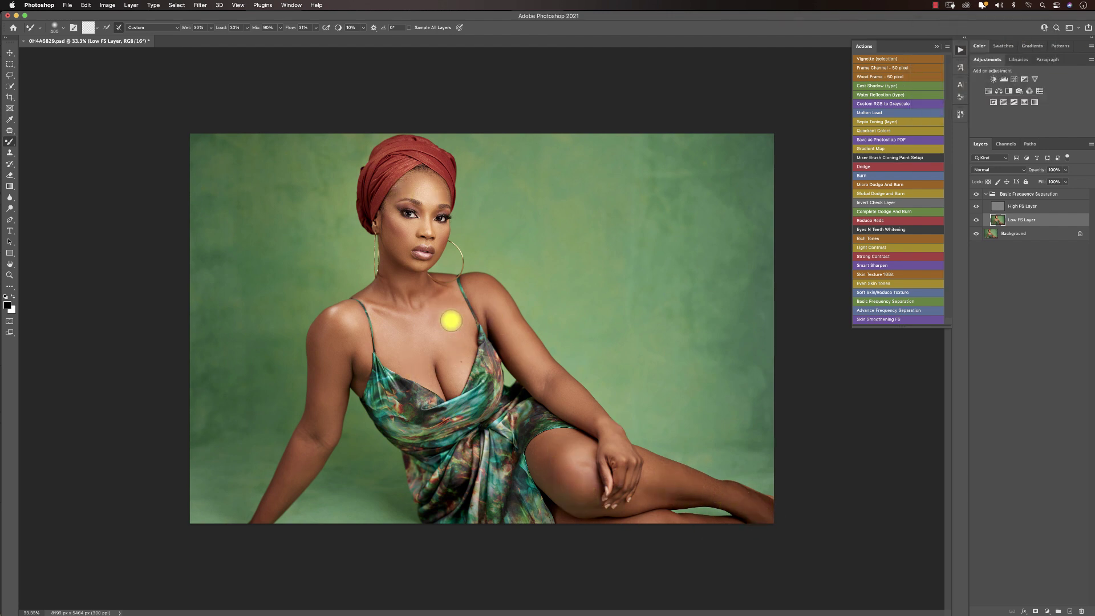
left_click(976, 206)
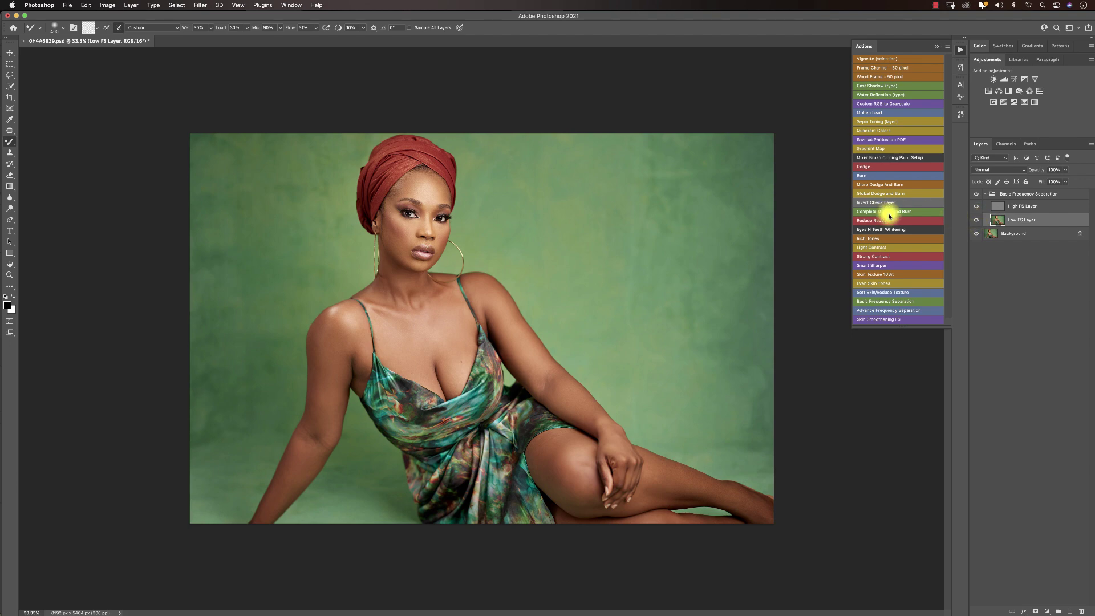
key("z")
left_click(412, 220)
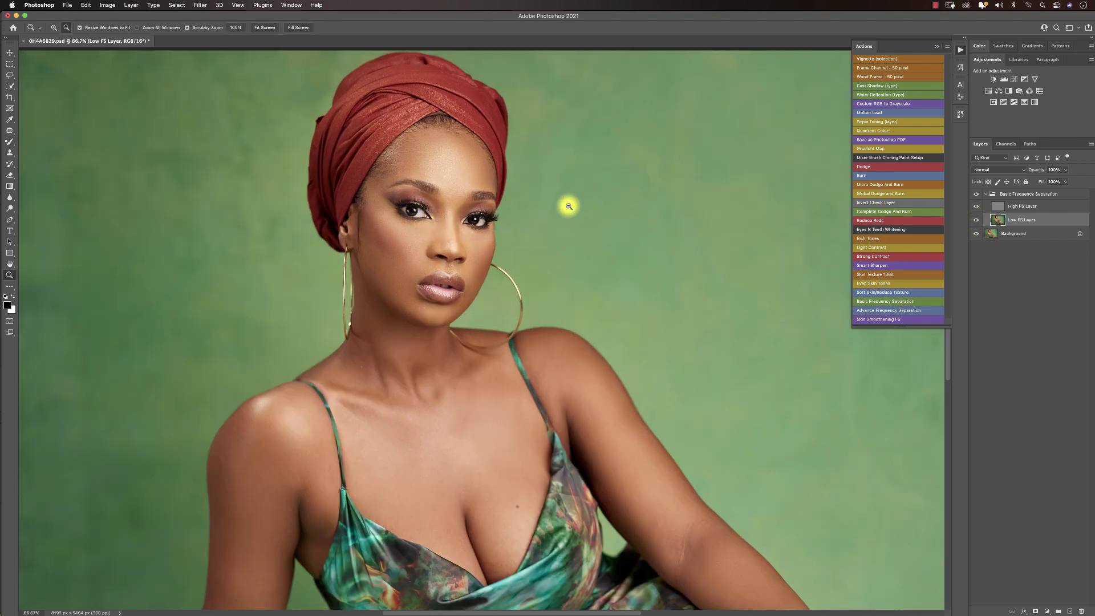
left_click(454, 232, "alt")
key("b")
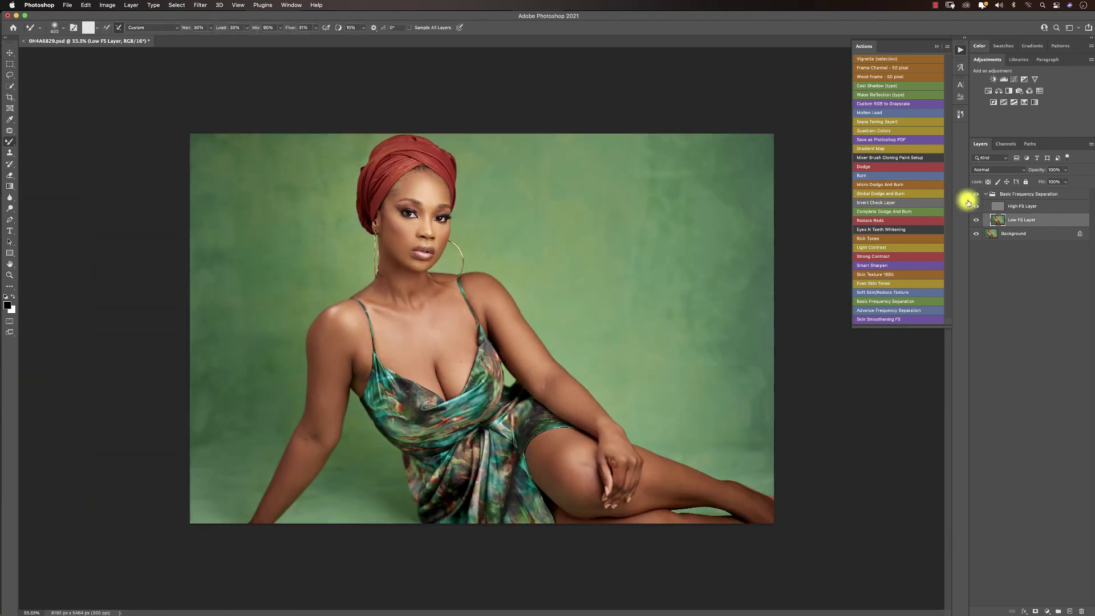
Clean up the skin texture above the upper lip on the High FS Layer by cloning texture sampled from beside the mouth
left_click(1008, 206)
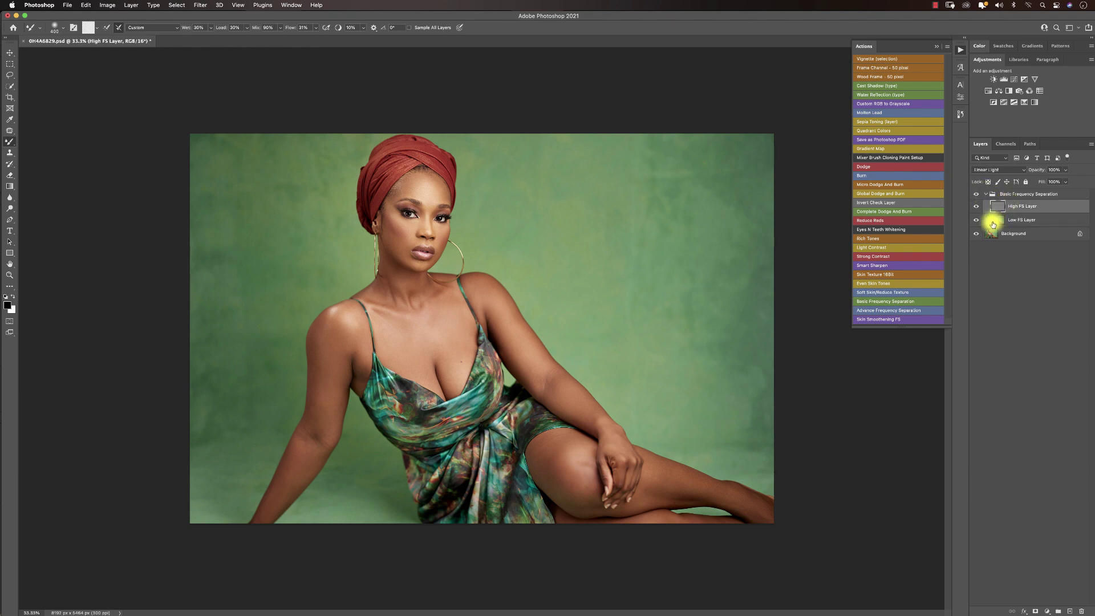
key("z")
left_click(388, 225)
left_click(418, 229)
left_click(418, 230)
key("s")
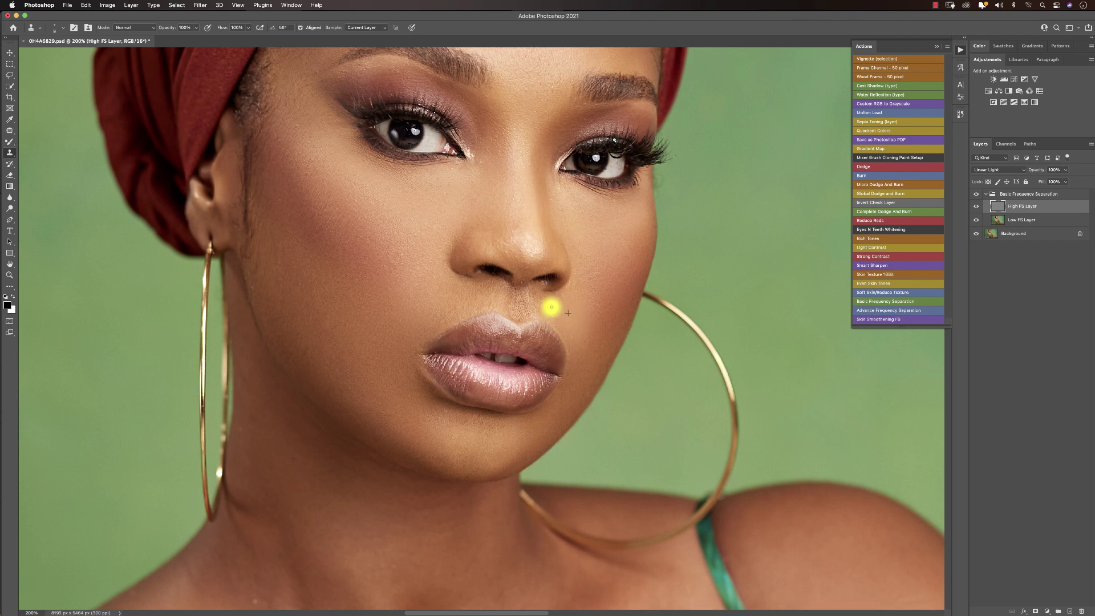
left_click(416, 323, "alt")
mouse_move(436, 317)
left_mouse_down()
mouse_move(482, 285)
mouse_move(484, 296)
mouse_move(558, 307)
mouse_move(532, 289)
left_mouse_up()
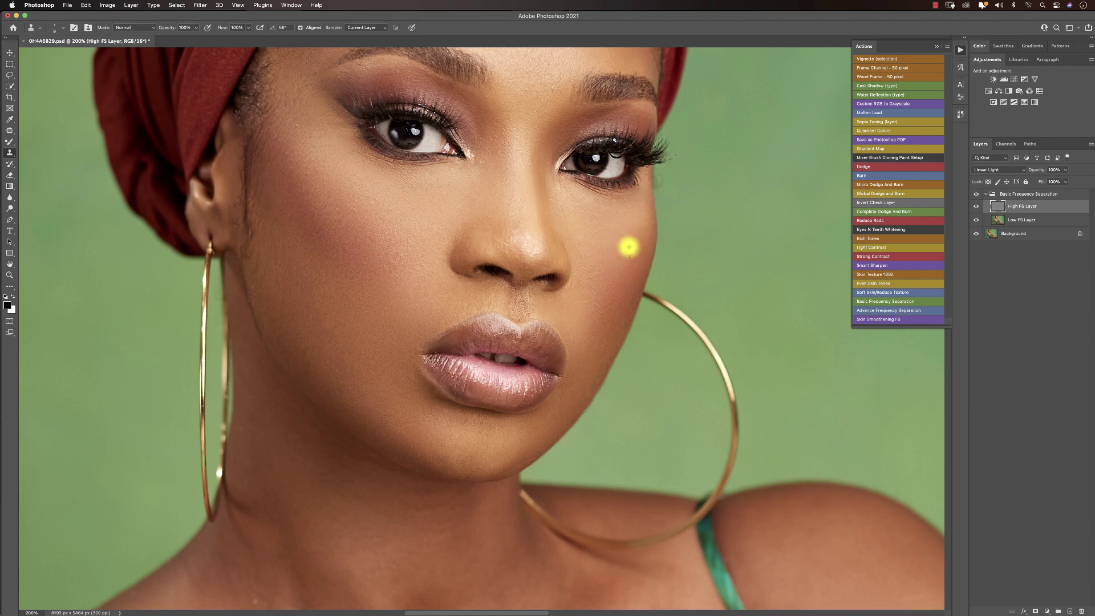
Return to the Low FS Layer with the Mixer Brush and reduce its size to 175 px
key("z")
left_click(608, 268, "alt")
left_click(608, 268, "alt")
left_click(590, 303, "alt")
left_click(569, 335, "alt")
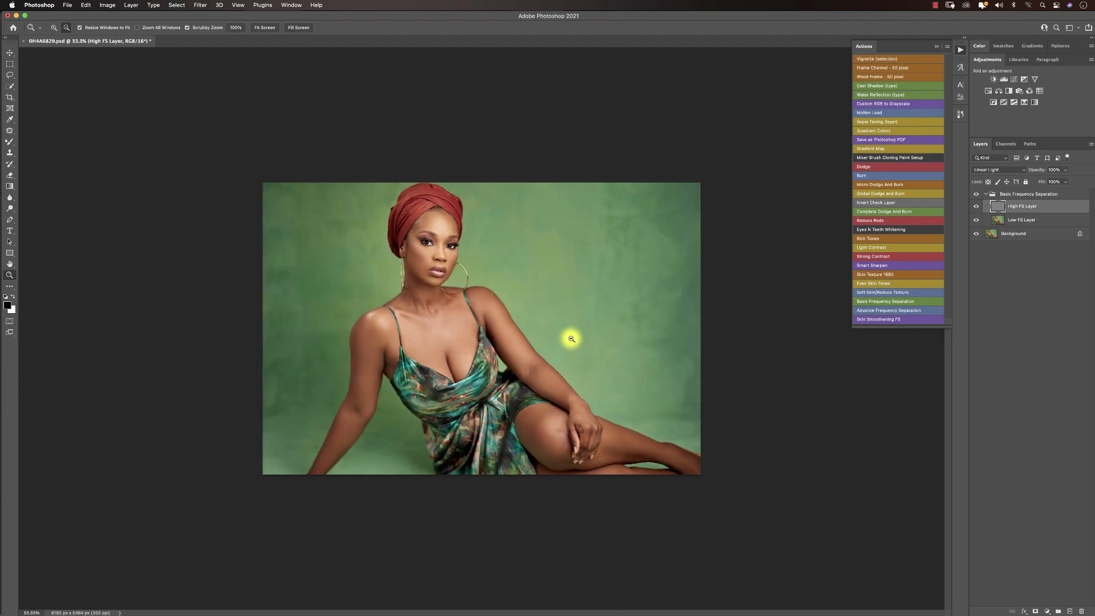
key("s")
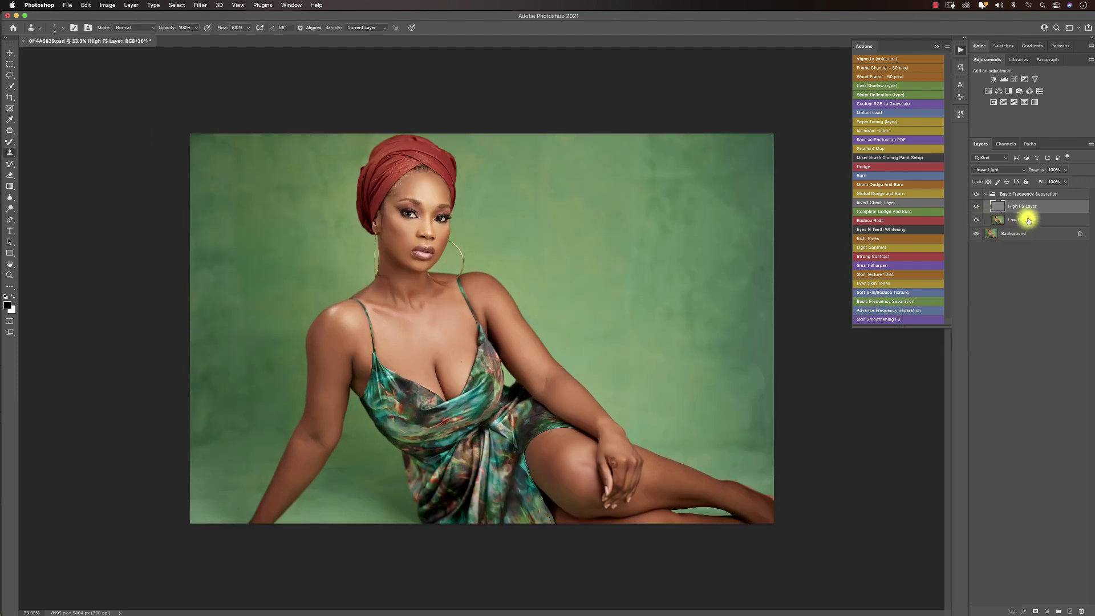
left_click(1027, 219)
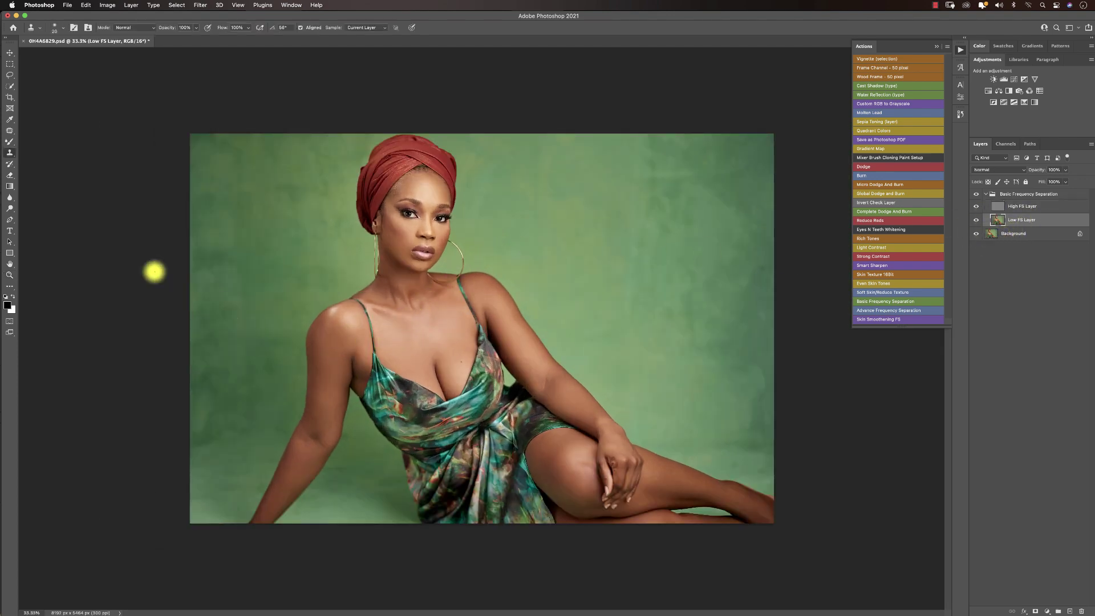
left_click(11, 142)
key("bracketleft")
key("bracketleft")
key("bracketleft")
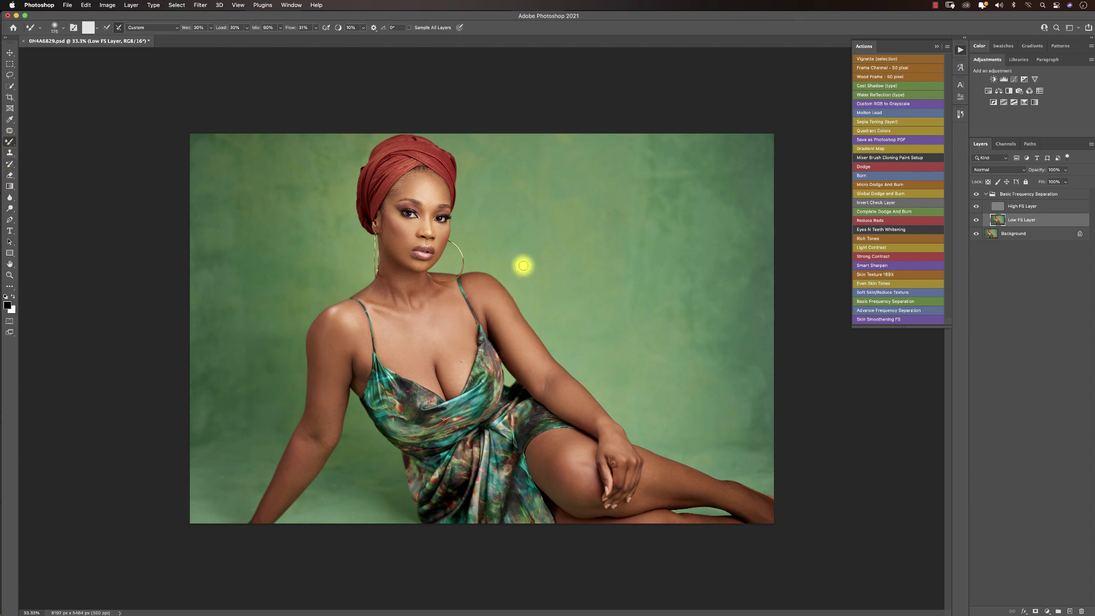
Toggle the Basic Frequency Separation group's visibility to compare before and after, and collapse the group
left_click(977, 220)
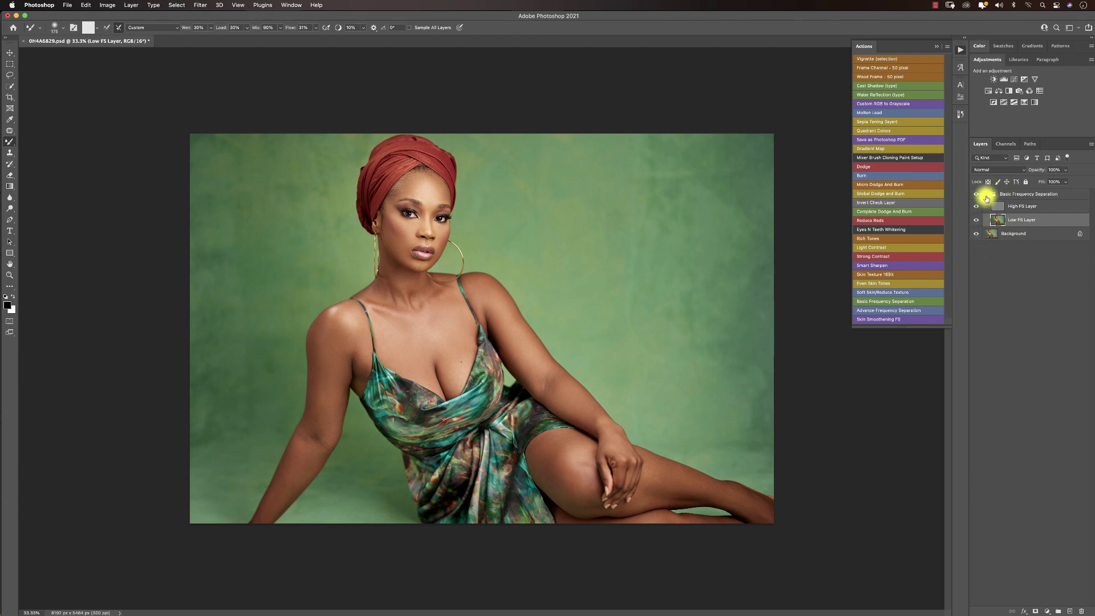
left_click(977, 194)
left_click(975, 195)
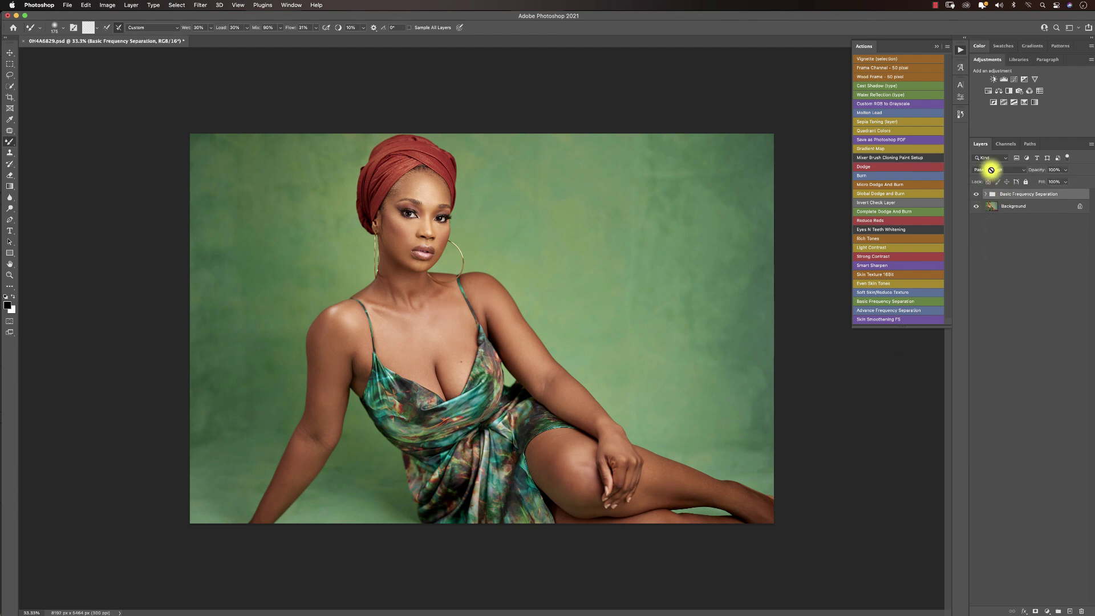
Examine the retouched portrait as a whole at several reduced magnifications
key("z")
left_click(393, 345, "alt")
left_click(421, 350, "alt")
left_click(450, 340, "alt")
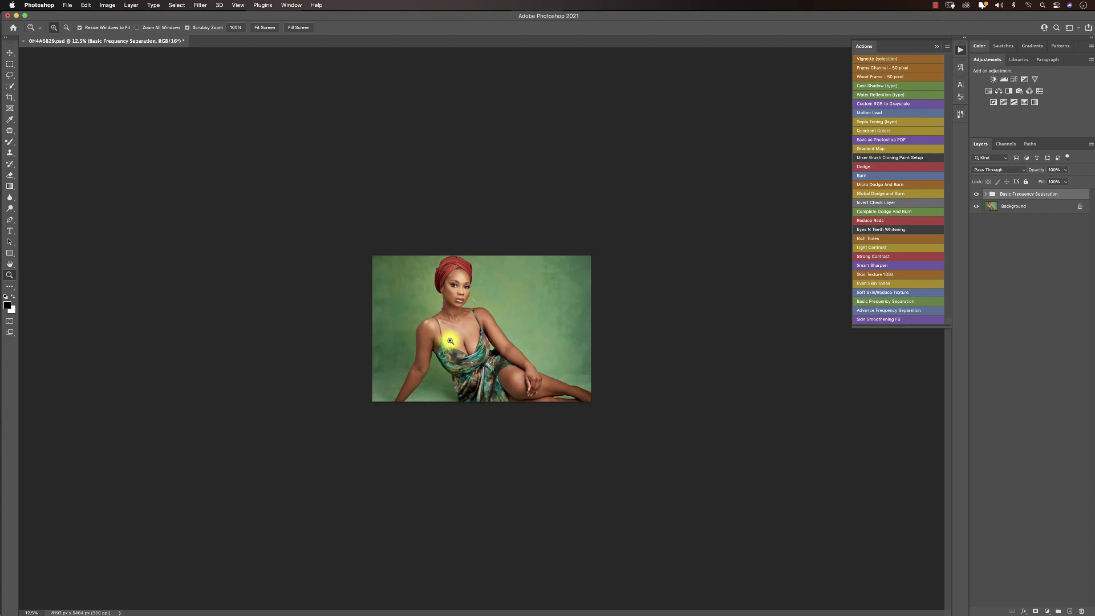
left_click(450, 341)
left_click(462, 352)
left_click(466, 356, "alt")
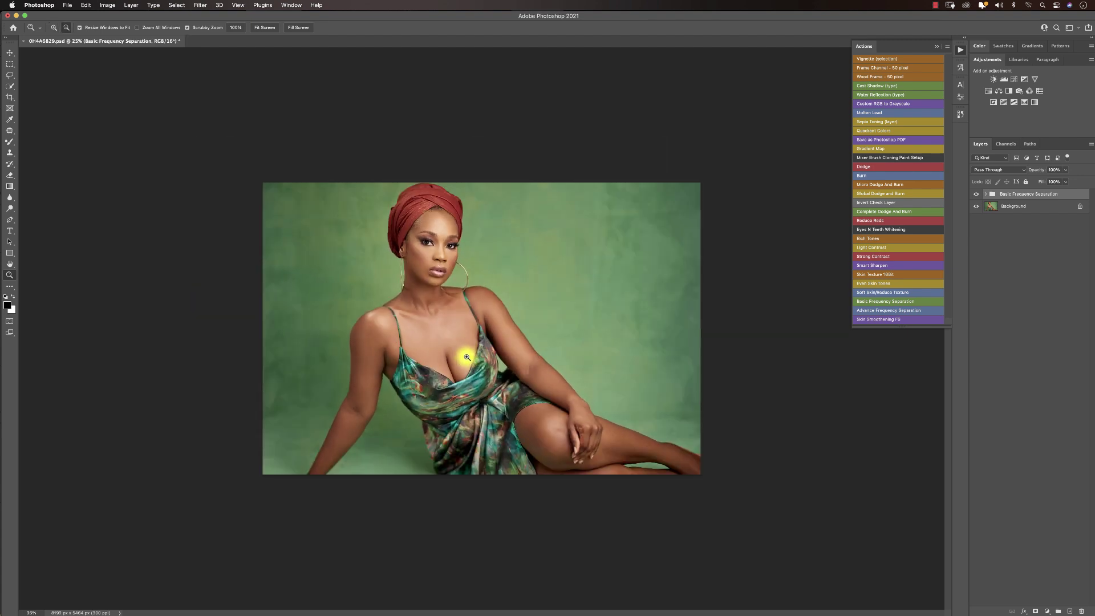
left_click(445, 313)
key("b")
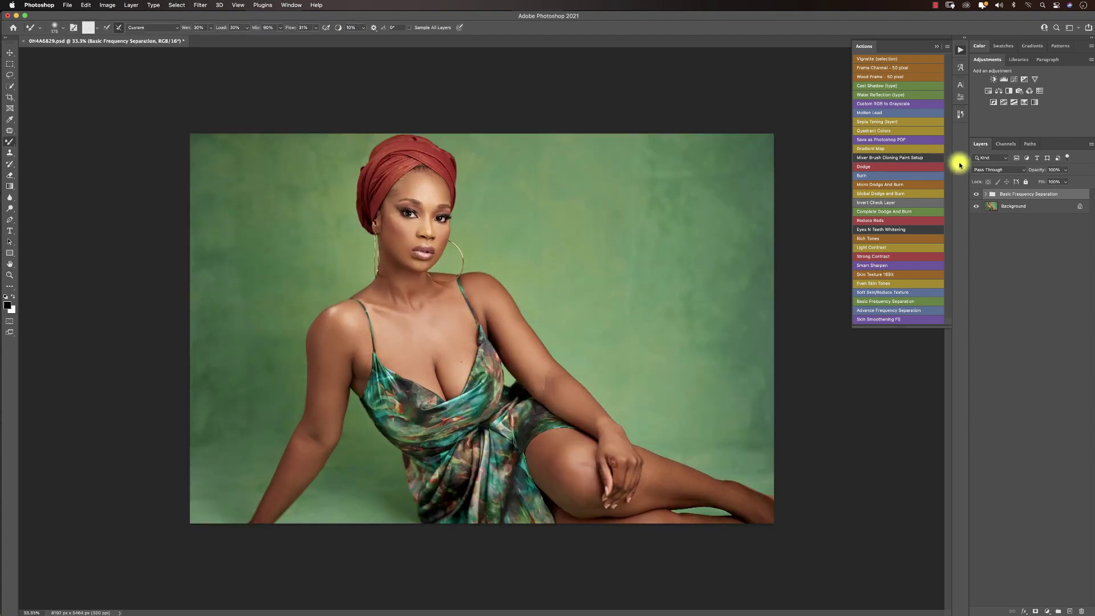
Run the Global Dodge and Burn action and expand its layer group to show the Burn and Dodge layers
left_click(878, 195)
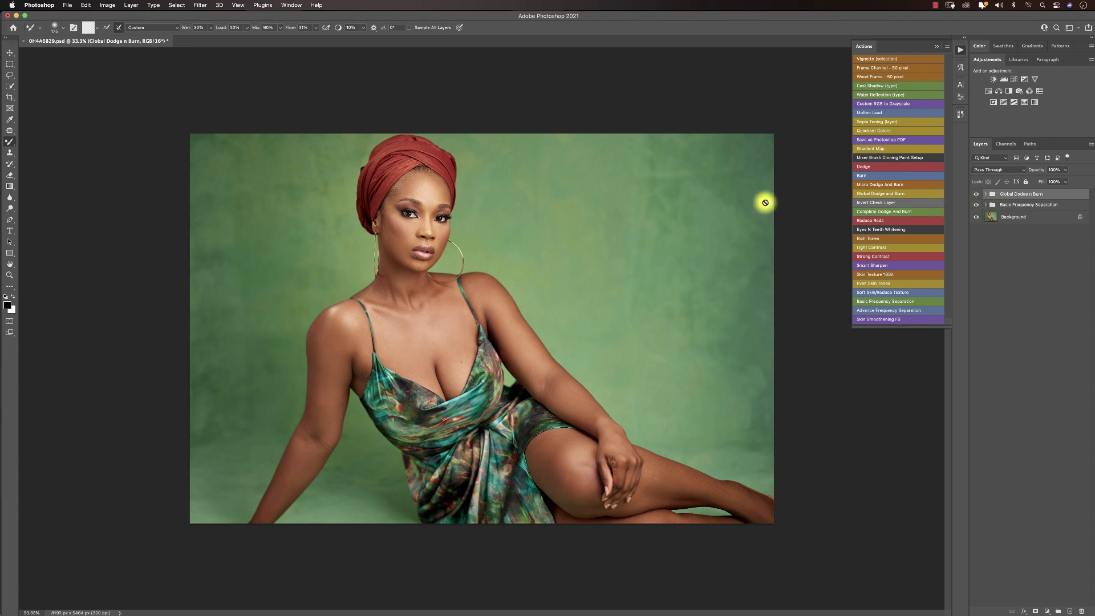
left_click(986, 194)
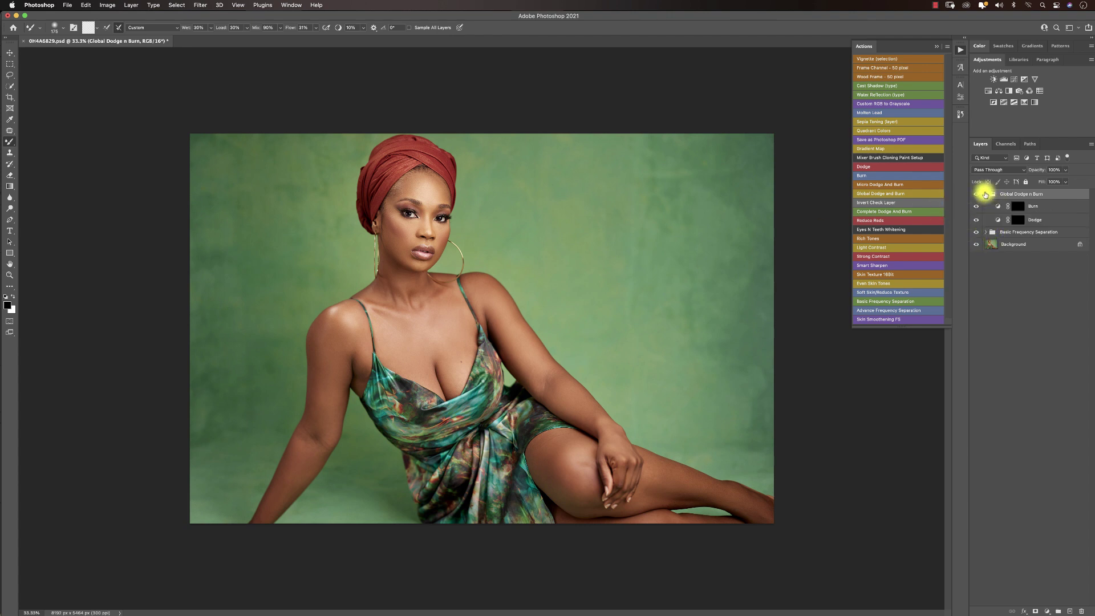
Set up the regular Brush tool with 4% flow and make the Dodge layer's mask active for painting
right_click(7, 142)
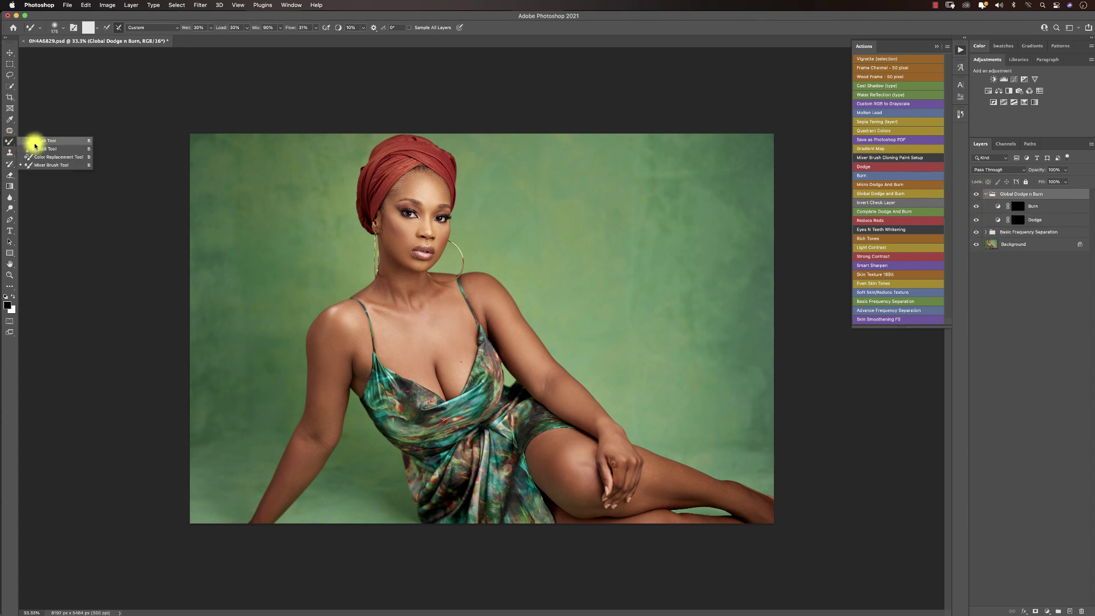
left_click(34, 142)
left_click(239, 28)
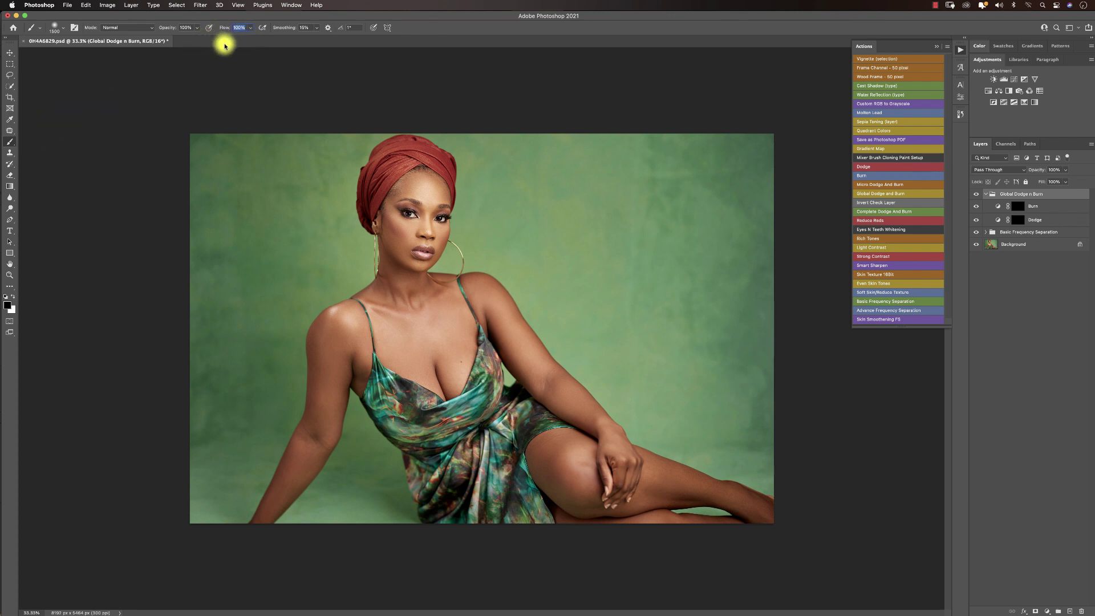
left_click(251, 27)
left_click_drag(243, 37, 218, 37)
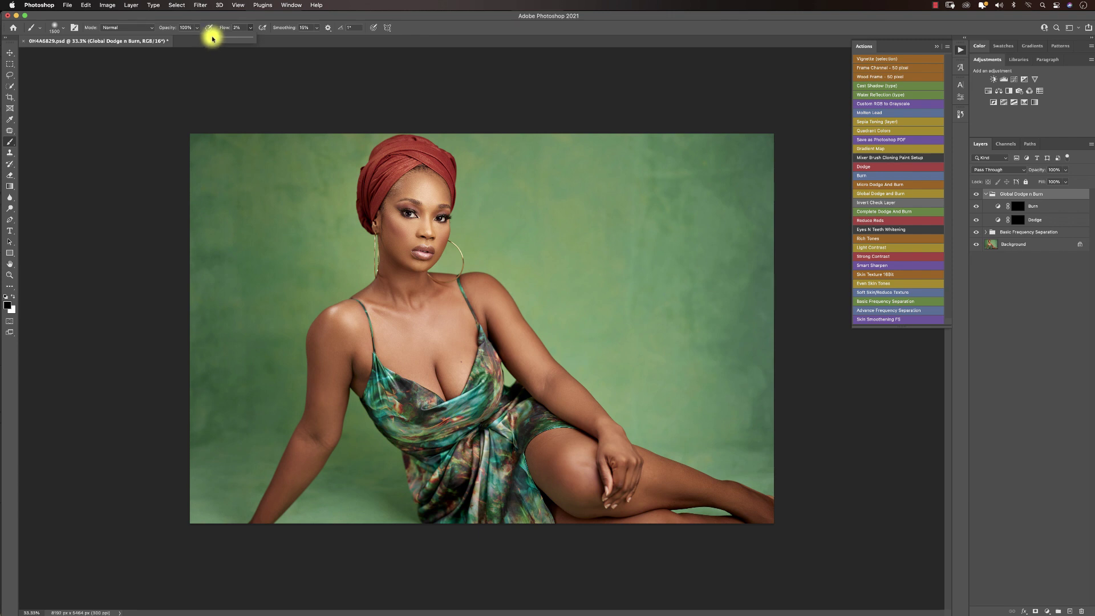
left_click_drag(213, 39, 214, 37)
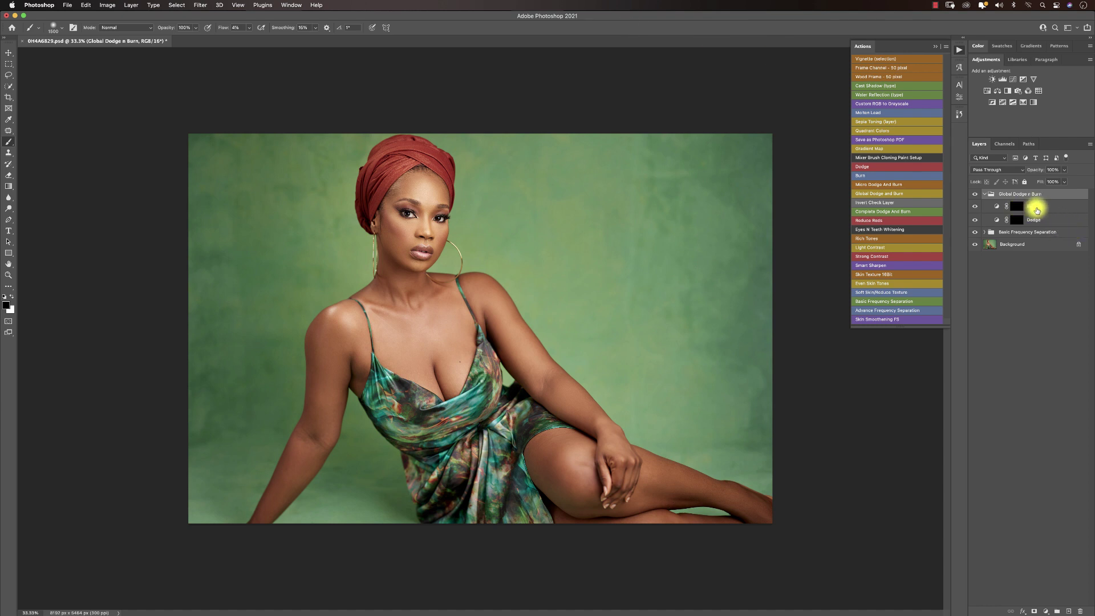
left_click(1026, 219)
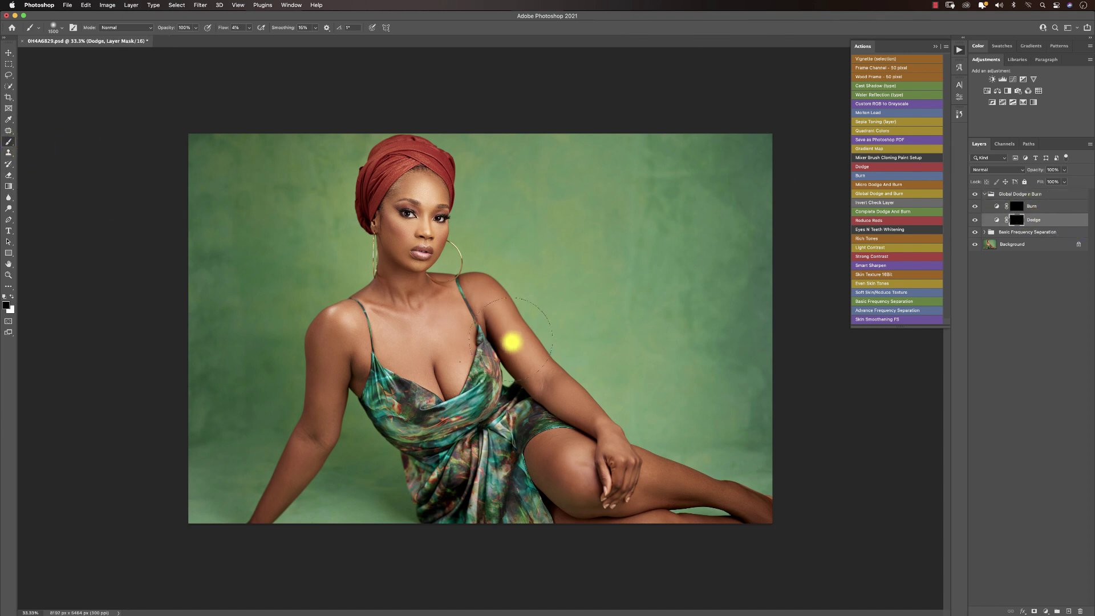
Reduce the brush size and toggle the visibility of the Basic Frequency Separation group
key("bracketleft")
key("bracketleft")
key("bracketleft")
key("bracketleft")
key("bracketleft")
key("bracketleft")
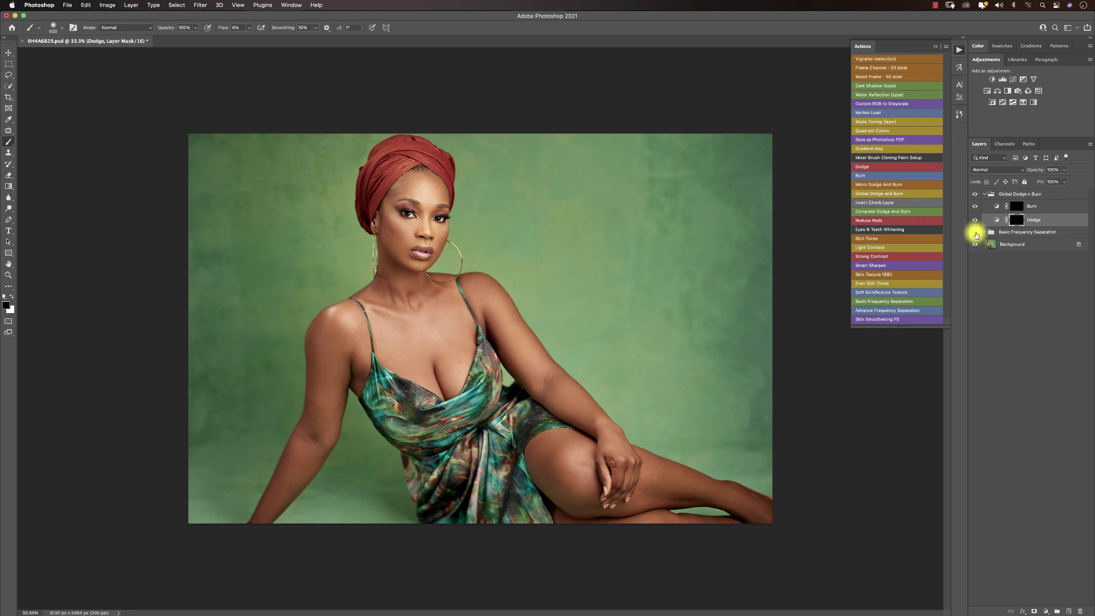
left_click(975, 232)
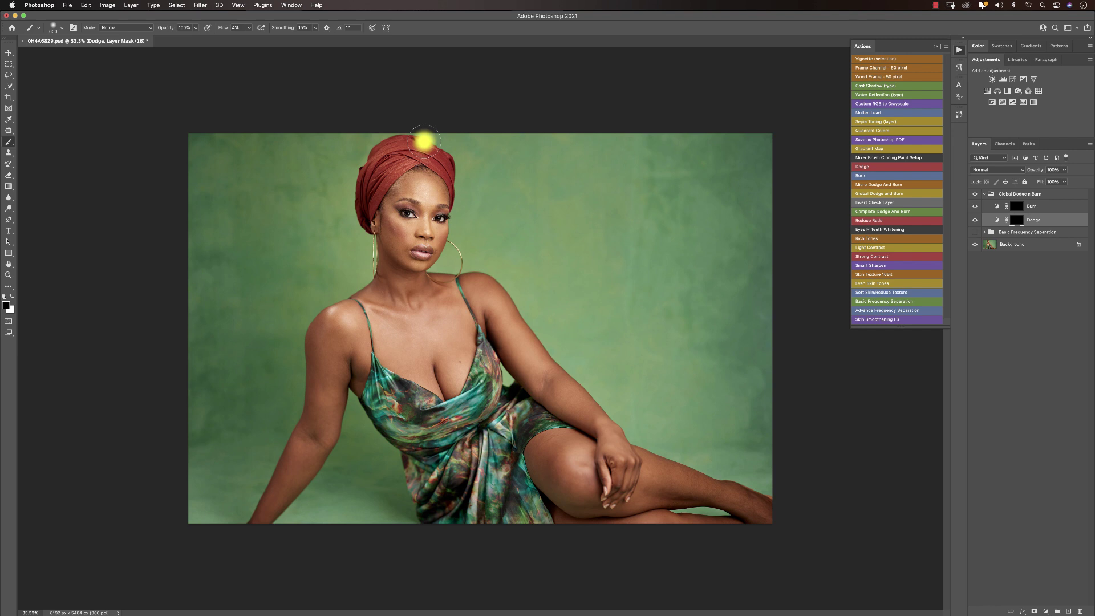
Paint white on the Dodge layer's mask over the face highlights, from the forehead down to the neck, with a small brush
key("bracketleft")
key("bracketleft")
key("bracketleft")
key("bracketleft")
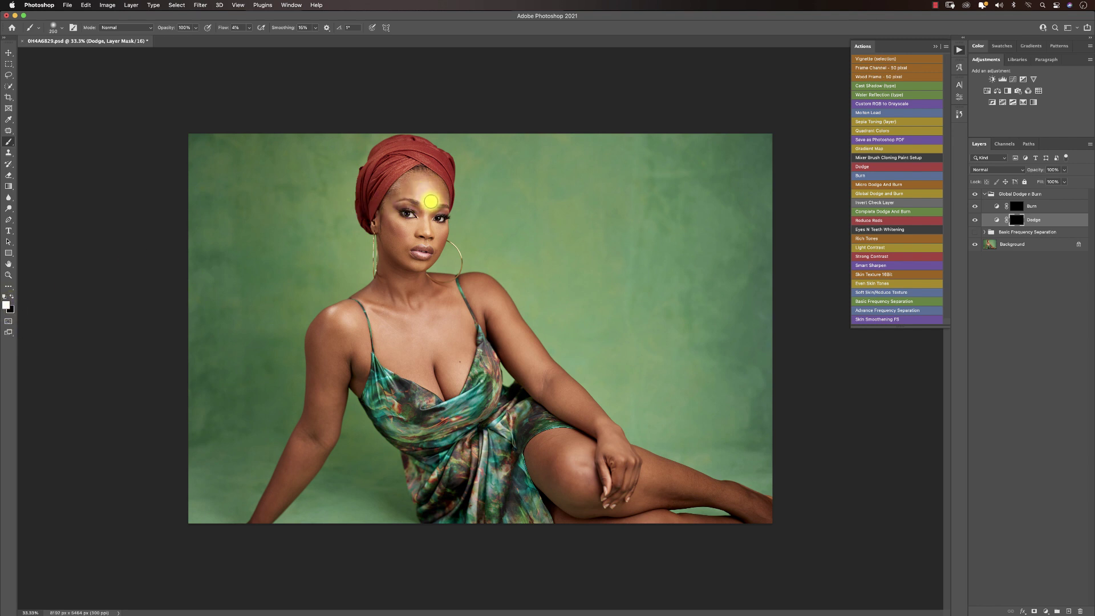
mouse_move(430, 199)
left_mouse_down()
mouse_move(411, 236)
mouse_move(392, 214)
mouse_move(445, 237)
mouse_move(426, 227)
mouse_move(426, 194)
mouse_move(385, 189)
mouse_move(400, 180)
mouse_move(390, 208)
mouse_move(422, 257)
mouse_move(416, 266)
mouse_move(434, 267)
mouse_move(428, 309)
mouse_move(416, 314)
mouse_move(403, 293)
mouse_move(426, 310)
mouse_move(384, 315)
mouse_move(365, 301)
mouse_move(392, 323)
mouse_move(405, 311)
mouse_move(398, 300)
mouse_move(450, 286)
left_mouse_up()
key("bracketleft")
key("bracketleft")
key("bracketleft")
Enlarge the brush and paint dodge highlights over the chest, the raised knee and the upper part of the lower leg
key("bracketright")
key("bracketright")
key("bracketright")
key("bracketright")
key("bracketright")
key("bracketright")
key("bracketright")
mouse_move(449, 374)
left_mouse_down()
mouse_move(460, 364)
mouse_move(387, 324)
mouse_move(366, 359)
mouse_move(325, 318)
mouse_move(325, 394)
mouse_move(325, 369)
mouse_move(303, 467)
mouse_move(358, 398)
mouse_move(538, 320)
mouse_move(488, 303)
mouse_move(584, 399)
mouse_move(557, 453)
mouse_move(581, 474)
mouse_move(570, 448)
mouse_move(589, 481)
mouse_move(616, 462)
mouse_move(666, 481)
left_mouse_up()
Adjust the brush size and dodge the highlights along the extended lower leg towards the ankle
key("bracketright")
key("bracketleft")
key("bracketleft")
key("bracketright")
key("bracketleft")
mouse_move(657, 486)
left_mouse_down()
mouse_move(706, 495)
mouse_move(628, 469)
mouse_move(723, 495)
mouse_move(632, 471)
mouse_move(787, 529)
mouse_move(752, 504)
mouse_move(642, 472)
mouse_move(699, 495)
mouse_move(716, 488)
mouse_move(687, 488)
mouse_move(739, 496)
left_mouse_up()
Dodge the highlights from the underside of the thigh up along the arm resting on the knee
key("bracketleft")
key("bracketleft")
key("bracketright")
mouse_move(607, 502)
left_mouse_down()
mouse_move(628, 442)
mouse_move(606, 437)
mouse_move(630, 460)
mouse_move(612, 447)
mouse_move(613, 458)
mouse_move(504, 367)
mouse_move(545, 397)
mouse_move(562, 392)
mouse_move(539, 378)
mouse_move(596, 426)
mouse_move(543, 369)
left_mouse_up()
Dodge the highlights across the chest and down the supporting arm to the wrist, adjusting the brush size
key("bracketleft")
key("bracketright")
key("bracketright")
key("bracketright")
key("bracketright")
key("bracketright")
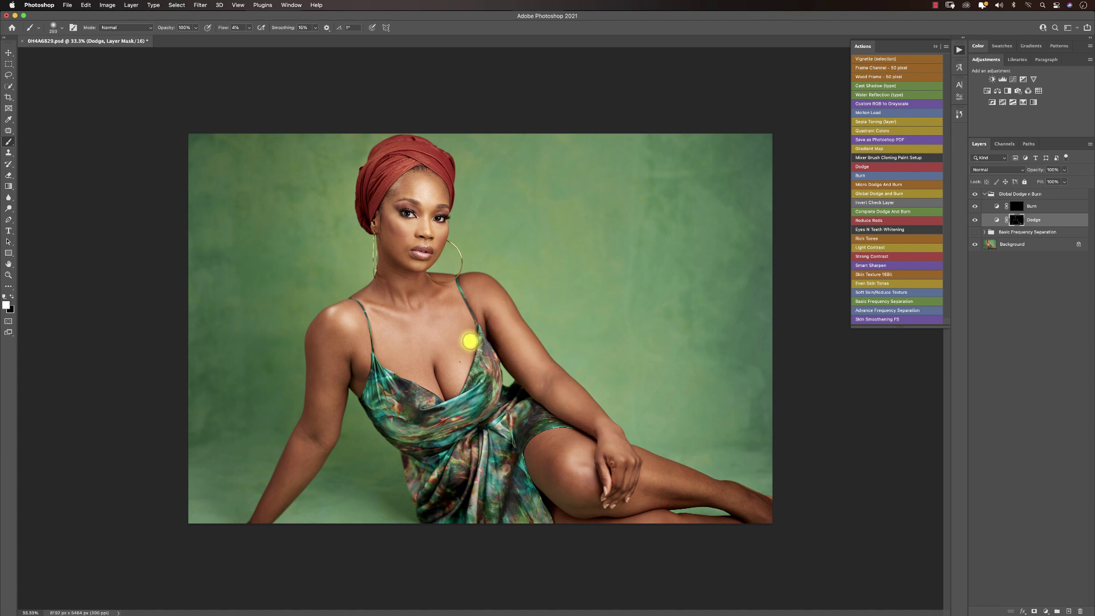
key("bracketleft")
key("bracketleft")
mouse_move(441, 334)
left_mouse_down()
mouse_move(420, 386)
mouse_move(360, 361)
mouse_move(314, 422)
mouse_move(277, 508)
left_mouse_up()
key("bracketleft")
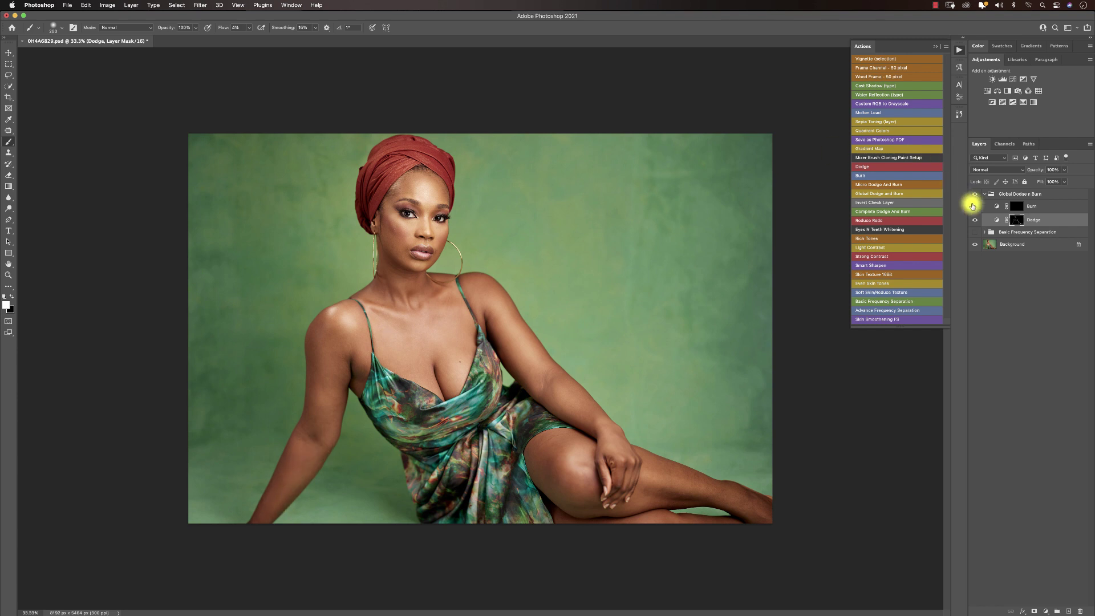
Toggle the Dodge layer's visibility to compare the portrait before and after the highlights
left_click(974, 221)
left_click(974, 221)
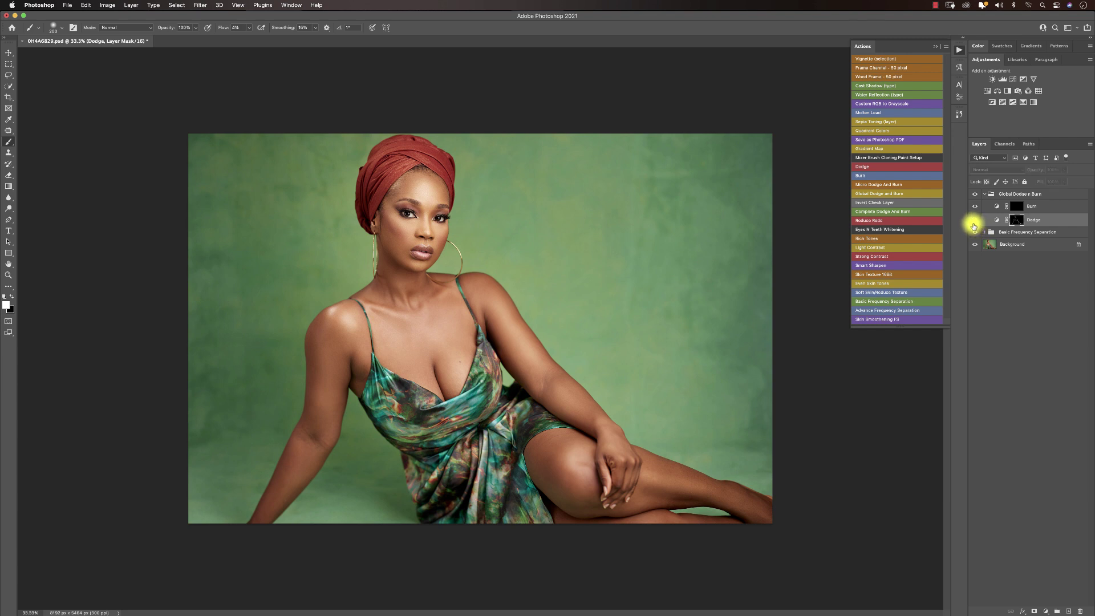
left_click(974, 223)
left_click(975, 223)
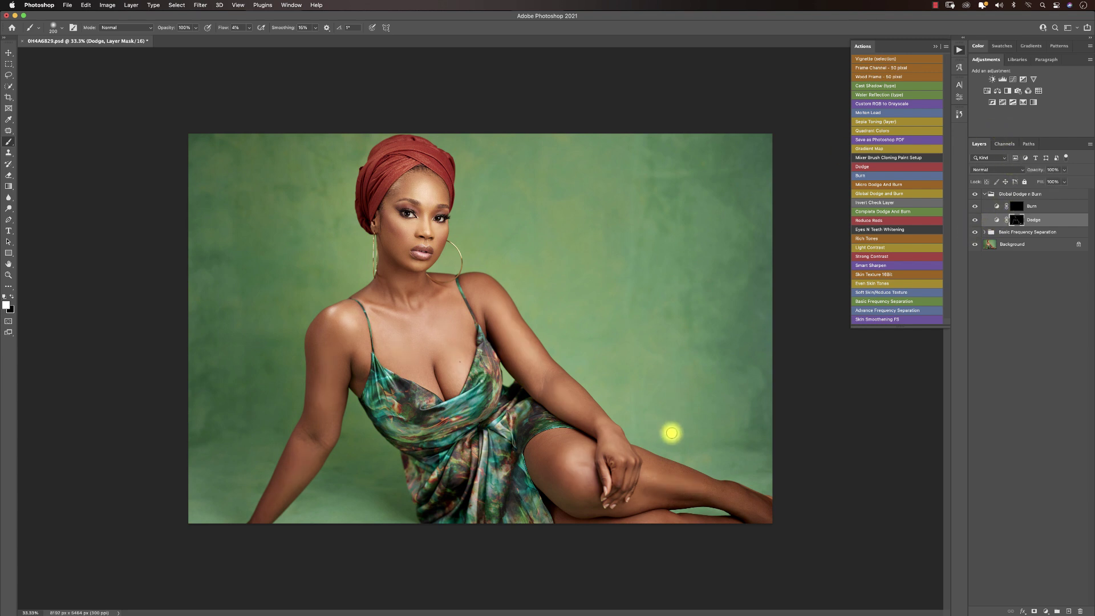
Build up the dodge highlights on the legs and raised knee, adjusting the brush size to each area
key("bracketright")
key("bracketleft")
key("bracketleft")
key("bracketleft")
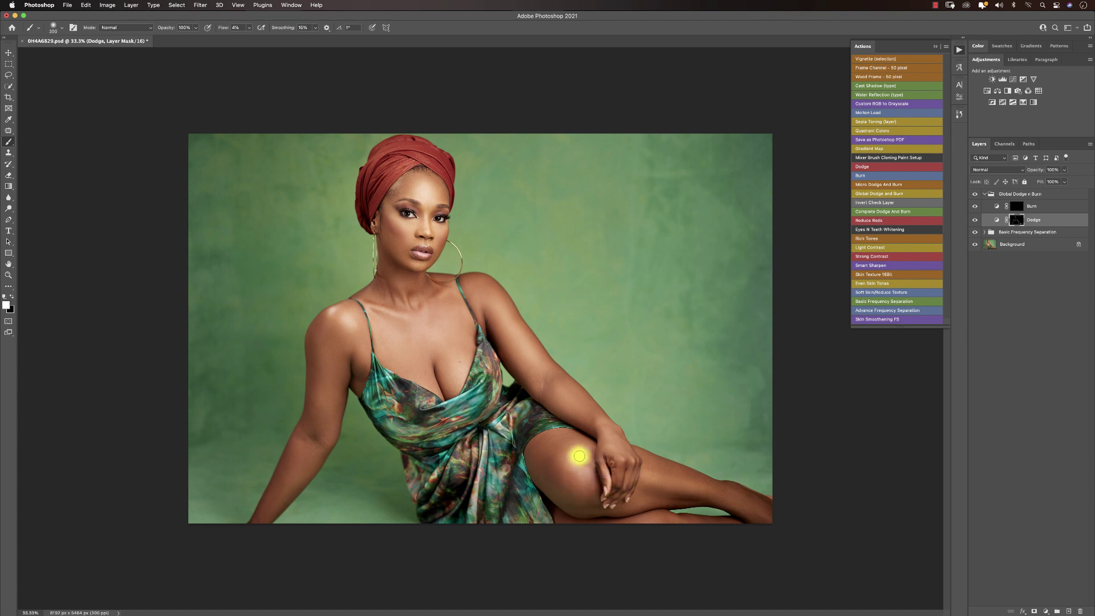
key("bracketright")
key("bracketright")
key("bracketright")
key("bracketleft")
key("bracketleft")
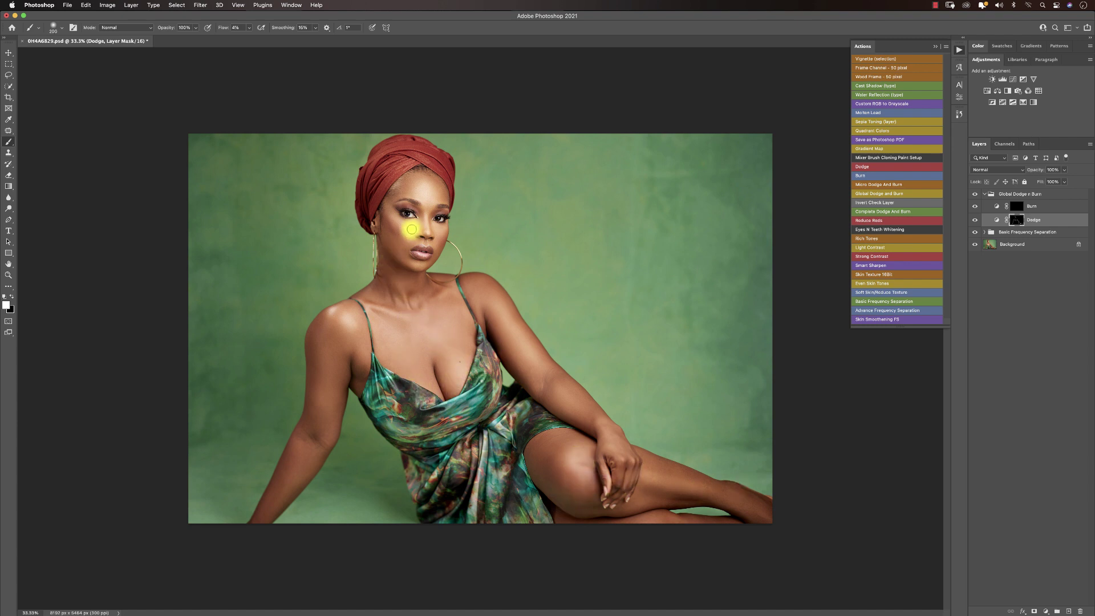
Strengthen the dodge highlights on the cheeks and forehead with a resized brush
key("bracketright")
key("bracketright")
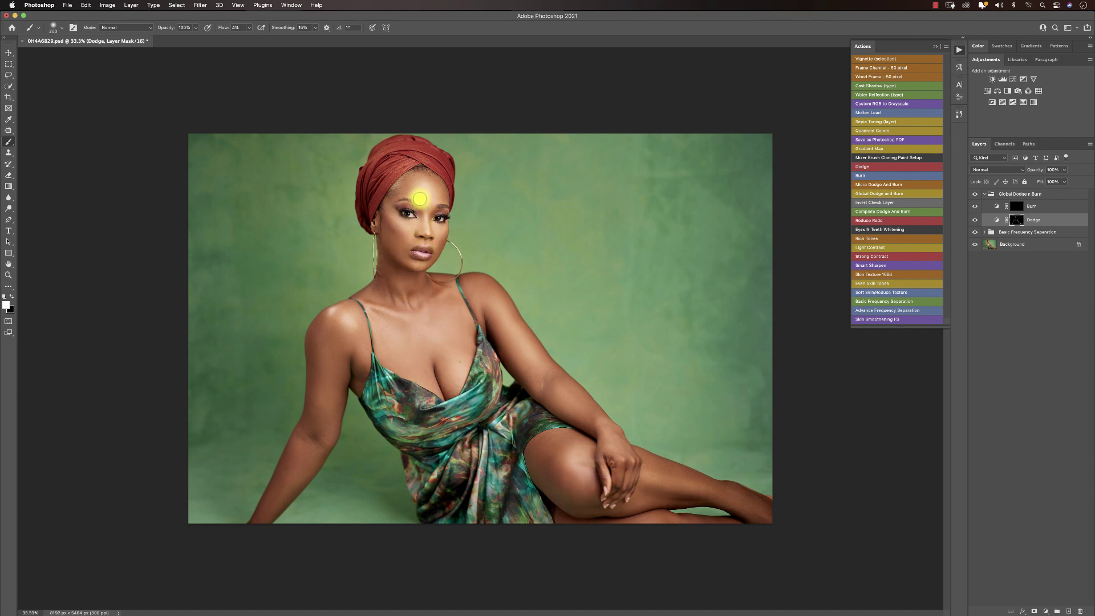
key("bracketleft")
key("bracketleft")
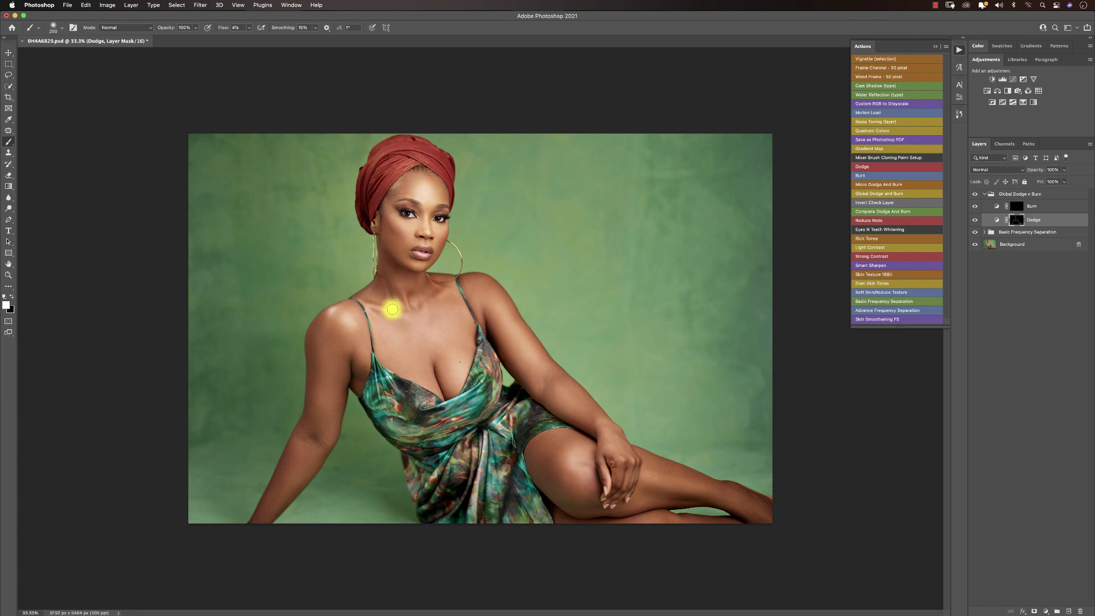
Brighten the collarbones and upper chest between the dress straps on the Dodge mask
mouse_move(360, 300)
left_mouse_down()
mouse_move(411, 303)
mouse_move(406, 294)
mouse_move(434, 289)
mouse_move(430, 301)
mouse_move(436, 294)
mouse_move(484, 324)
left_mouse_up()
key("bracketright")
key("bracketright")
key("bracketright")
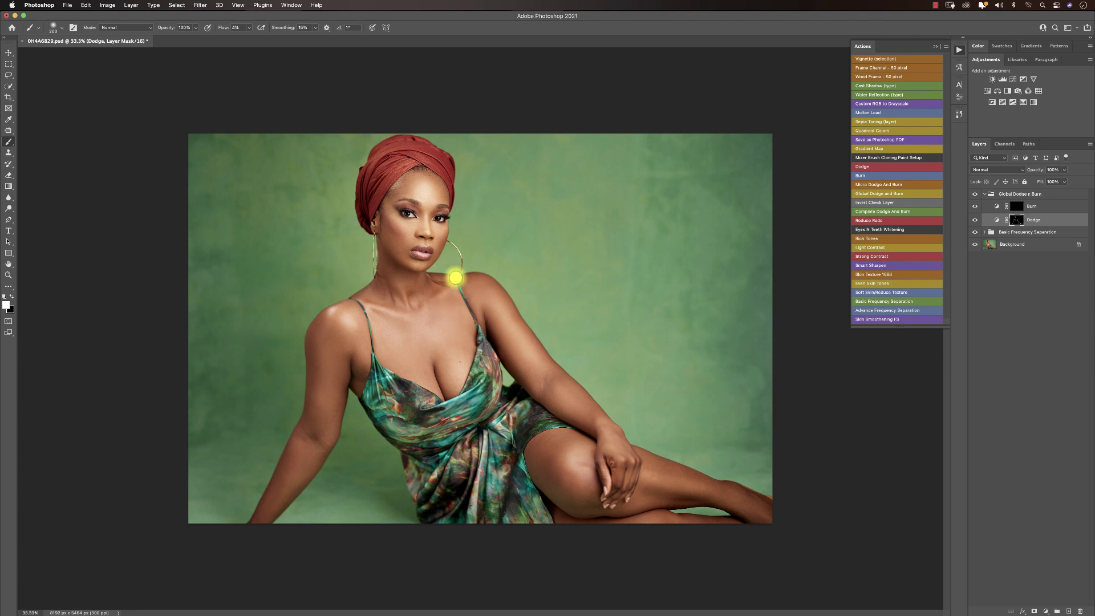
Dodge the shoulders and the forearm of the supporting arm
key("bracketleft")
key("bracketleft")
key("bracketleft")
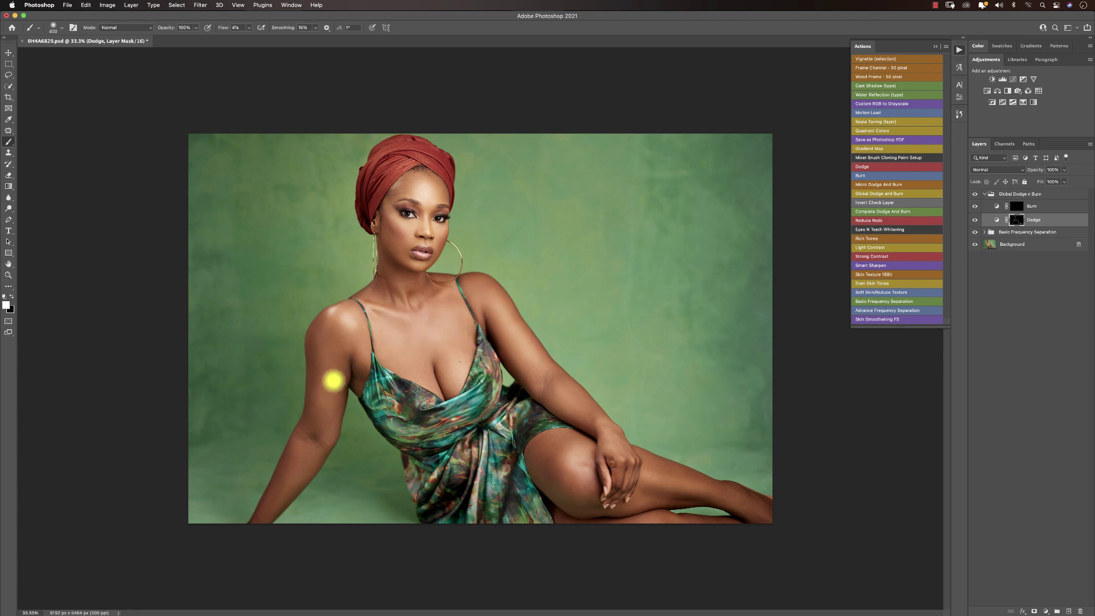
mouse_move(316, 458)
left_mouse_down()
mouse_move(269, 508)
mouse_move(306, 465)
mouse_move(290, 485)
left_mouse_up()
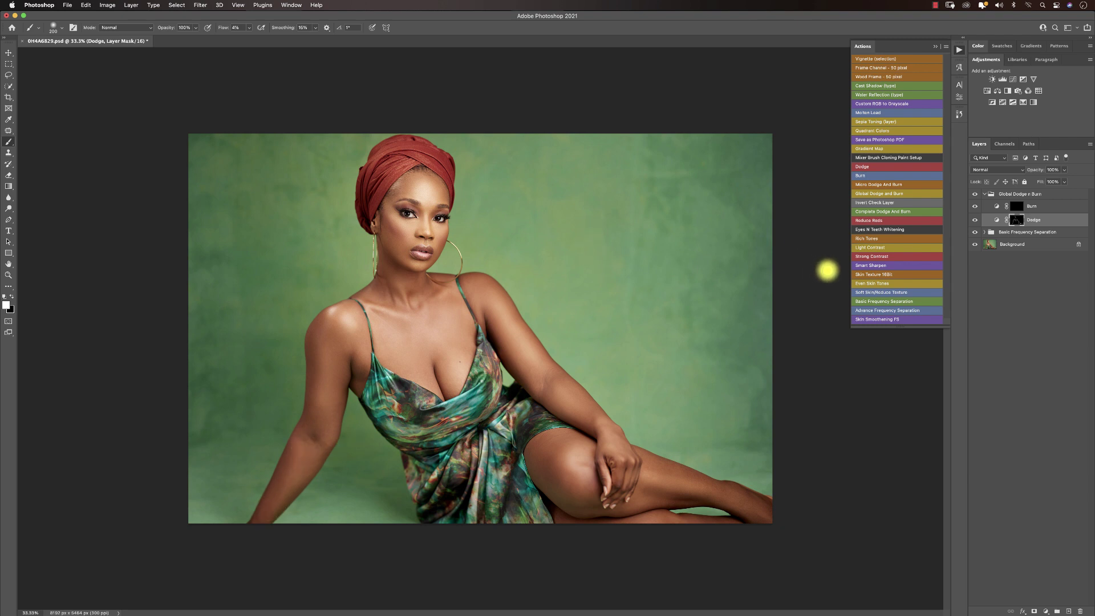
Activate the Burn layer's mask and paint white over the shadows at the face contour and the supporting arm
left_click(995, 206)
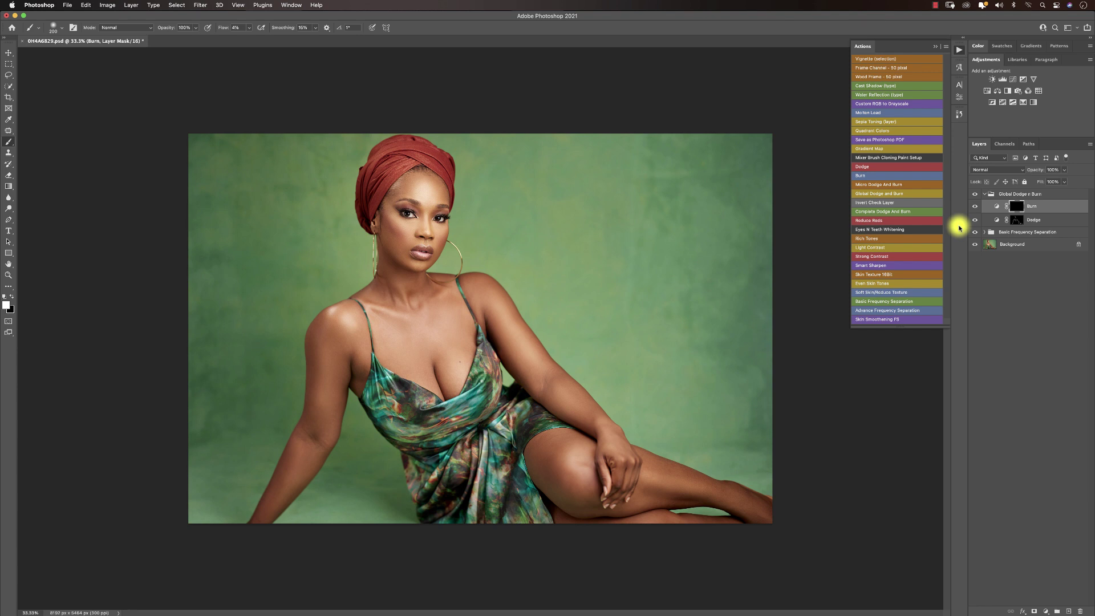
key("bracketright")
key("bracketright")
key("bracketleft")
key("bracketright")
key("bracketleft")
key("bracketleft")
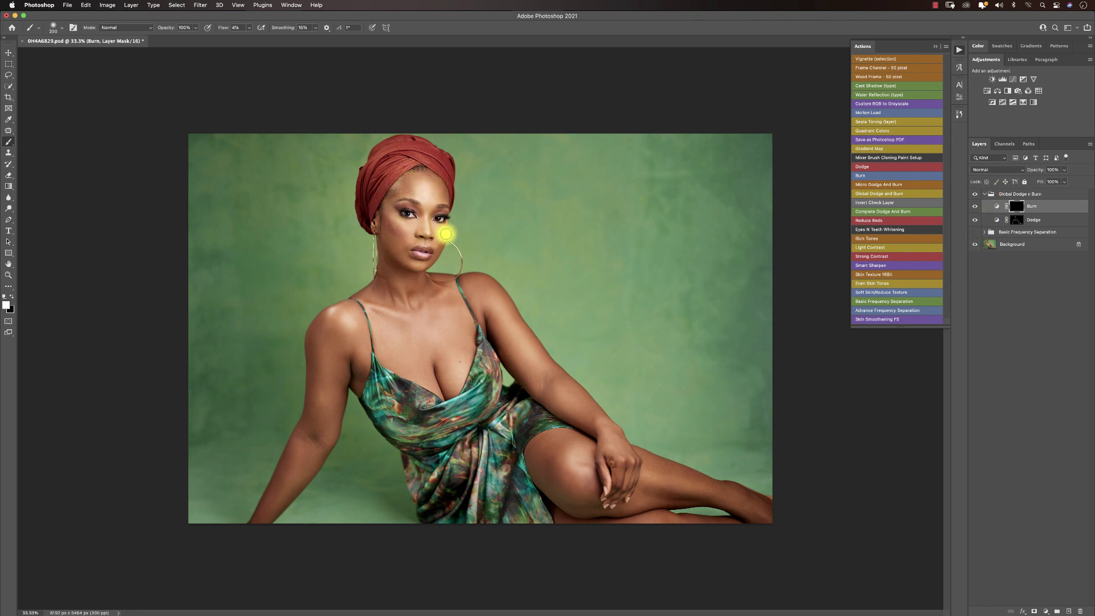
key("bracketright")
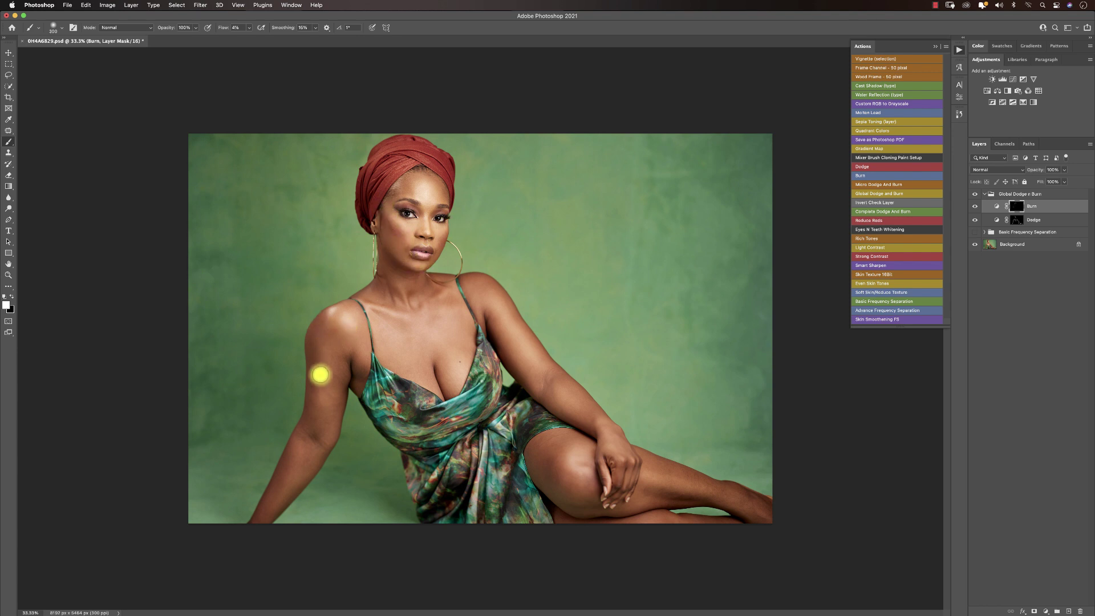
key("bracketright")
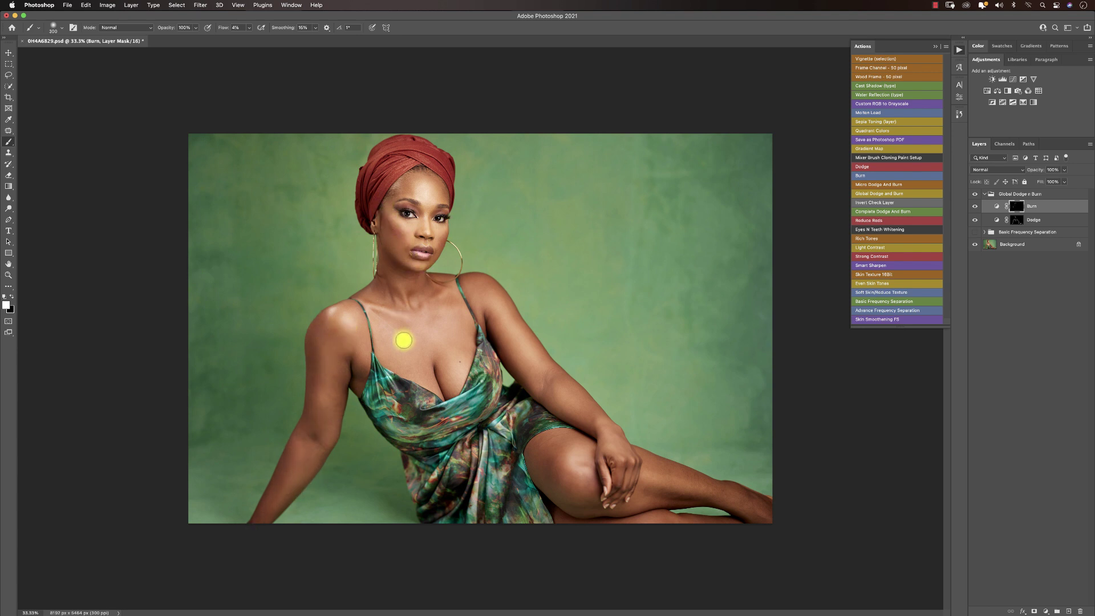
Burn the shadow areas of the chest, the resting forearm and the lower leg, varying the brush size
key("bracketleft")
key("bracketleft")
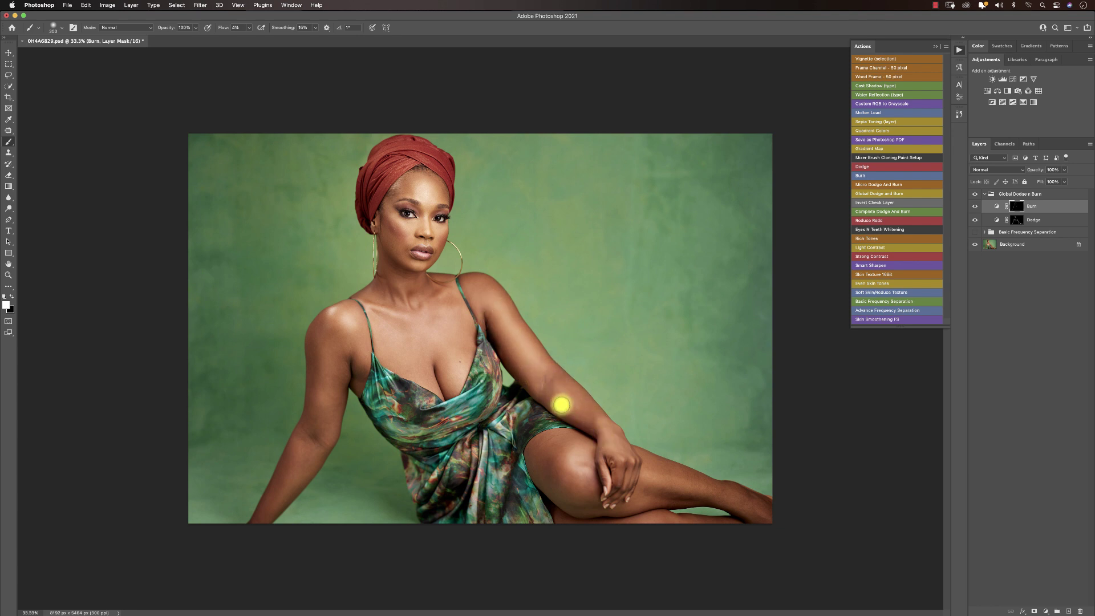
key("bracketright")
key("bracketright")
key("bracketleft")
key("bracketleft")
key("bracketleft")
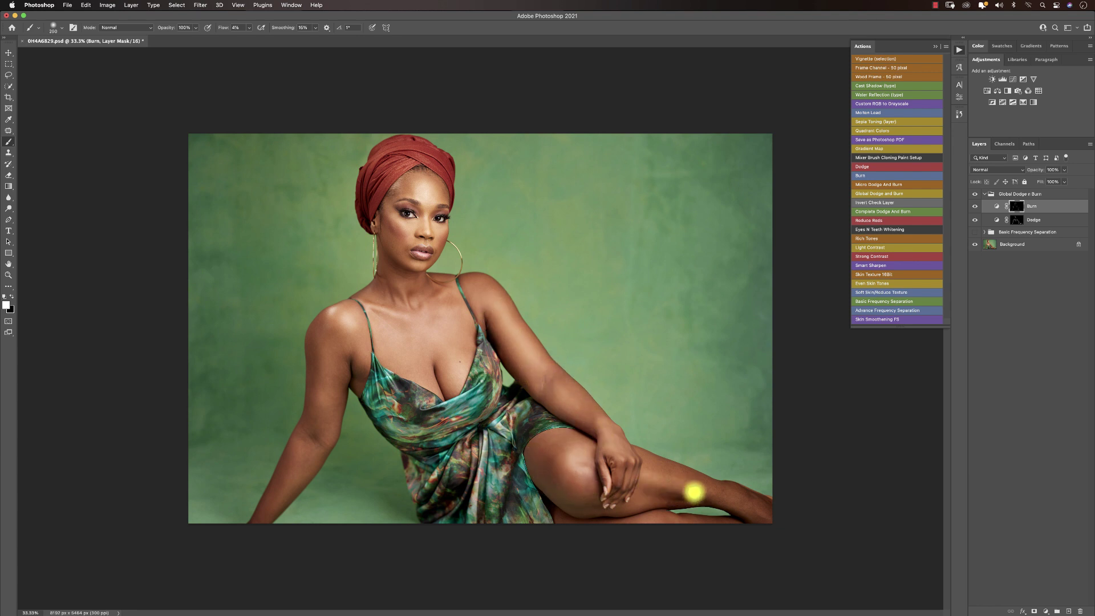
key("bracketright")
key("bracketright")
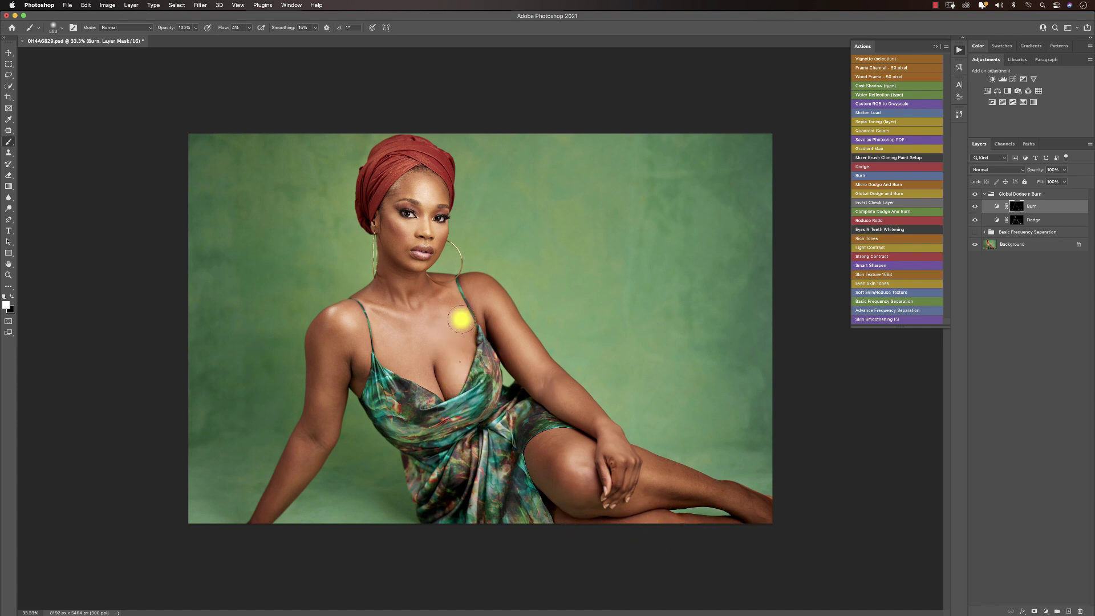
Deepen the shadows around the chest and collarbones on the Burn mask, reducing the brush to 125 px for finer areas
key("bracketright")
key("bracketleft")
key("bracketleft")
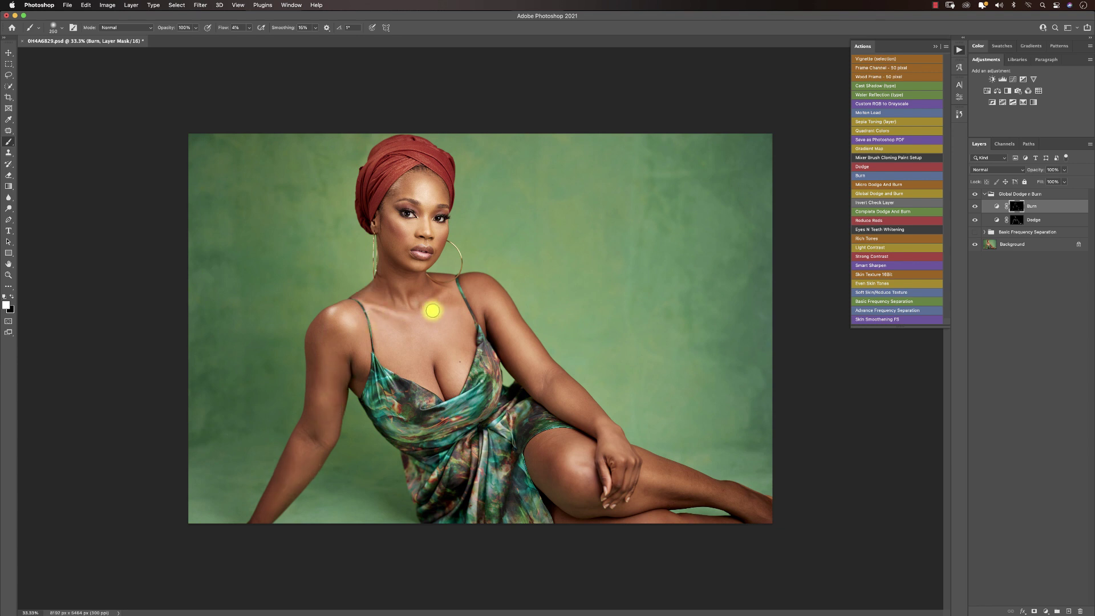
key("bracketleft")
key("bracketleft")
key("bracketleft")
key("bracketleft")
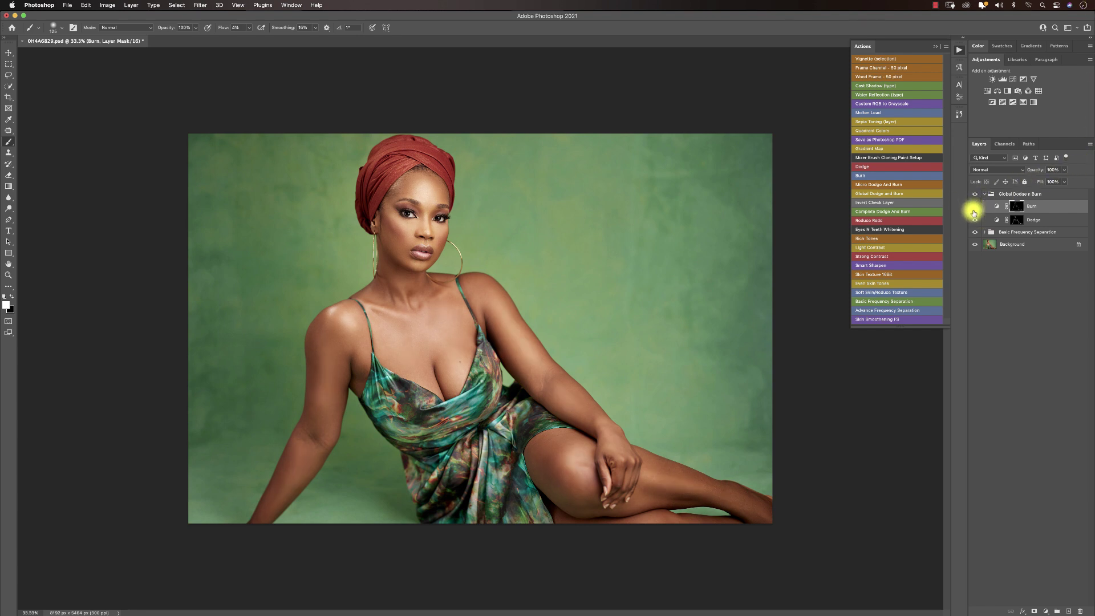
Examine the dodged and burned portrait as a whole at several magnifications, then return to the Brush tool
key("super+minus")
key("super+minus")
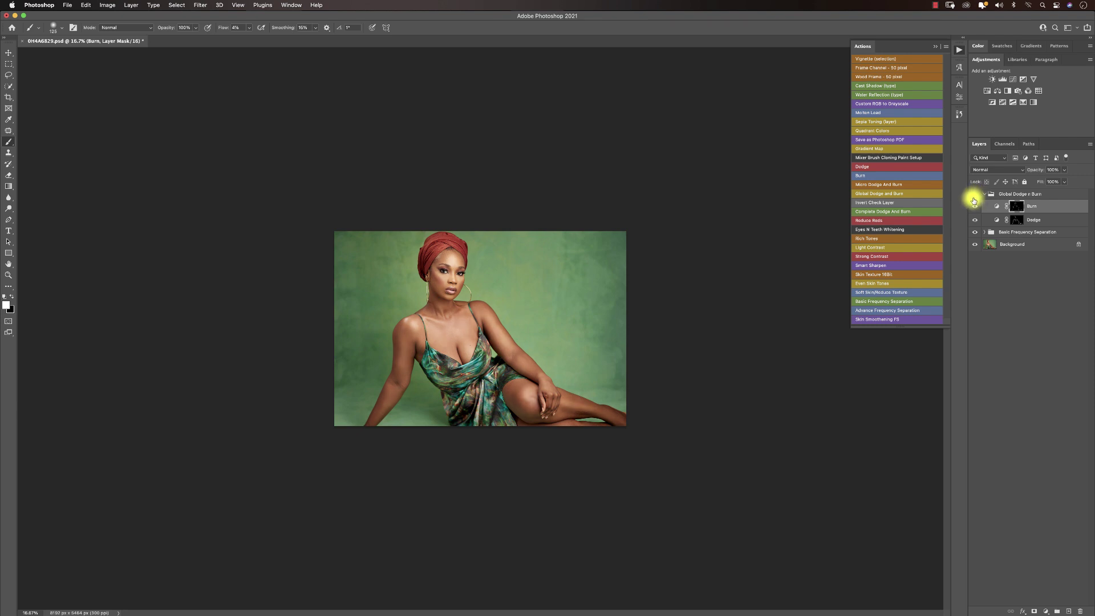
key("z")
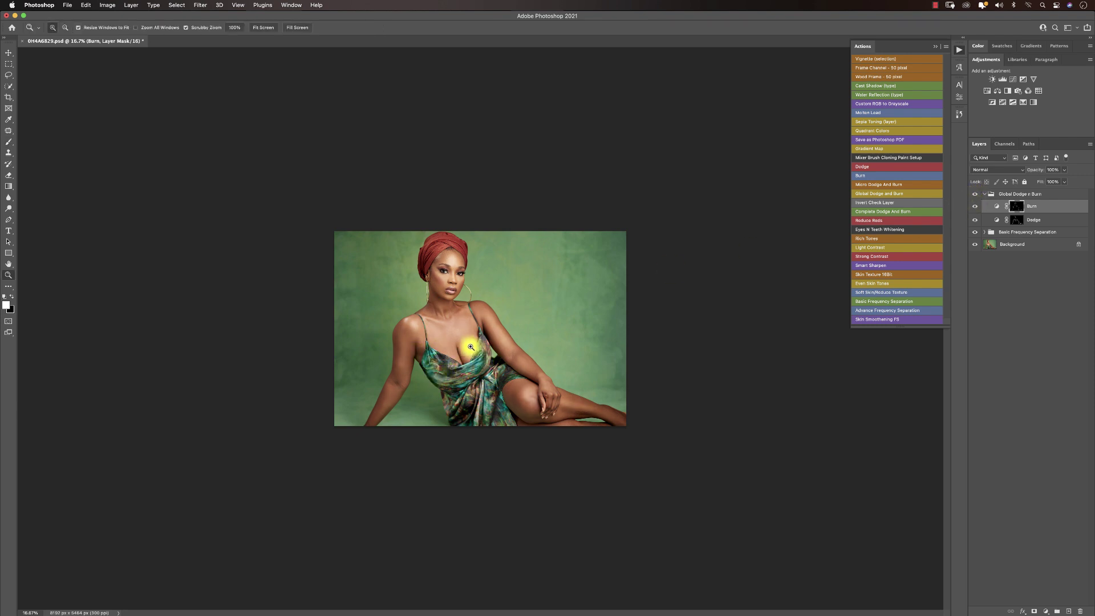
left_click(452, 344)
left_click(468, 351)
left_click(475, 346, "alt")
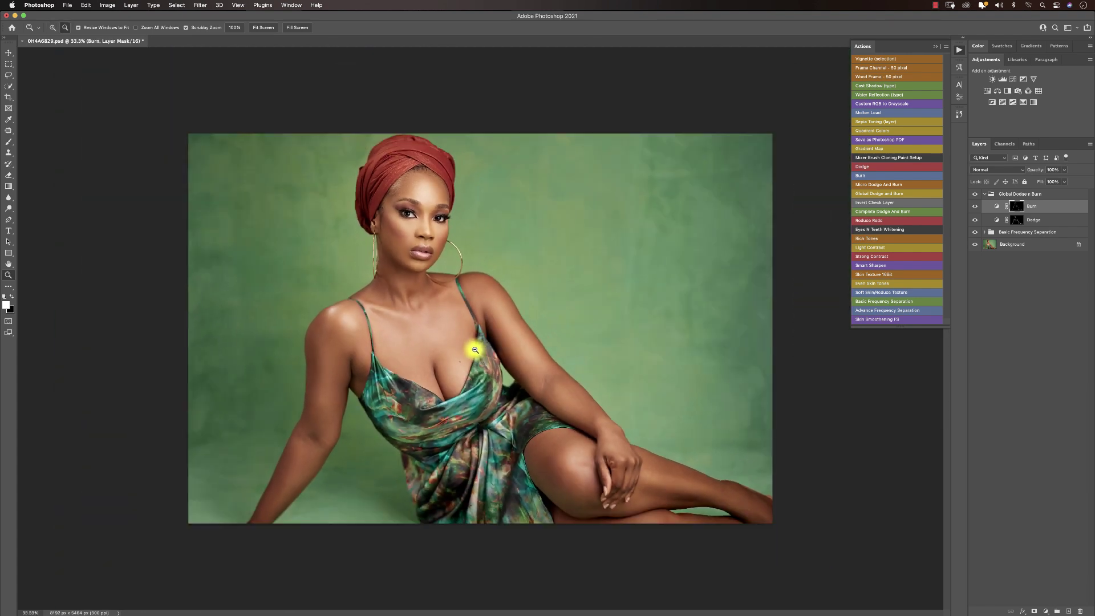
left_click(477, 339, "alt")
left_click(478, 306)
key("b")
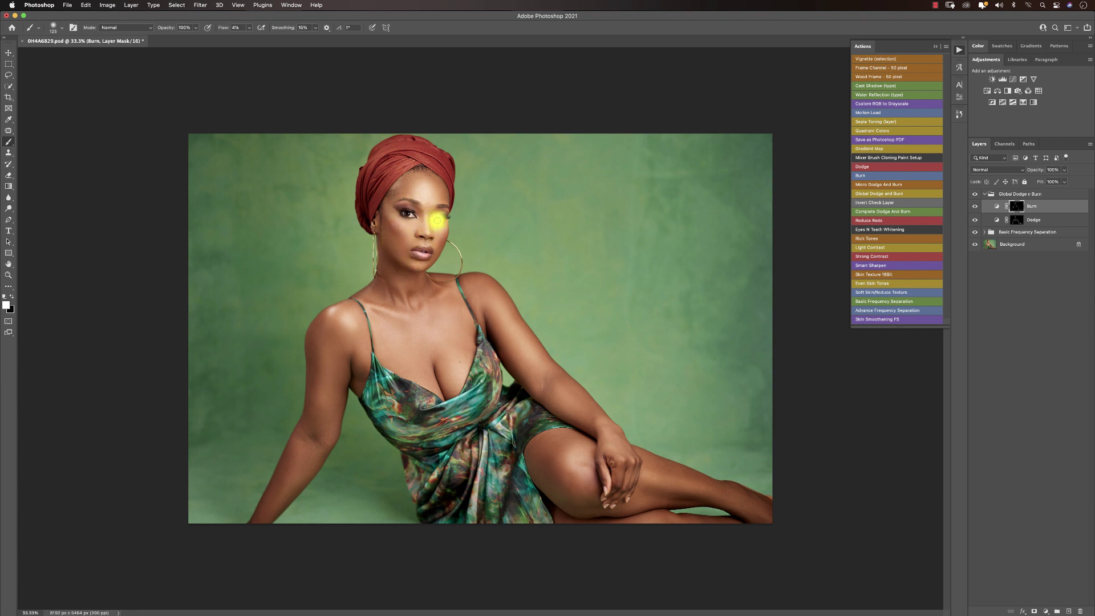
Run the Eyes N Teeth Whitening action and move its group above the Global Dodge n Burn group
left_click(980, 194)
left_click(907, 229)
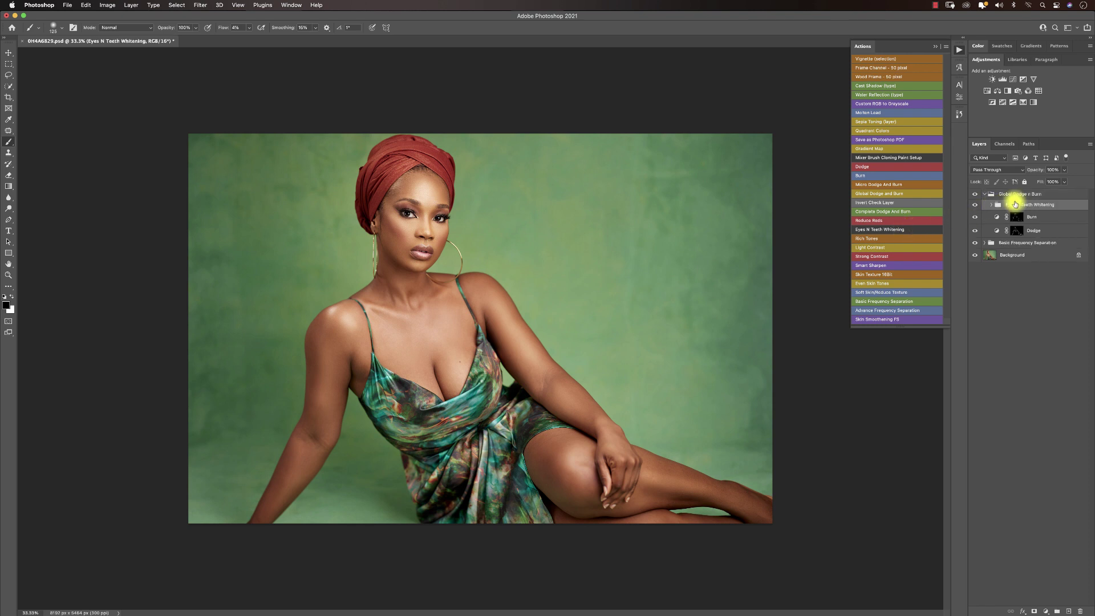
left_click_drag(1013, 204, 995, 196)
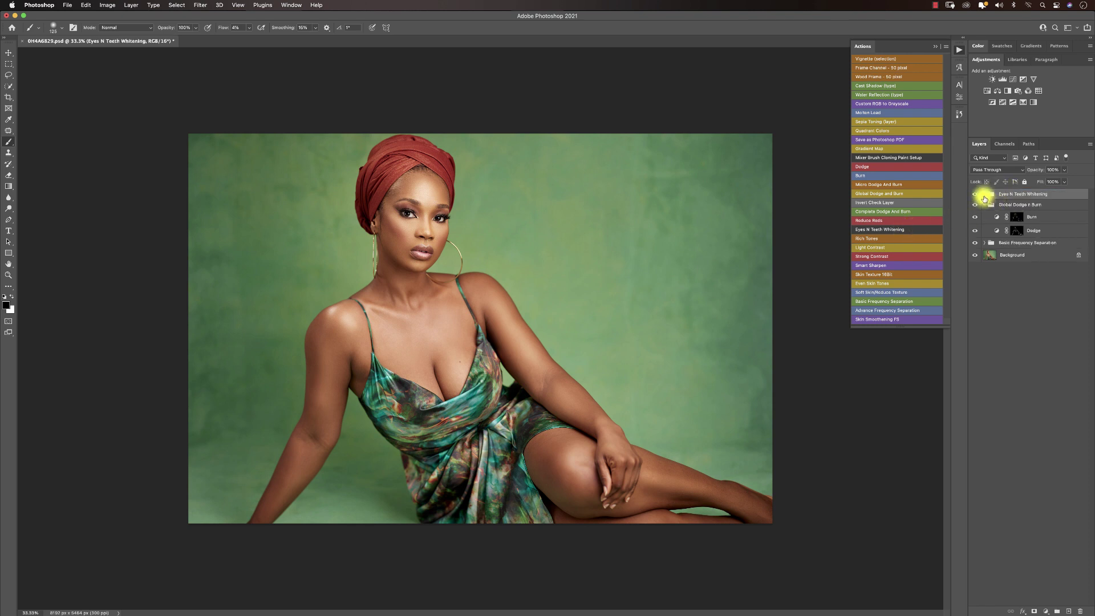
Expand the Eyes N Teeth Whitening group, activate the Photo Filter 1 mask and set the brush flow to 100%
left_click(985, 194)
left_click(1015, 234)
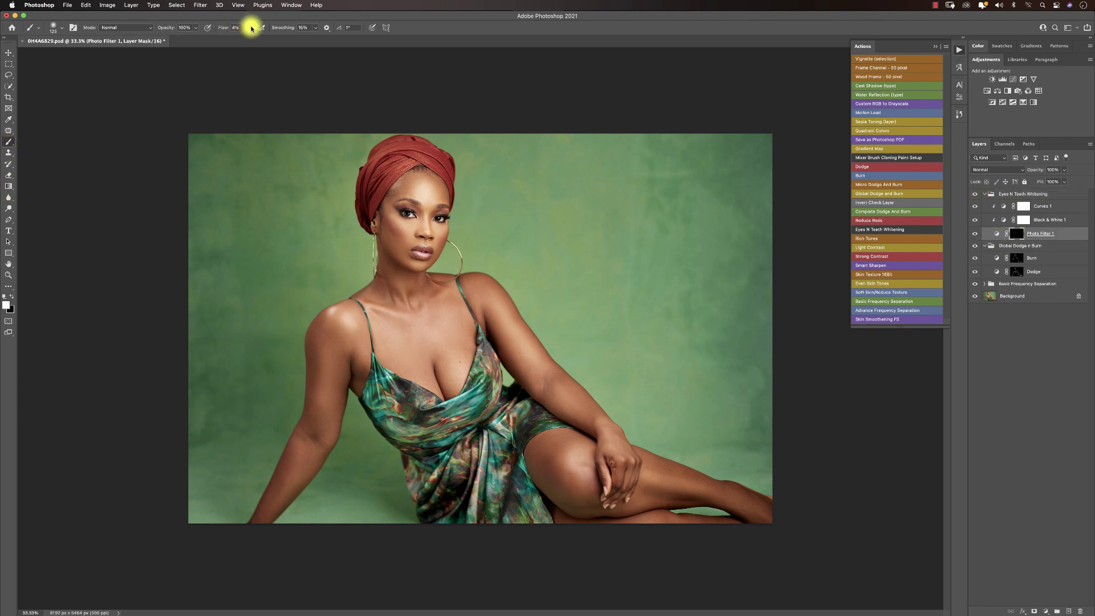
left_click_drag(252, 39, 448, 22)
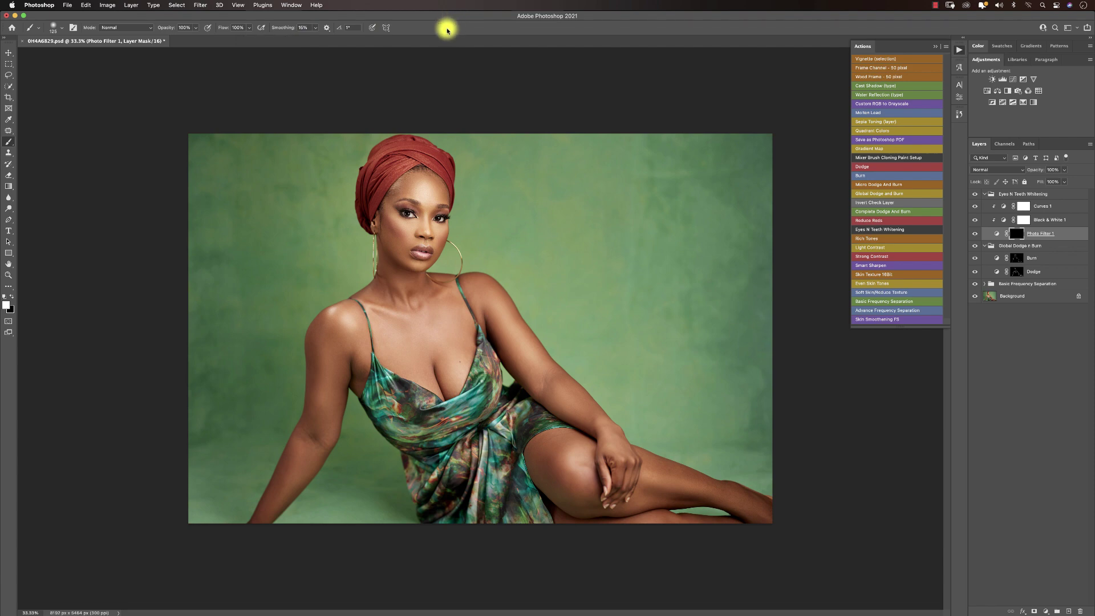
Paint white over the whites of both eyes on the Photo Filter 1 mask with a small brush
key("z")
mouse_move(379, 215)
left_mouse_down()
mouse_move(443, 215)
mouse_move(423, 200)
mouse_move(447, 216)
left_mouse_up()
left_click(447, 274, "alt")
key("b")
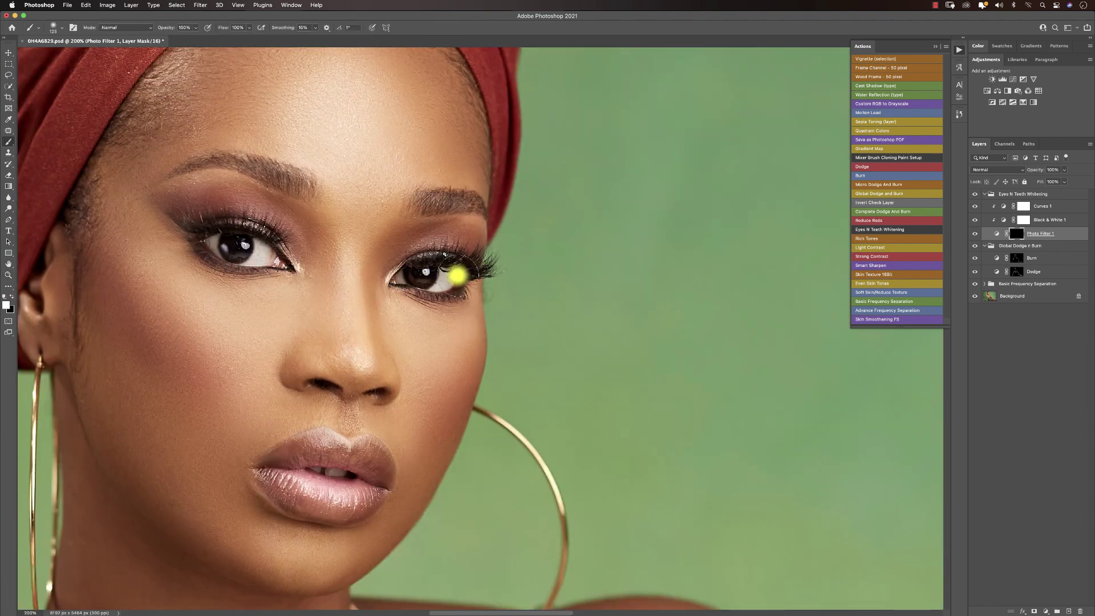
key("bracketleft")
key("bracketleft")
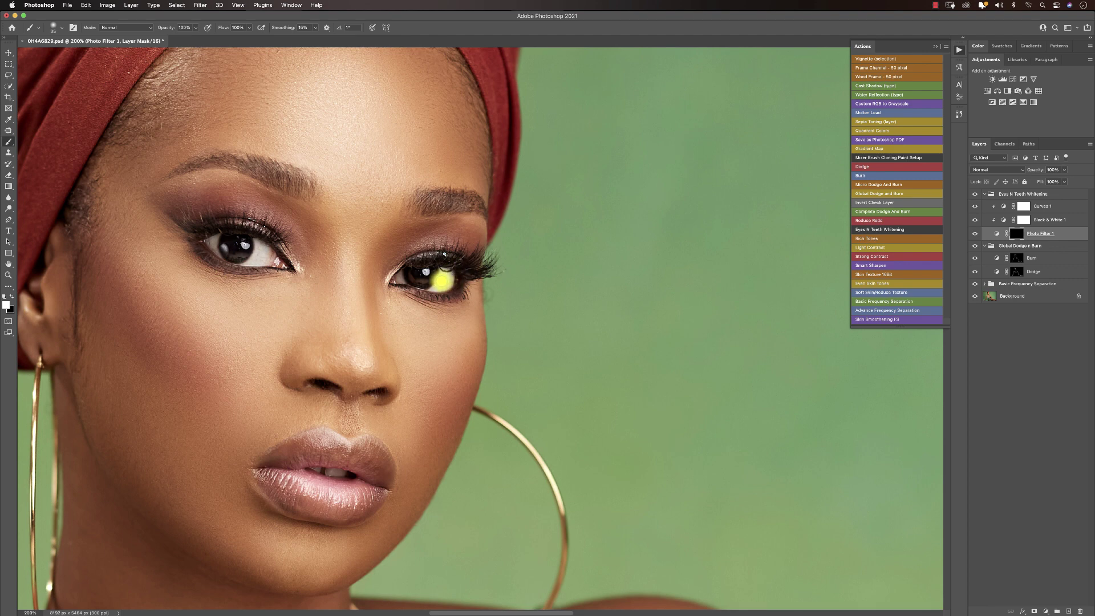
key("bracketleft")
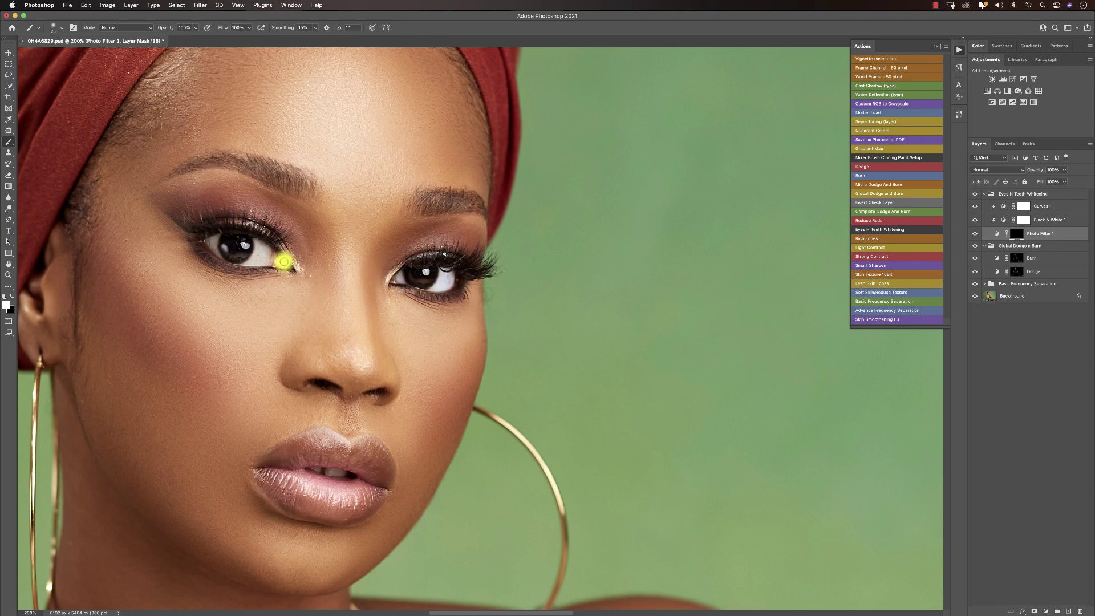
key("bracketright")
key("bracketleft")
key("bracketleft")
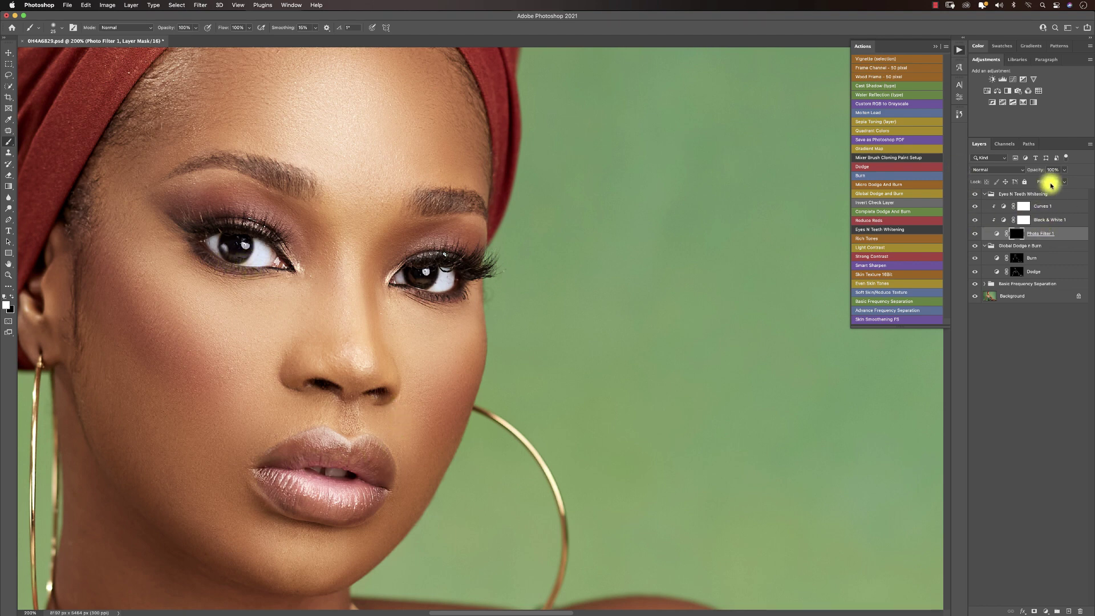
Lower the opacity of the Curves 1 layer and set the Photo Filter 1 layer's opacity to 48%
left_click(1064, 170)
left_click(1046, 207)
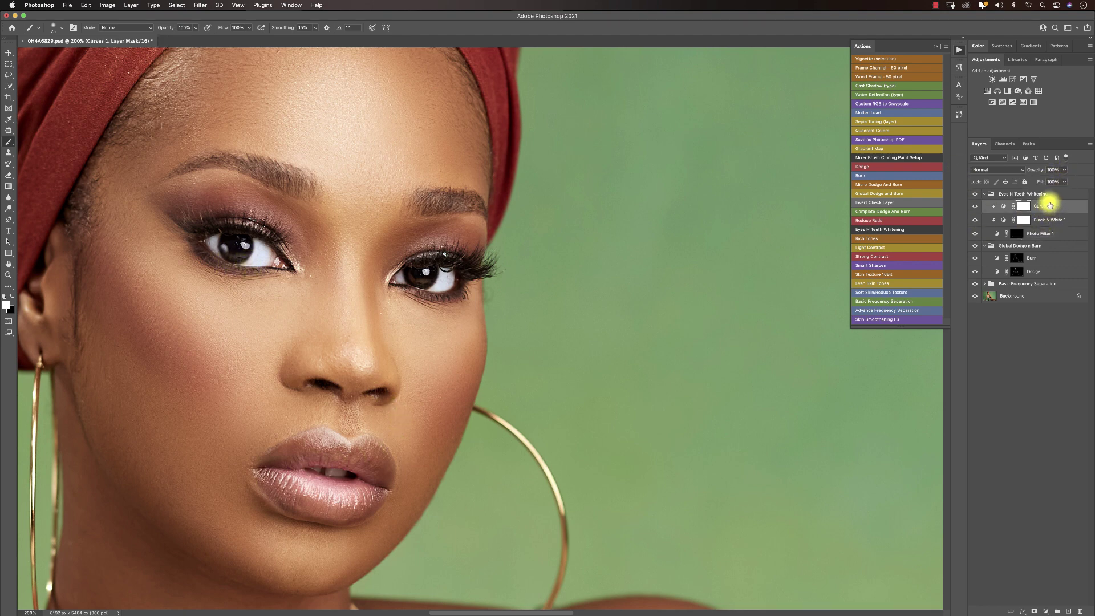
left_click(1064, 170)
left_click_drag(1064, 180, 1041, 181)
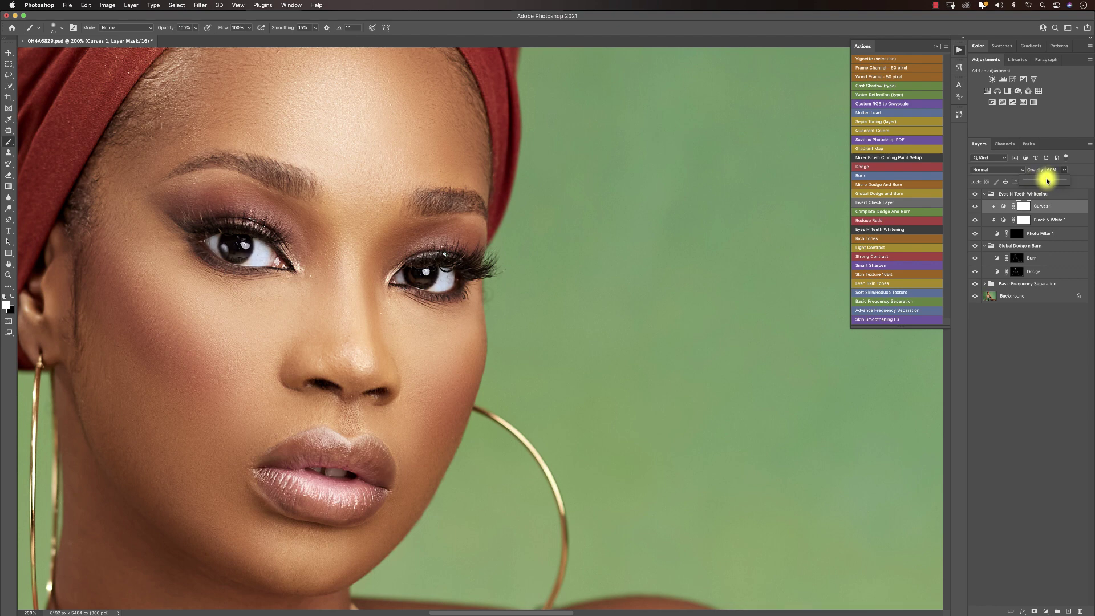
left_click(1051, 233)
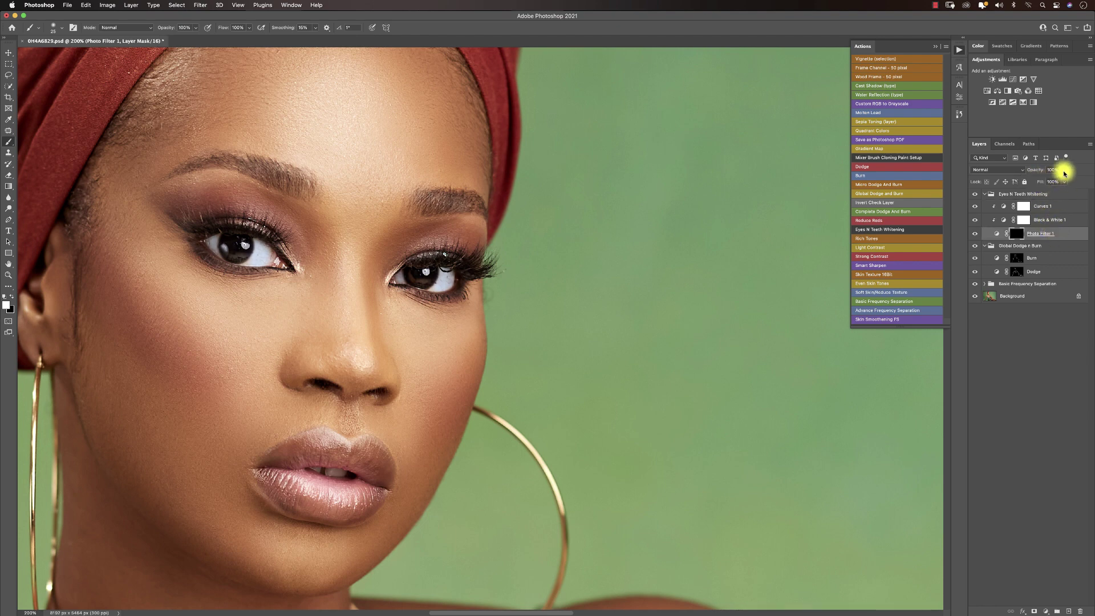
left_click(1064, 170)
left_click_drag(1054, 180, 1045, 180)
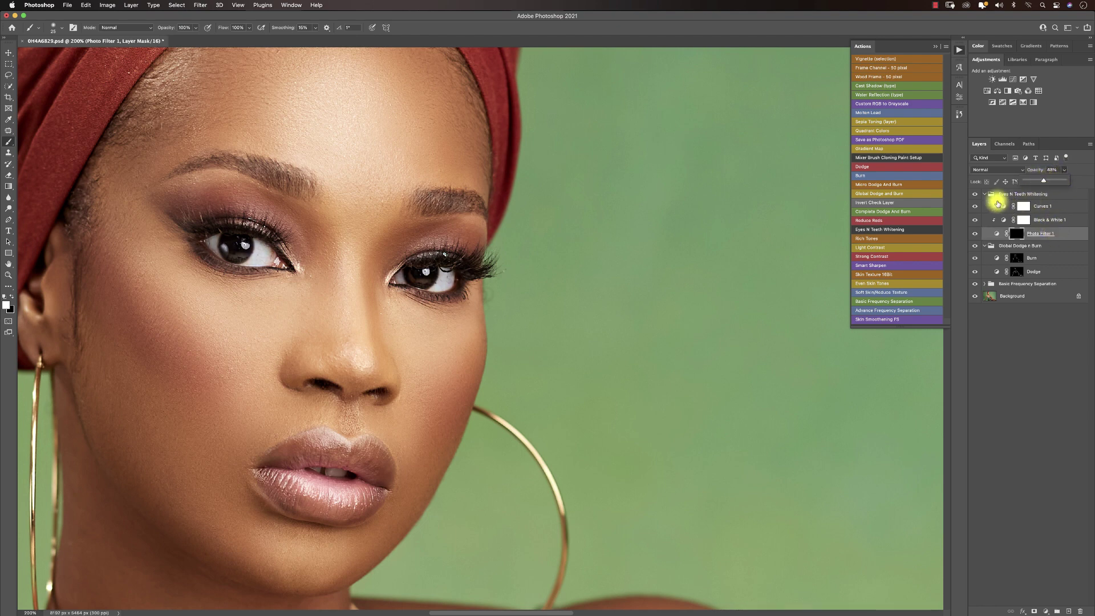
Compare the eyes with and without the whitening group, then examine the whole portrait and return to the Brush tool
left_click(975, 204)
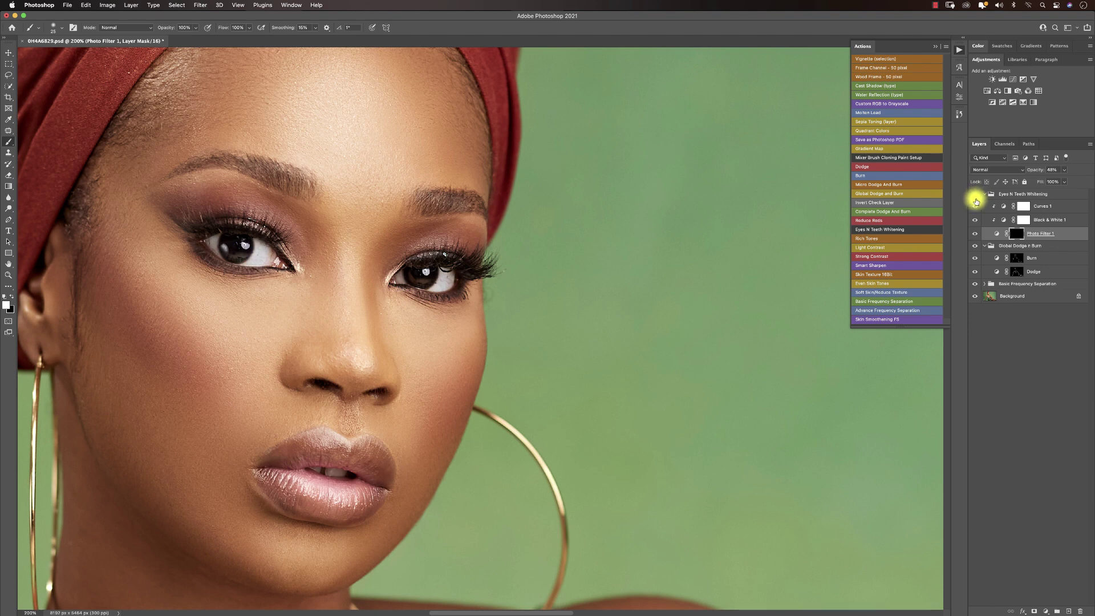
key("z")
left_click(313, 296, "alt")
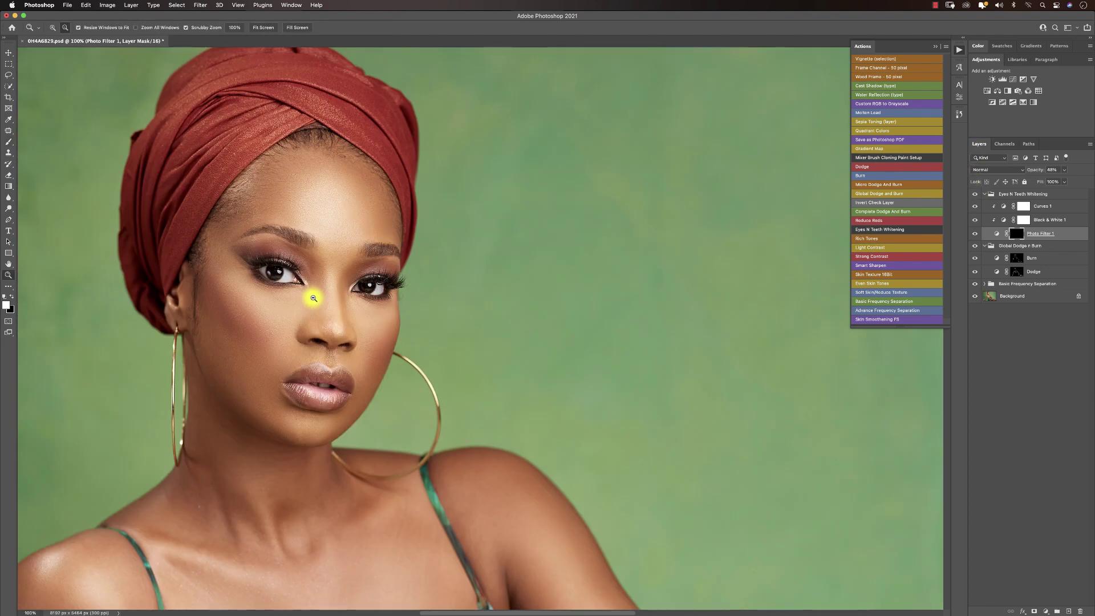
left_click(316, 309, "alt")
left_click(315, 309, "alt")
left_click(423, 318, "alt")
left_click(456, 350)
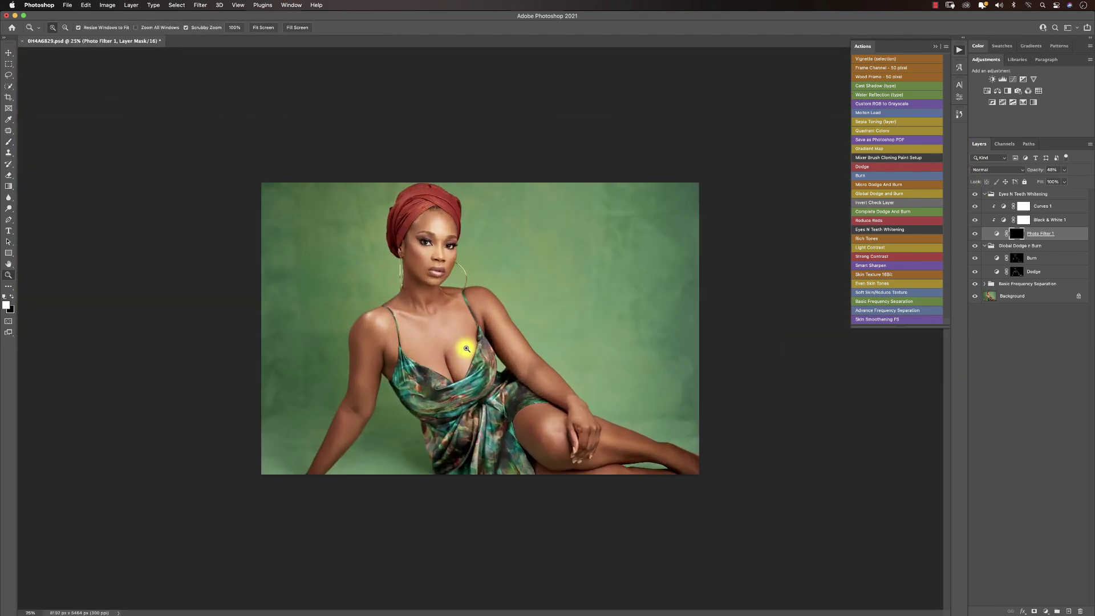
key("b")
Collapse the Eyes N Teeth Whitening group and add a Levels adjustment above it with white point 241 and a slightly raised black point
left_click(984, 194)
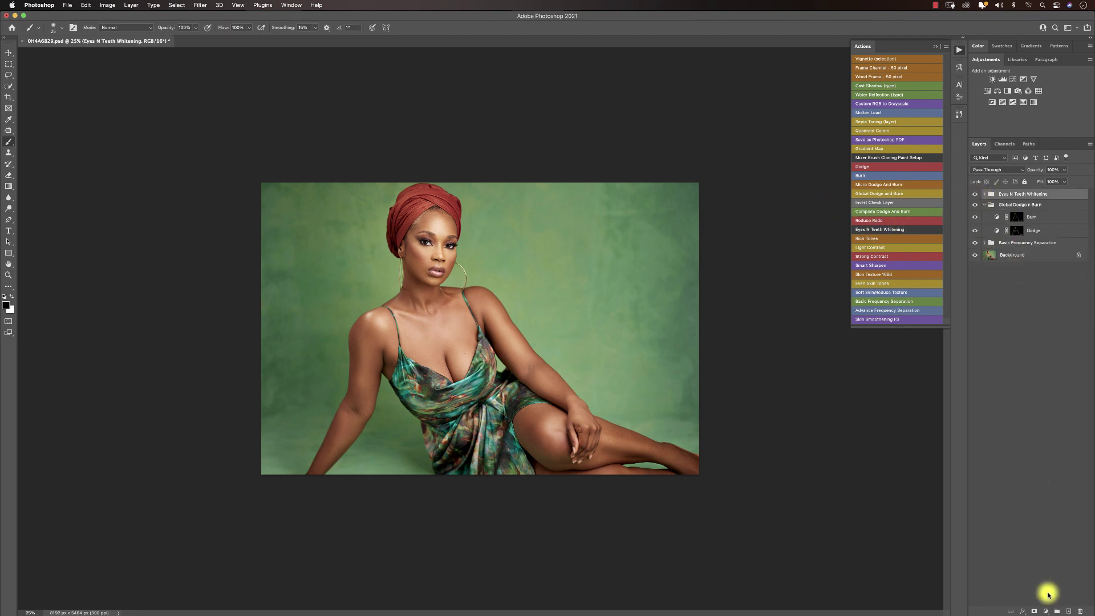
left_click(1047, 611)
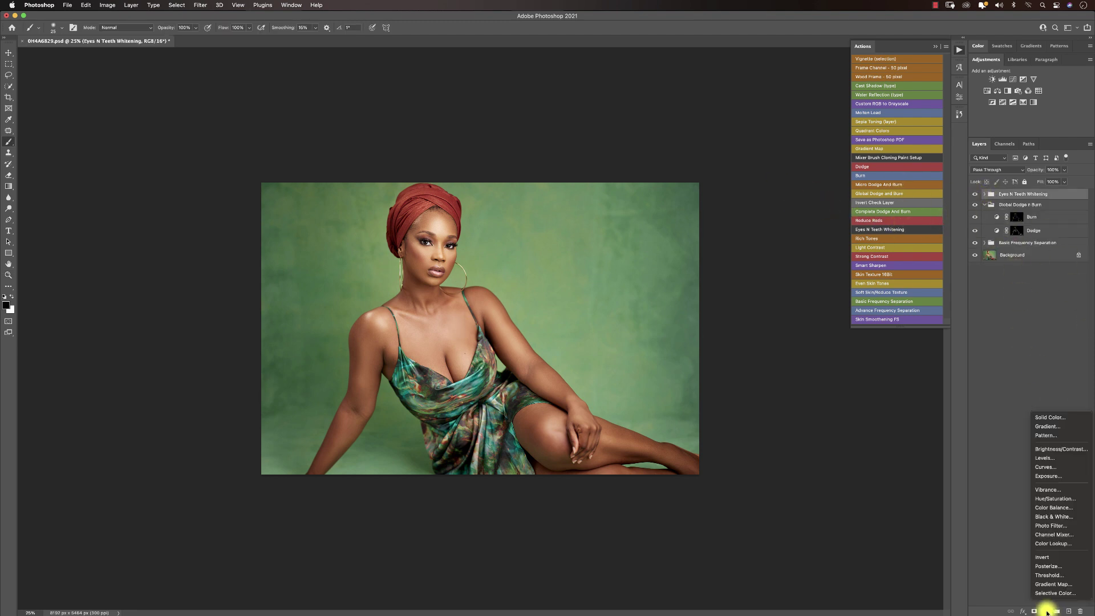
left_click(1045, 457)
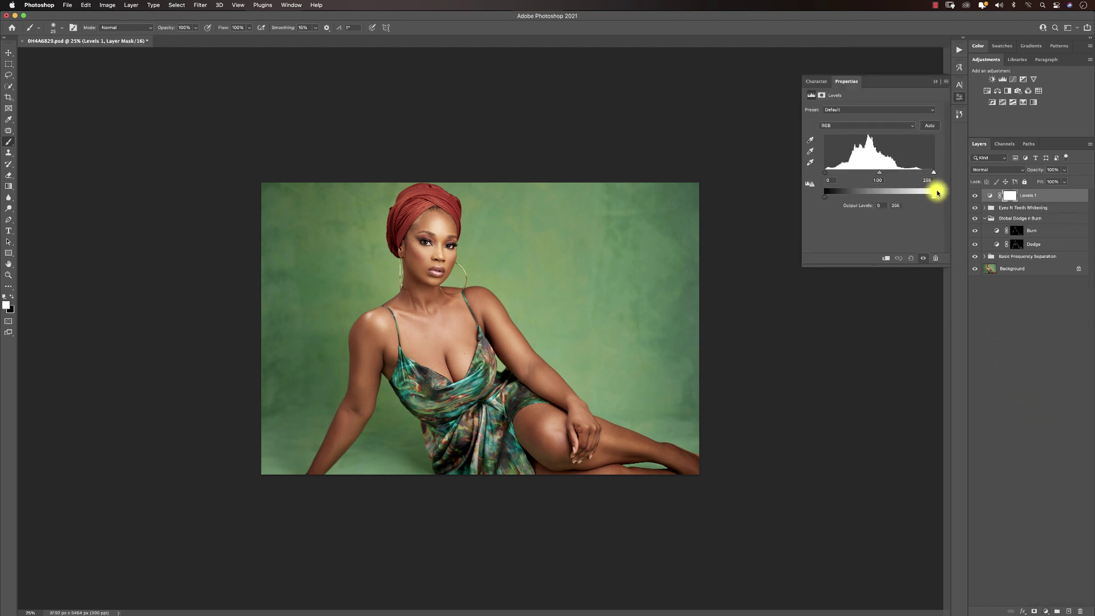
mouse_move(933, 171)
left_mouse_down()
mouse_move(886, 177)
mouse_move(927, 174)
left_mouse_up()
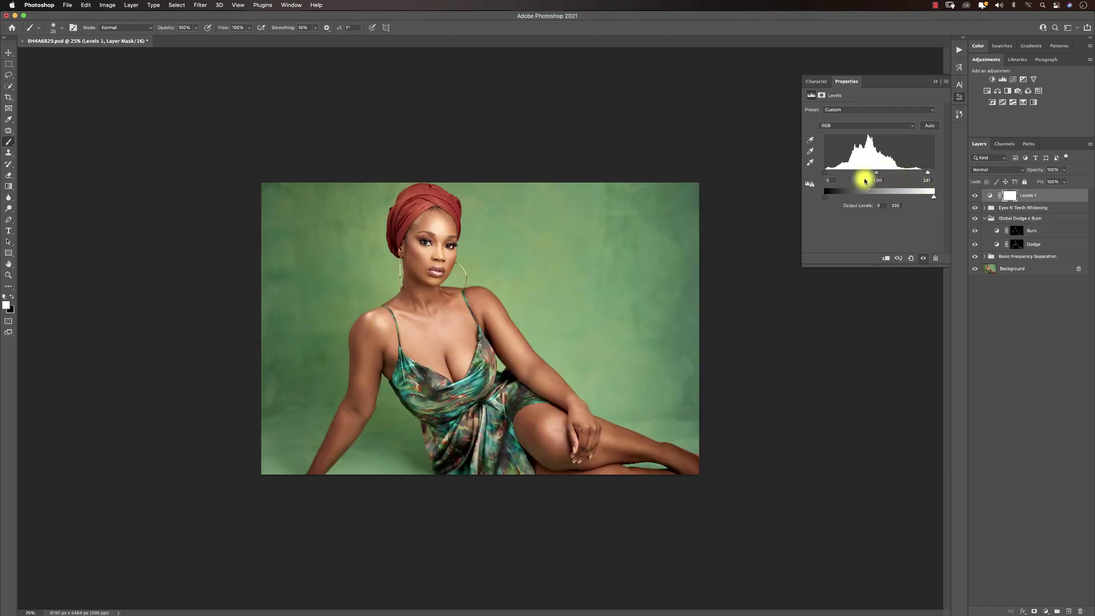
left_click_drag(827, 173, 829, 174)
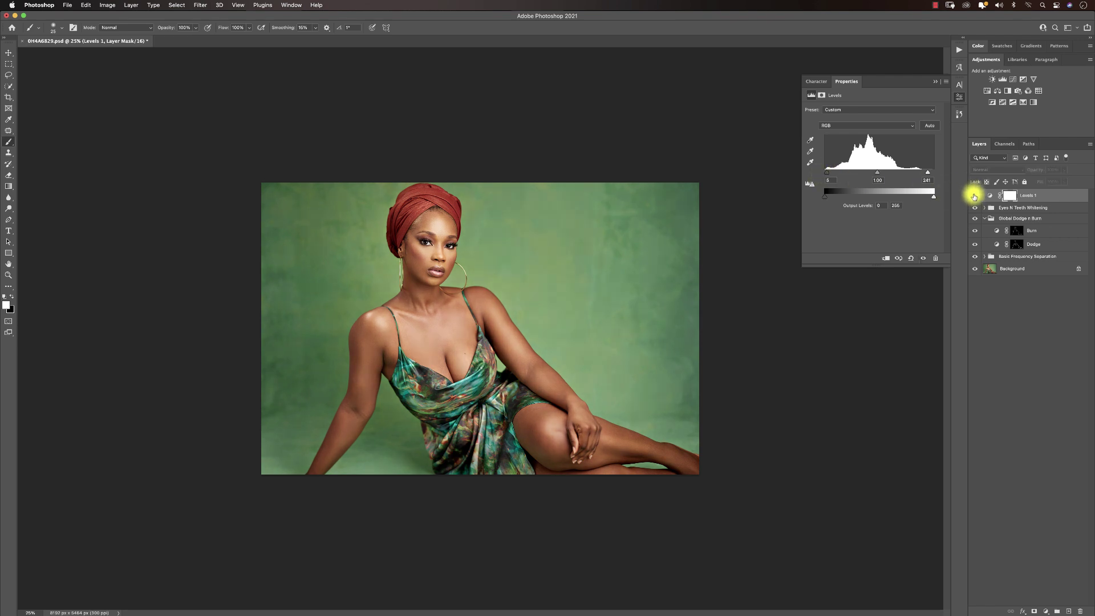
Compare the portrait with and without the Levels layer, then the original Background against the full retouch at several magnifications
left_click(973, 195)
key("z")
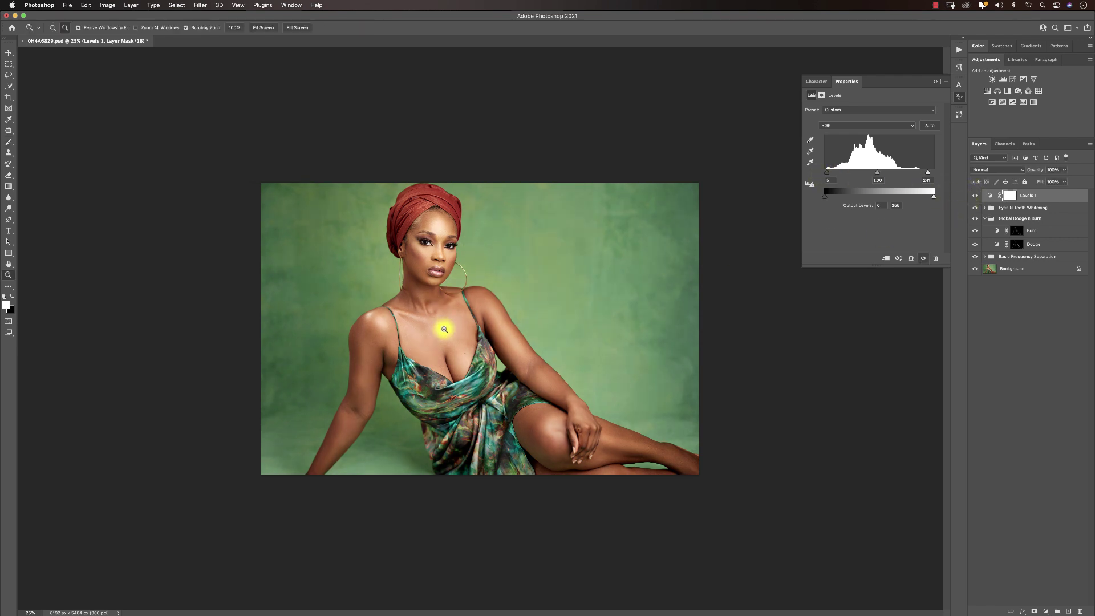
left_click(461, 325)
left_click(483, 332, "alt")
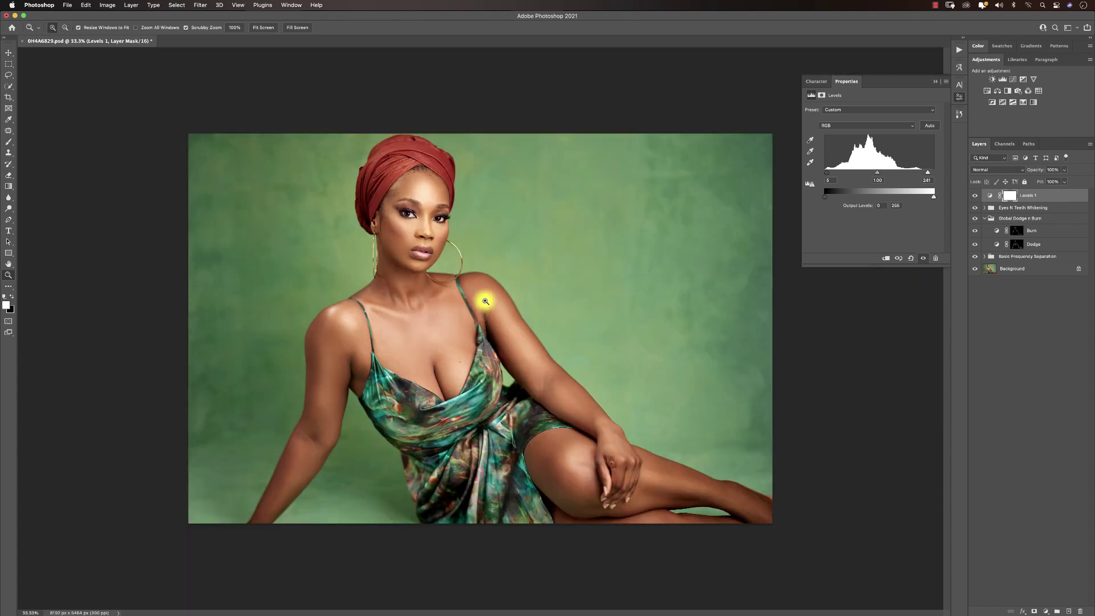
left_click(500, 310)
key("b")
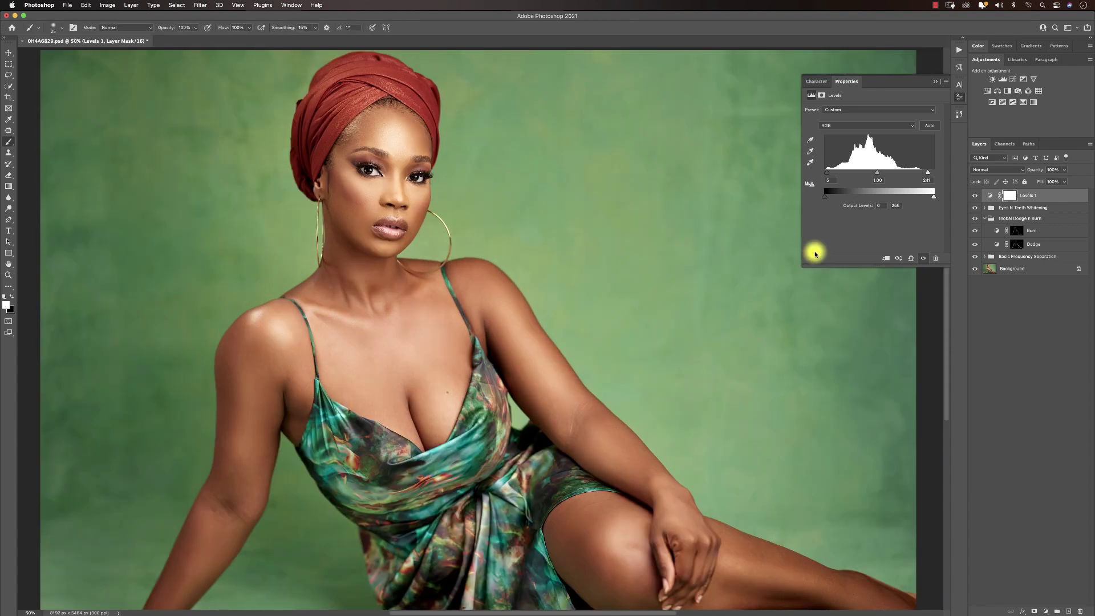
left_click(975, 270, "alt")
left_click(974, 274, "alt")
key("z")
left_click(519, 329, "alt")
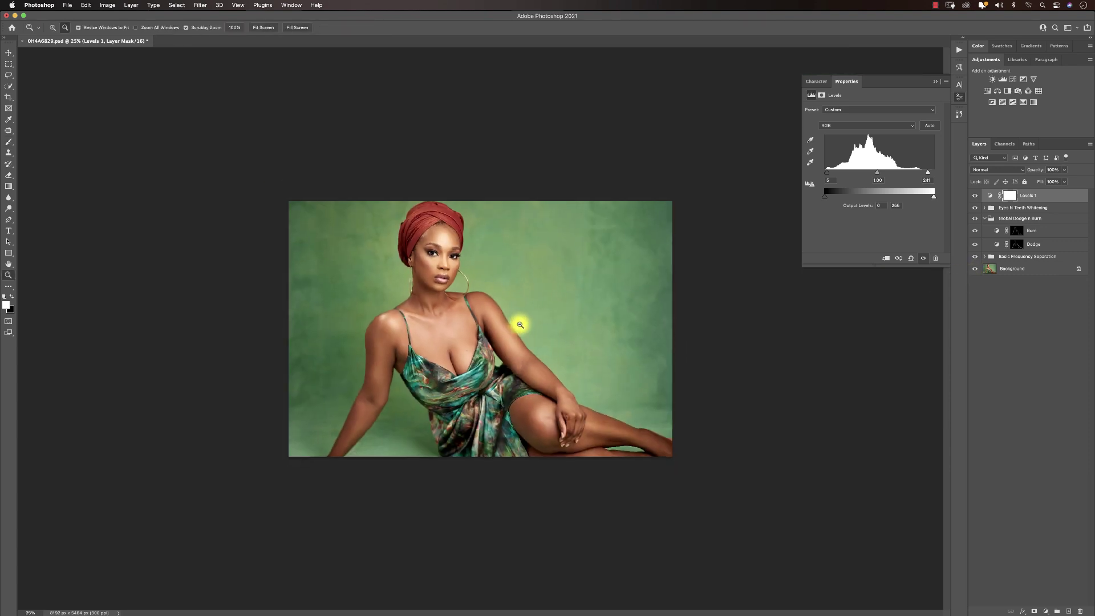
key("b")
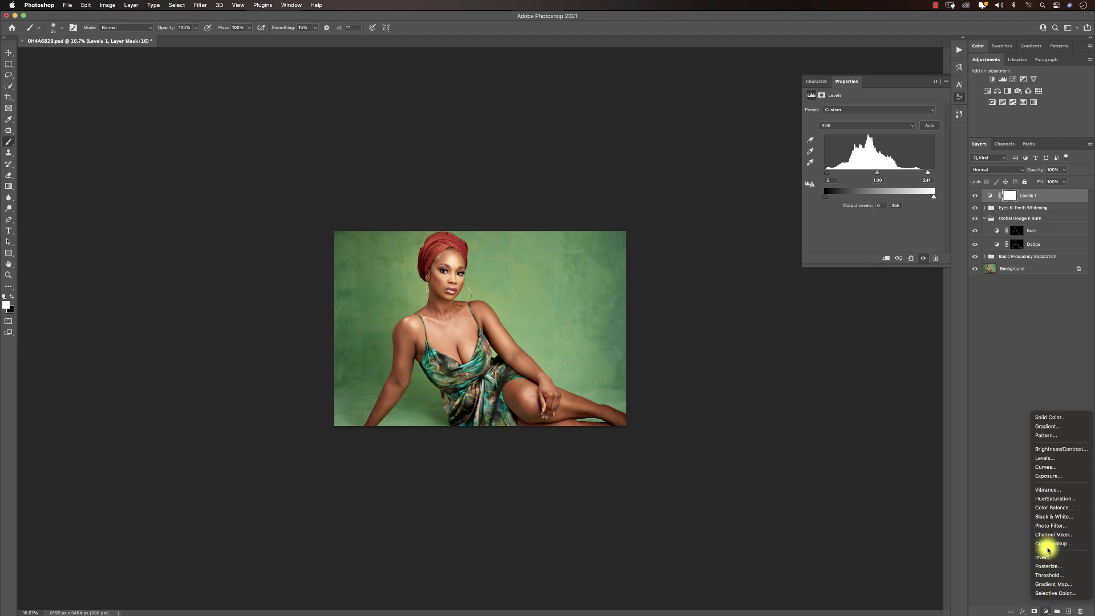
Add a Color Lookup adjustment layer on top using the Natural Skintone 1.CUBE 3D LUT
left_click(1050, 544)
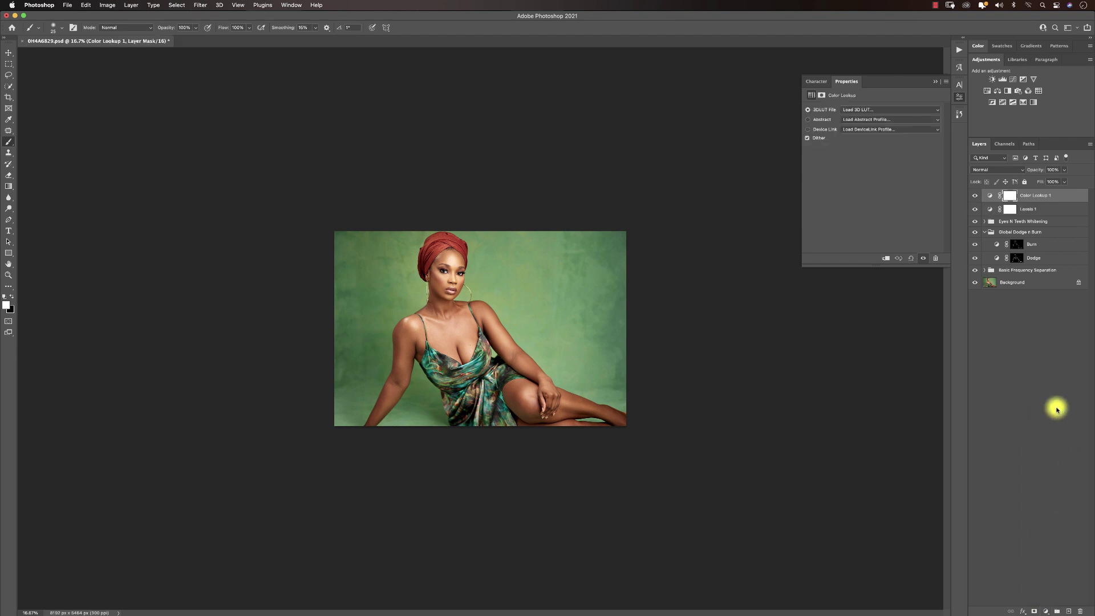
left_click(871, 110)
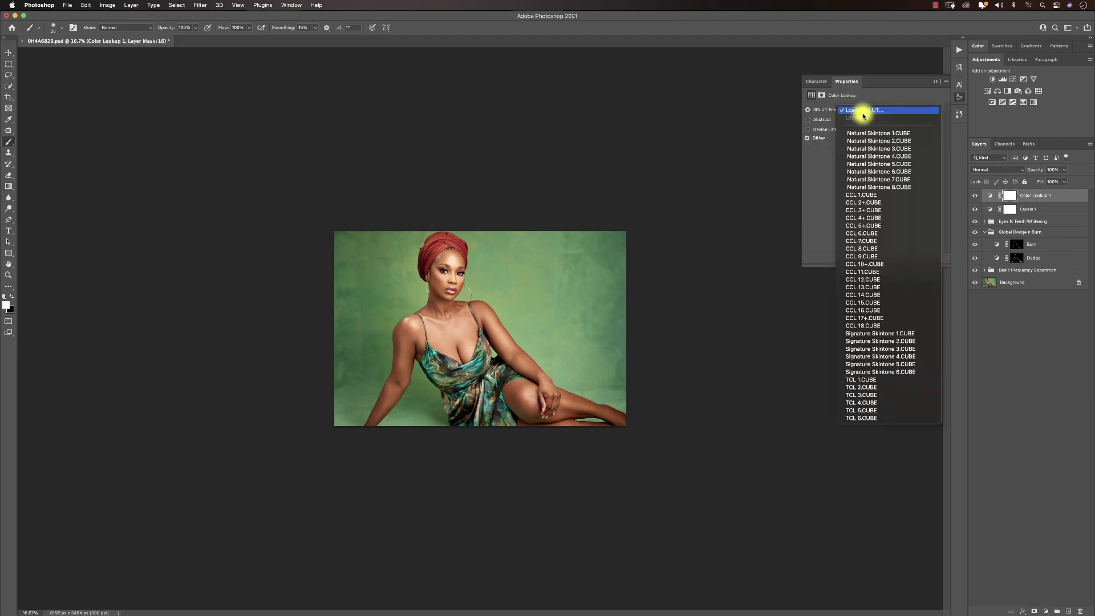
left_click(872, 133)
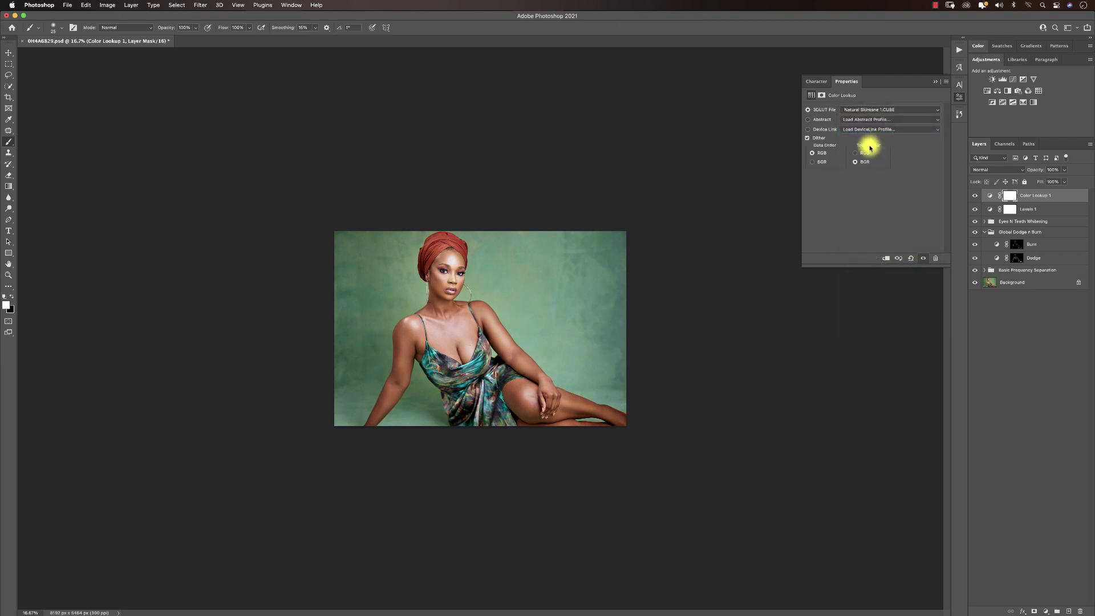
Inspect the LUT's effect on the skin and set the Color Lookup layer's opacity to 50%
key("z")
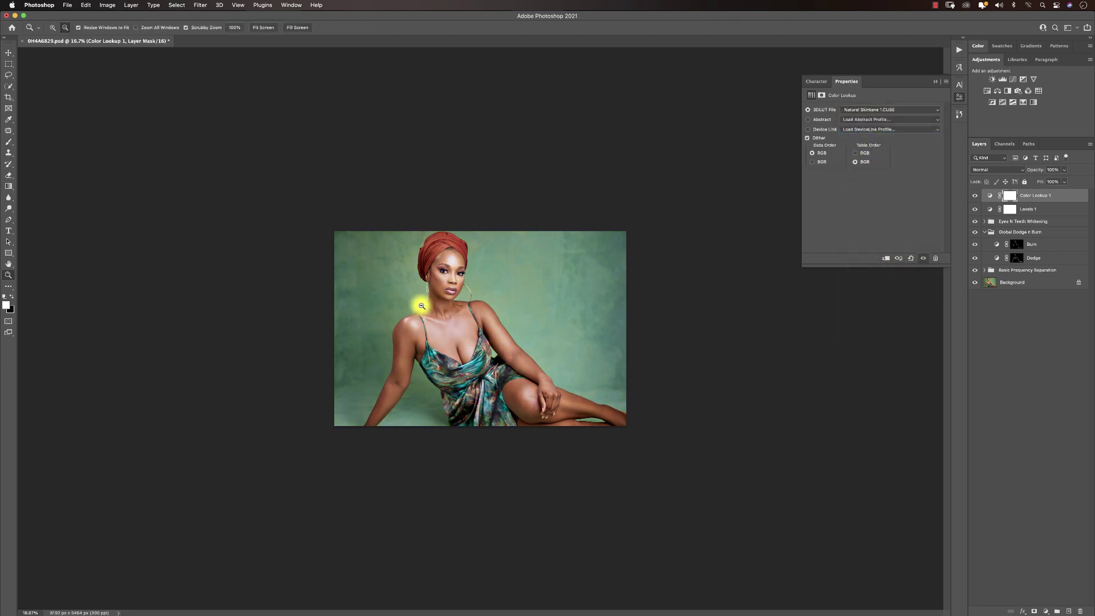
left_click(422, 305)
left_click(444, 316)
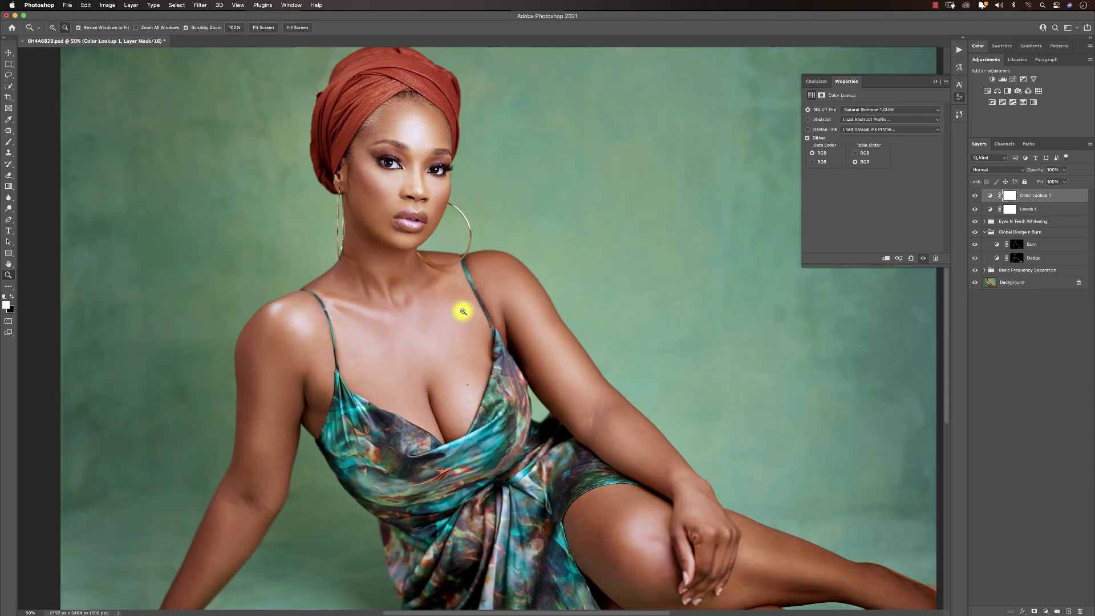
left_click(463, 312, "alt")
left_click(470, 306, "alt")
left_click(474, 301)
key("b")
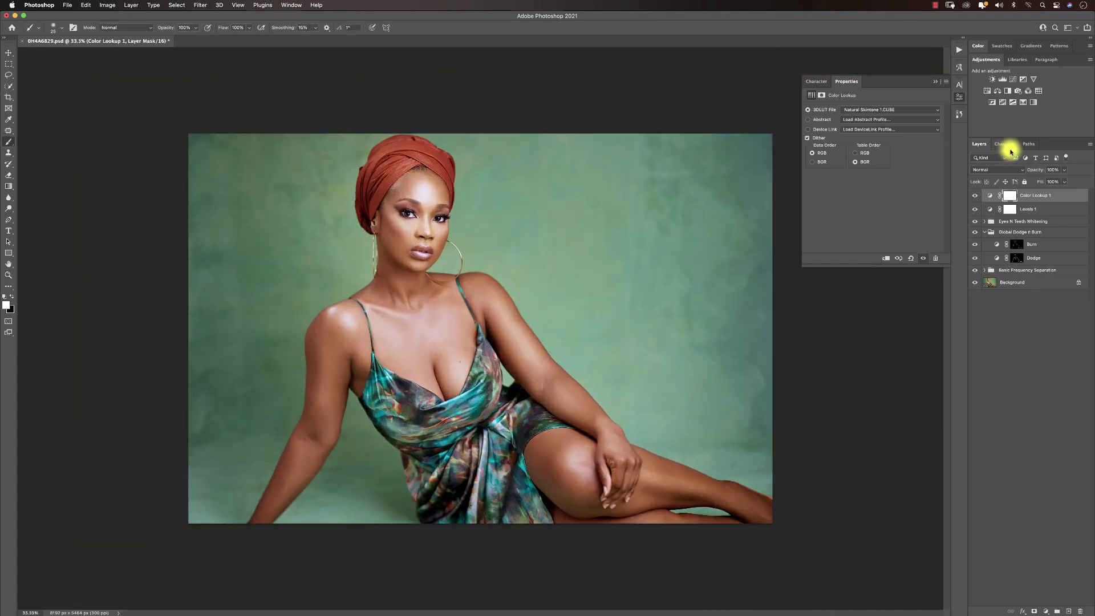
left_click(1064, 170)
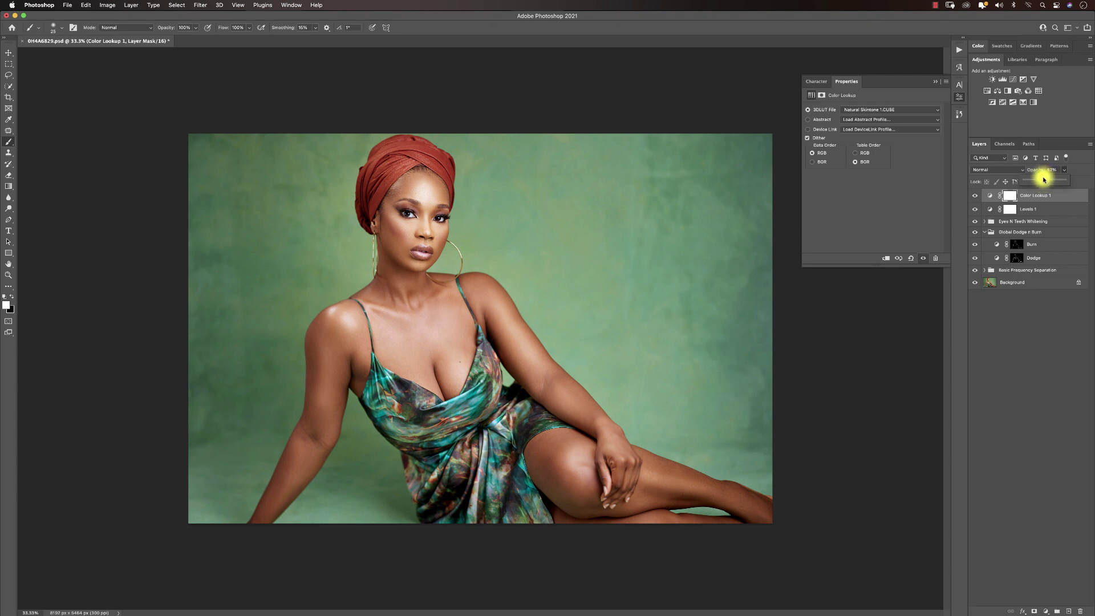
Compare the portrait with and without the Color Lookup 1 layer and examine the color grade at several magnifications
left_click(973, 195)
key("z")
left_click(482, 304, "alt")
left_click(494, 305, "alt")
left_click(502, 310, "alt")
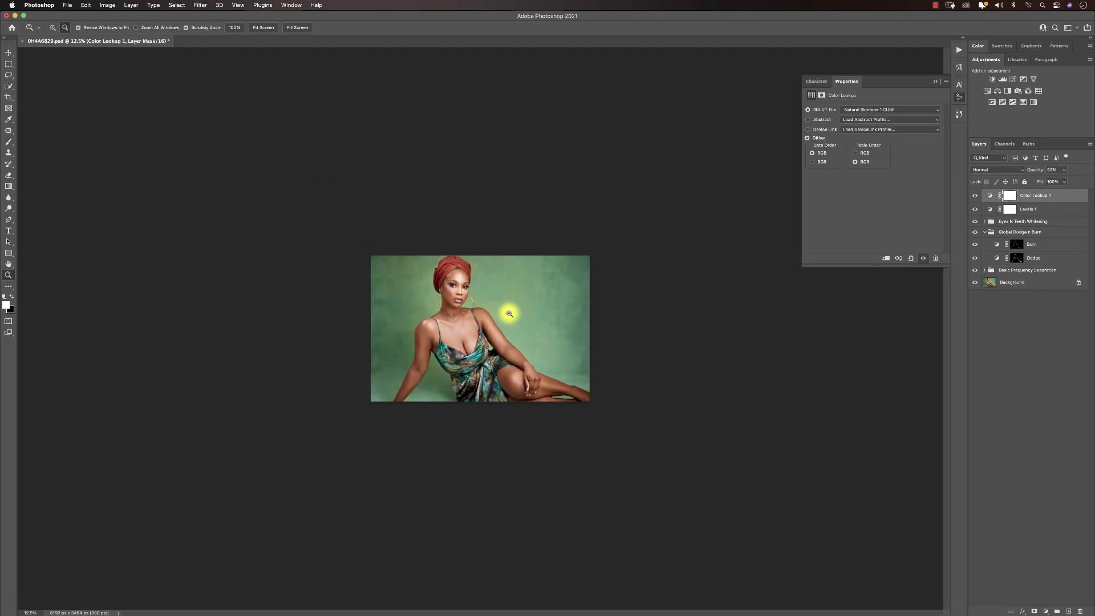
left_click(518, 316)
left_click(522, 315)
left_click(528, 318)
left_click(539, 317)
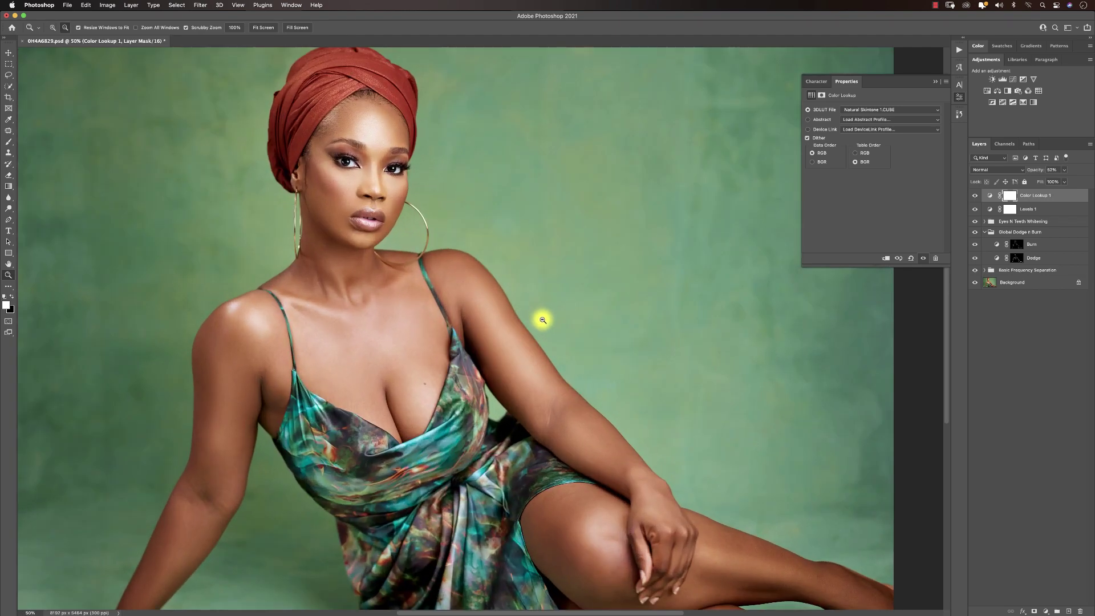
left_click(544, 315, "alt")
left_click(545, 314)
key("b")
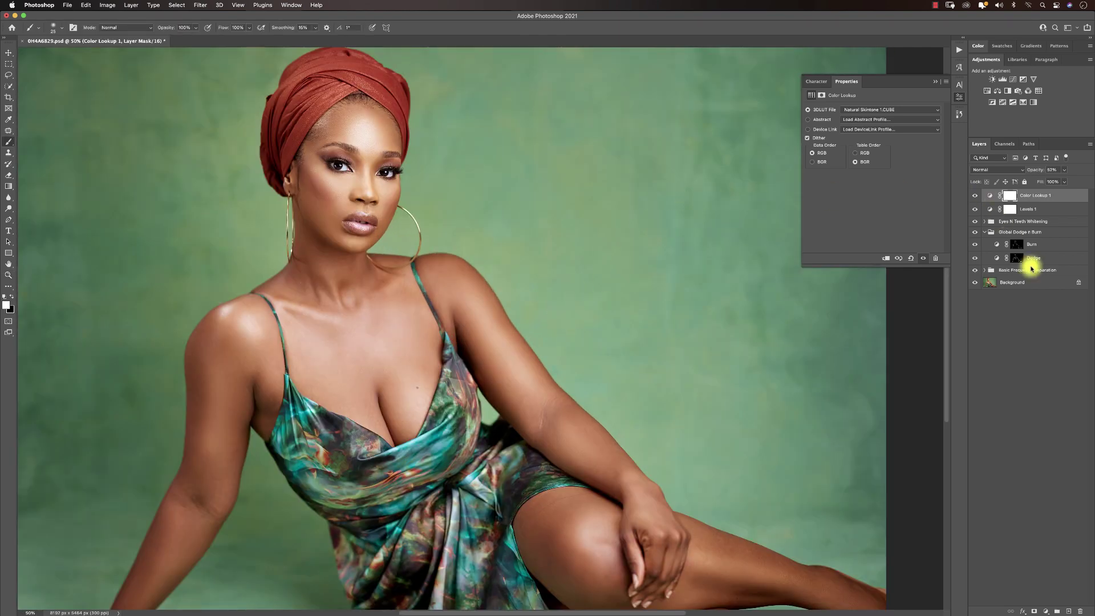
Add a second Color Lookup adjustment layer on top using the Signature Skintone 2.CUBE 3D LUT
left_click(1042, 610)
left_click(1062, 532)
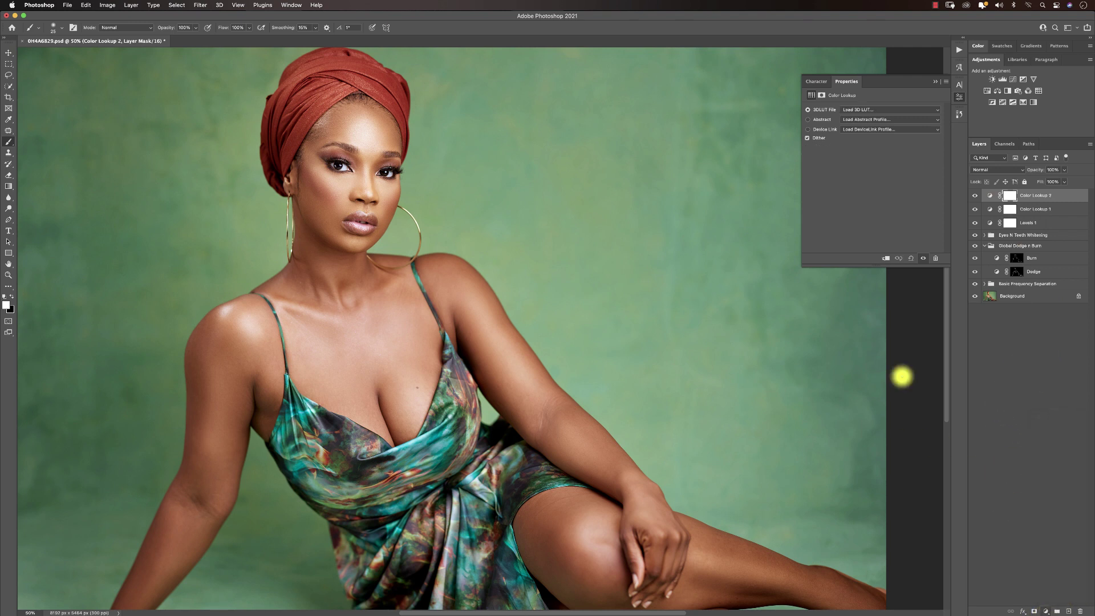
left_click(855, 111)
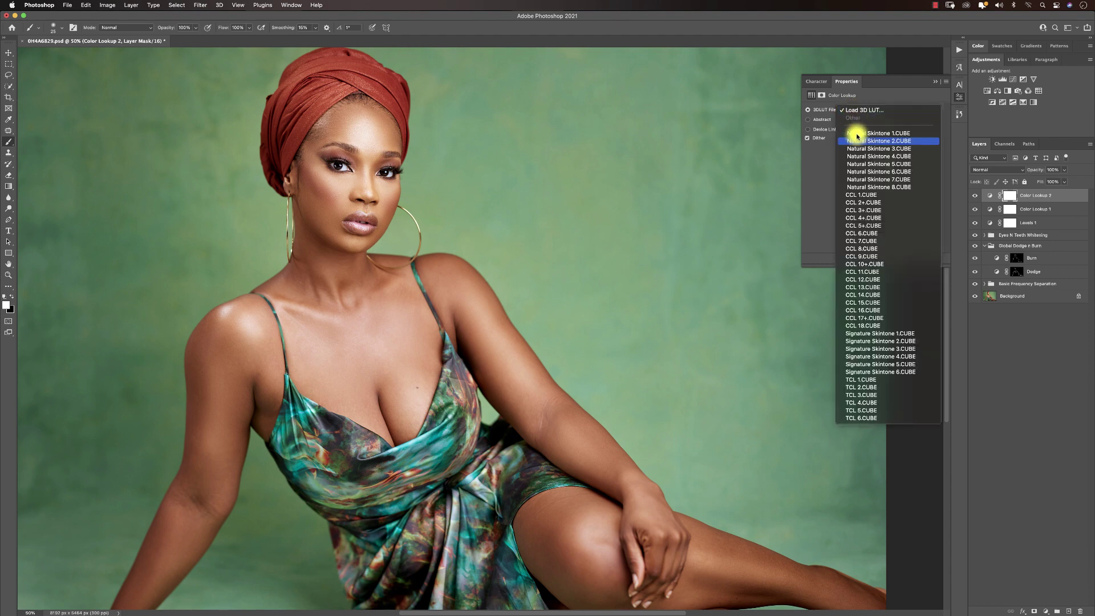
left_click(904, 341)
Try other Signature Skintone LUTs, including 1 and 6, on the second Color Lookup layer and return to Signature Skintone 2.CUBE
left_click(874, 110)
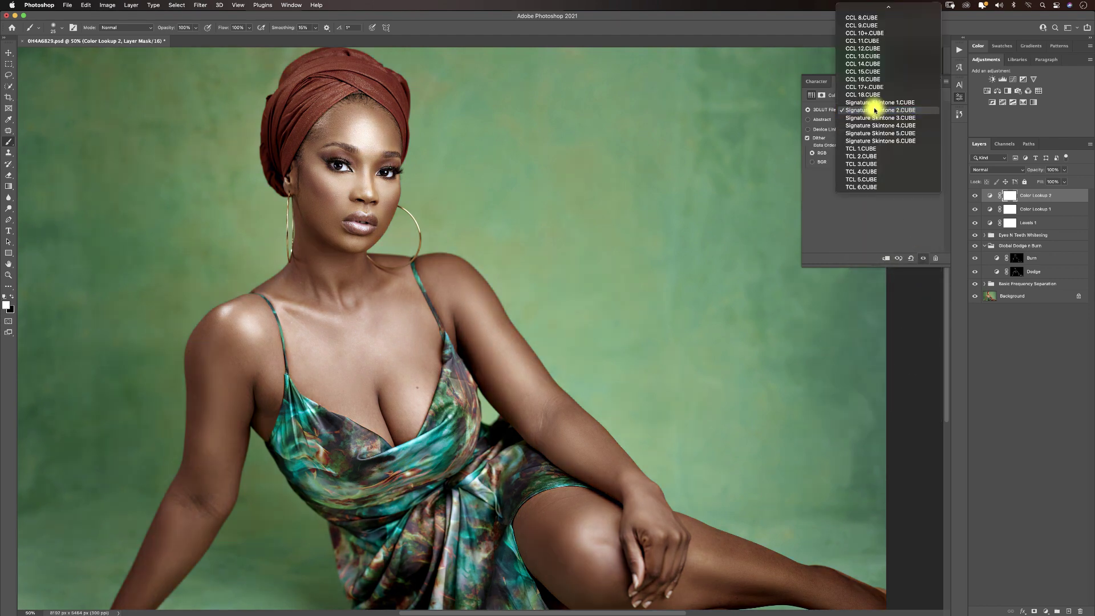
left_click(874, 103)
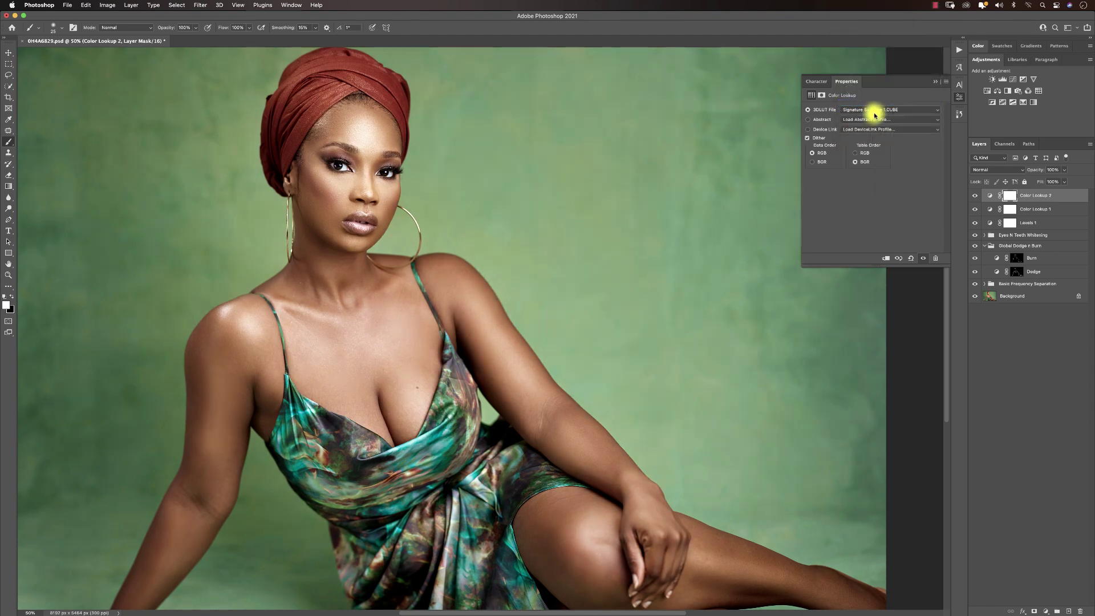
left_click(873, 113)
left_click(872, 117)
left_click(873, 110)
left_click(874, 112)
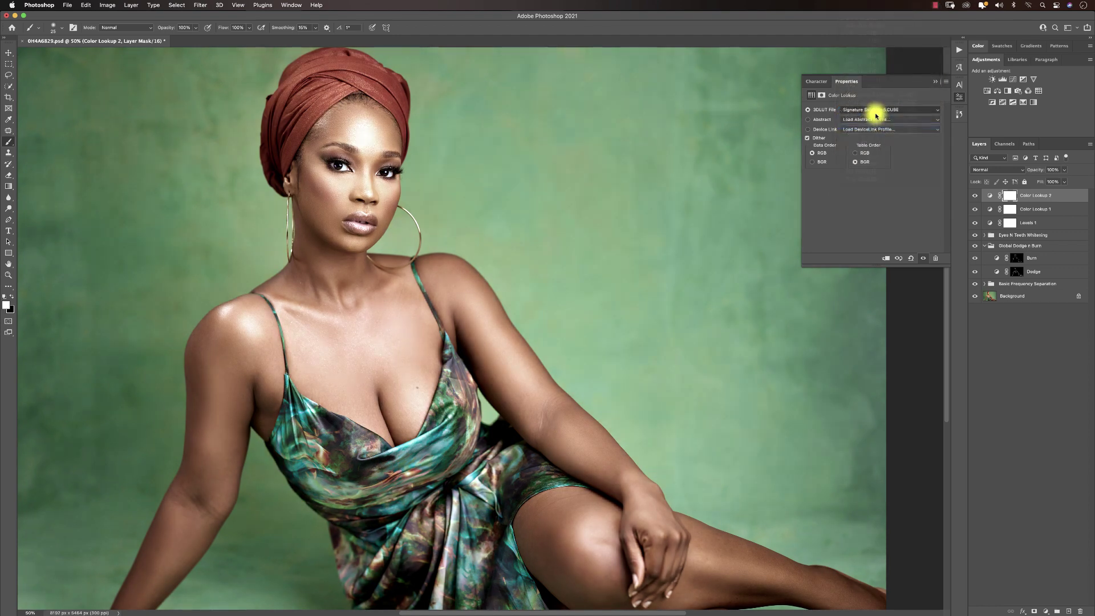
left_click(872, 110)
left_click(873, 117)
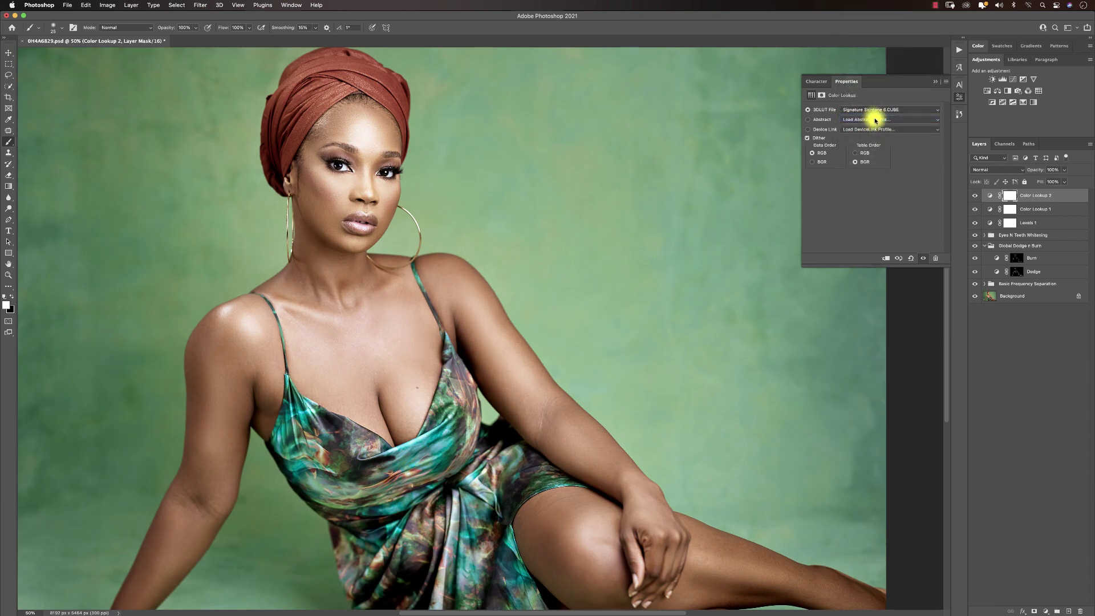
left_click(874, 111)
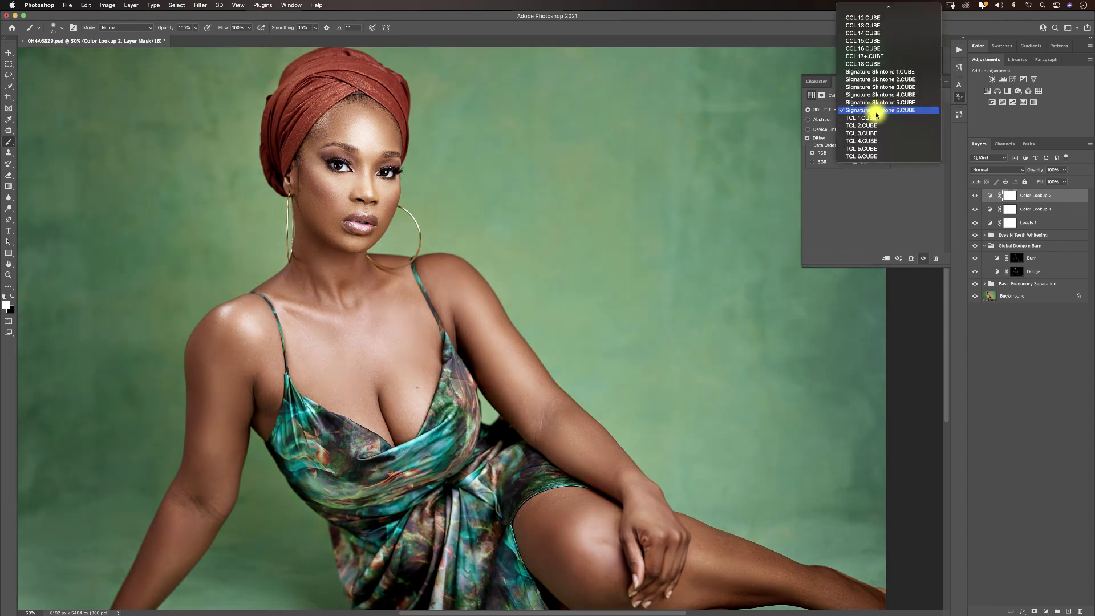
left_click(884, 79)
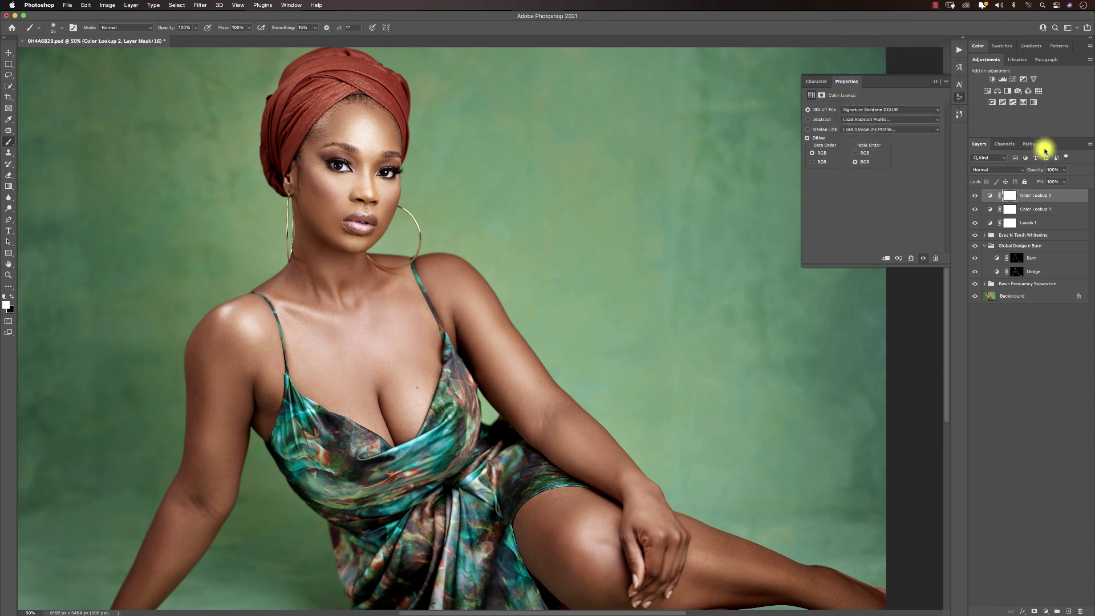
Lower the Color Lookup 2 layer's opacity to about 39% and check the softened grade on the full portrait
left_click(1064, 170)
left_click(1041, 181)
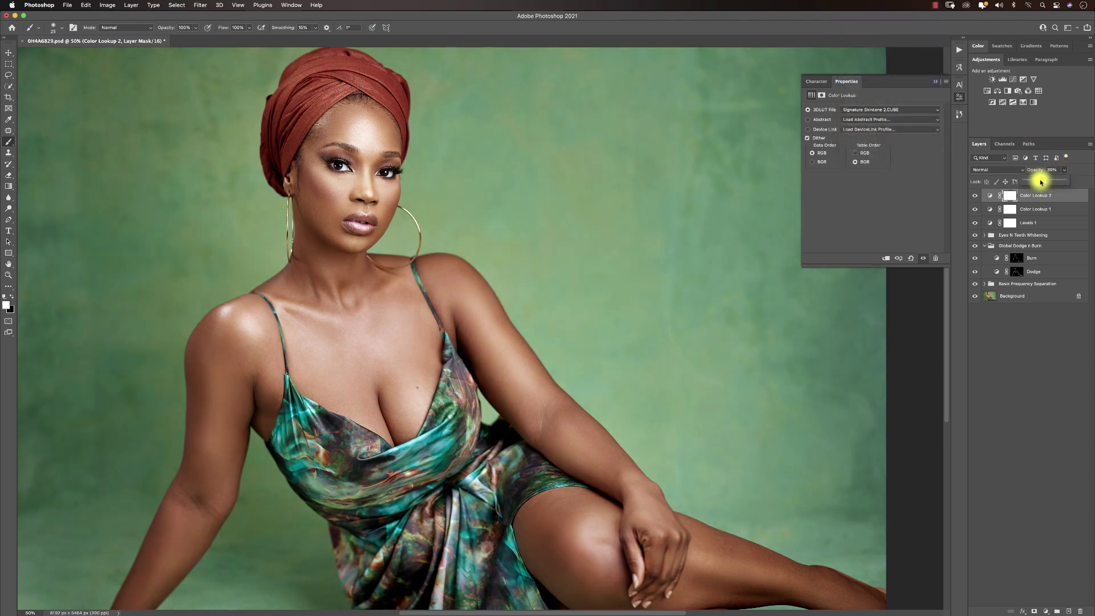
key("z")
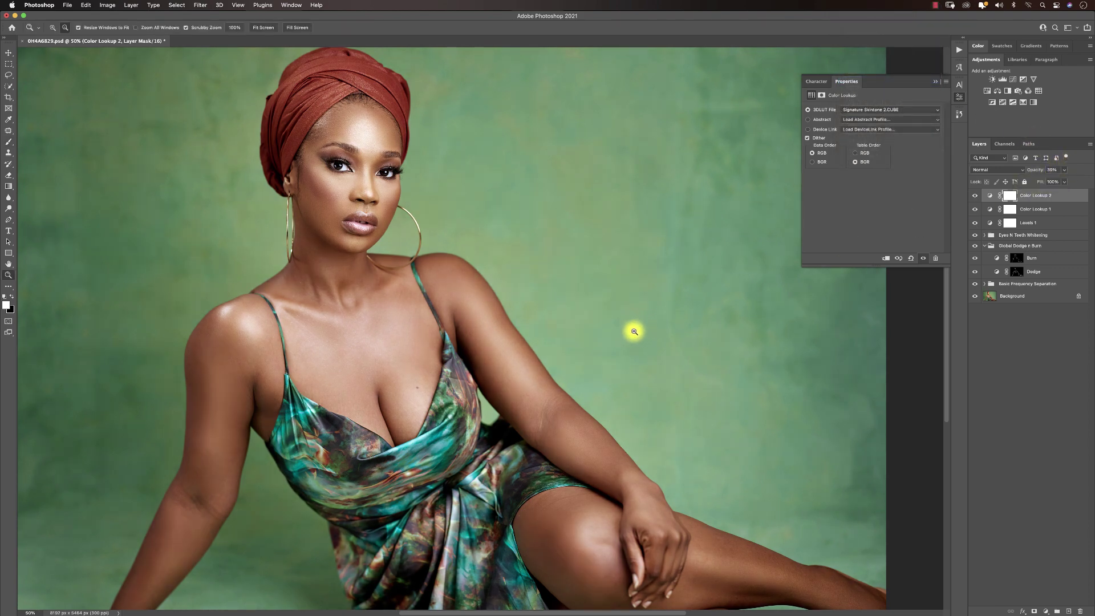
left_click(635, 332, "alt")
mouse_move(584, 341)
left_mouse_down()
mouse_move(548, 296)
mouse_move(589, 289)
left_mouse_up()
left_click(593, 289, "alt")
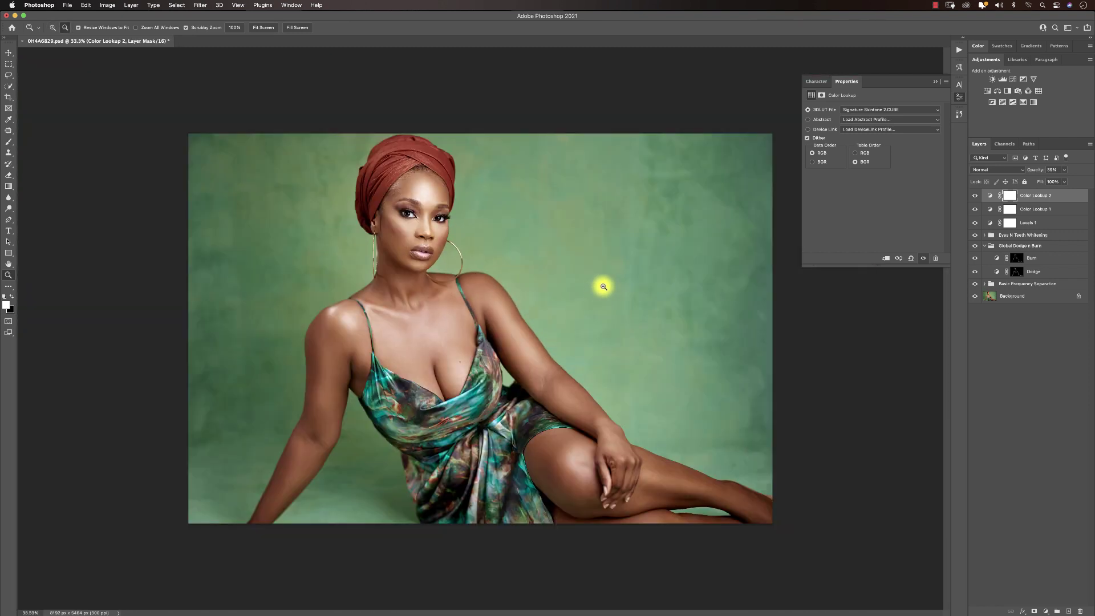
Compare the portrait with and without the Color Lookup layers at several magnifications and review the Levels 1 settings
key("b")
left_click_drag(979, 198, 977, 208)
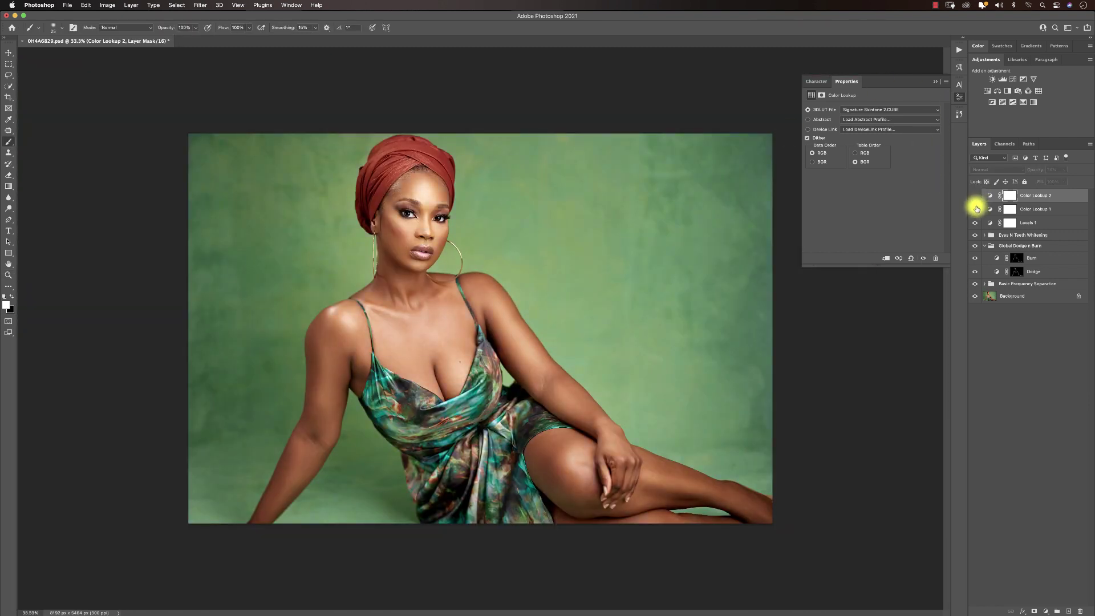
key("z")
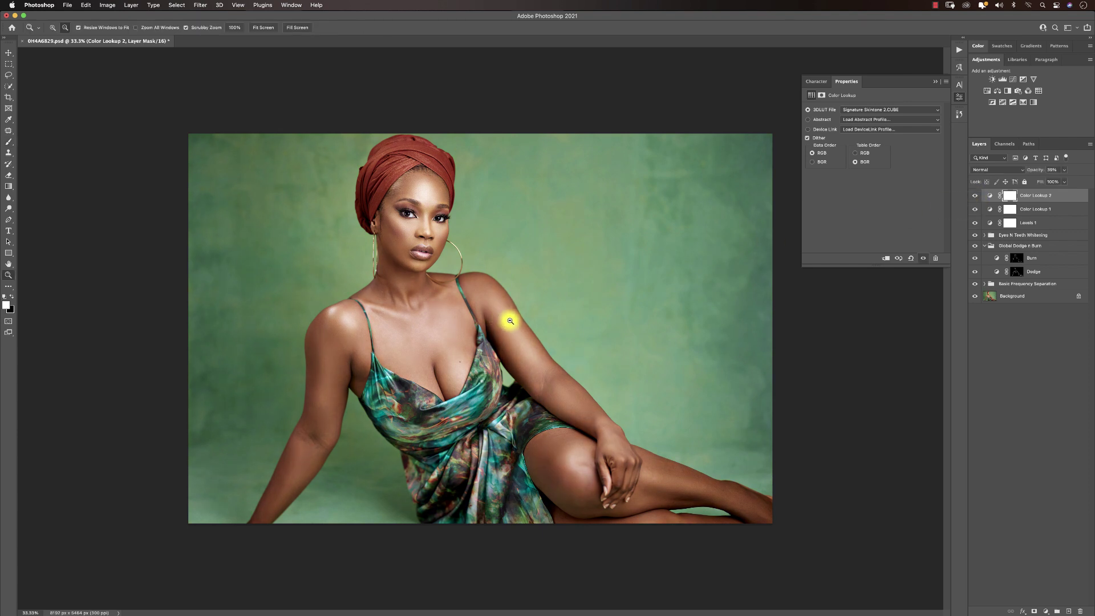
left_click(510, 320, "alt")
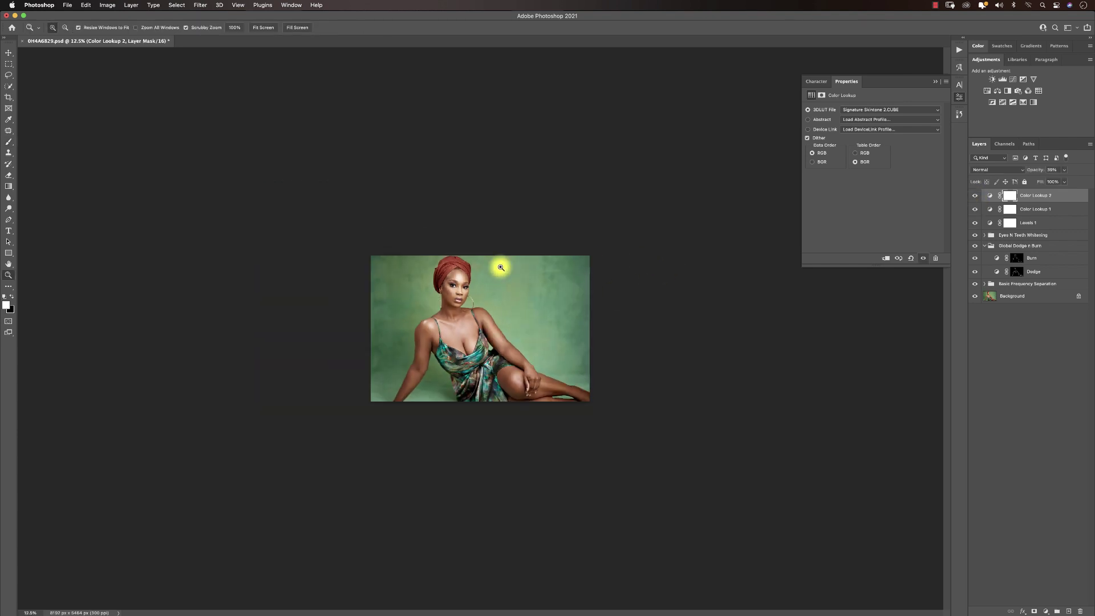
left_click(478, 278)
left_click(498, 286)
key("b")
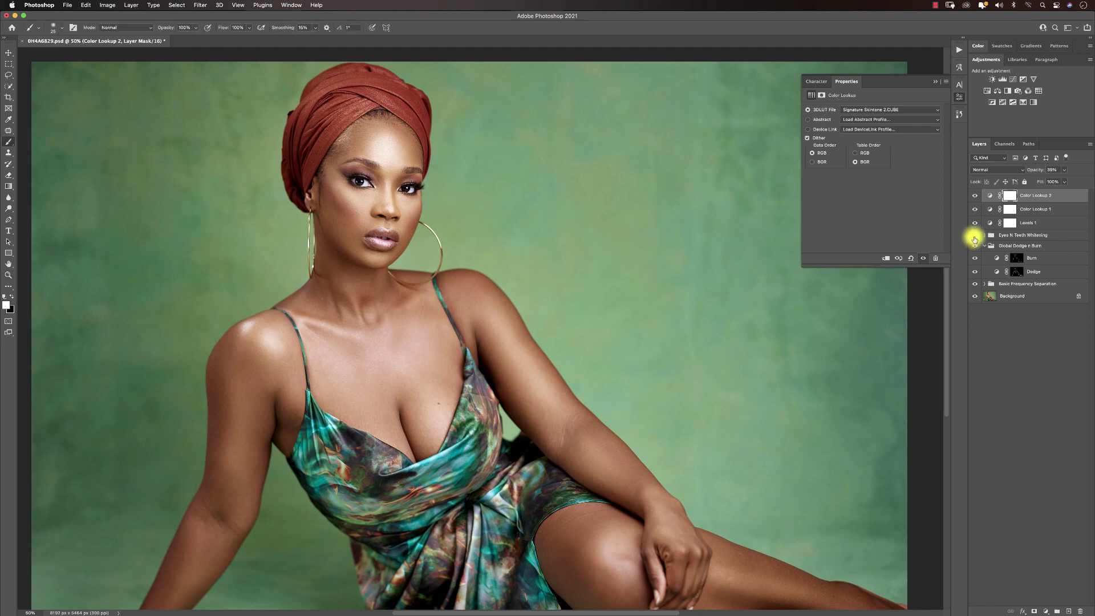
left_click(989, 223)
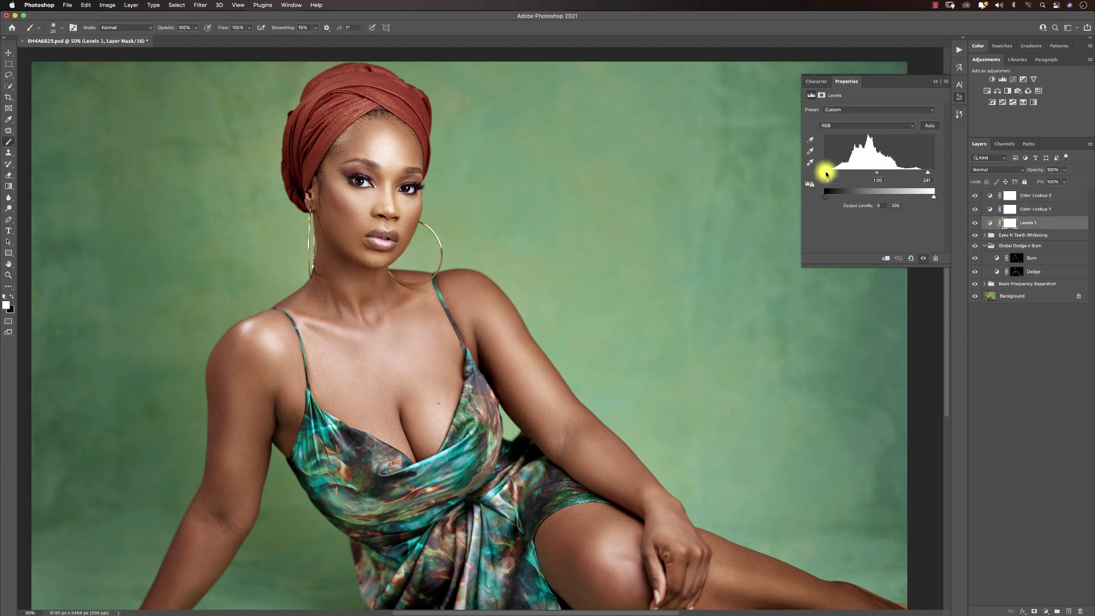
left_click(934, 83)
View the whole portrait and compare the fully retouched version with the original Background layer alone
key("z")
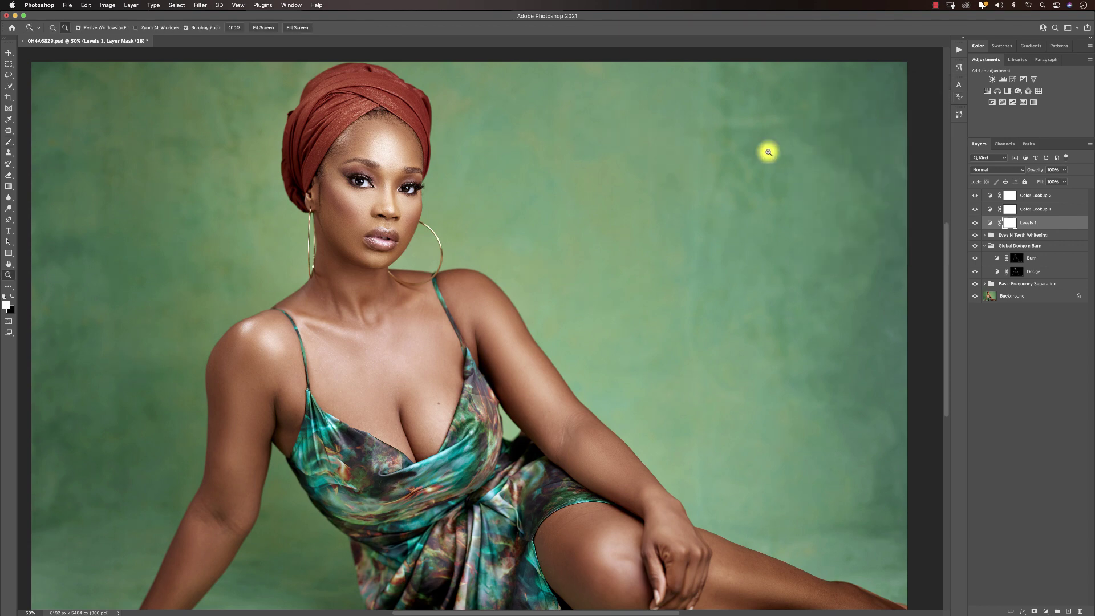
left_click(461, 303, "alt")
left_click(460, 305, "alt")
left_click(474, 302)
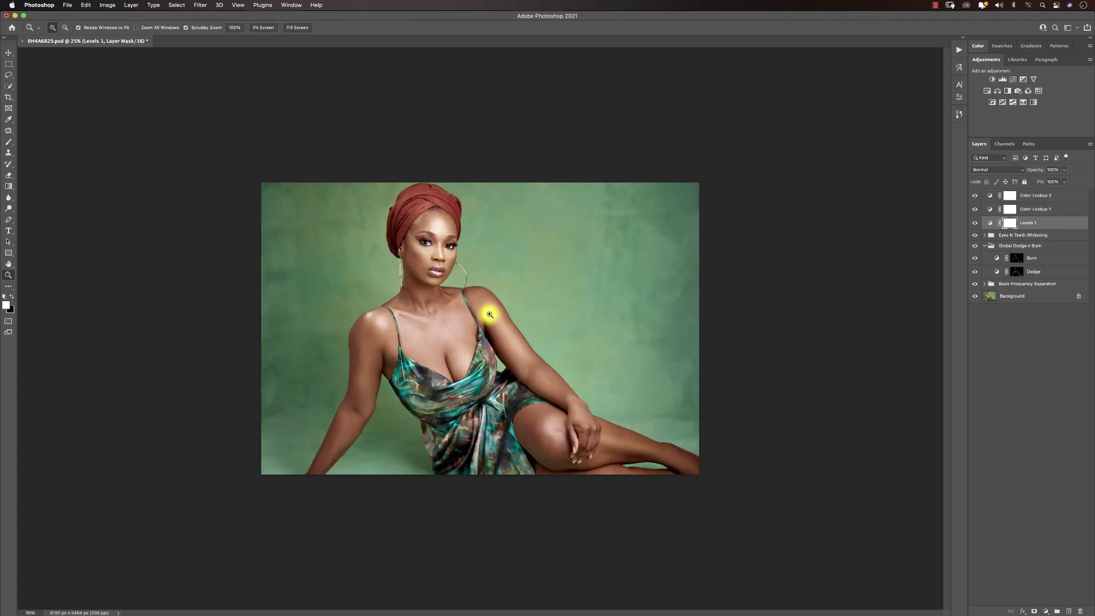
left_click(489, 314)
key("b")
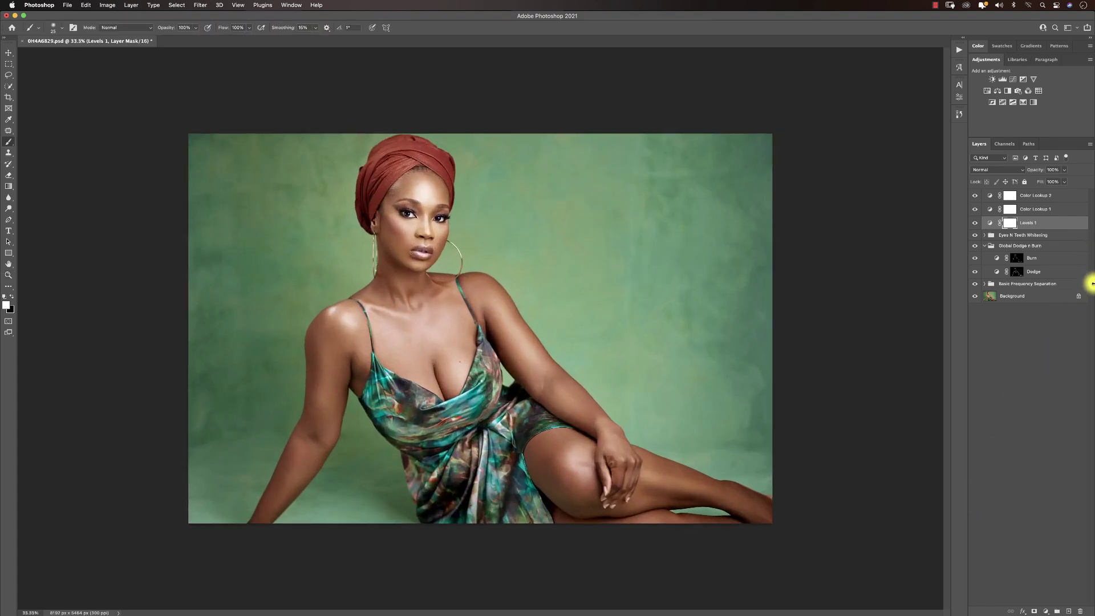
left_click(975, 297, "alt")
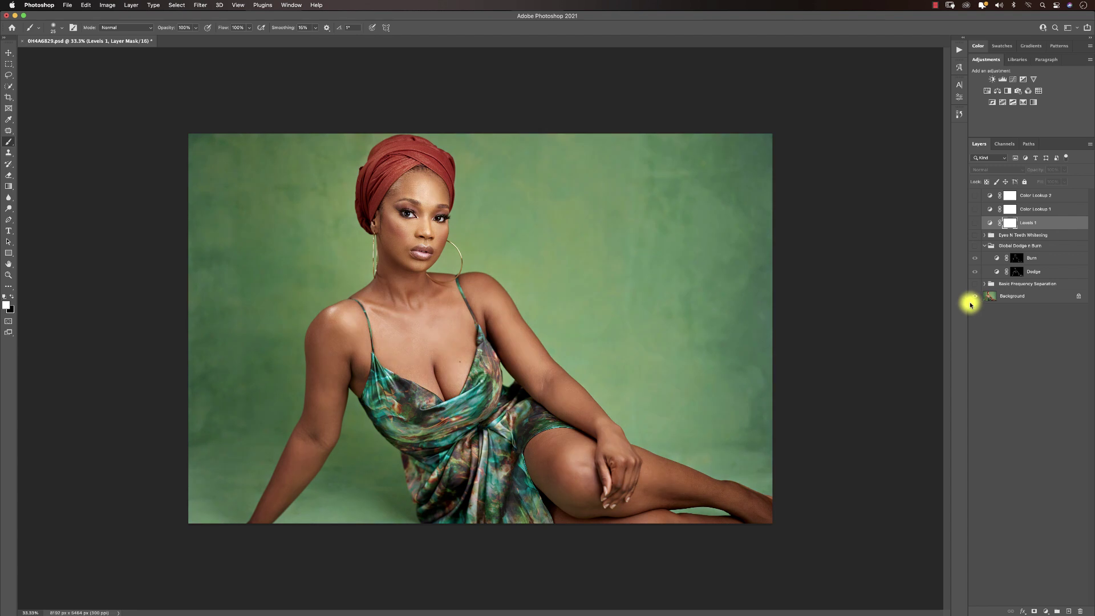
left_click(973, 301, "alt")
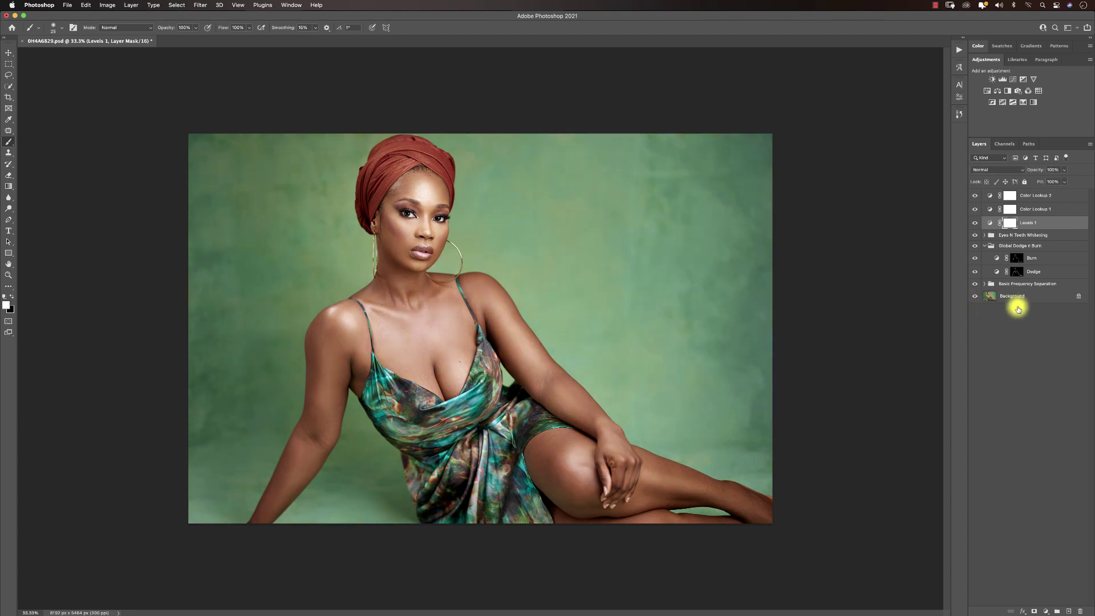
Make the Color Lookup 2 layer at the top of the stack the active layer
left_click(1038, 199)
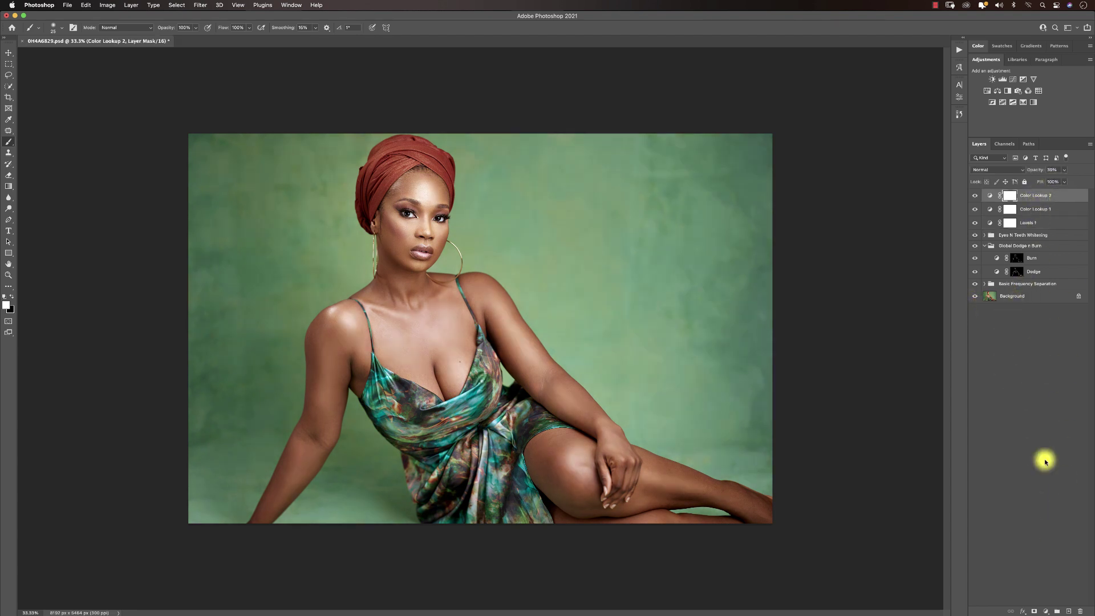
left_click(1045, 603)
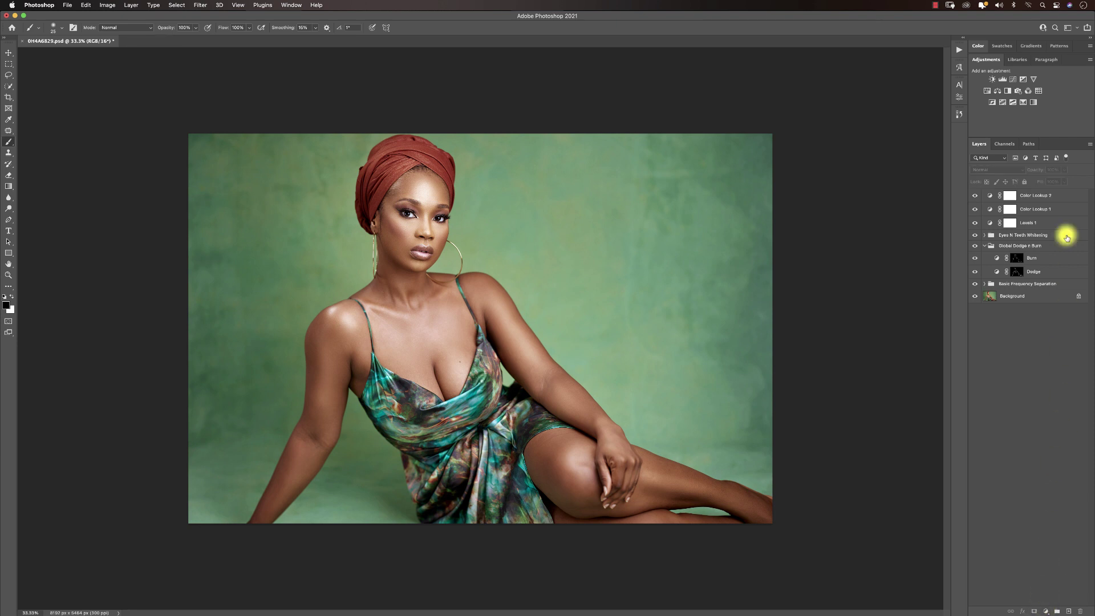
left_click(1039, 196)
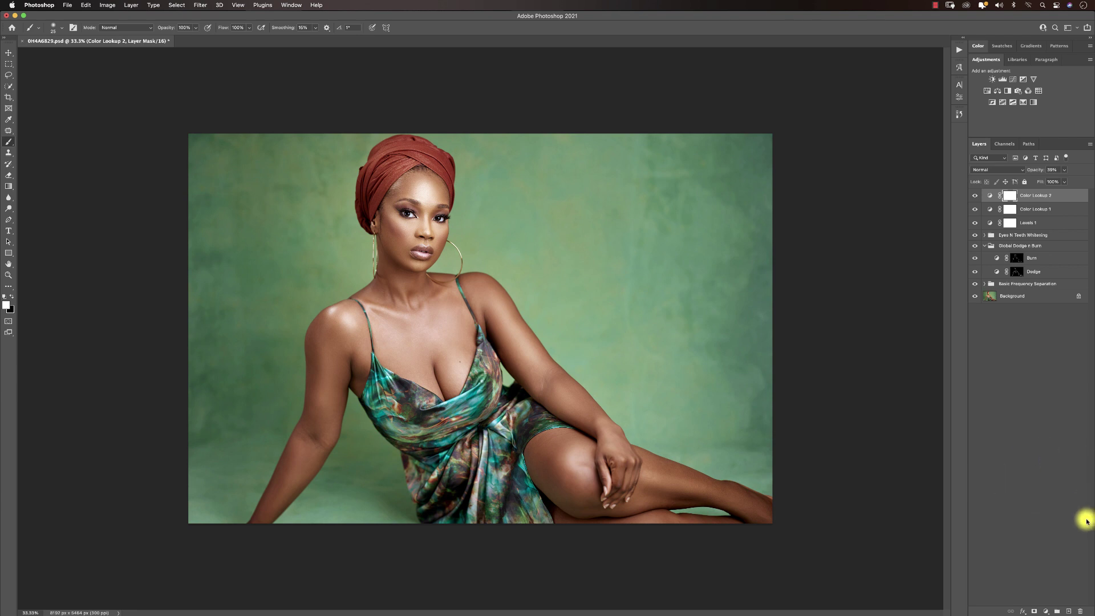
left_click(1045, 612)
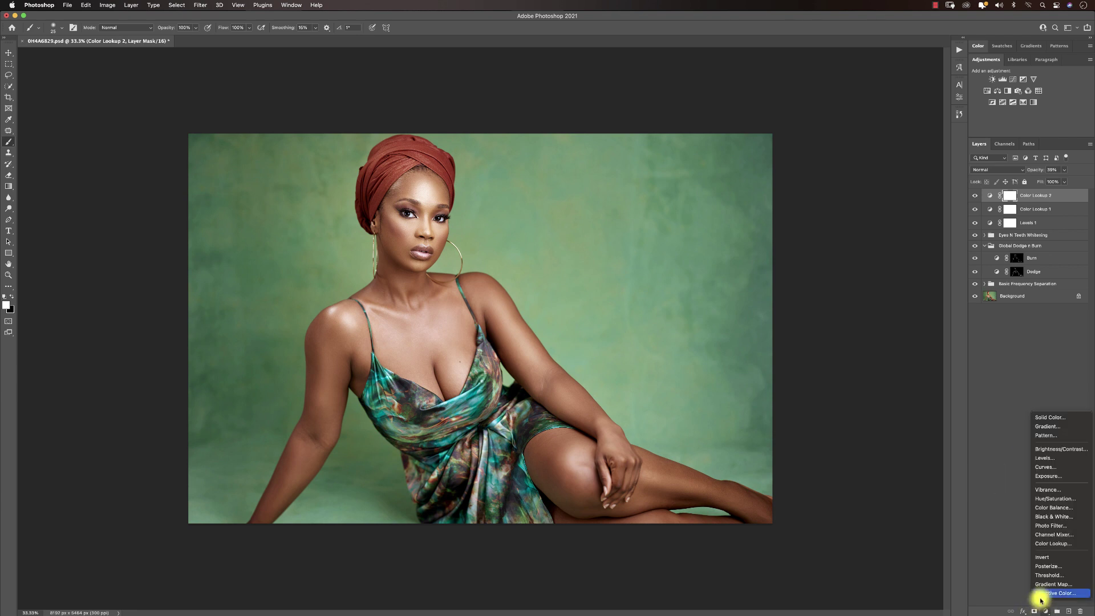
left_click(1053, 508)
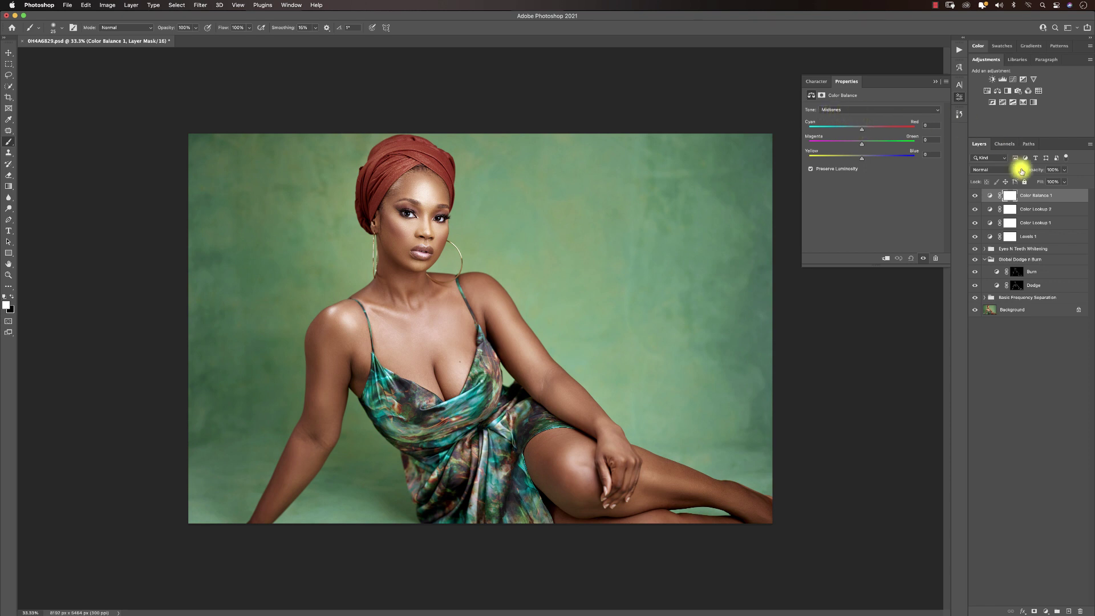
key("BackSpace")
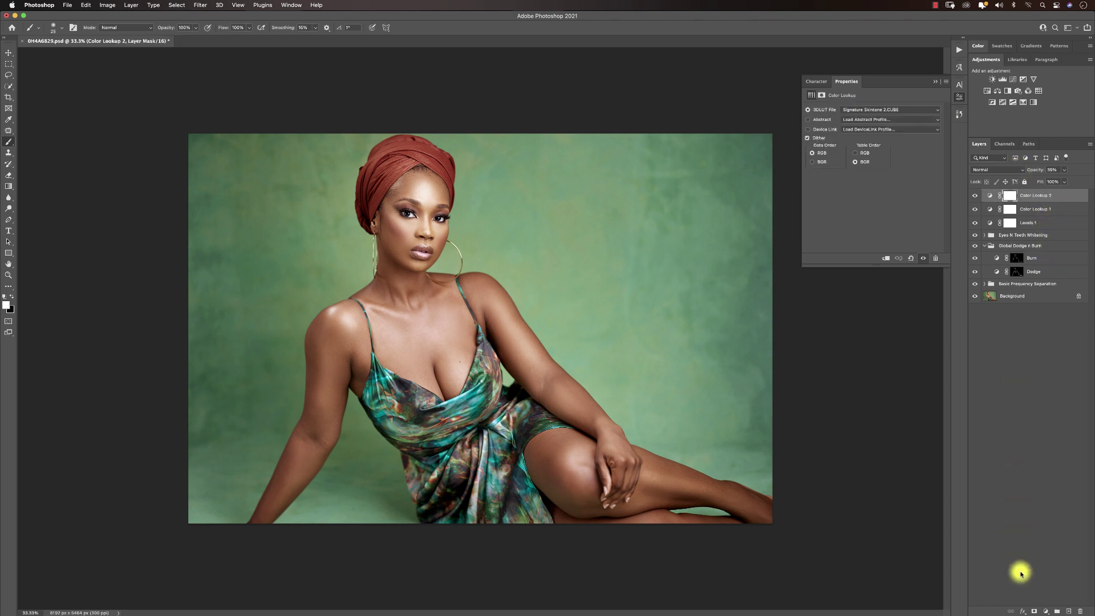
Add a Hue/Saturation adjustment layer above Color Lookup 2 and sample the green backdrop to target the Greens
left_click(1046, 612)
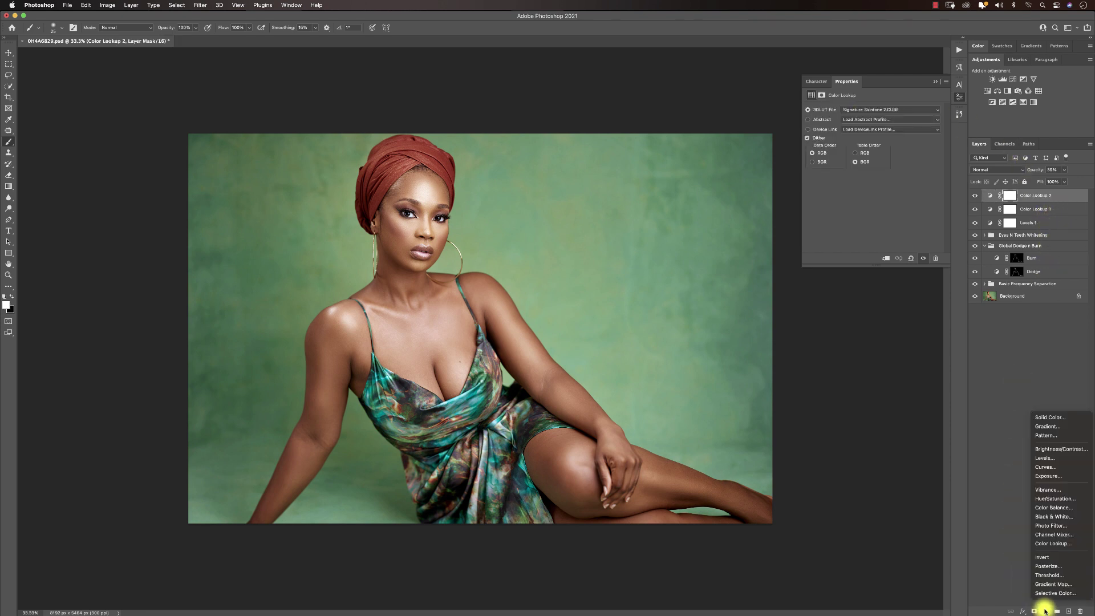
left_click(1054, 499)
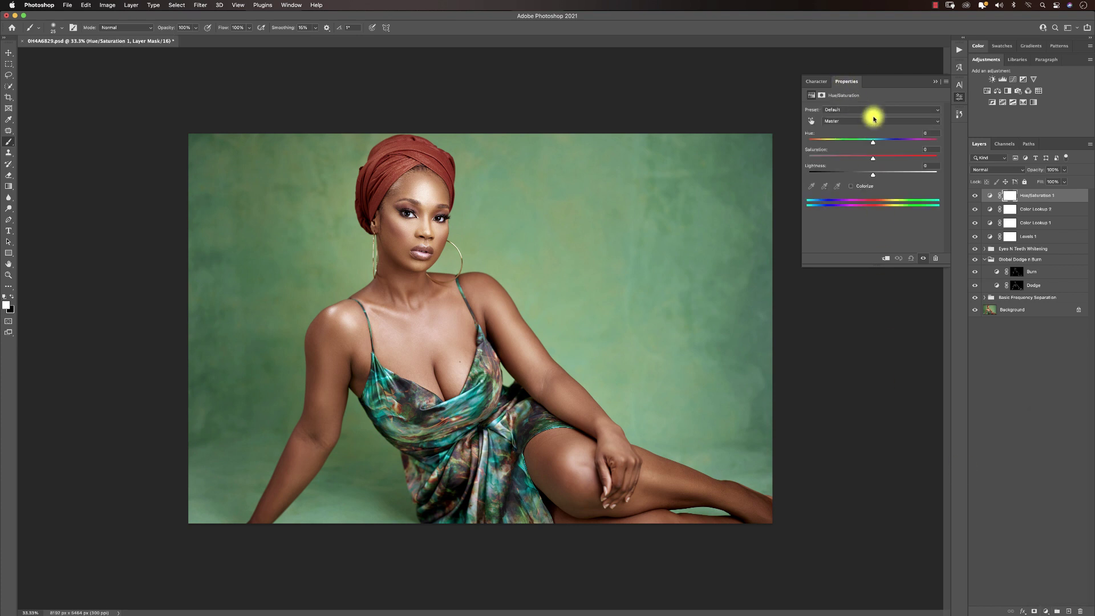
left_click(811, 121)
left_click(679, 190)
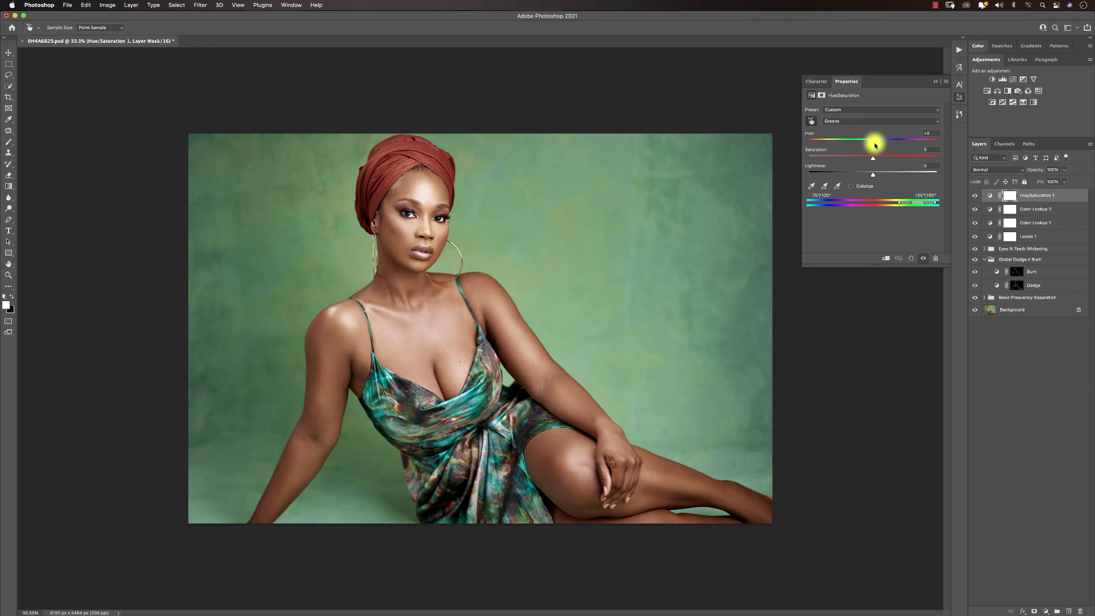
Shift the hue of the Greens slightly in the positive direction and reduce their saturation to mute the backdrop
left_click_drag(879, 146, 878, 144)
left_click_drag(873, 159, 857, 177)
left_click(935, 82)
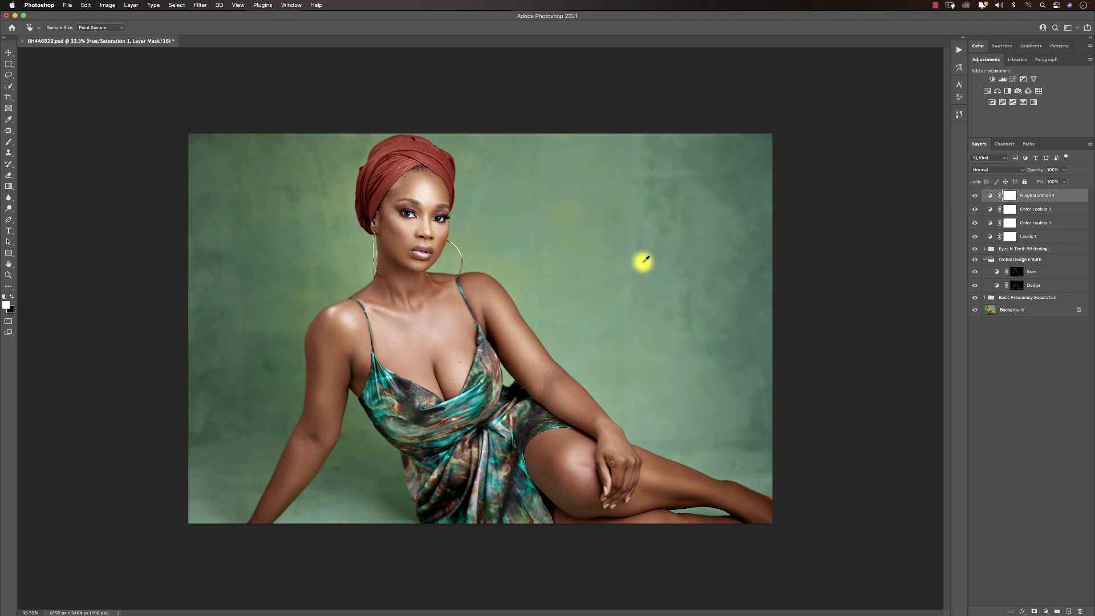
Examine the effect of the Hue/Saturation adjustment on the green backdrop at several magnifications
key("z")
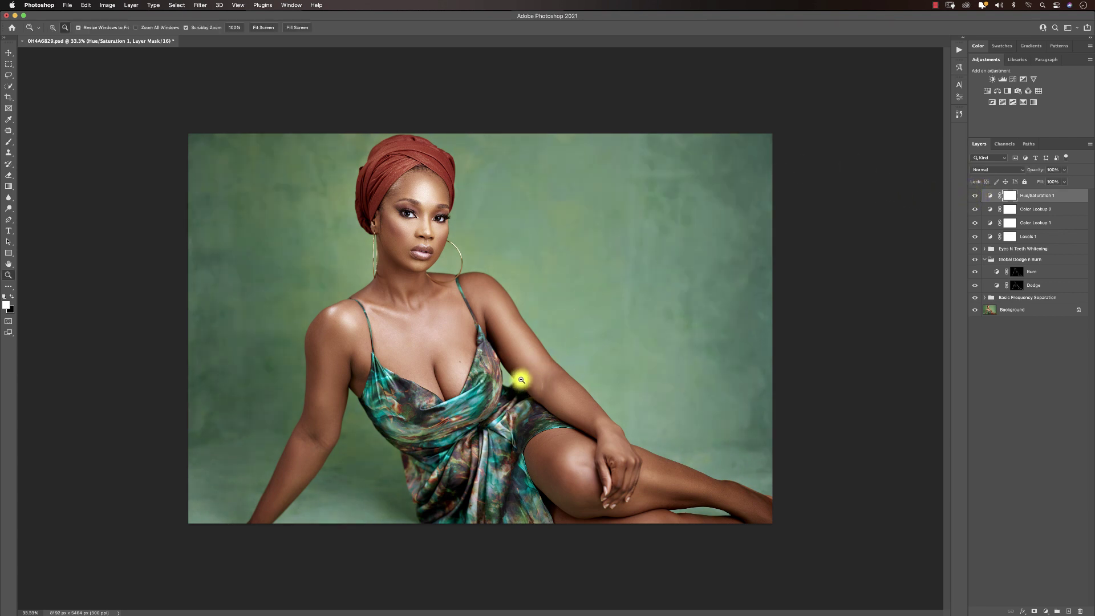
left_click(526, 387, "alt")
left_click(521, 386, "alt")
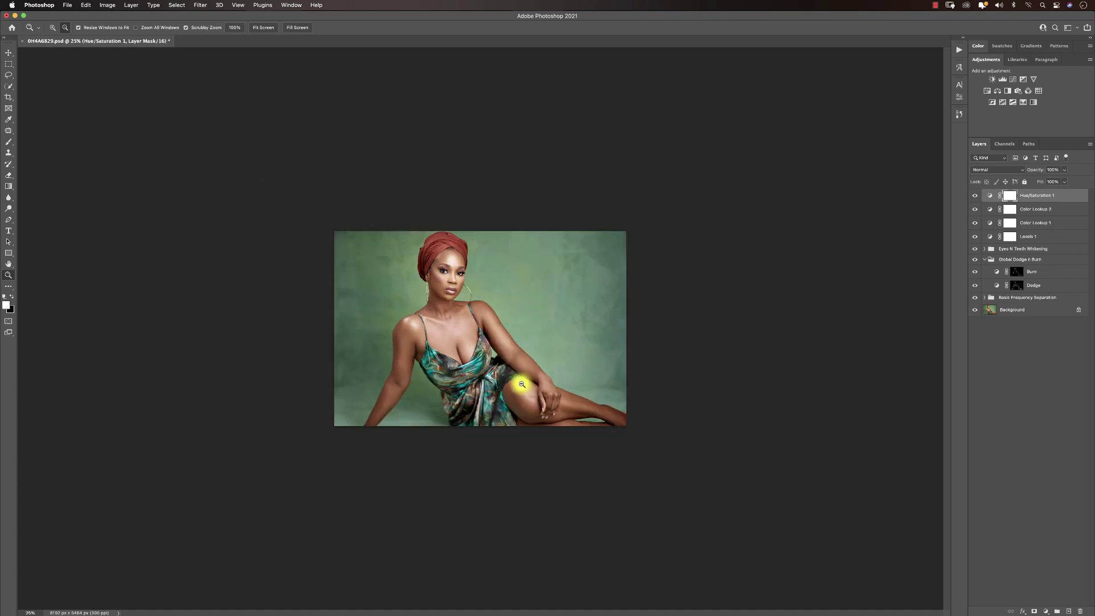
left_click(520, 386, "alt")
left_click(521, 386, "alt")
left_click(523, 386, "alt")
left_click(523, 387, "alt")
left_click(500, 353)
left_click(500, 354)
left_click(501, 354)
left_click(512, 364)
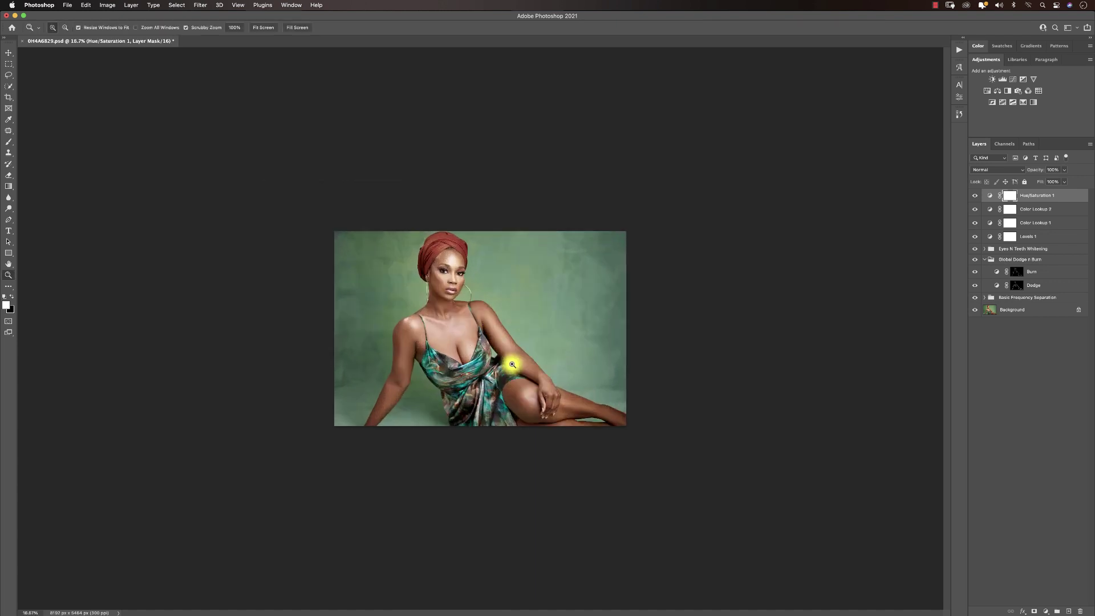
key("i")
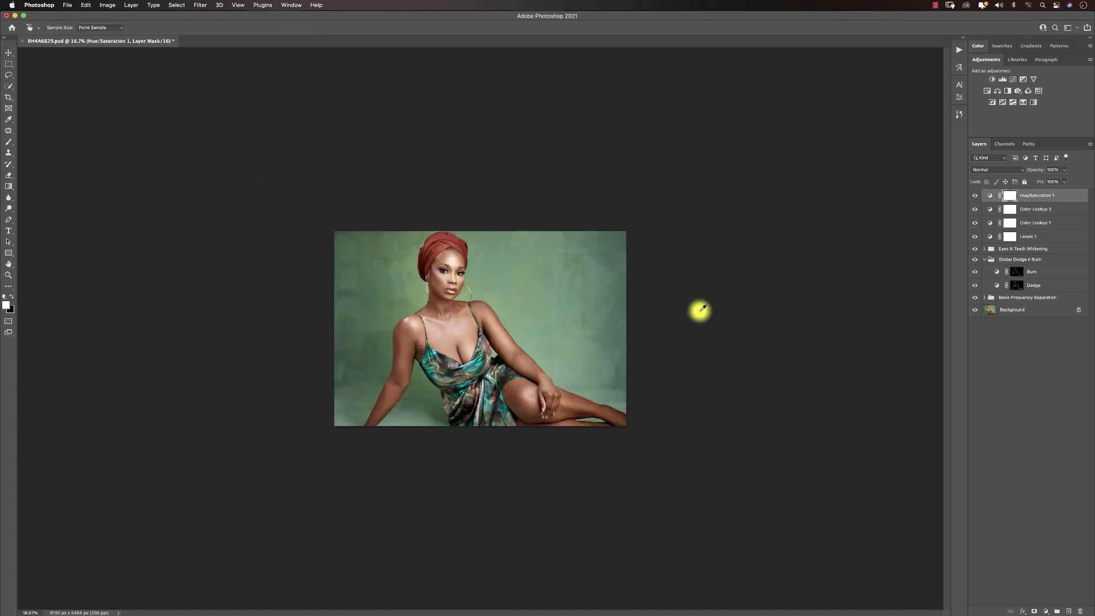
Add an empty layer above the Hue/Saturation layer and set up the Gradient tool as radial with black foreground
left_click(1069, 611)
key("x")
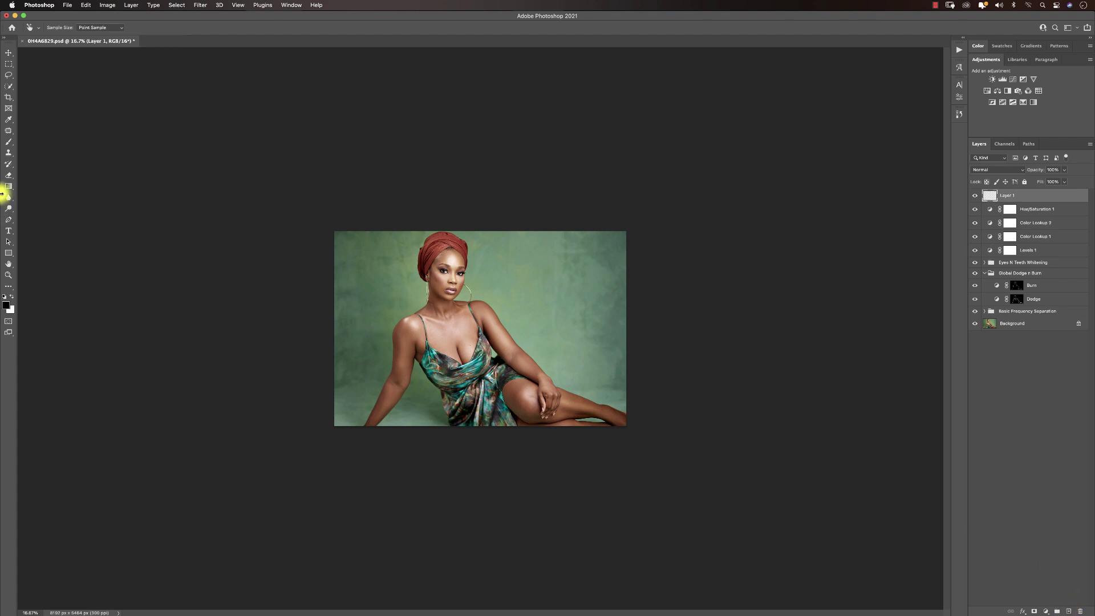
left_click(14, 185)
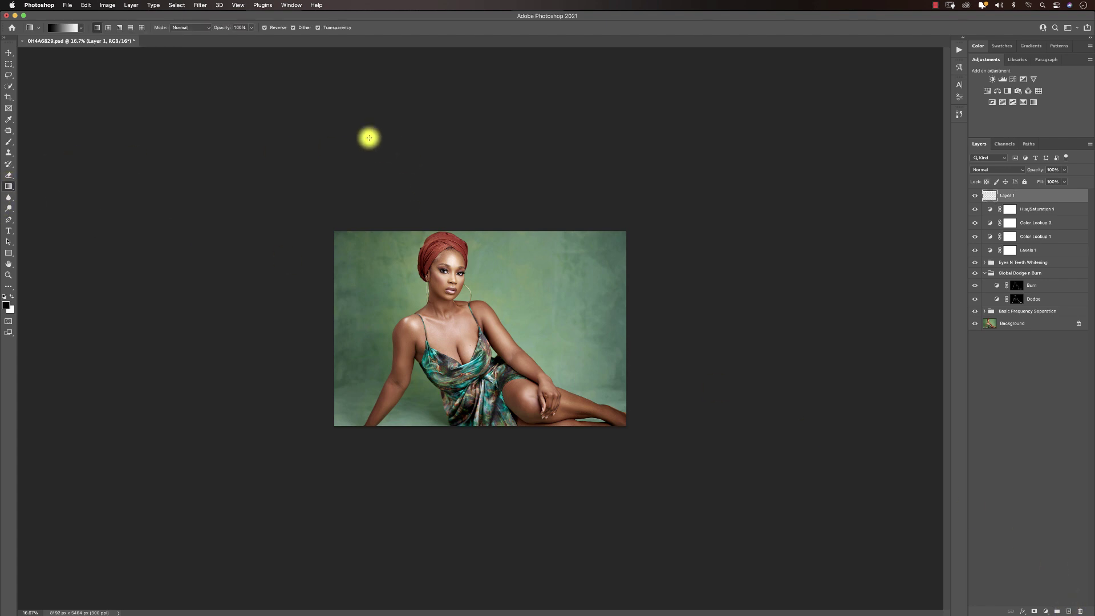
left_click(108, 27)
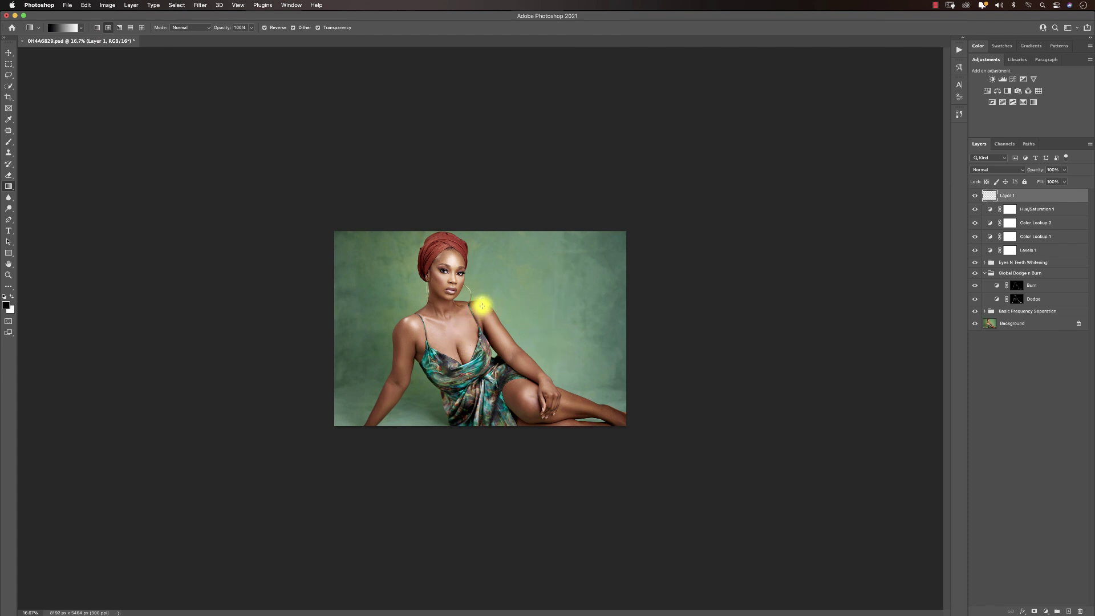
Try a radial black-and-white gradient from the upper middle of the portrait outward on the new layer and undo it
left_click_drag(482, 299, 565, 511)
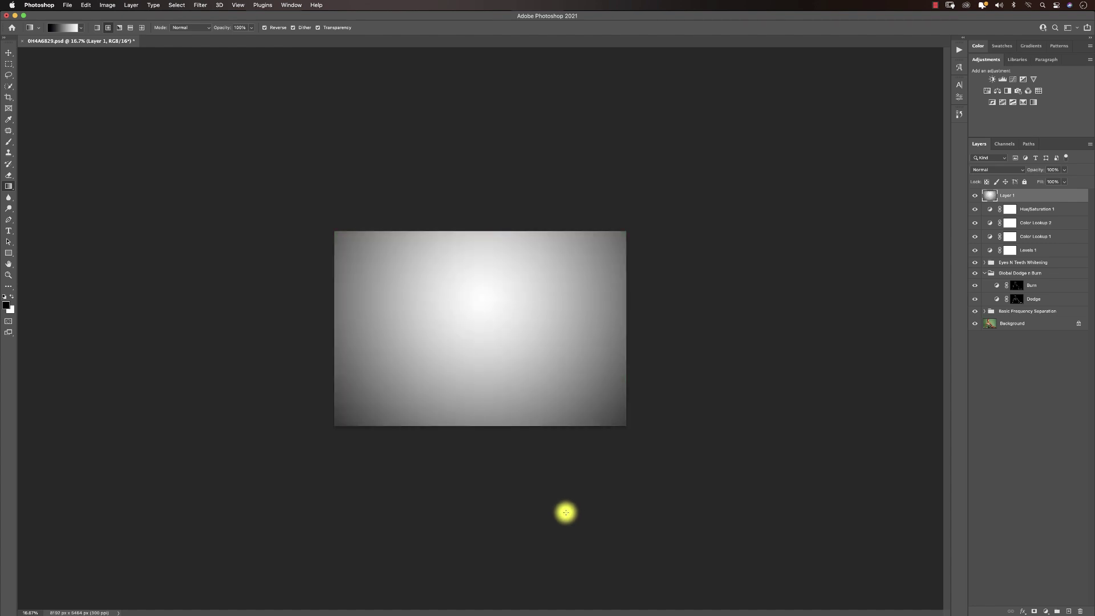
key("super+z")
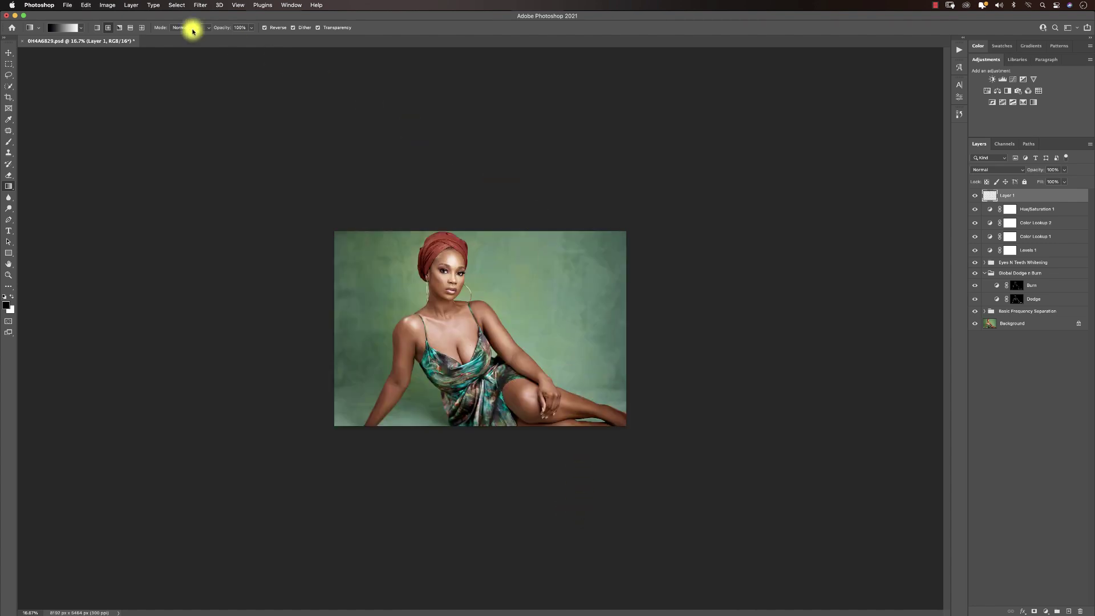
Load the Foreground to Transparent preset from the Basics gradients into the Gradient tool
left_click(81, 28)
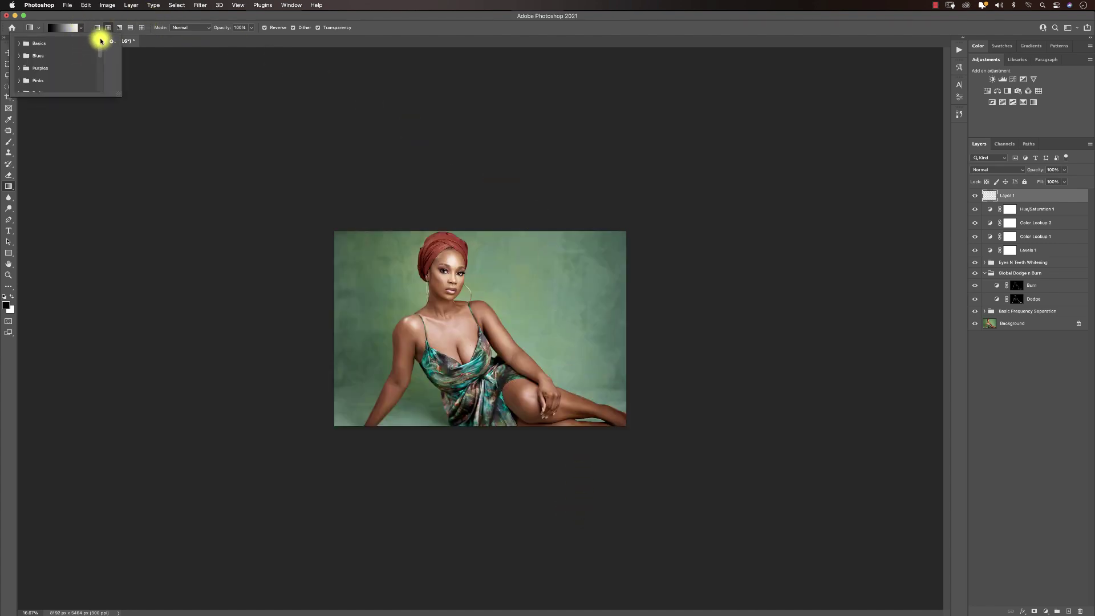
left_click(68, 28)
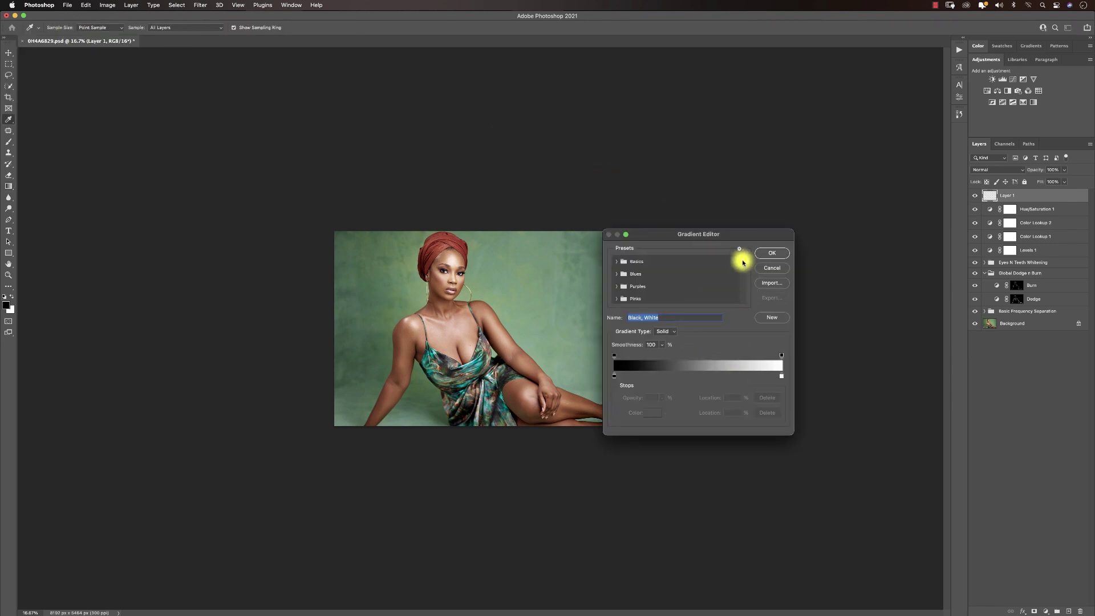
left_click(625, 262)
left_click(617, 262)
left_click(641, 274)
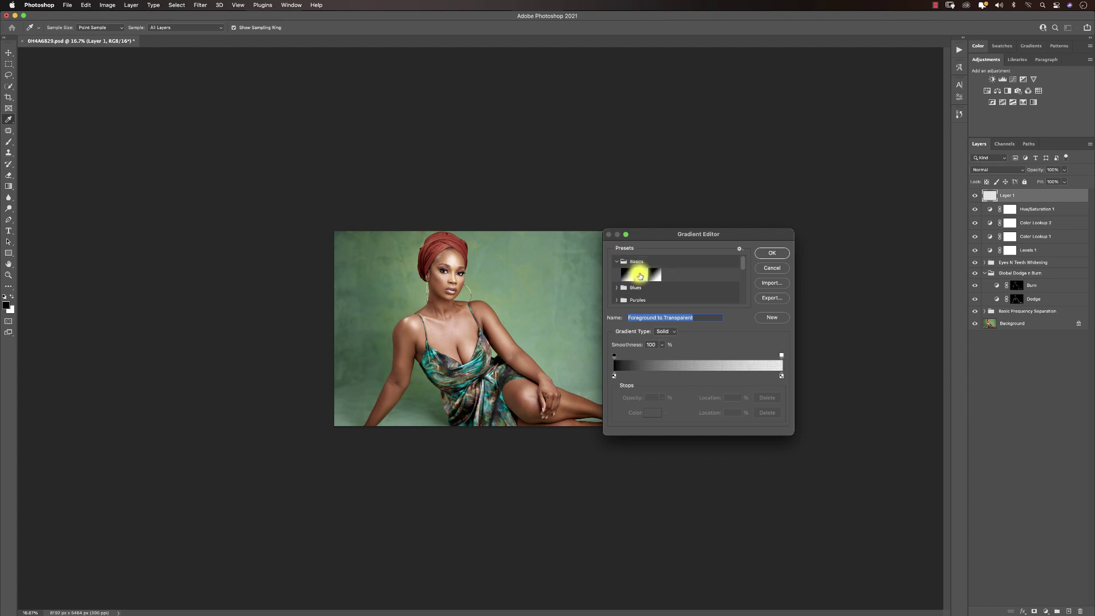
left_click(779, 252)
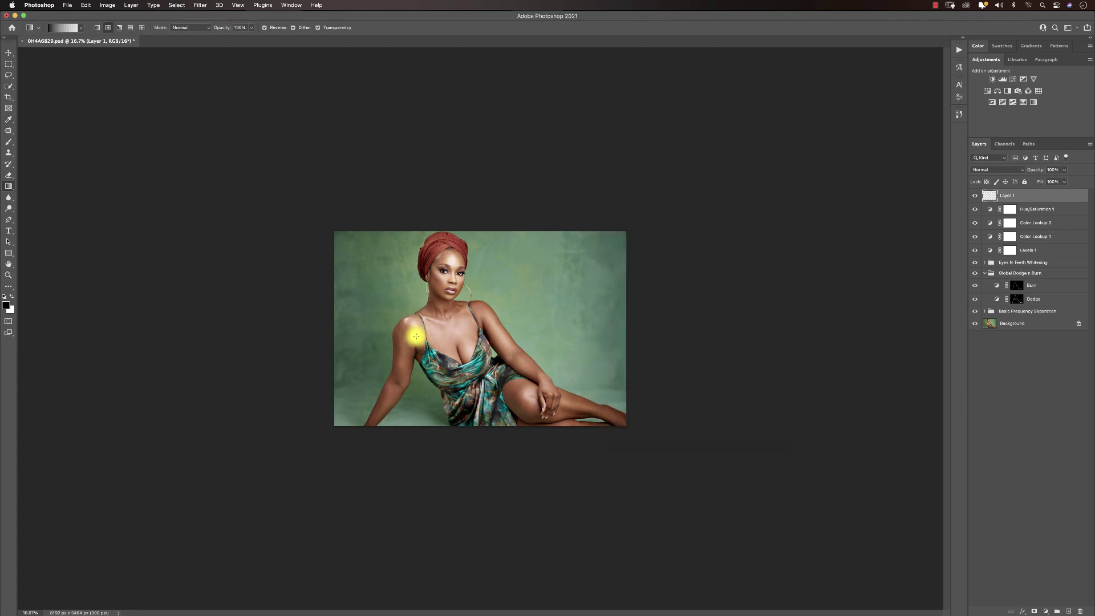
Lay a radial black vignette from the woman's face out past the photo's lower edge and reduce Layer 1's opacity to slightly under 50%
left_click_drag(458, 275, 526, 459)
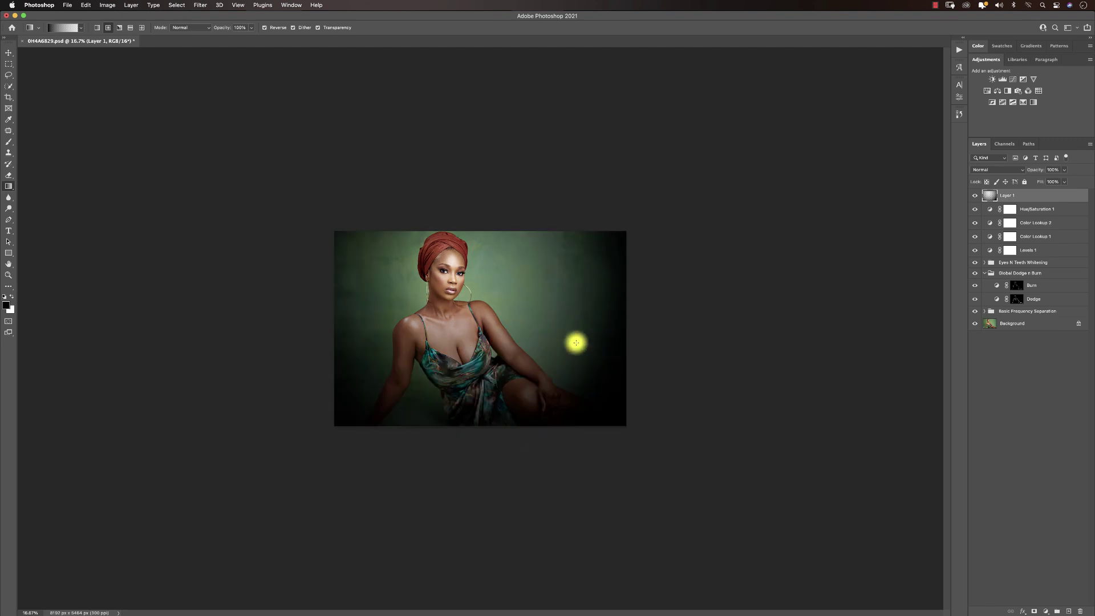
left_click(1065, 169)
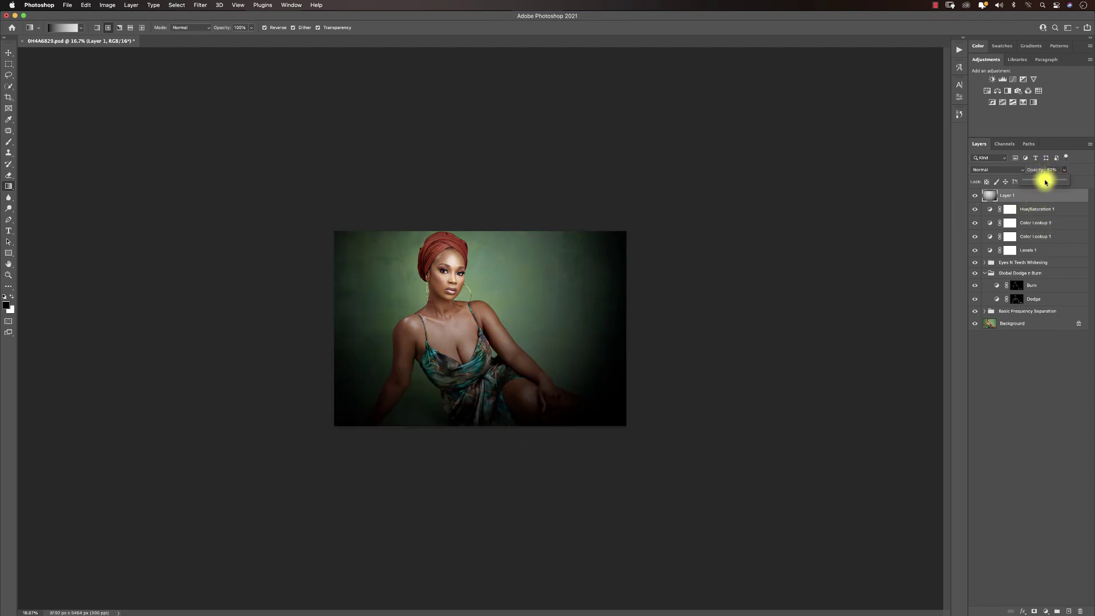
left_click(1043, 181)
left_click_drag(1043, 182, 1041, 181)
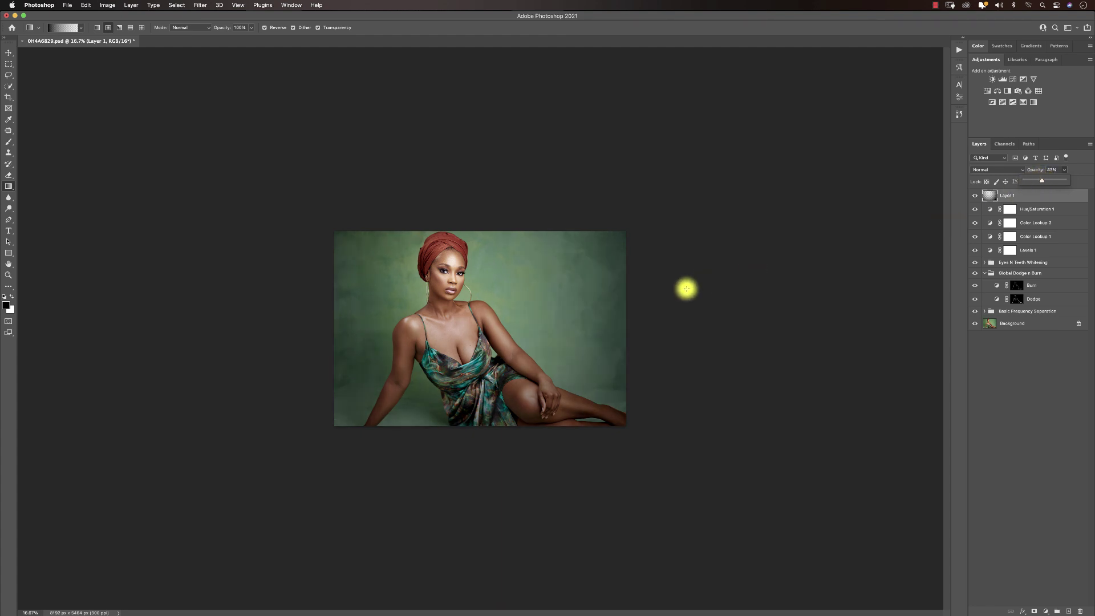
Examine the vignette on the portrait at several magnifications and compare the image with and without the gradient layer
key("z")
left_click(515, 330)
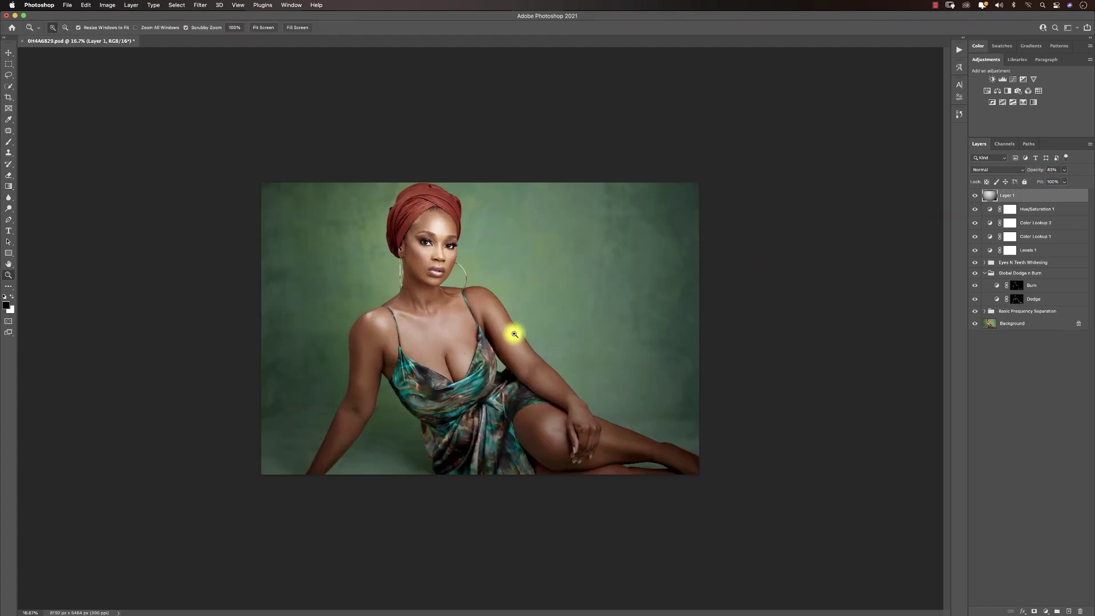
left_click(522, 336)
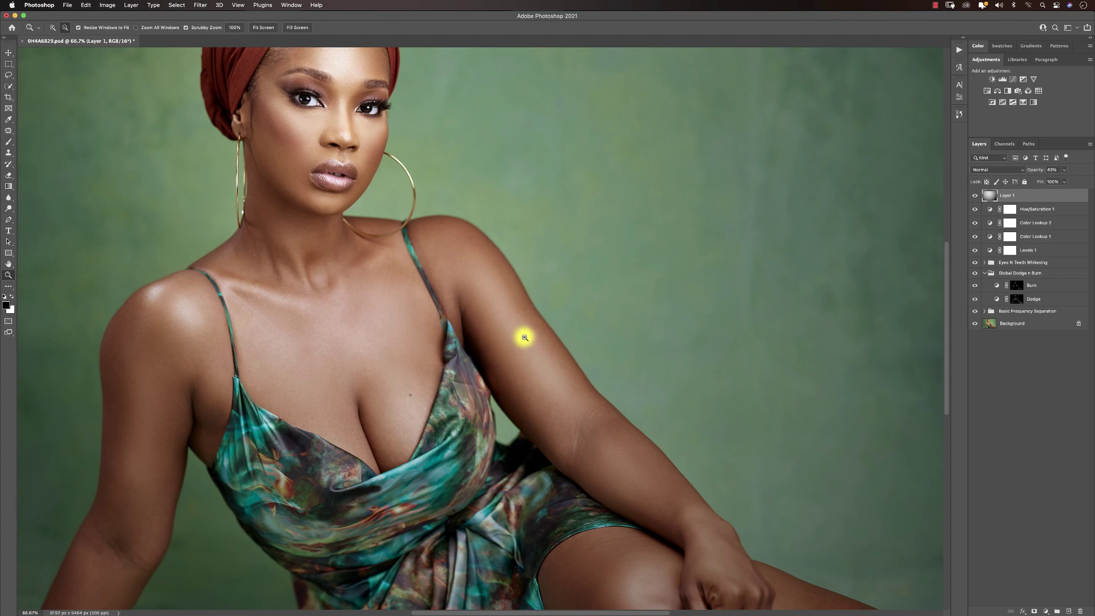
left_click(525, 337, "alt")
left_click(525, 338, "alt")
left_click(532, 335)
key("g")
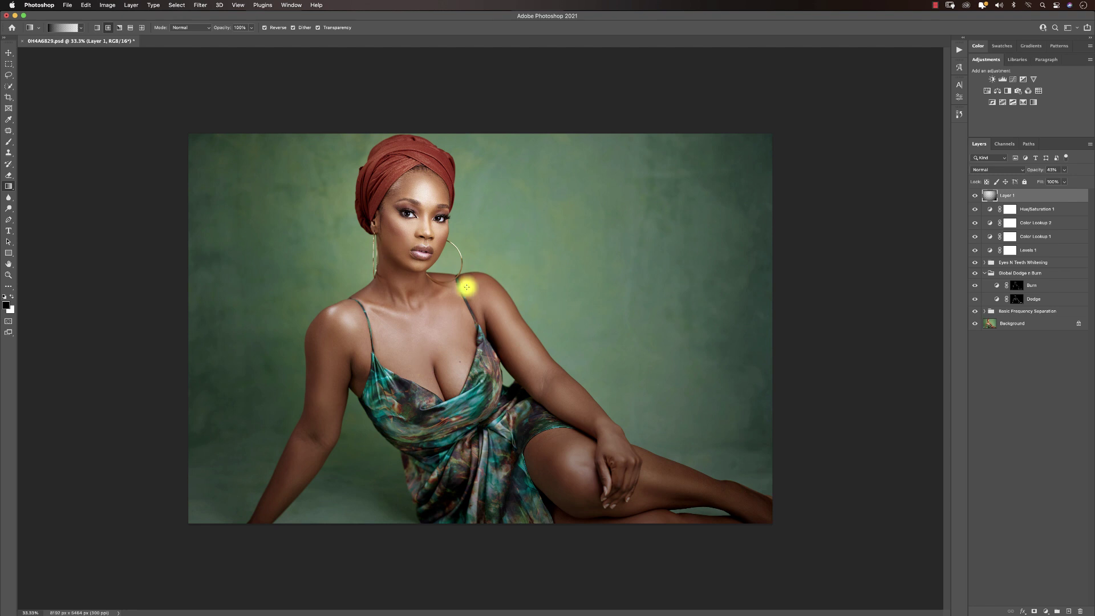
left_click(975, 197)
left_click(975, 197)
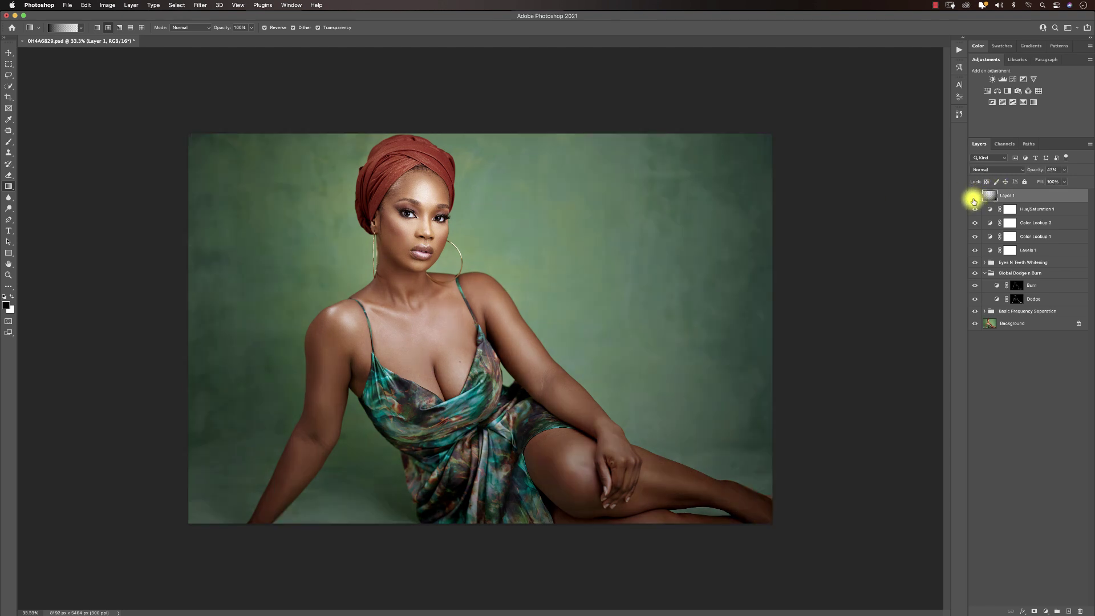
Hide the gradient layer and select the woman on the Background layer with Select Subject
left_click(974, 196)
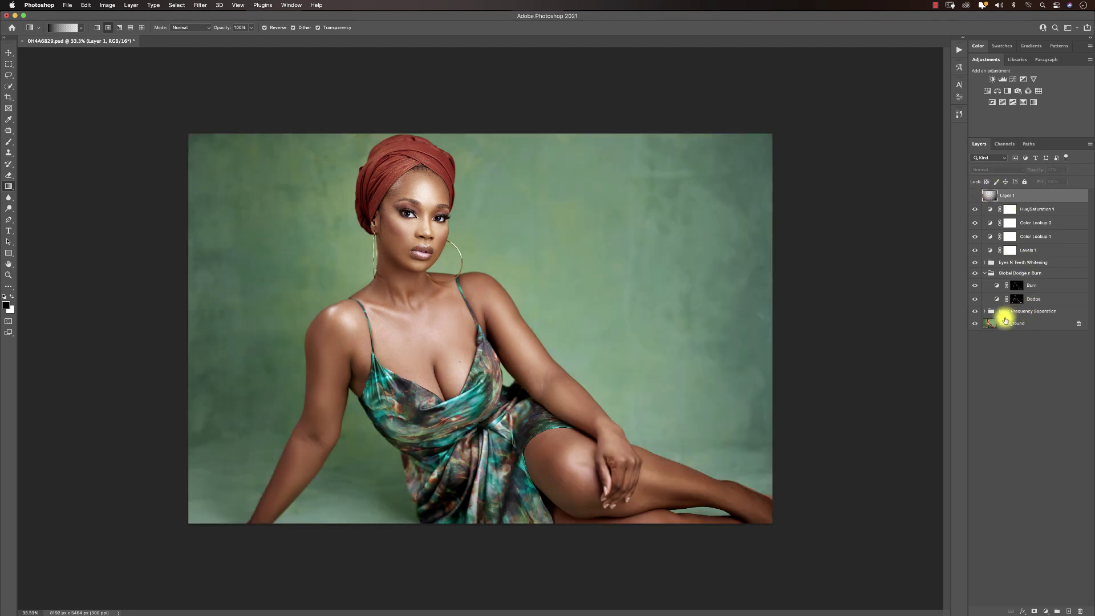
left_click(1004, 324)
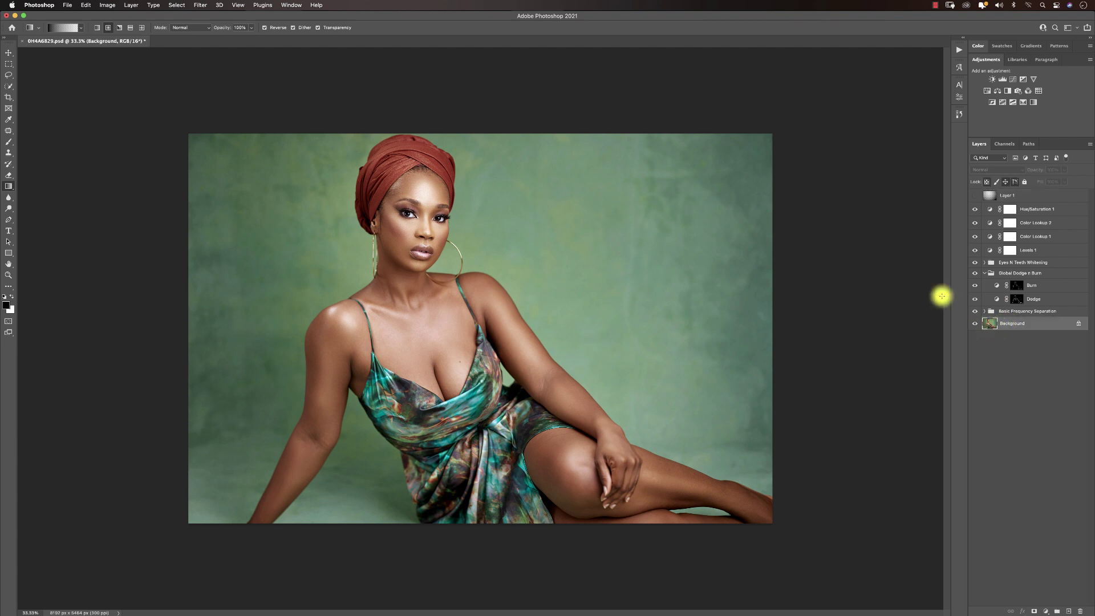
left_click(8, 87)
left_click(9, 75)
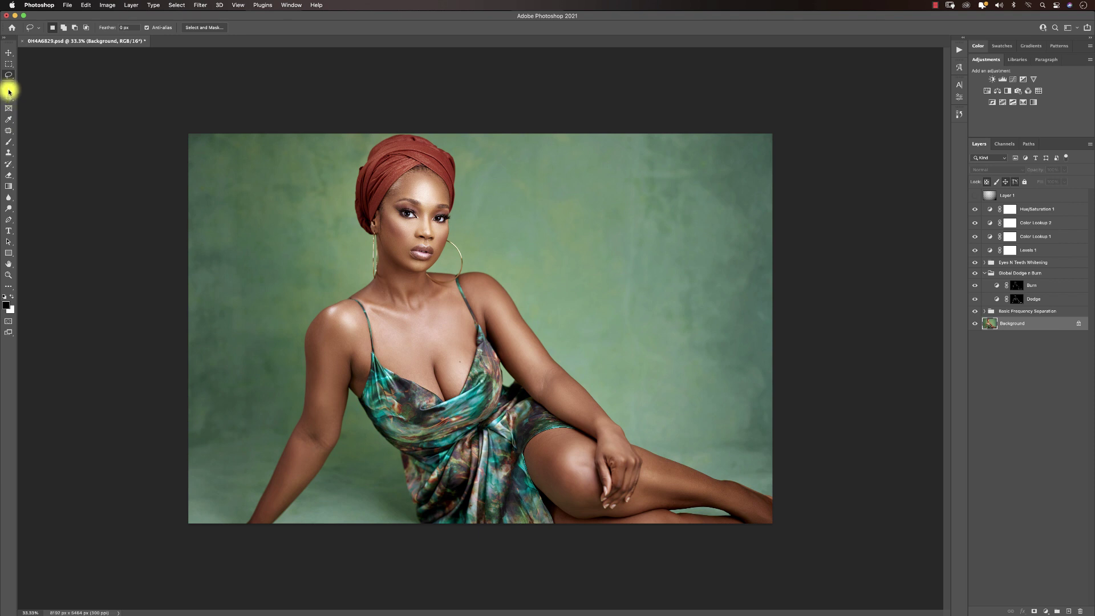
left_click(9, 90)
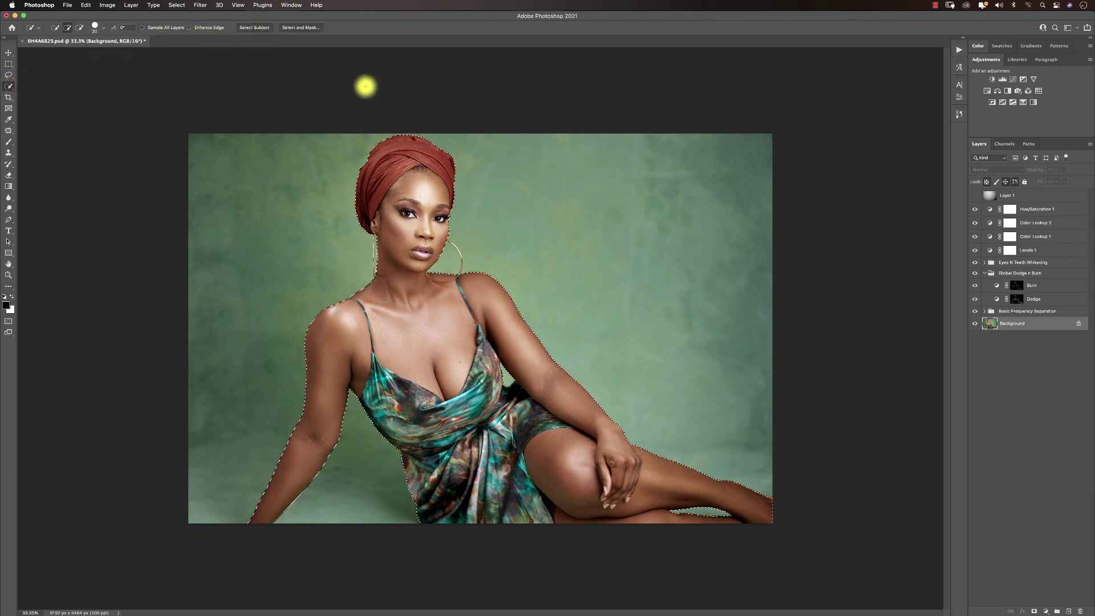
Show Layer 1 again, mask it from the subject selection and invert the mask so the vignette affects only the backdrop
left_click(1000, 196)
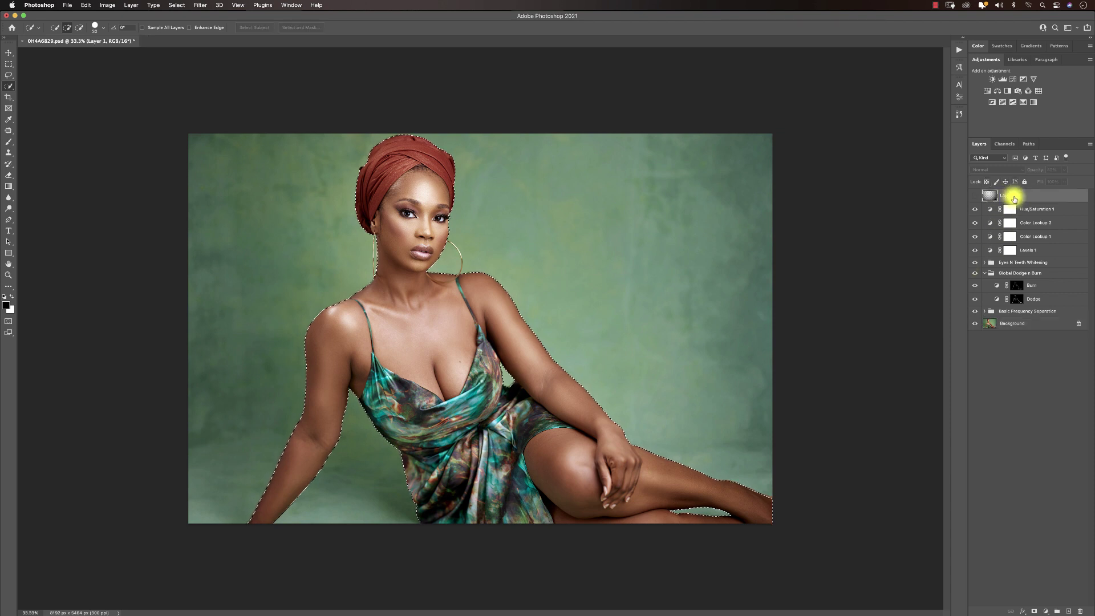
left_click(974, 196)
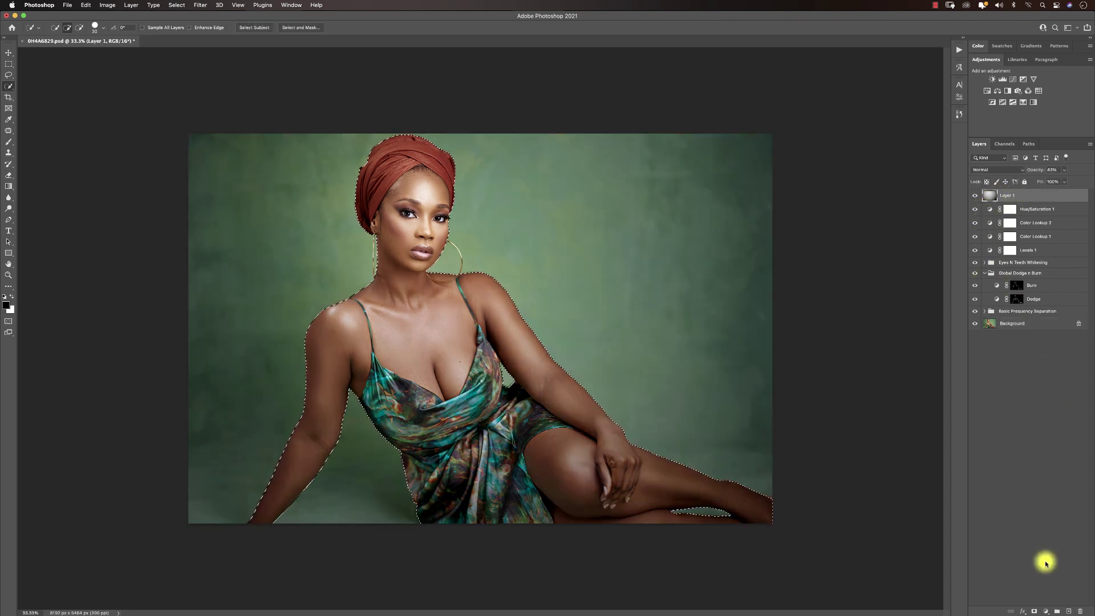
left_click(1034, 610)
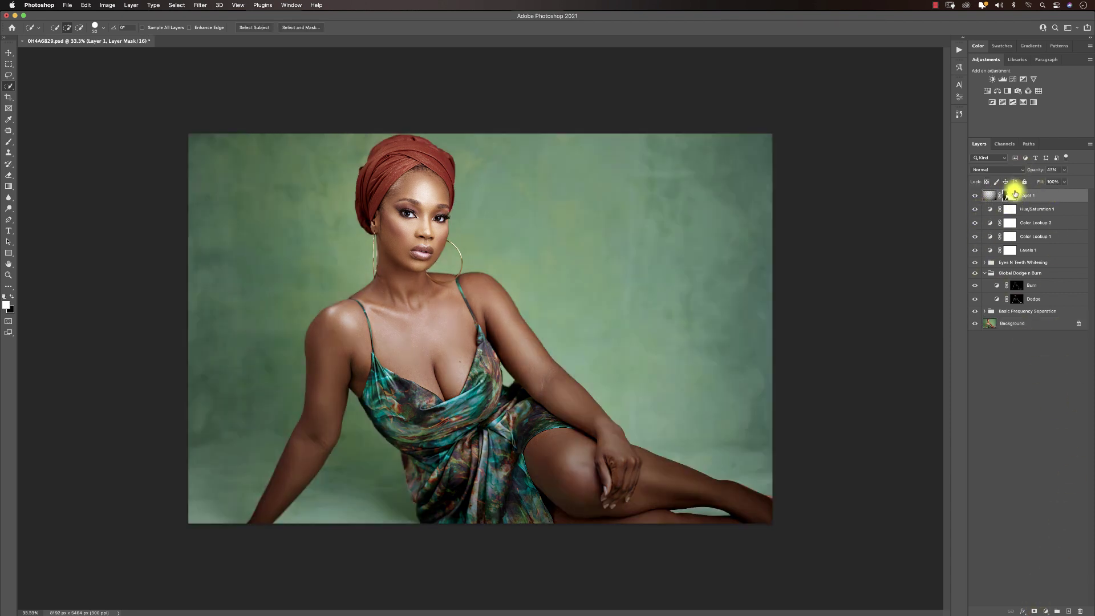
left_click(973, 196)
left_click(974, 197)
key("super+i")
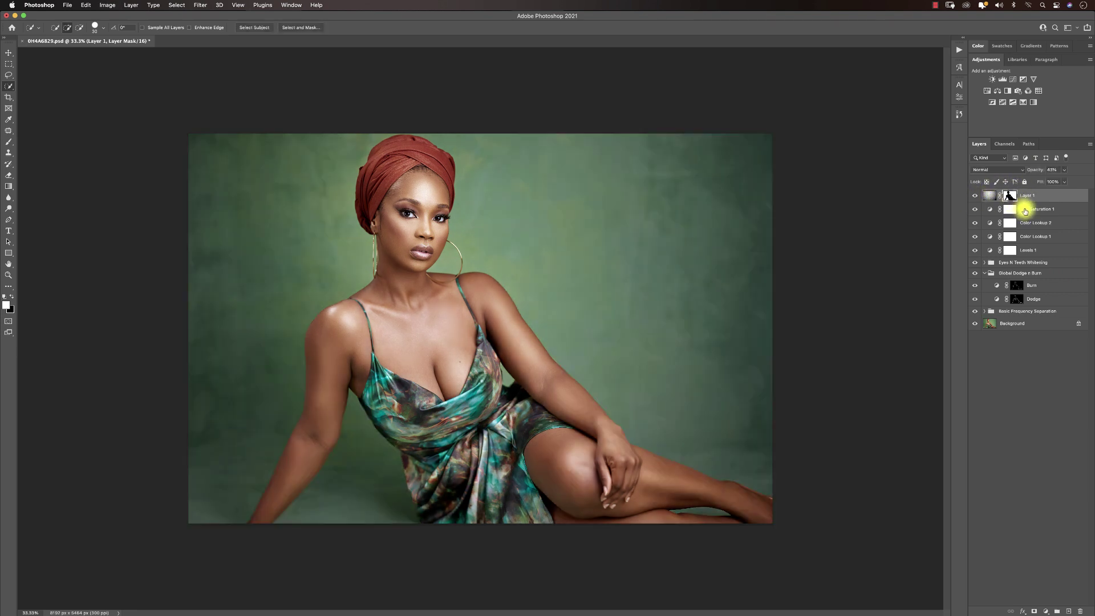
Compare the portrait with and without the masked vignette layer
left_click(977, 198)
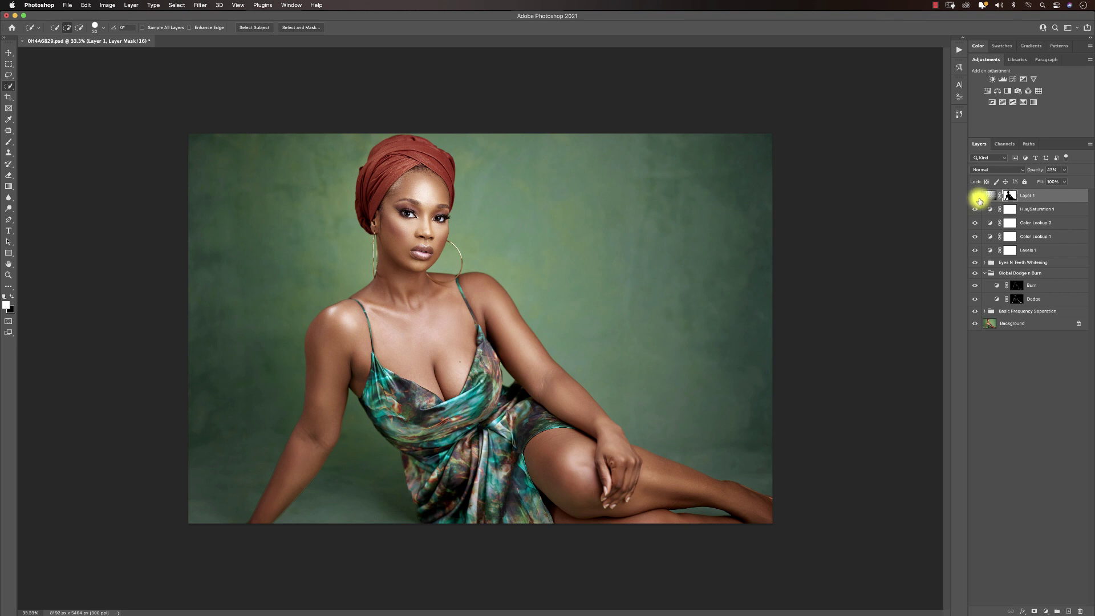
left_click(975, 197)
left_click(976, 199)
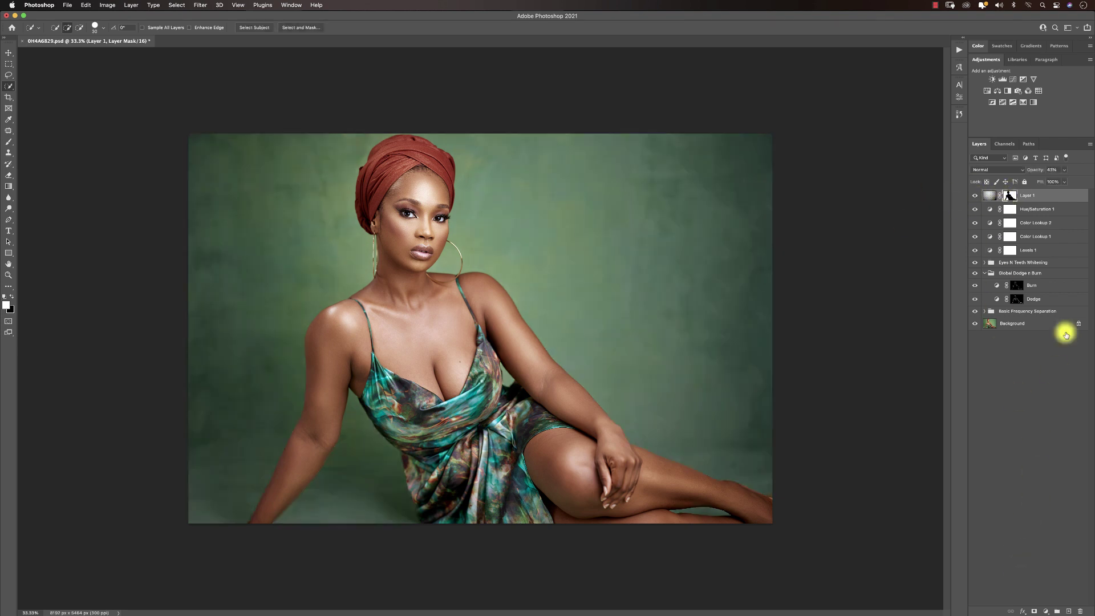
left_click(970, 198)
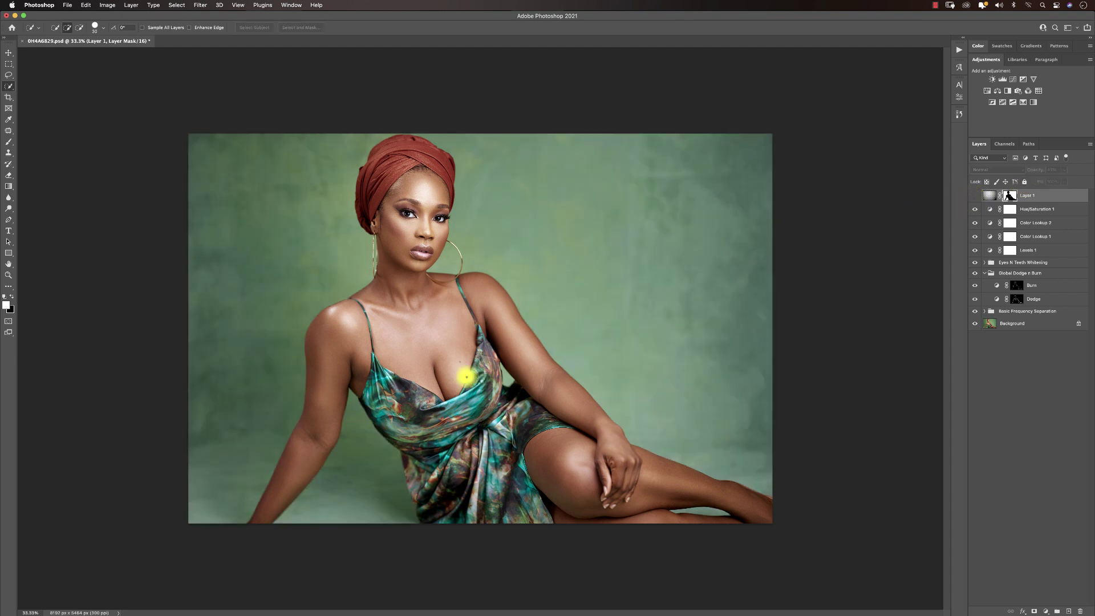
left_click(979, 199)
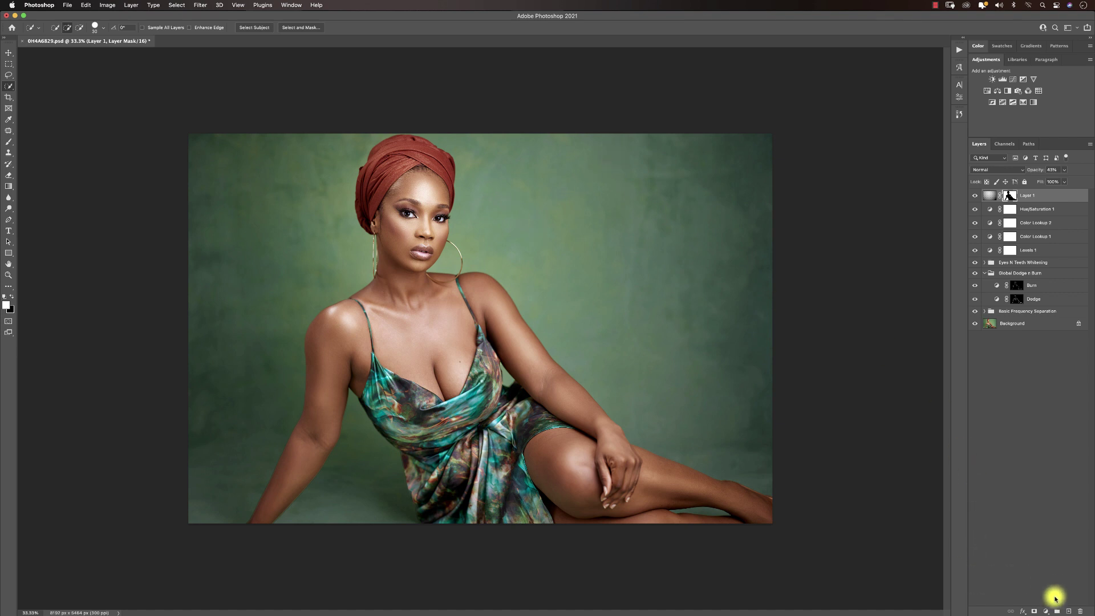
Try a darkening Curves adjustment clipped to the gradient layer and undo it, including the new layer
left_click(1046, 612)
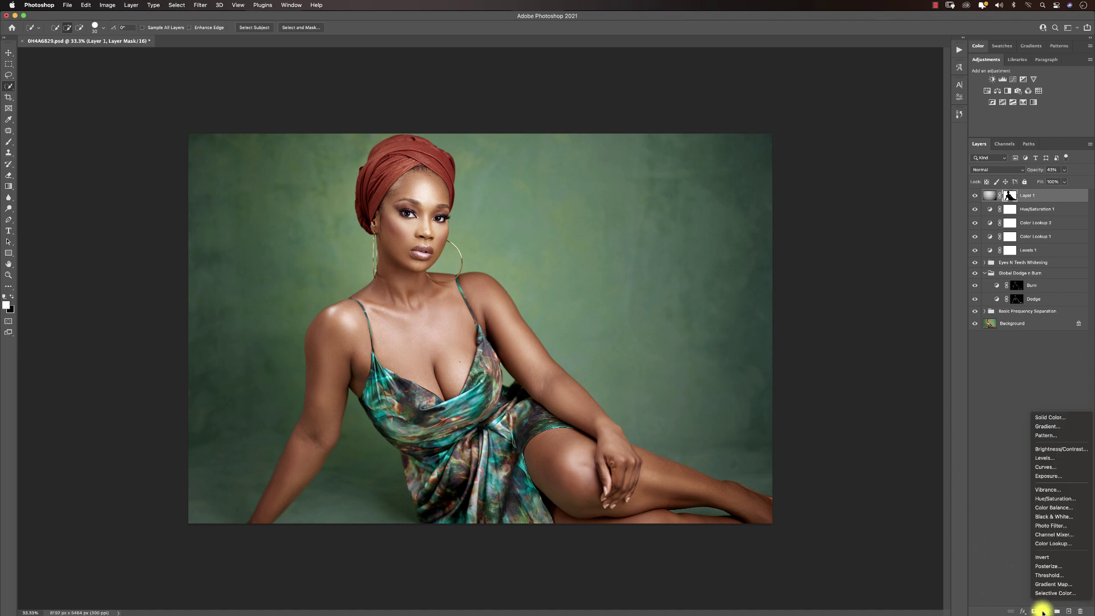
left_click(1046, 468)
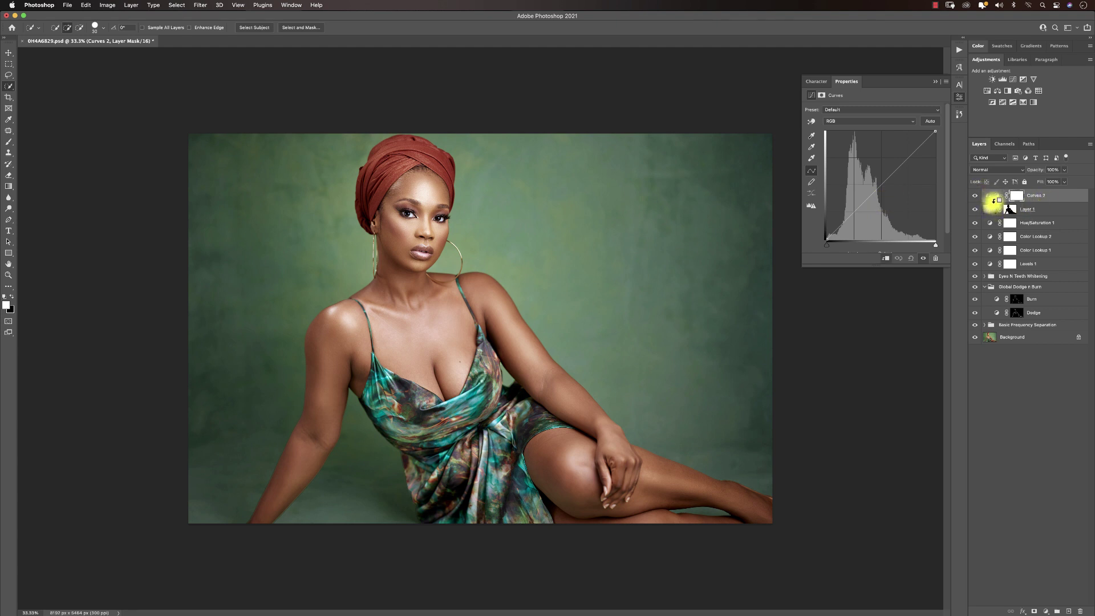
left_click(994, 201, "alt")
left_click_drag(850, 215, 856, 223)
left_click_drag(895, 183, 861, 225)
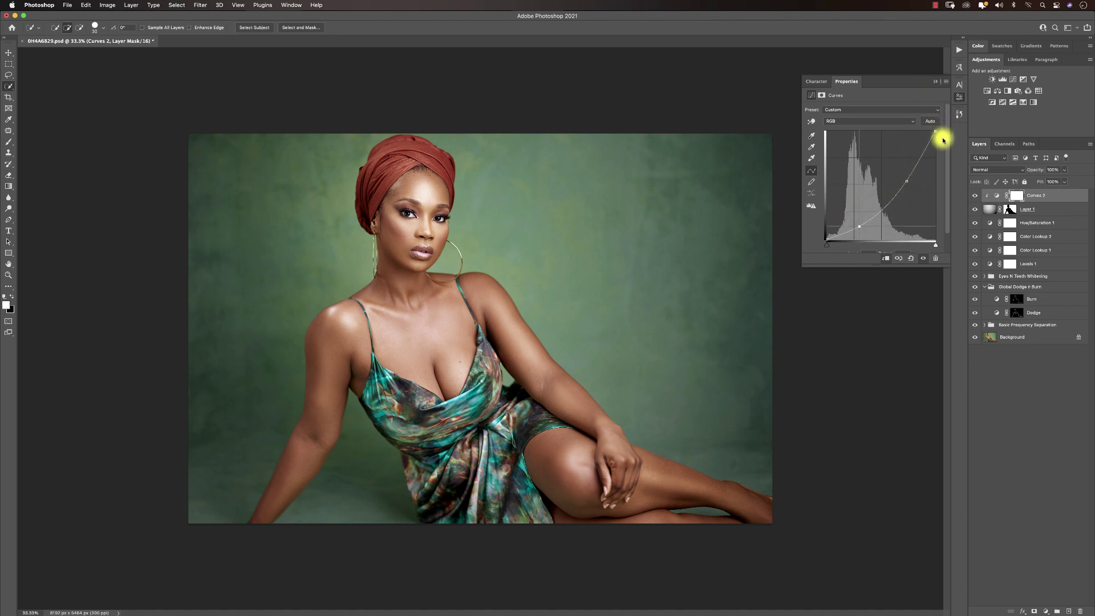
key("super+z")
key("super+z")
key("super+z")
key("super+z")
key("super+z")
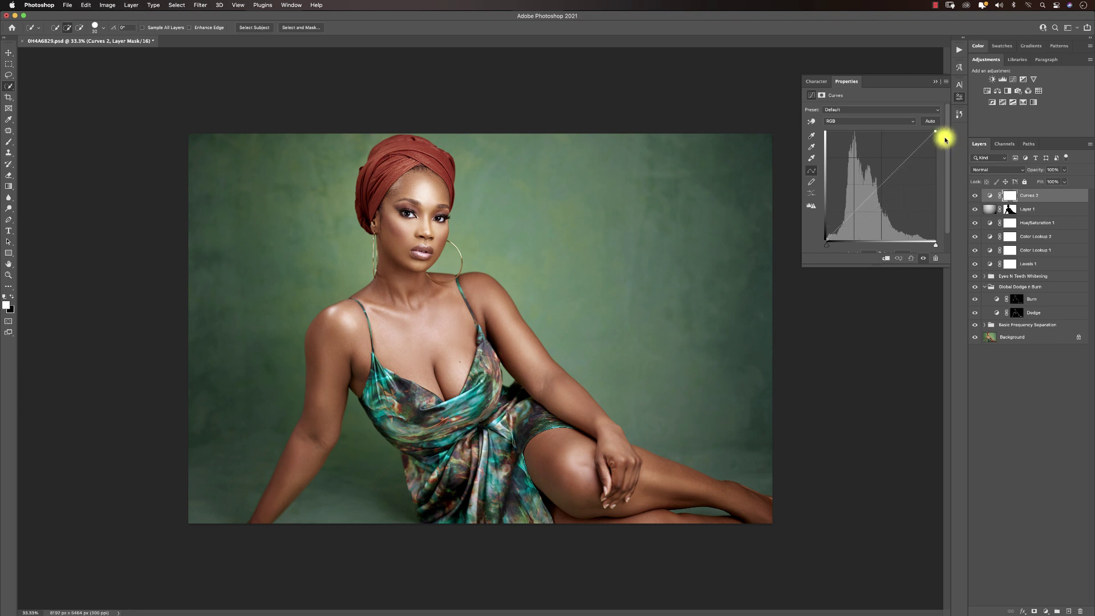
left_click(979, 199)
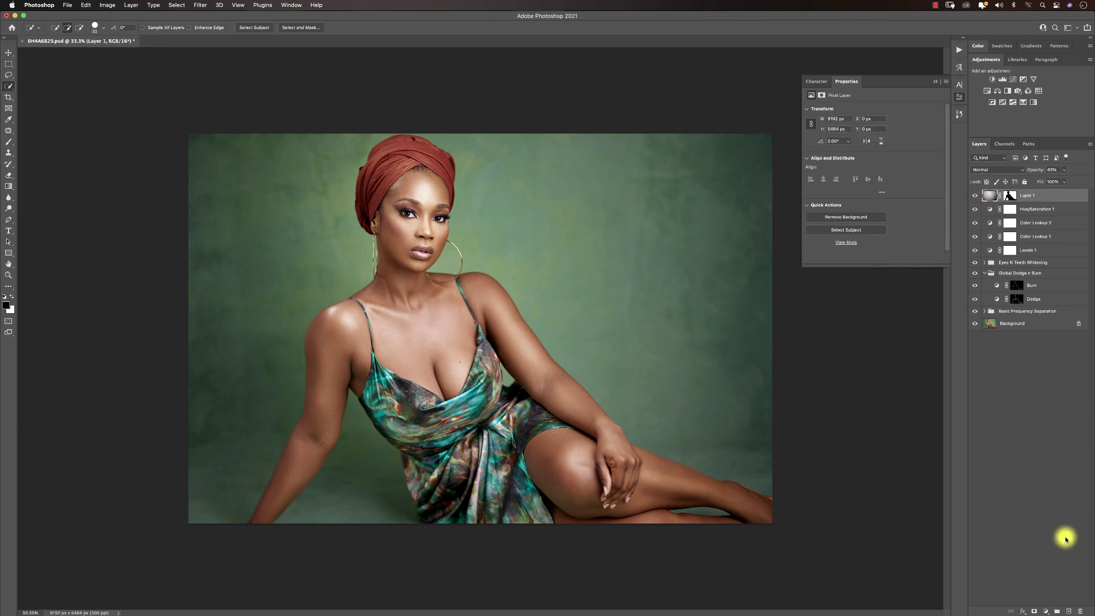
Add a Curves adjustment layer above Layer 1 and replace its mask with a copy of Layer 1's backdrop mask
left_click(1045, 608)
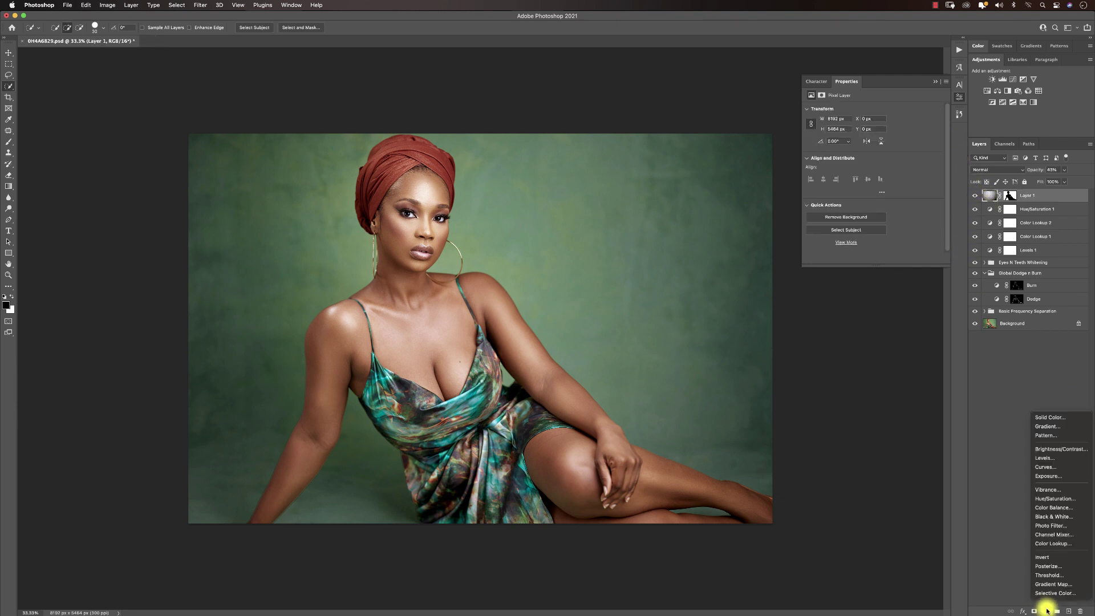
left_click(1044, 466)
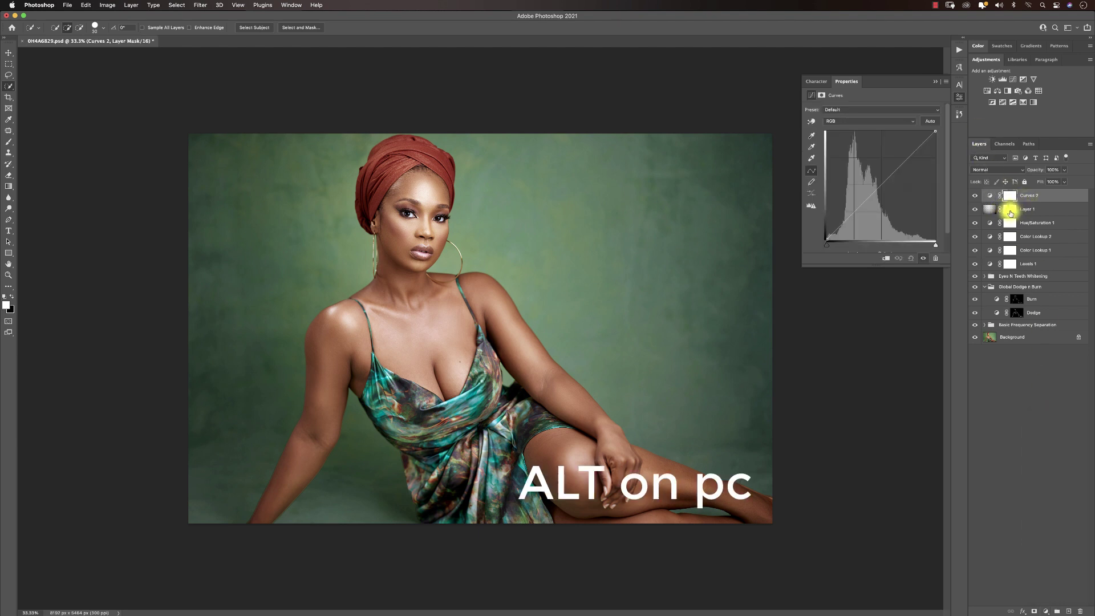
left_click_drag(1010, 212, 1011, 196)
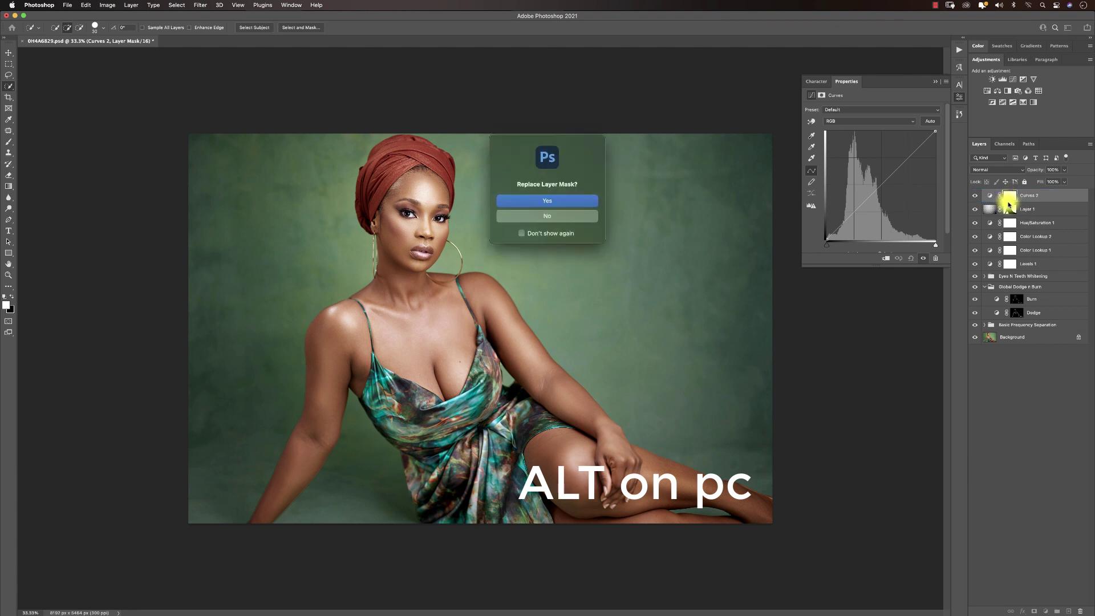
left_click(549, 194)
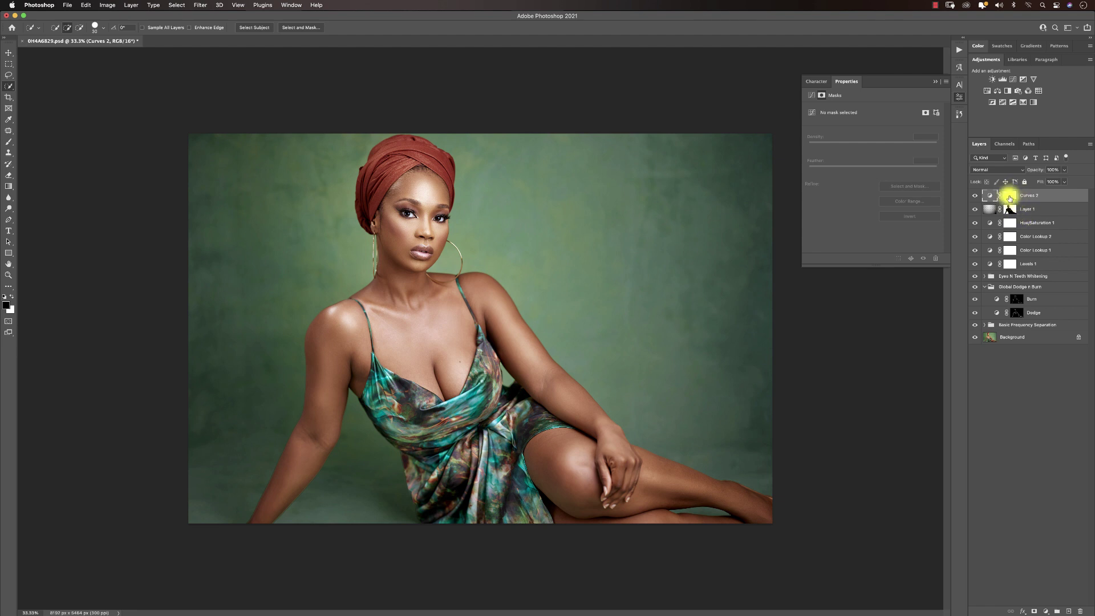
Anchor the shadows with a lower curve point and raise an upper point on the RGB curve to brighten the backdrop's lighter tones
left_click(987, 195)
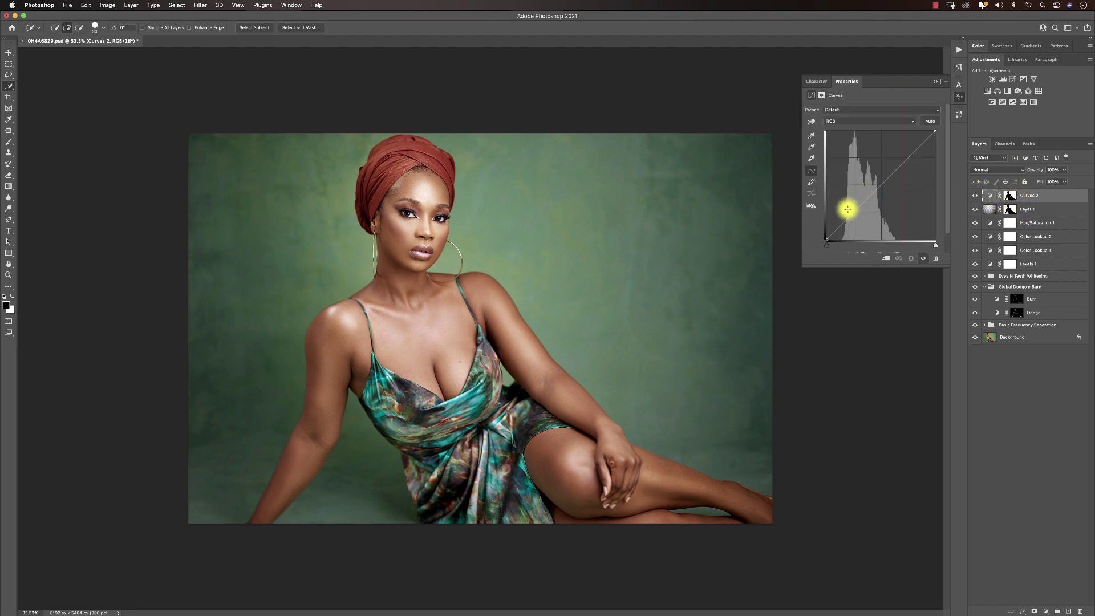
left_click_drag(847, 209, 855, 212)
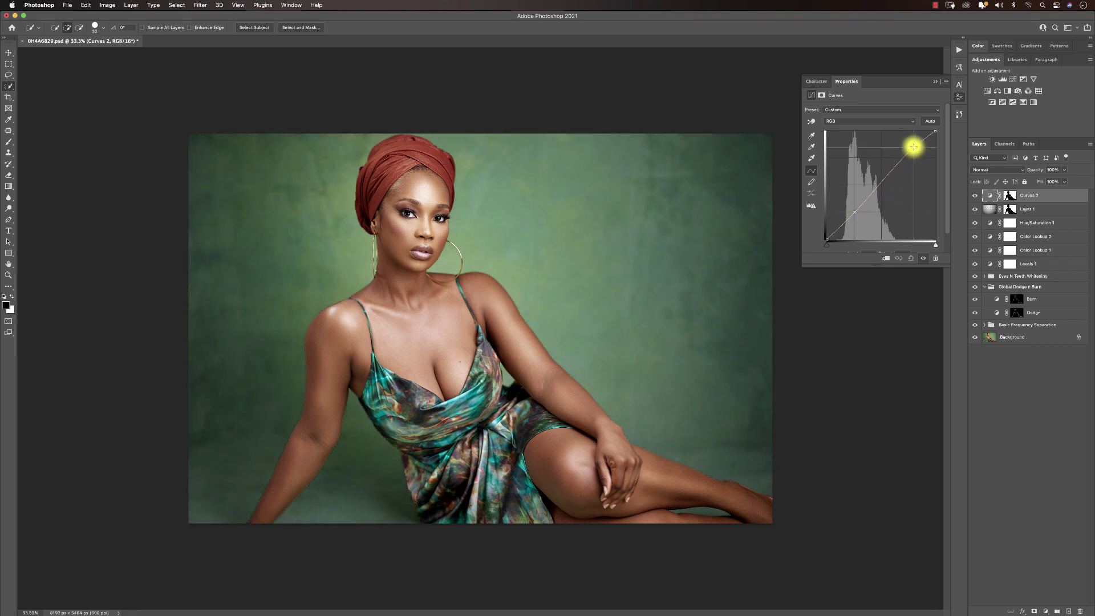
left_click_drag(914, 148, 911, 140)
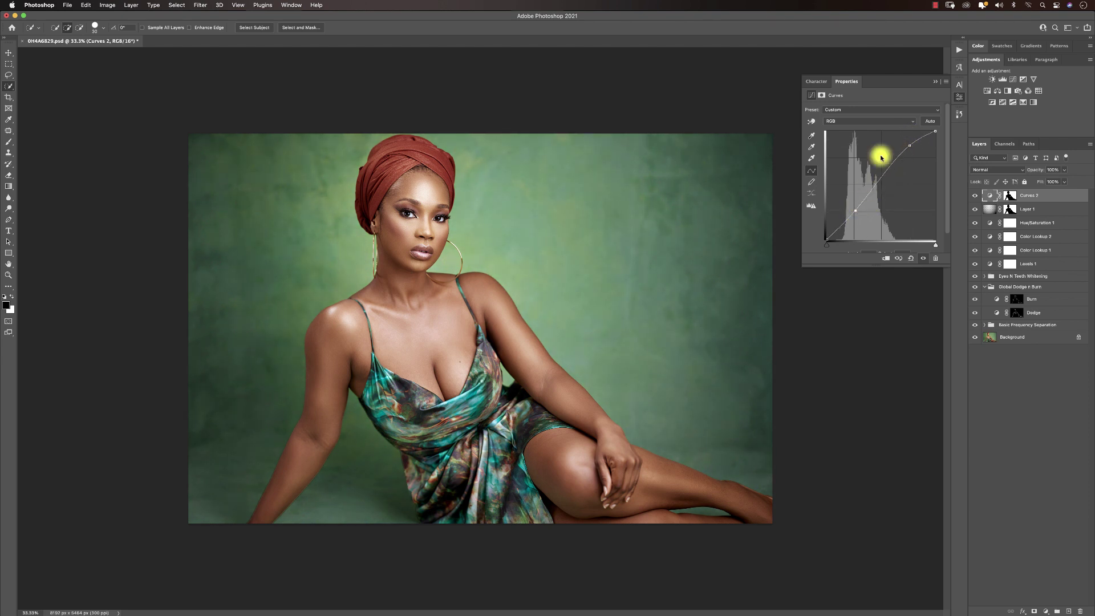
Add a new layer above the Curves layer and draw a reversed radial gradient from beside the face to below the photo
left_click(934, 82)
key("z")
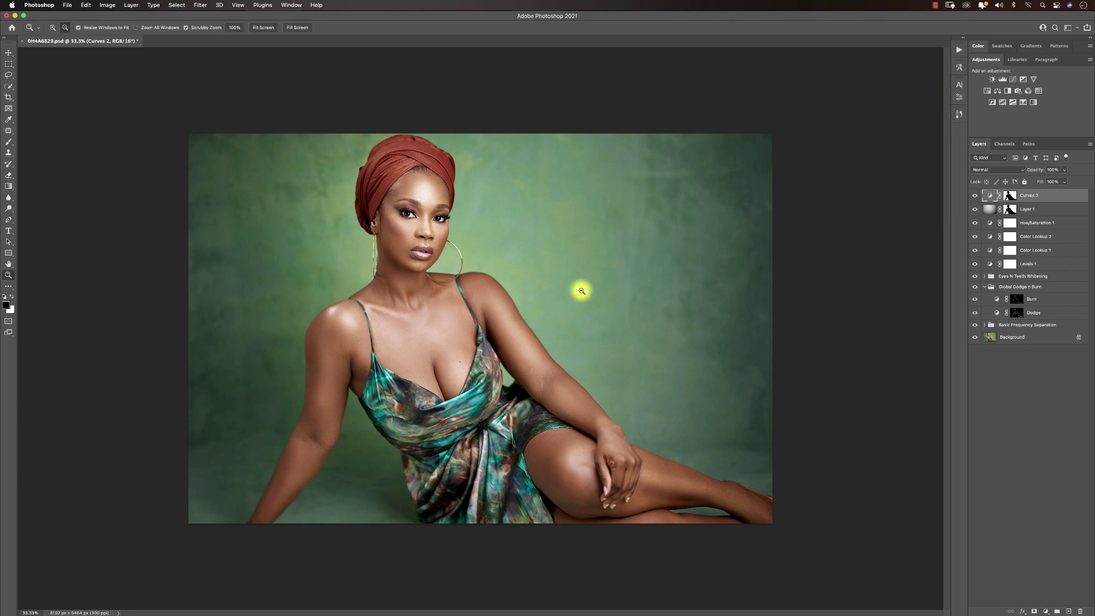
left_click(527, 324, "alt")
left_click(548, 279, "alt")
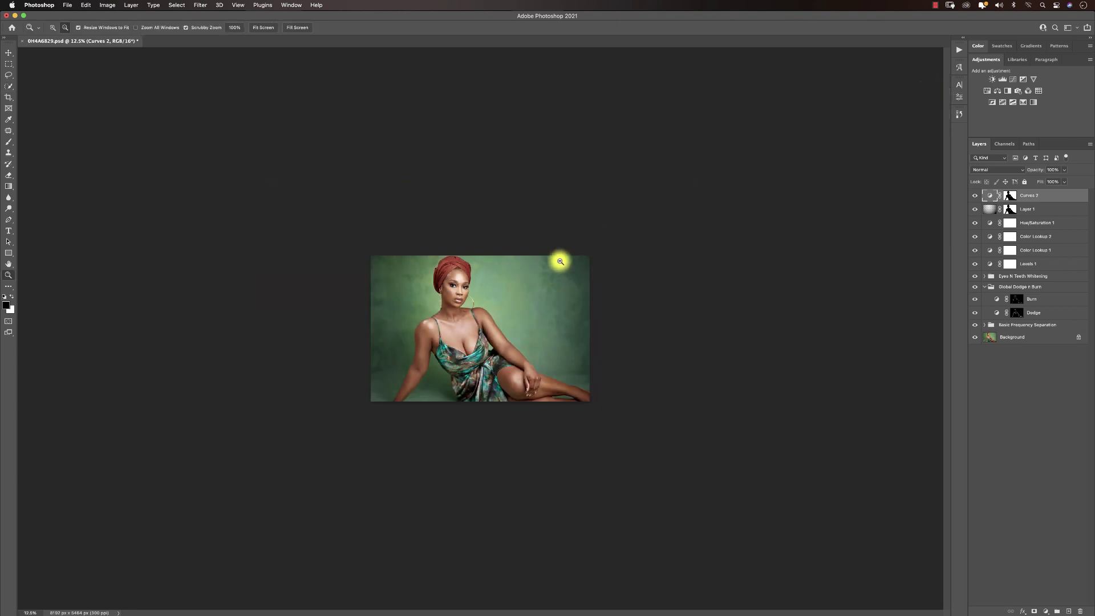
left_click(482, 298)
key("w")
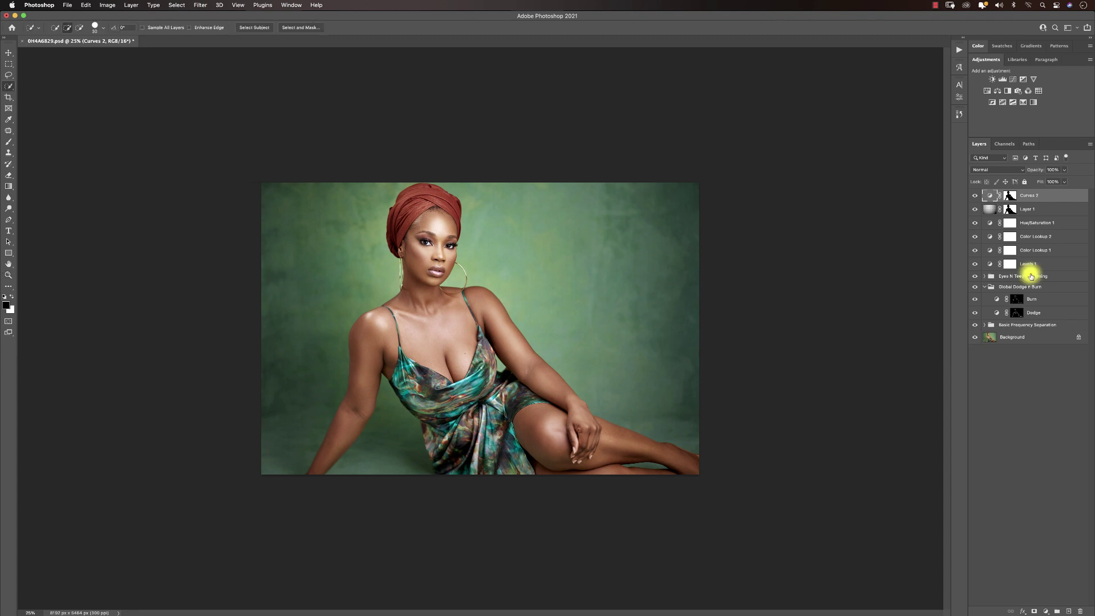
left_click(1068, 611)
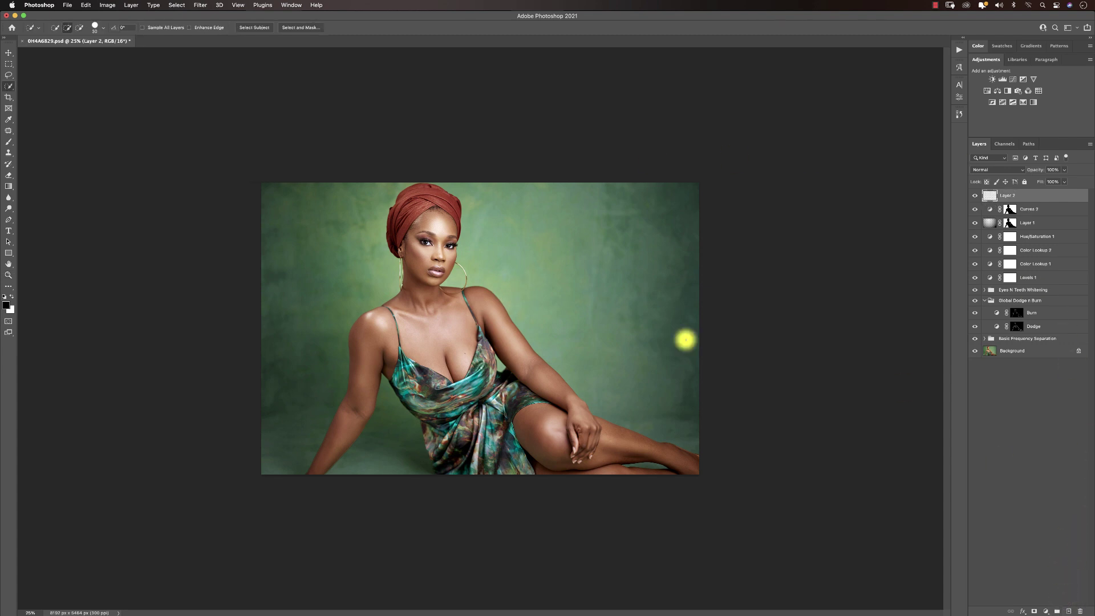
left_click(9, 186)
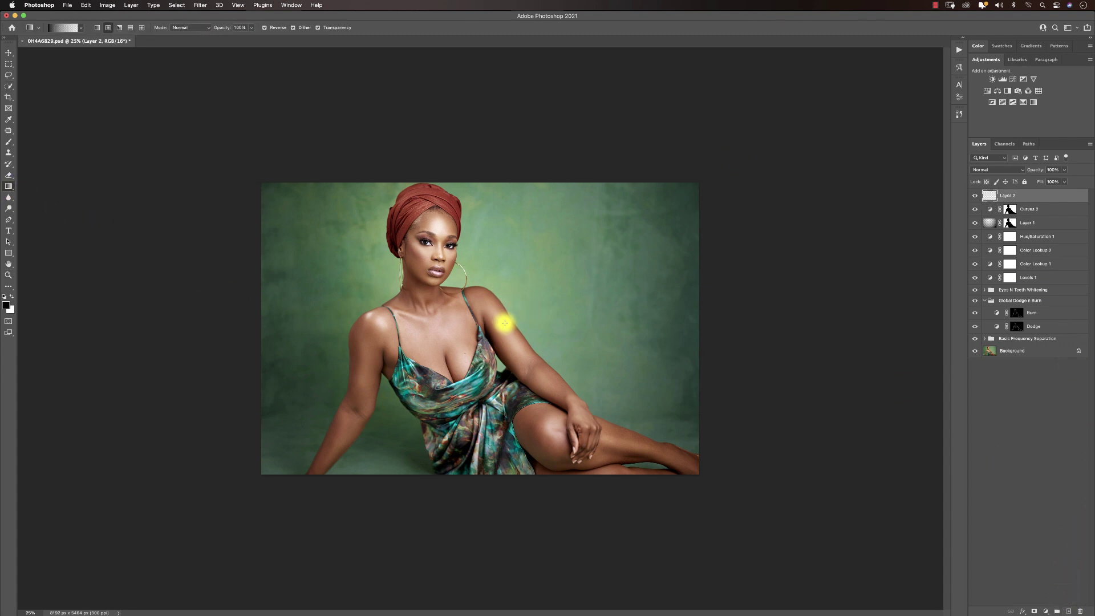
left_click_drag(457, 264, 505, 505)
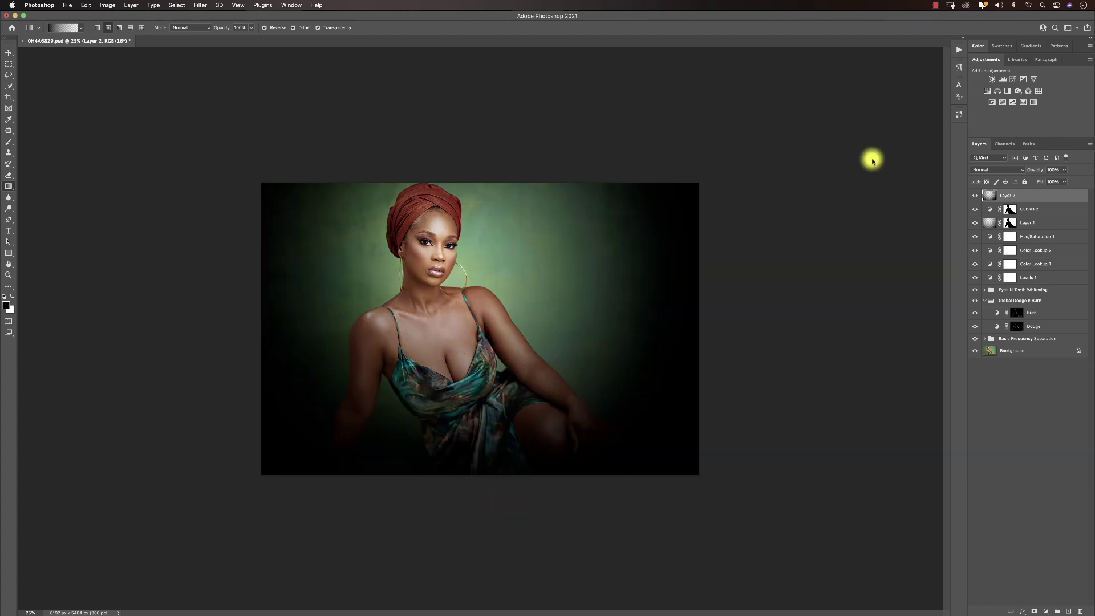
Reduce the new gradient layer's opacity to 29% for a subtle vignette over the whole portrait
left_click(1064, 169)
left_click(1036, 182)
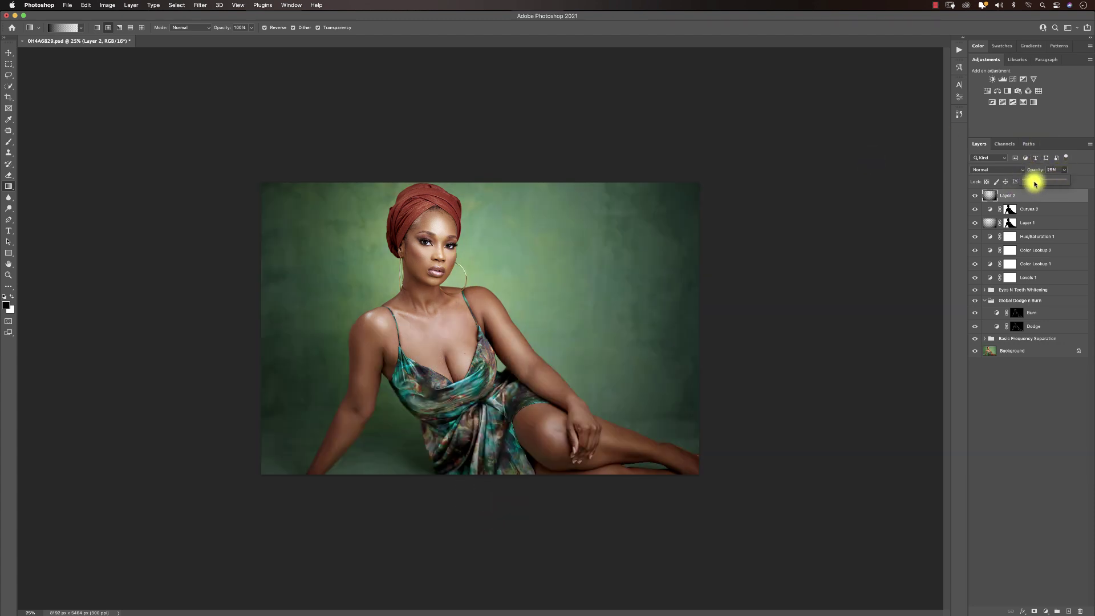
left_click_drag(1036, 182, 1036, 183)
left_click(1015, 162)
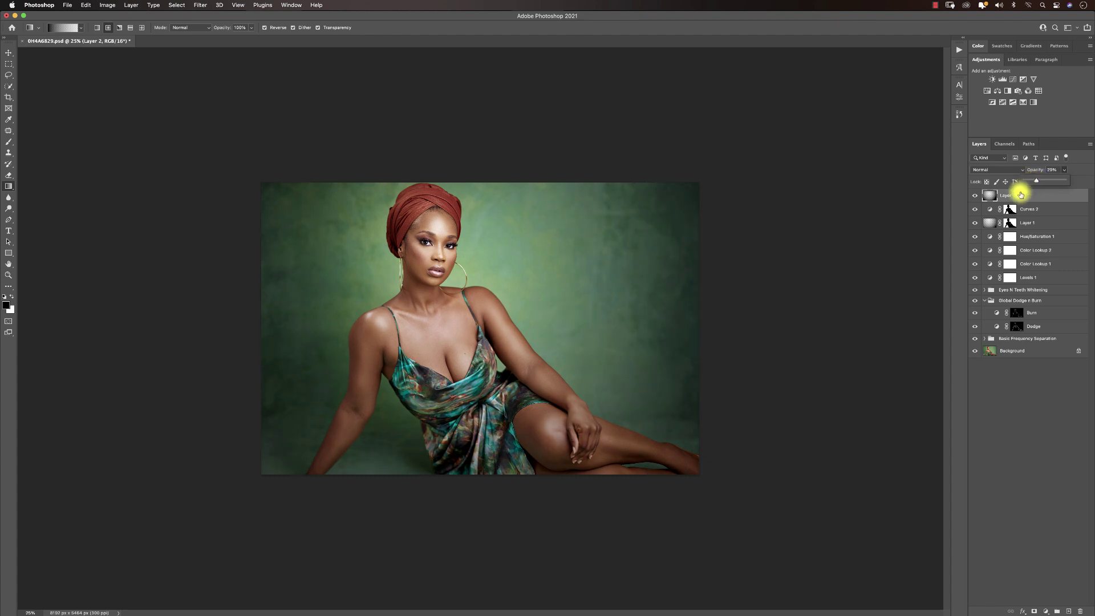
Inspect the vignette at several magnifications and compare the portrait with and without the masked gradient in Layer 1
key("z")
left_click(527, 353)
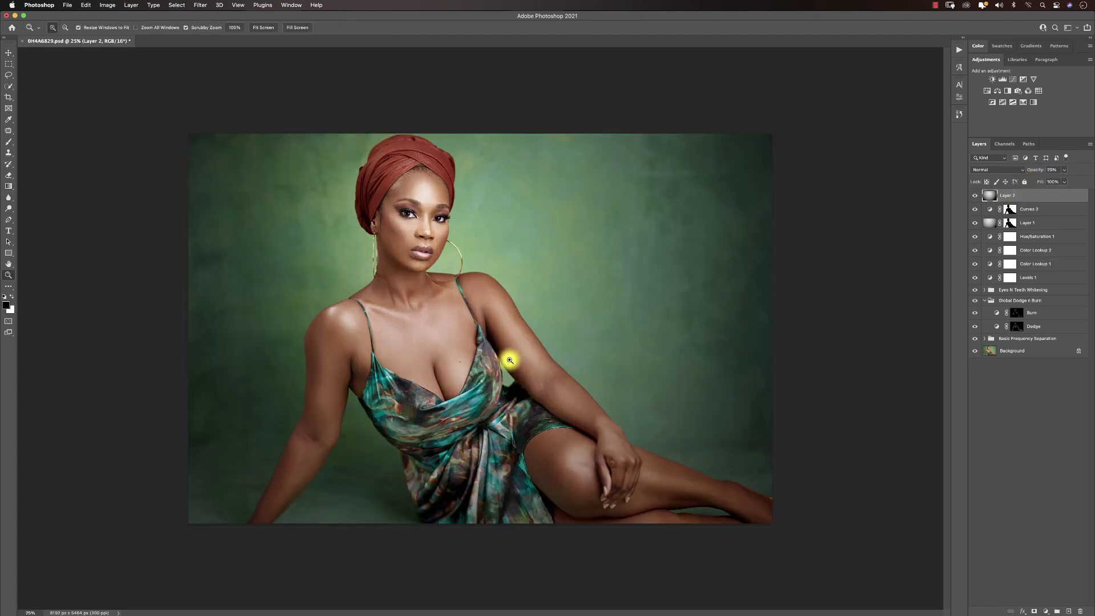
left_click(514, 342)
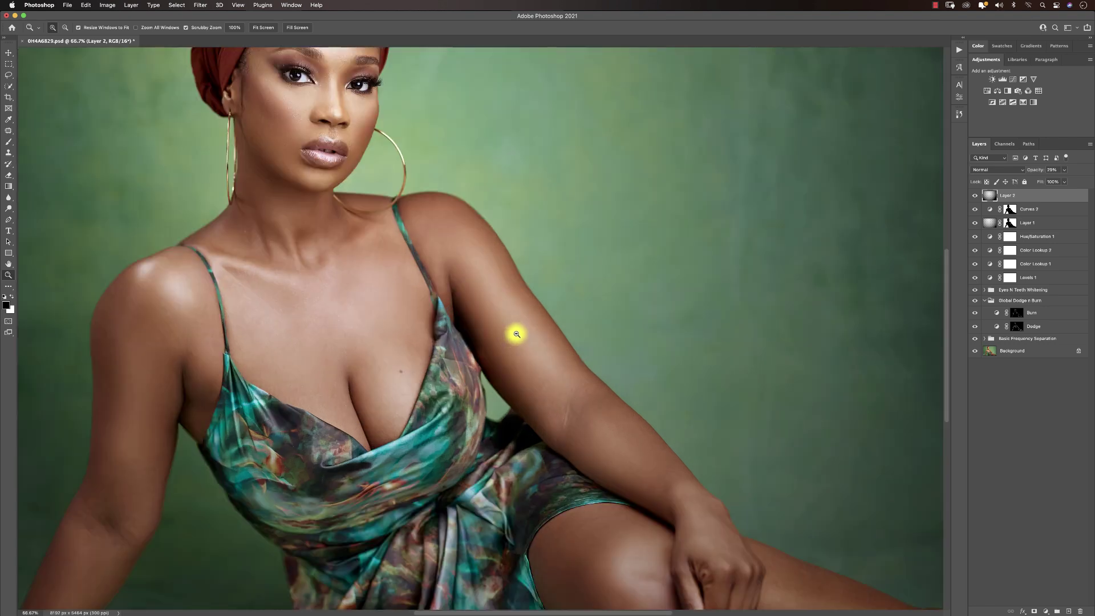
left_click(533, 325, "alt")
key("g")
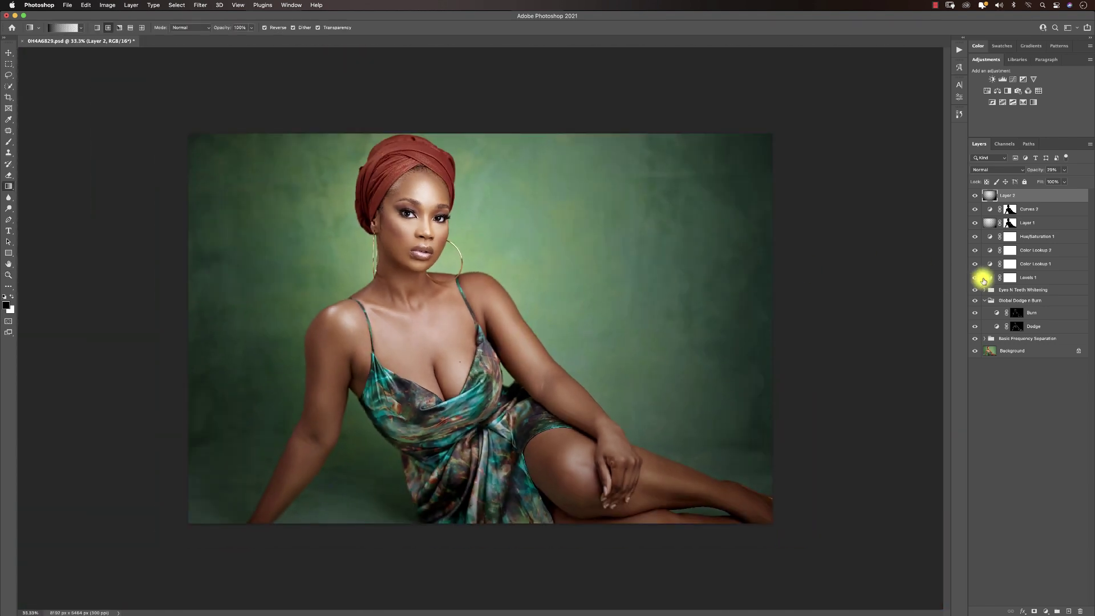
left_click(976, 223)
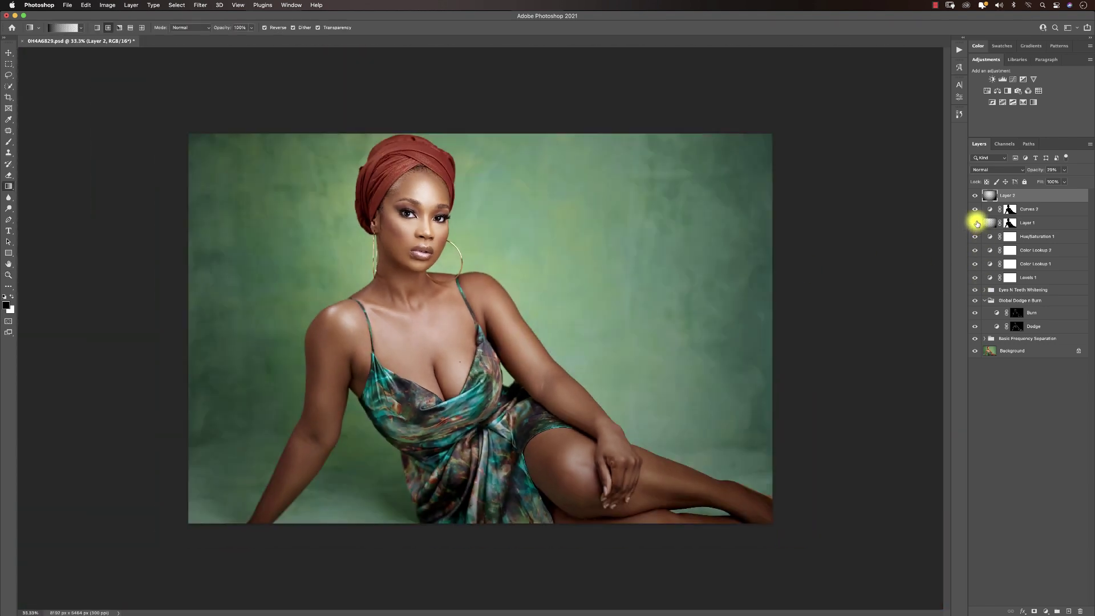
left_click(976, 223)
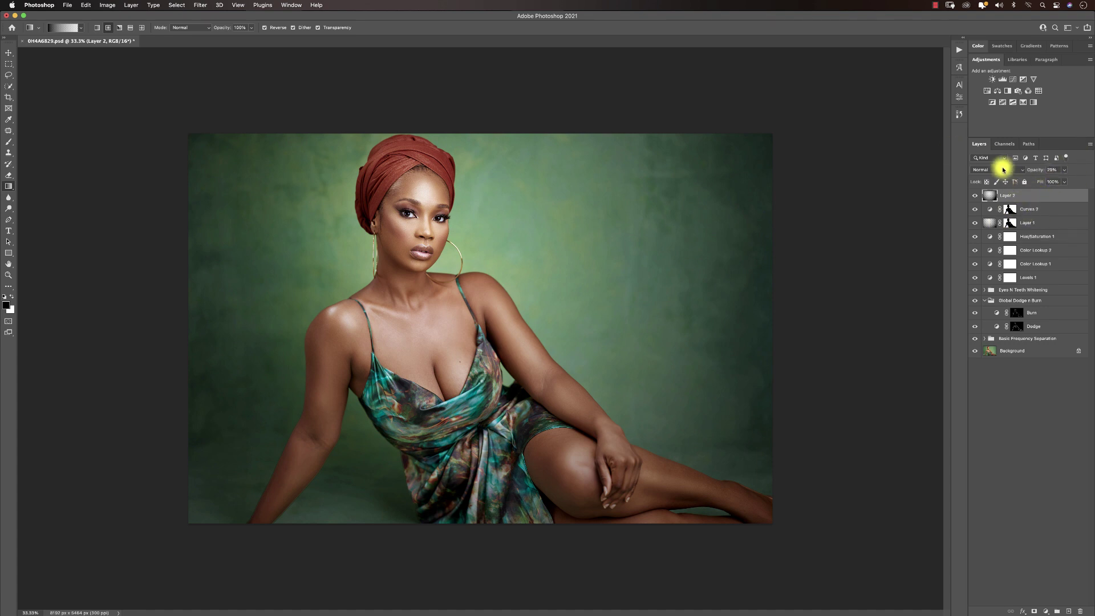
left_click(990, 223)
left_click(997, 169)
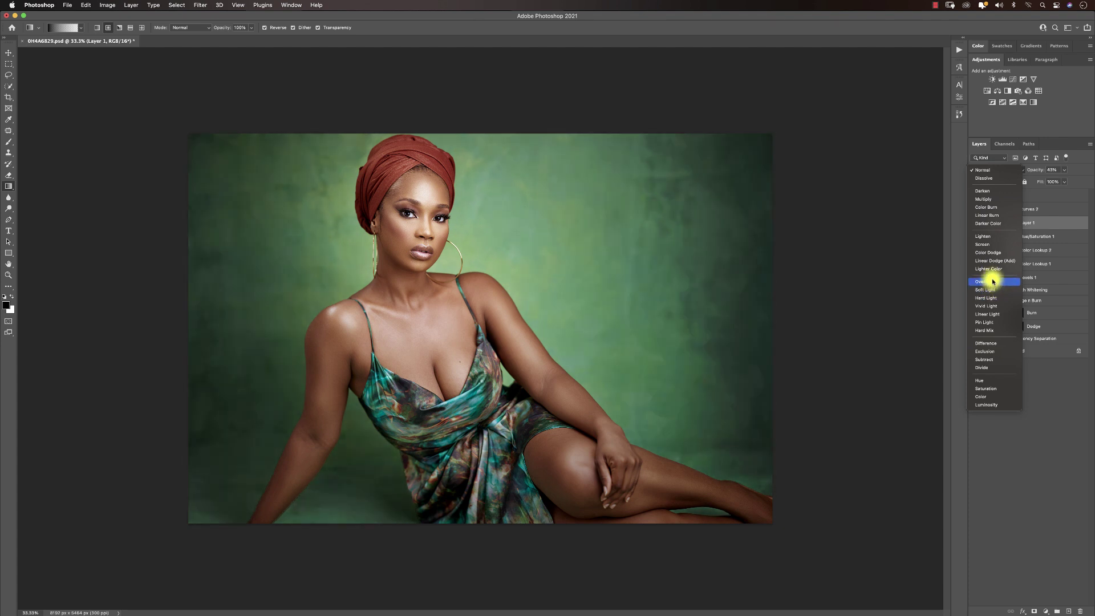
left_click(1002, 172)
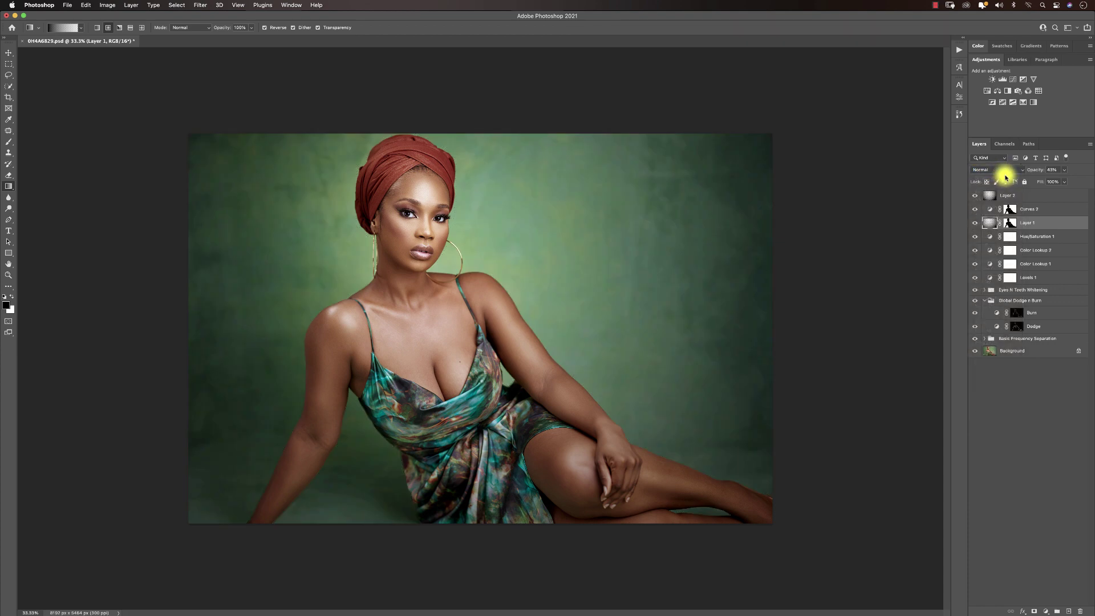
Review the portrait at different magnifications and compare the full retouch with the original Background layer alone
key("z")
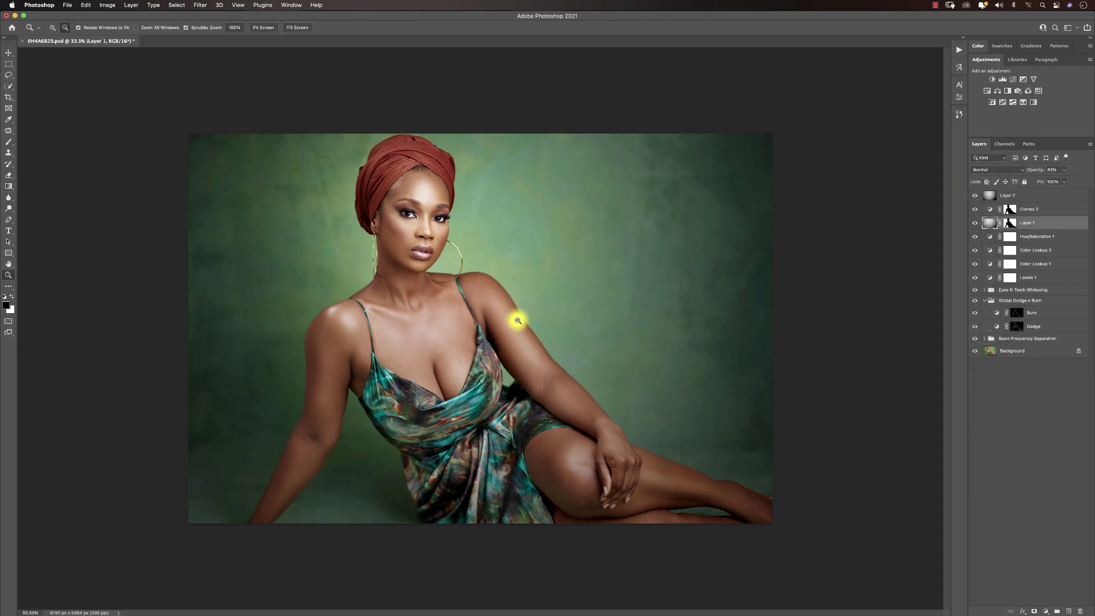
left_click(499, 327, "alt")
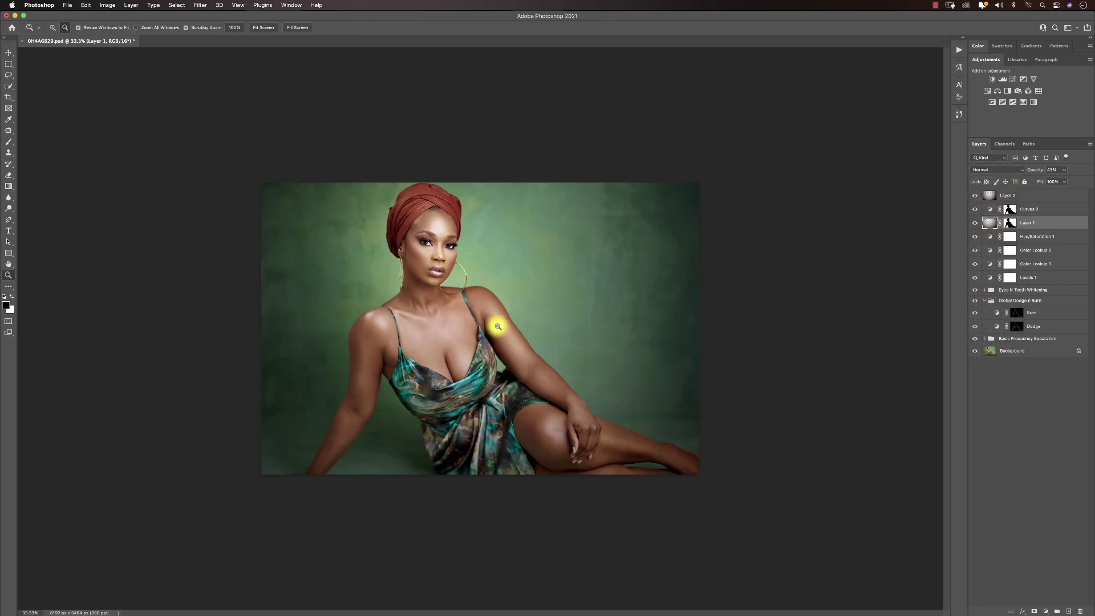
left_click(498, 327, "alt")
left_click(498, 327, "alt")
left_click(499, 327, "alt")
left_click(499, 328, "alt")
left_click(499, 327)
left_click(499, 327)
left_click(500, 327)
left_click(500, 327)
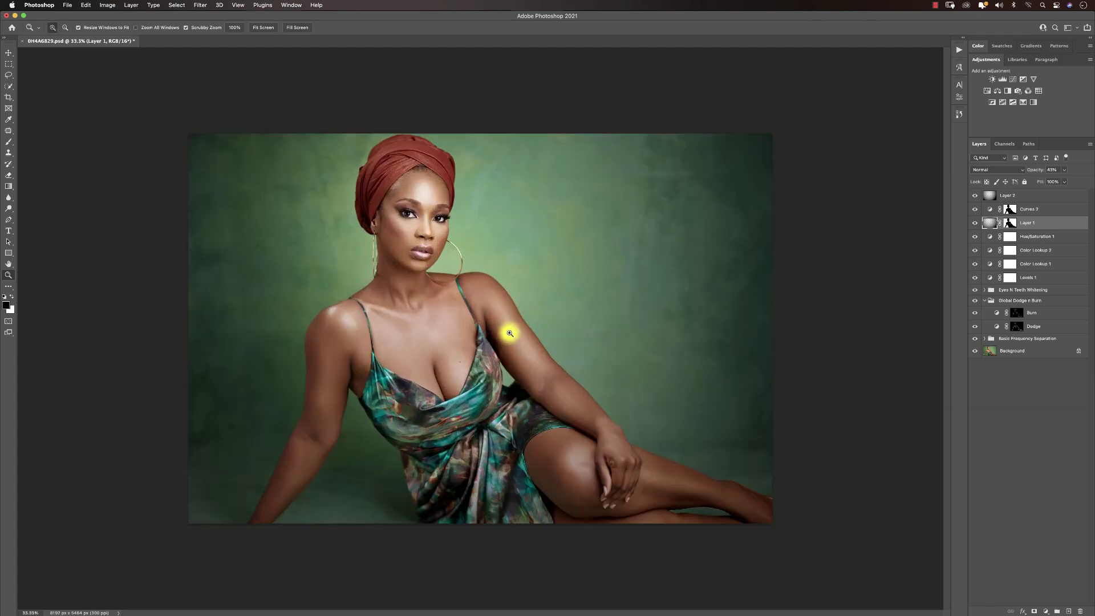
key("g")
left_click(973, 353, "alt")
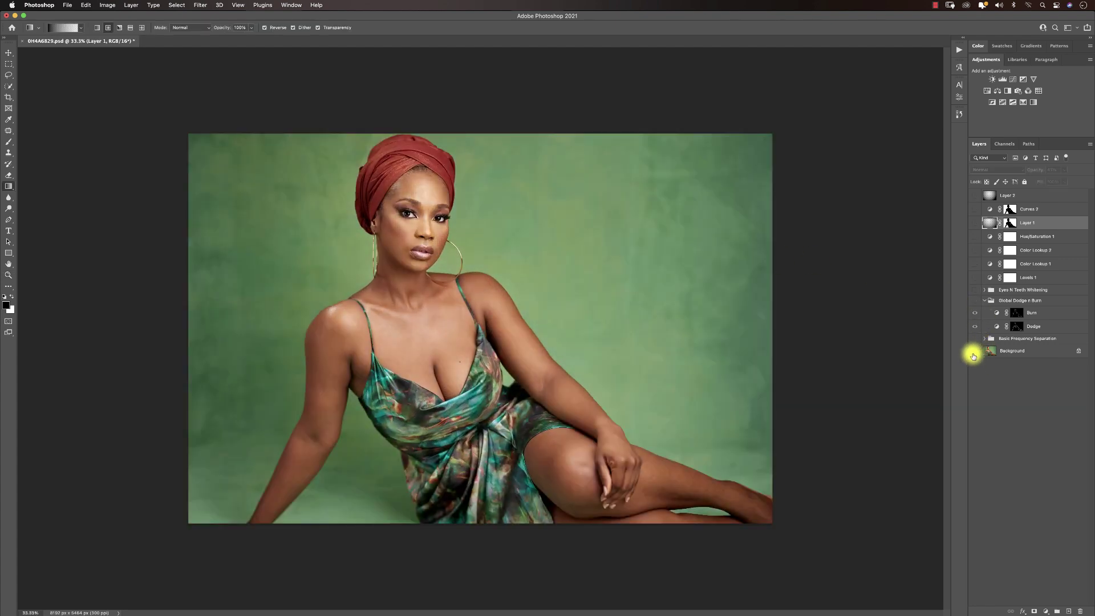
left_click(973, 356, "alt")
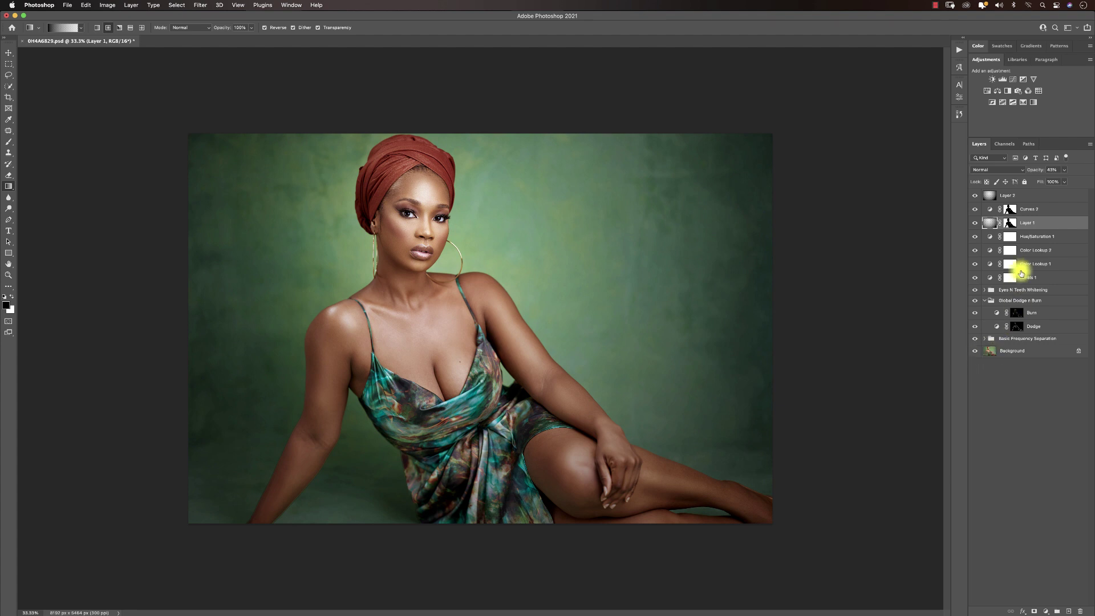
Lower the opacity of the Curves 2 layer to soften the backdrop contrast
left_click(1026, 195)
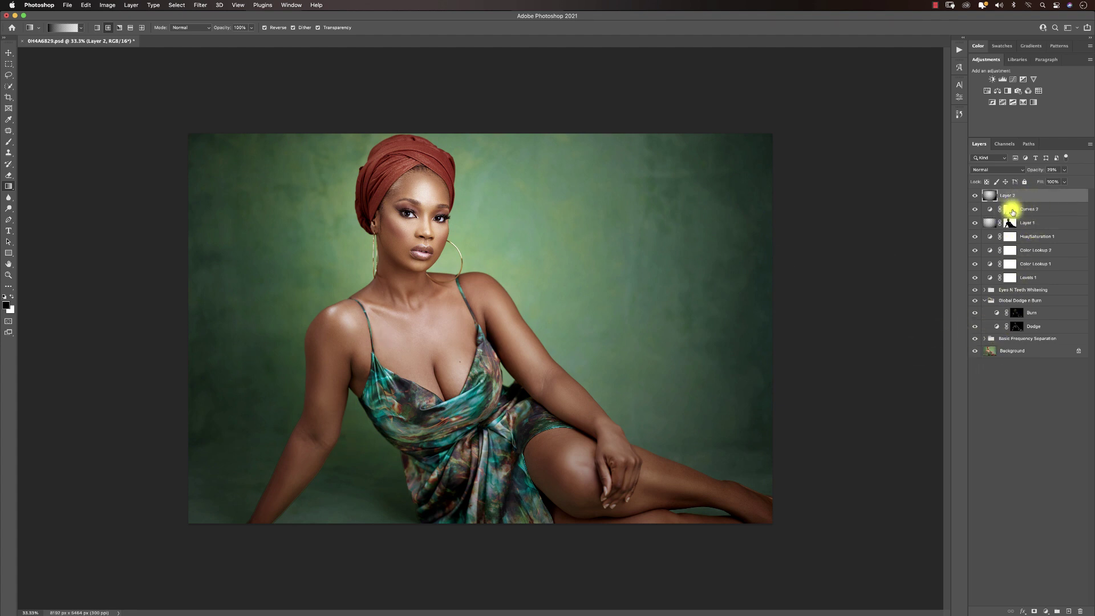
left_click(1028, 210)
left_click(1064, 170)
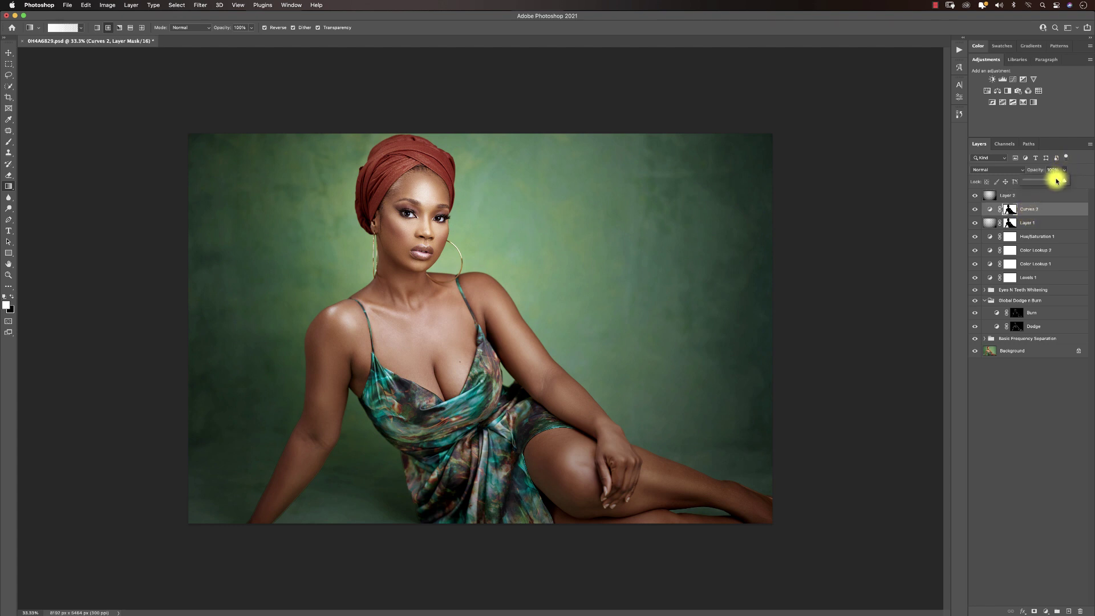
left_click_drag(1047, 182, 1050, 181)
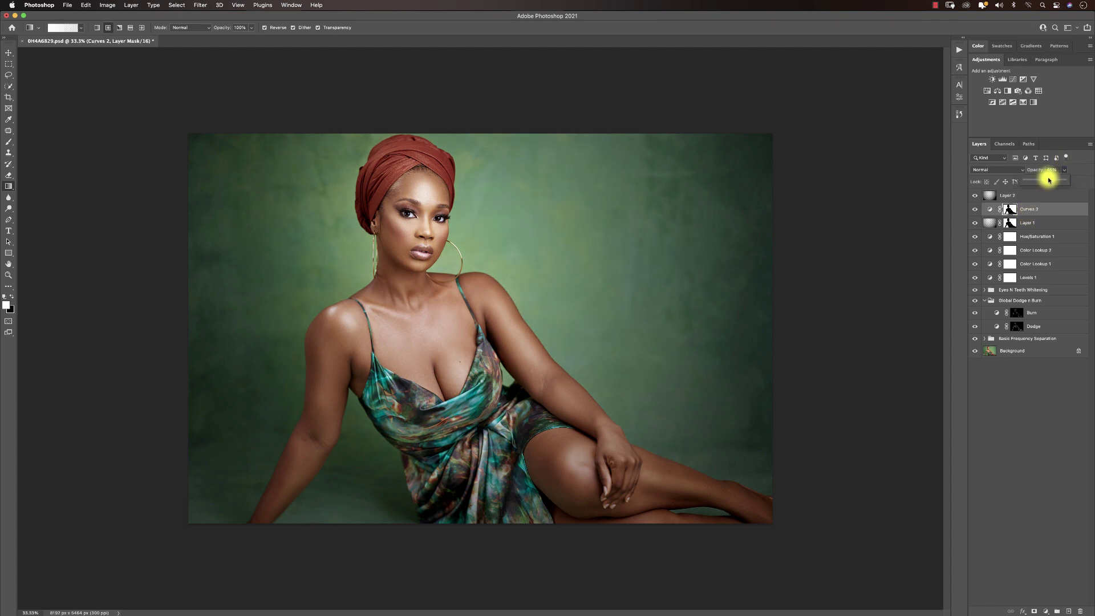
Lower Layer 1's opacity to lighten the backdrop vignette and compare the portrait with and without that layer
left_click(1033, 221)
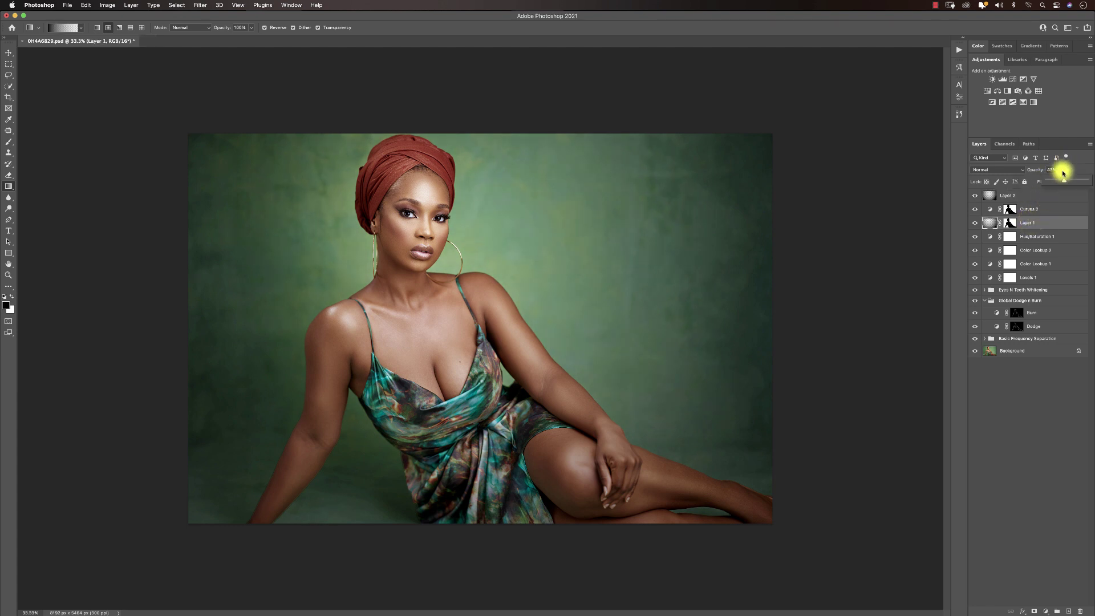
left_click_drag(1052, 182, 1055, 181)
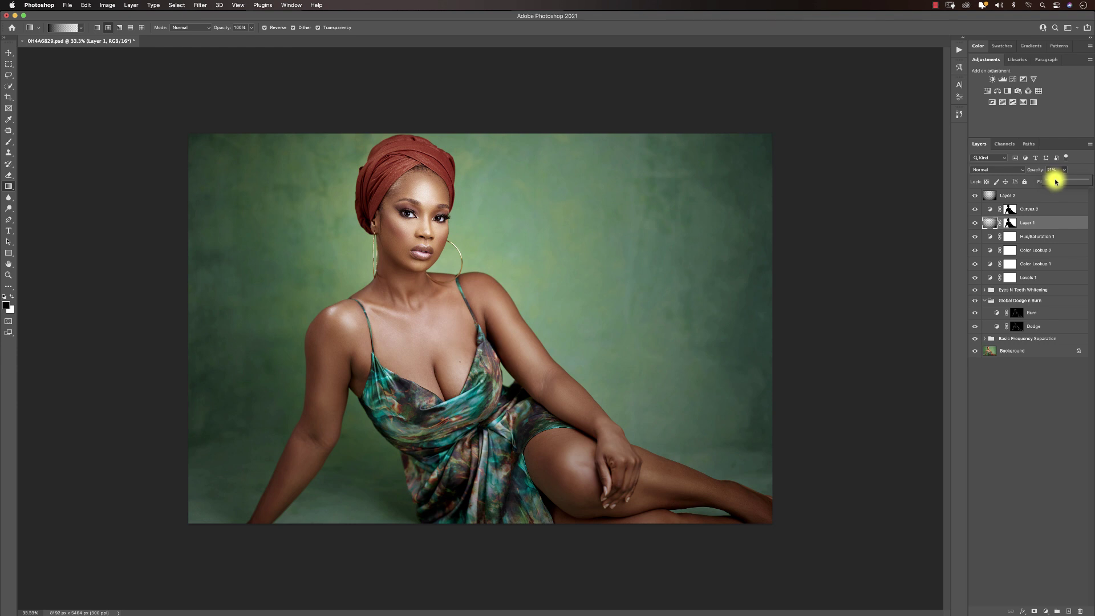
left_click(976, 224)
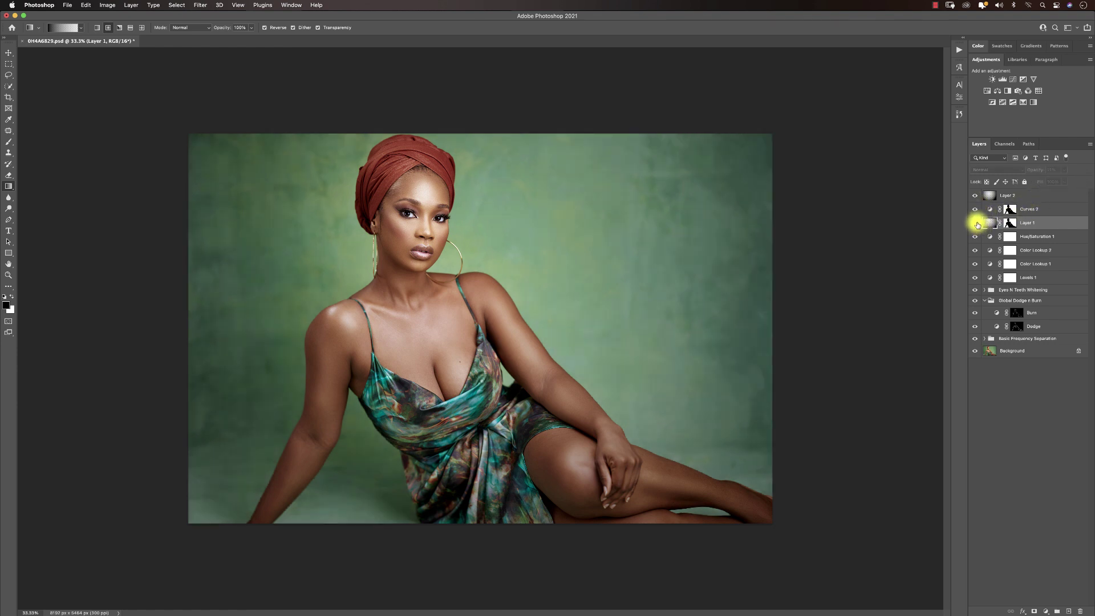
left_click(976, 223)
Set the Curves 2 layer to 71% opacity and the Layer 2 vignette to 30%
left_click(999, 207)
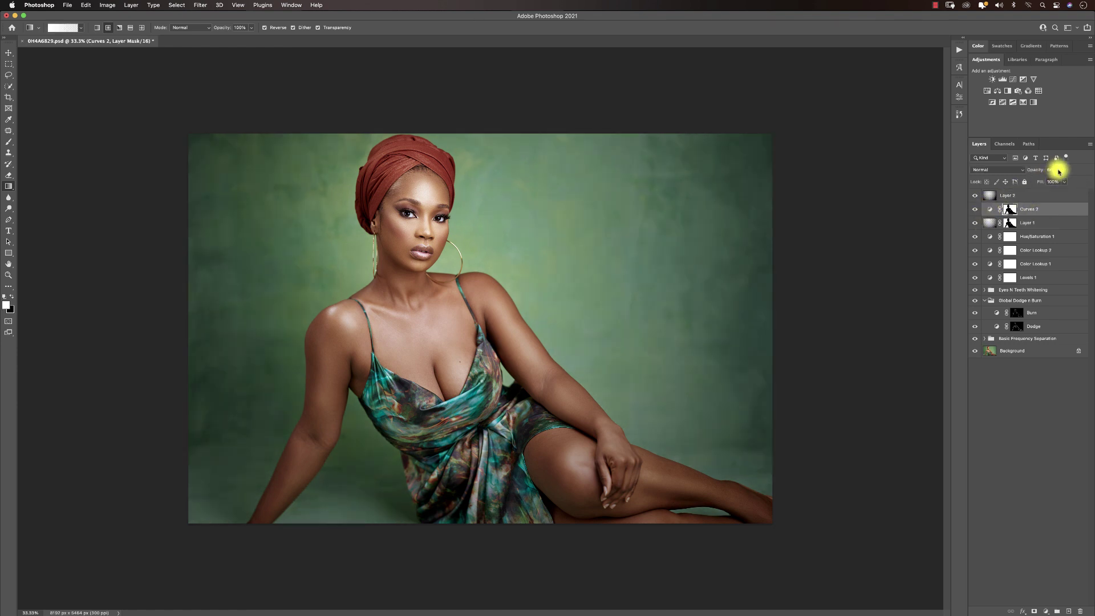
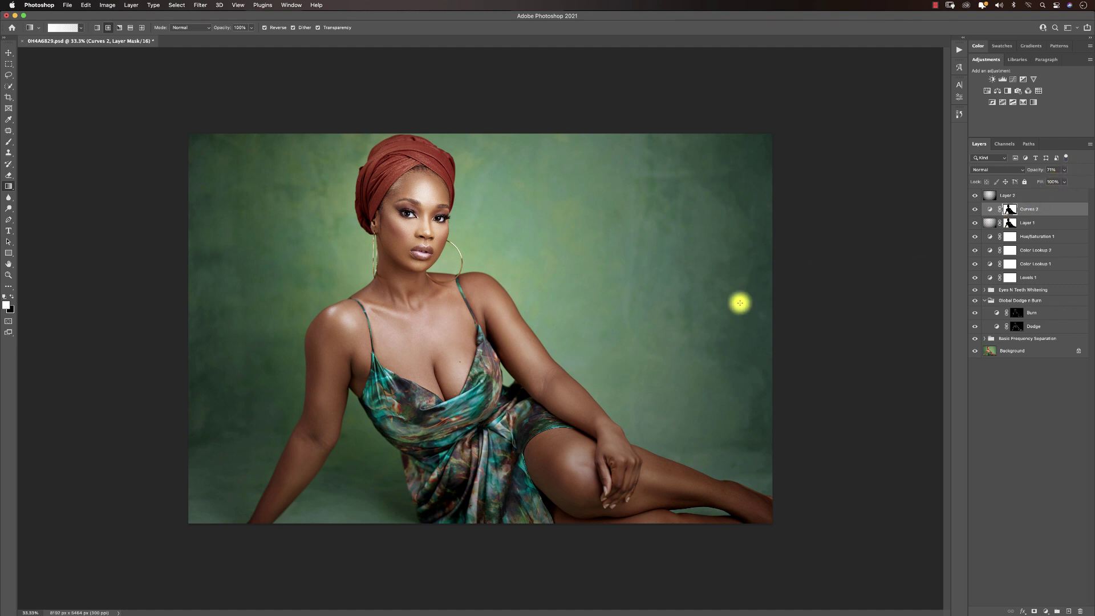
left_click(1005, 196)
left_click(1065, 170)
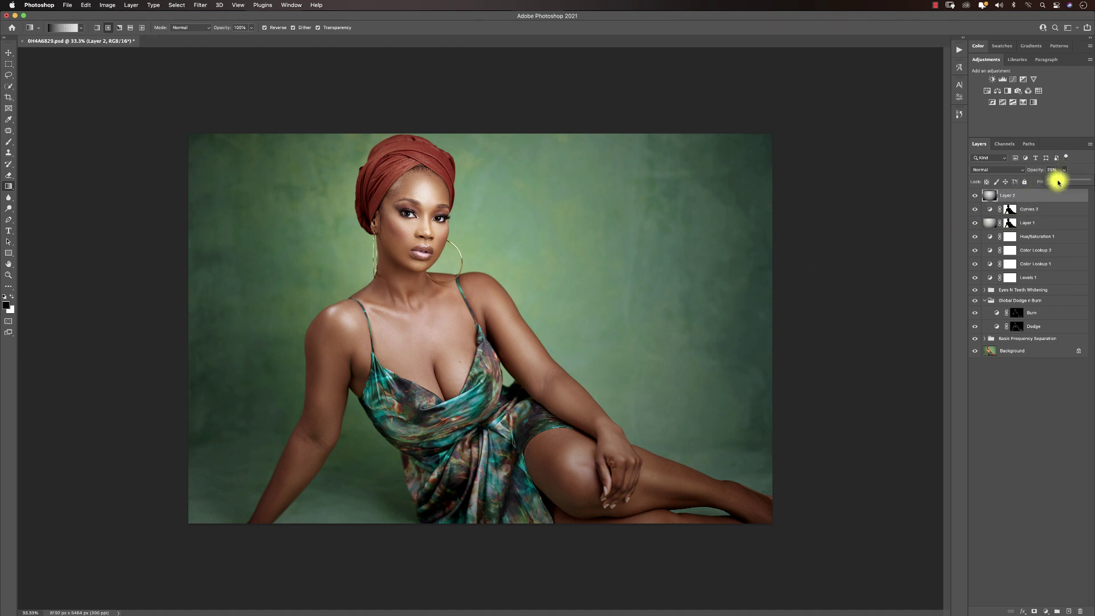
left_click_drag(1062, 181, 1060, 181)
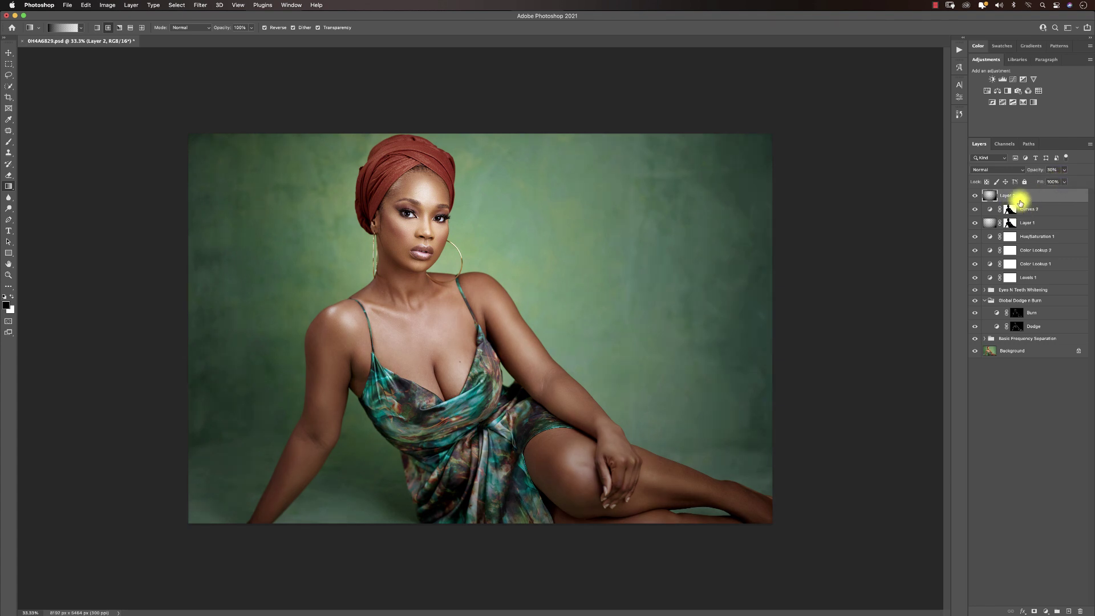
Add a white layer mask to the Layer 2 vignette
left_click(1037, 605)
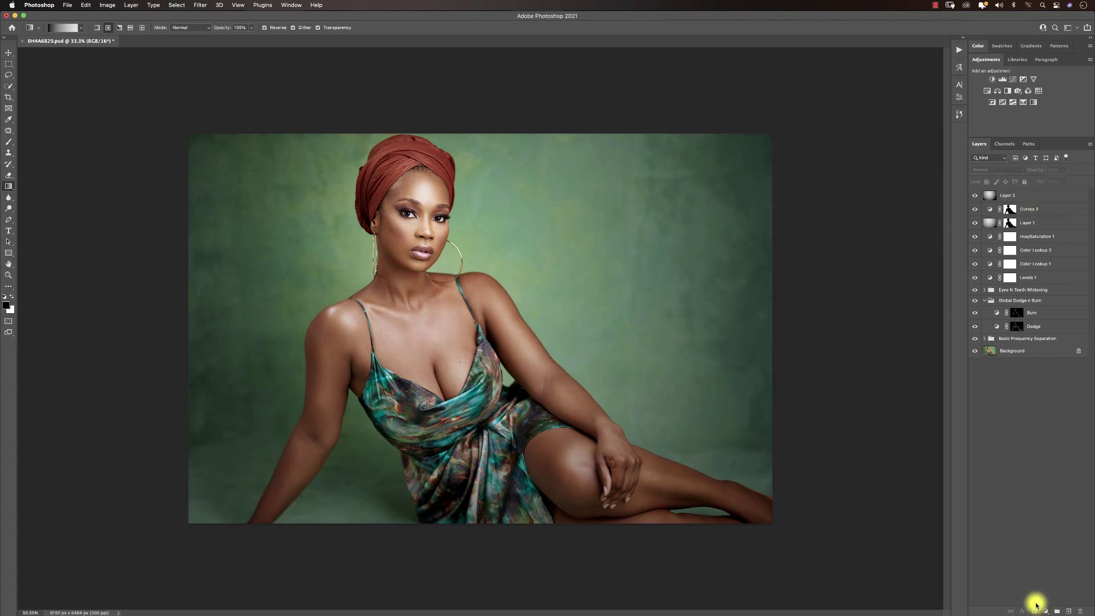
left_click(1007, 197)
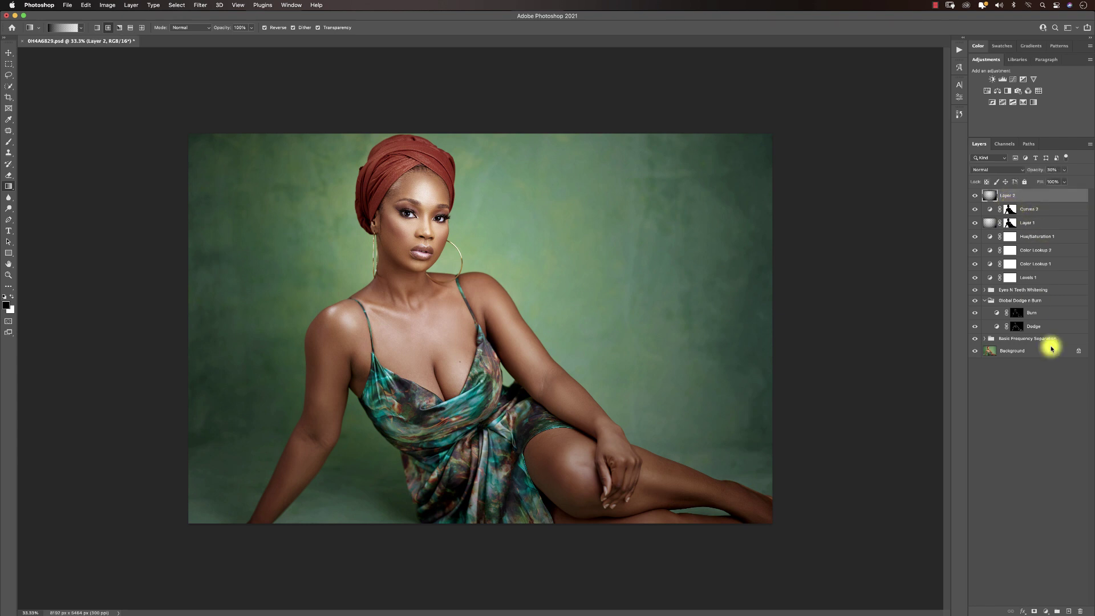
left_click(1034, 611)
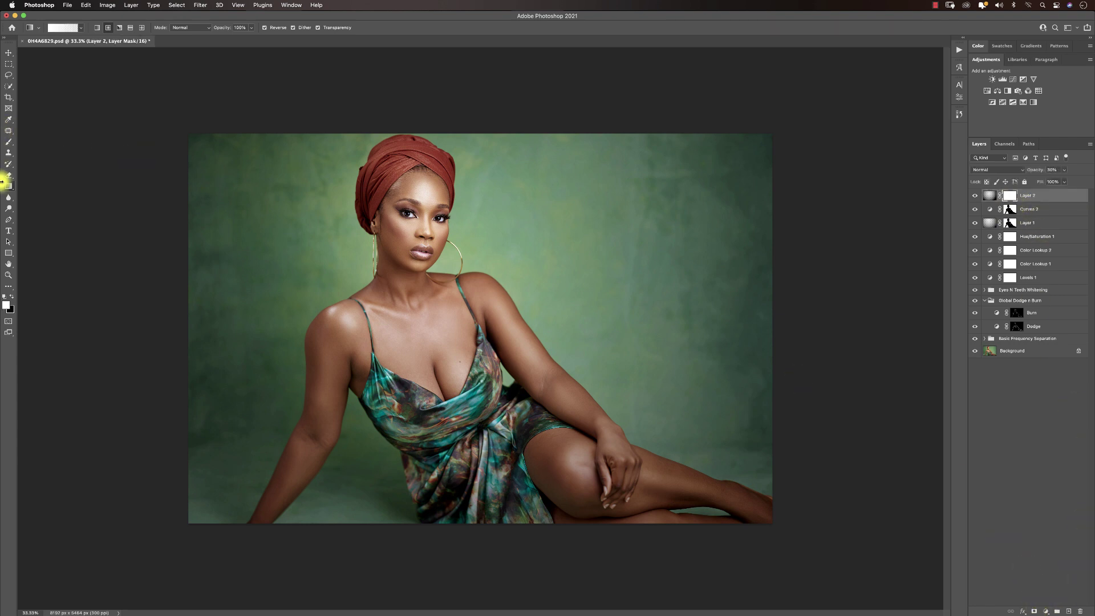
Paint black with a very large soft brush on the Layer 2 mask over the face and neck to clear the vignette there
left_click(9, 141)
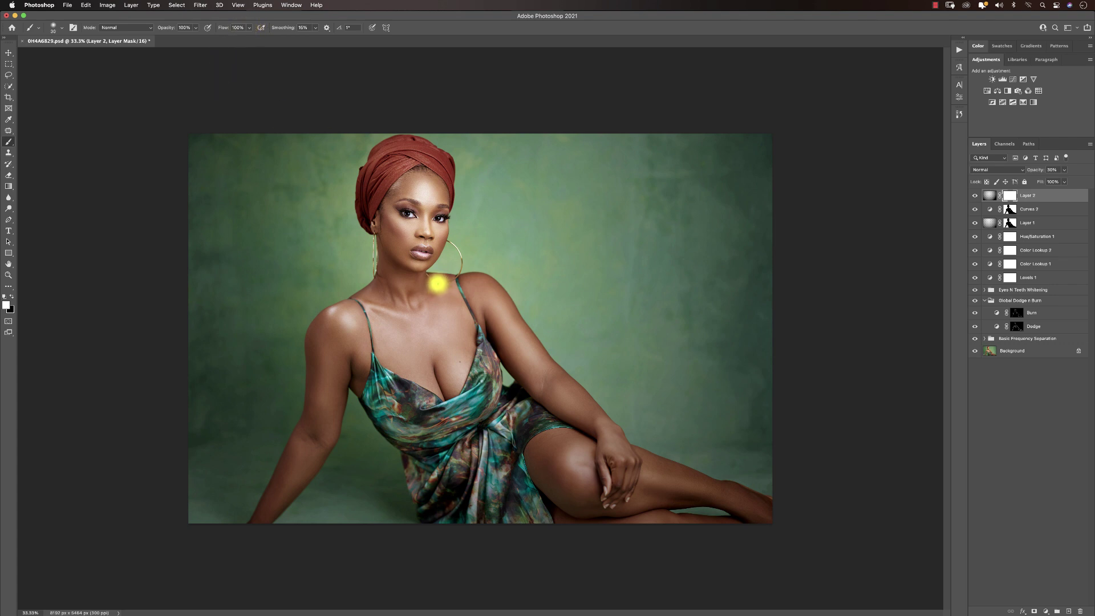
key("bracketright")
key("bracketright")
key("bracketright")
key("bracketright")
key("bracketright")
key("bracketright")
key("bracketright")
key("bracketright")
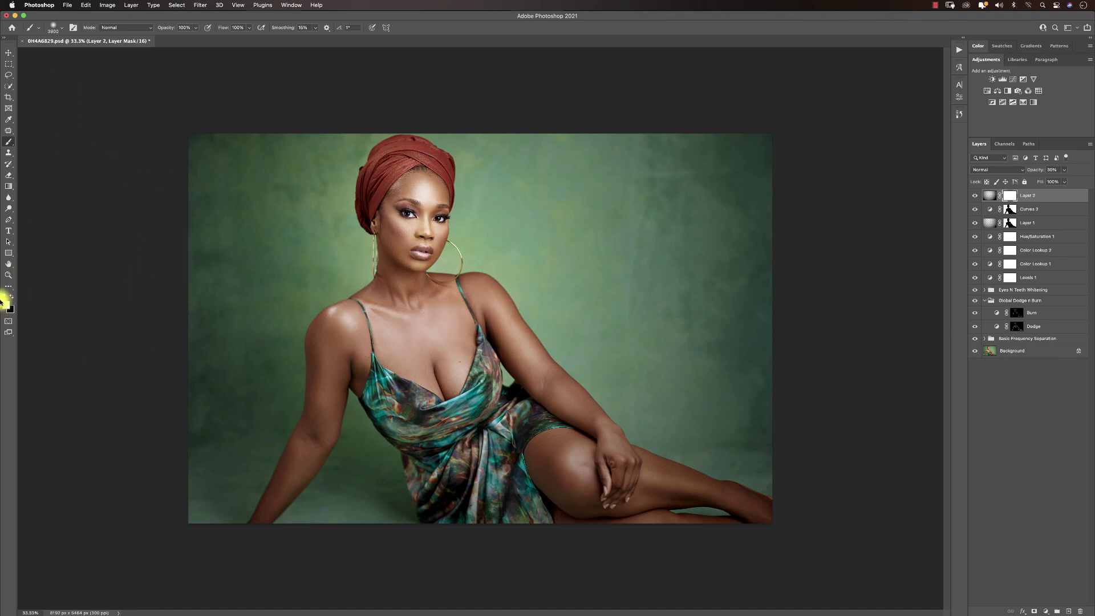
key("x")
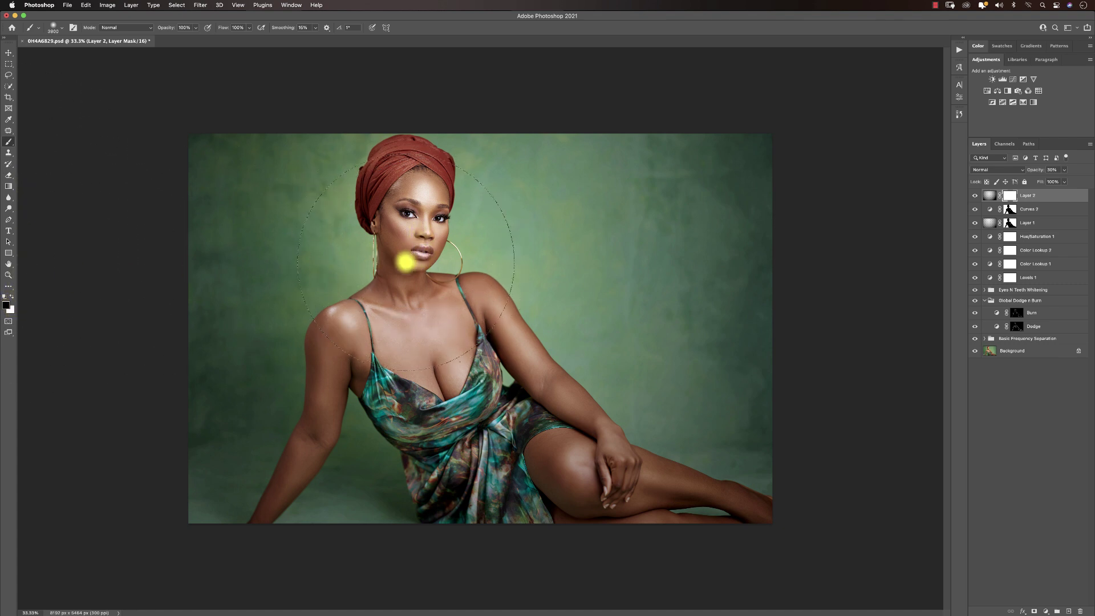
mouse_move(411, 251)
left_mouse_down()
mouse_move(444, 276)
mouse_move(410, 276)
mouse_move(431, 269)
left_mouse_up()
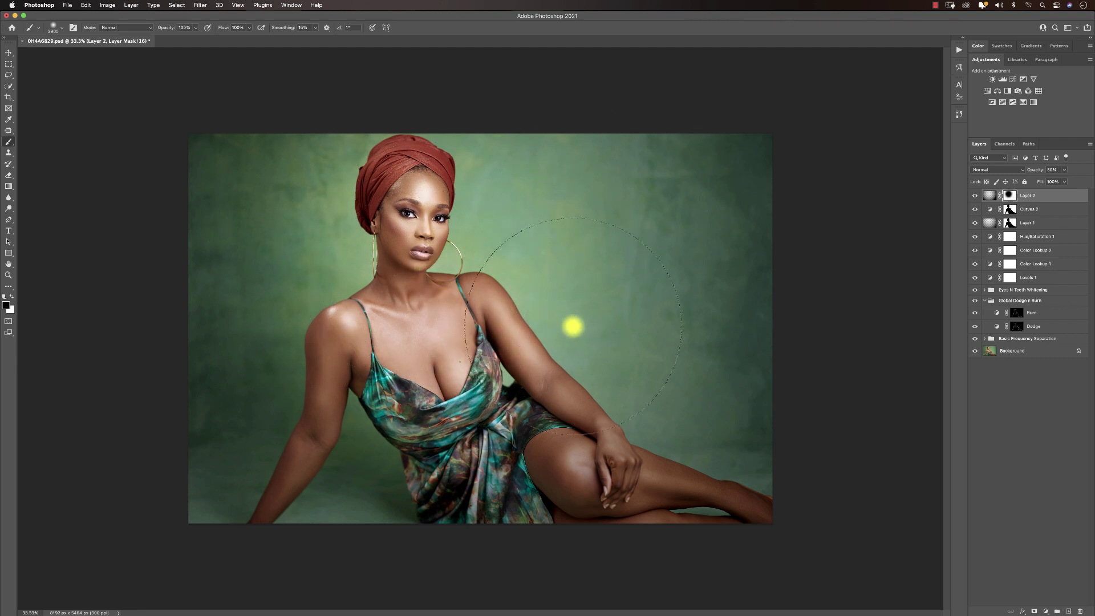
key("bracketleft")
key("bracketleft")
key("bracketleft")
key("bracketleft")
key("bracketleft")
key("bracketleft")
key("bracketleft")
key("bracketleft")
key("bracketleft")
key("bracketleft")
key("bracketleft")
key("bracketleft")
key("bracketleft")
key("bracketleft")
key("bracketleft")
key("bracketleft")
key("bracketleft")
key("bracketleft")
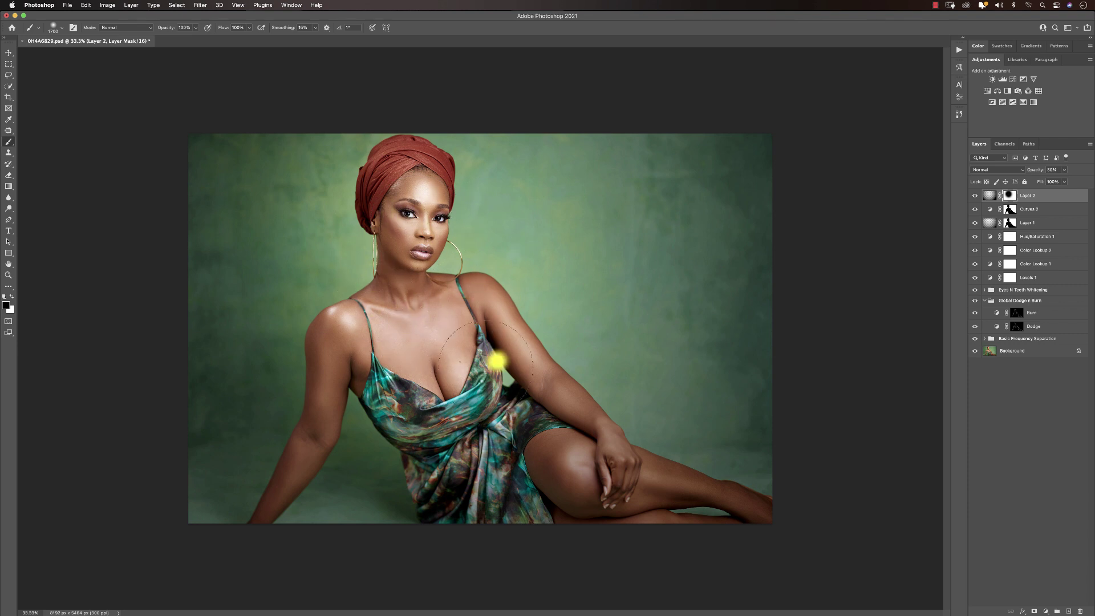
key("bracketright")
key("bracketleft")
key("bracketleft")
key("bracketleft")
key("bracketleft")
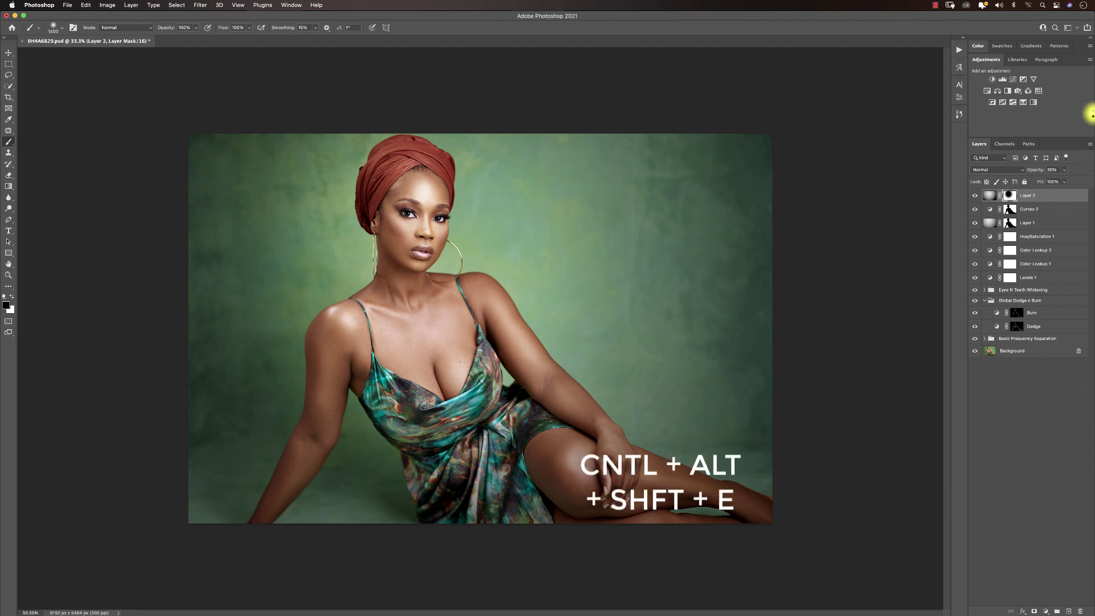
Stamp all visible layers into a new layer on top and open it in the Liquify filter
key("ctrl+alt+shift+e")
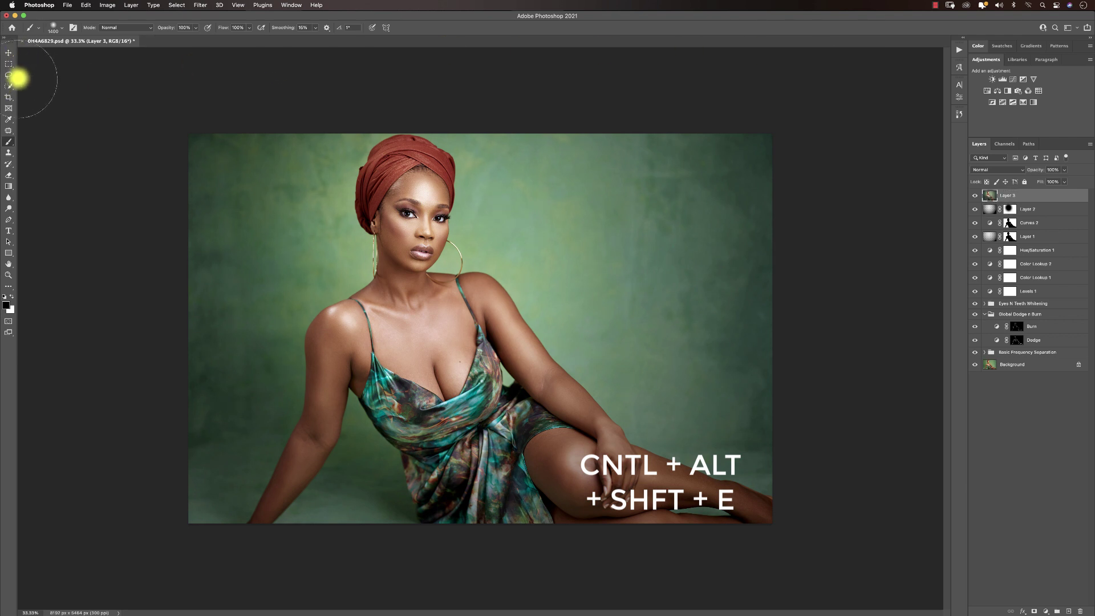
key("v")
left_click(200, 5)
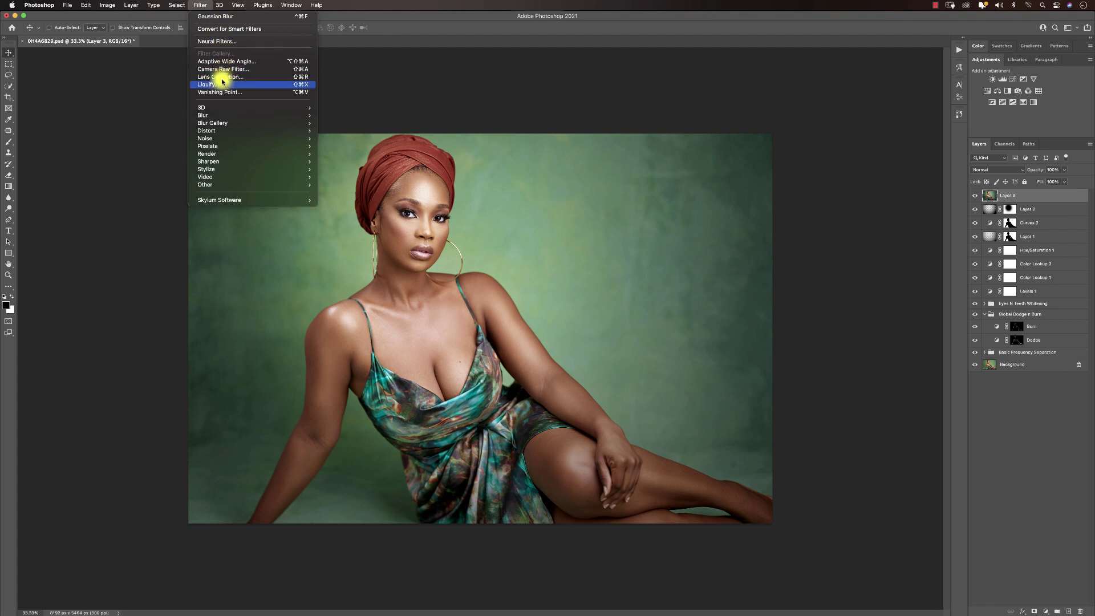
left_click(223, 85)
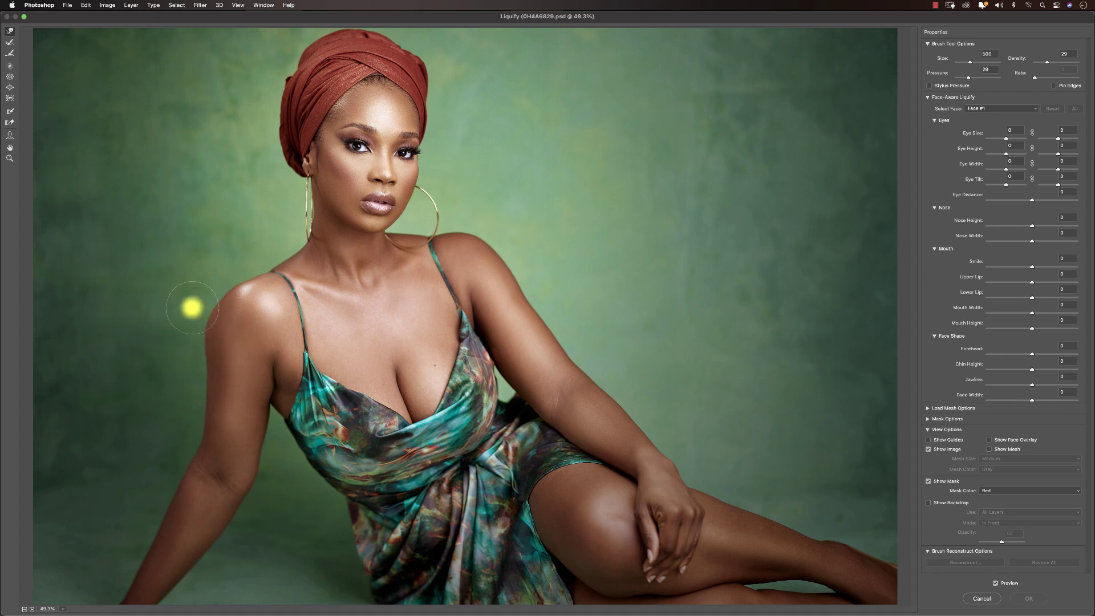
Push the outer edge of the upper arm beside the backdrop inward using Forward Warp with an enlarged brush
key("bracketright")
key("bracketright")
key("bracketright")
key("bracketright")
key("bracketright")
key("bracketright")
key("bracketright")
key("bracketright")
key("bracketright")
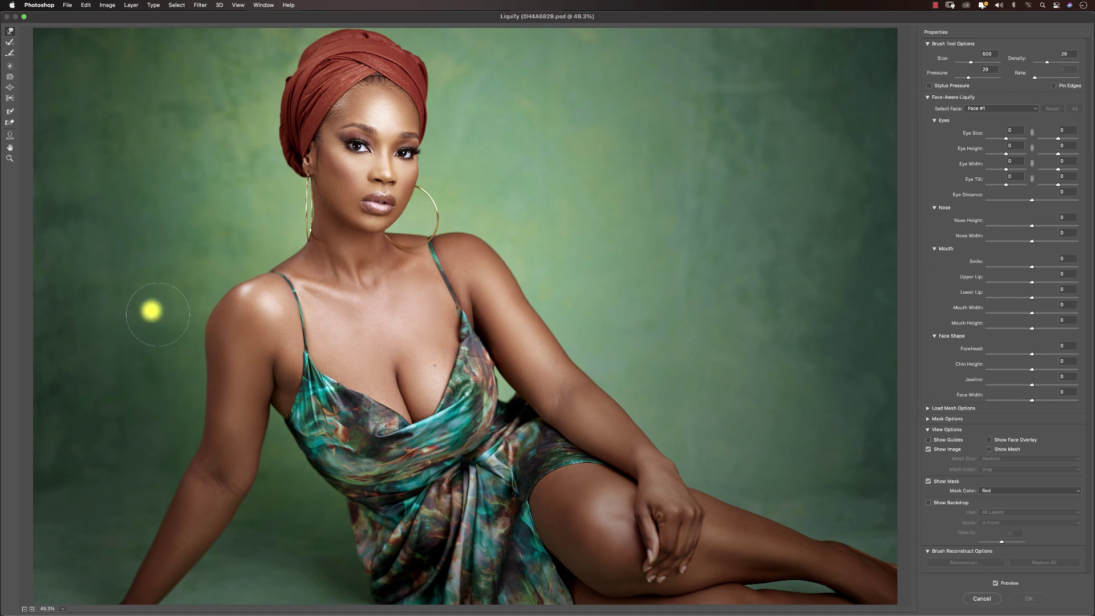
mouse_move(193, 314)
left_mouse_down()
mouse_move(200, 308)
mouse_move(203, 330)
left_mouse_up()
key("bracketright")
key("bracketright")
key("bracketright")
key("bracketright")
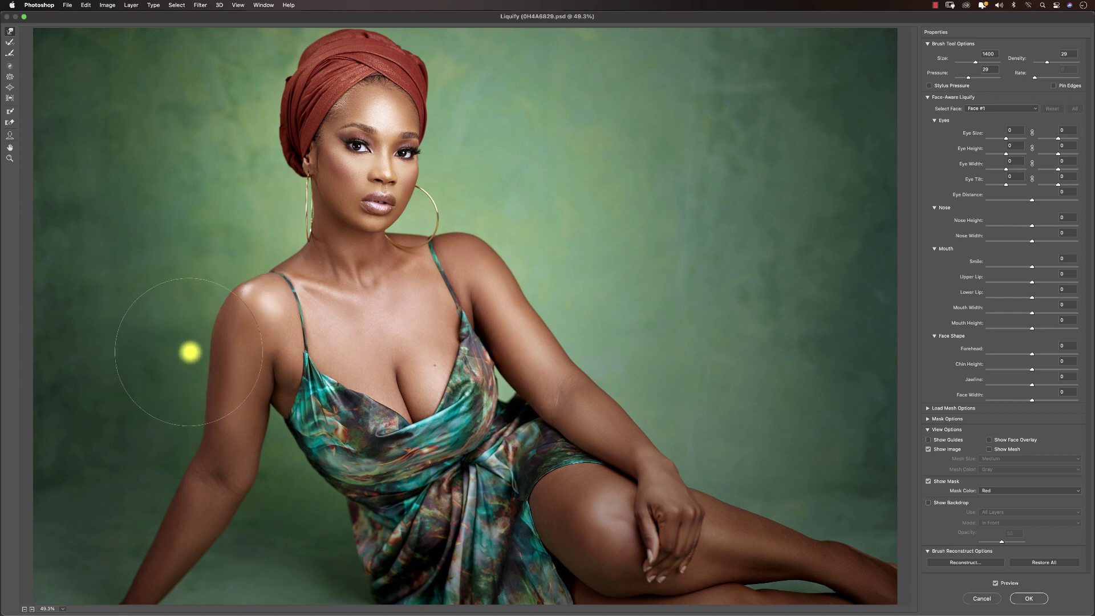
Refine the contours of the supporting arm around the elbow and near the armpit using progressively smaller Forward Warp brush sizes
key("bracketleft")
key("bracketleft")
key("bracketleft")
key("bracketleft")
key("bracketleft")
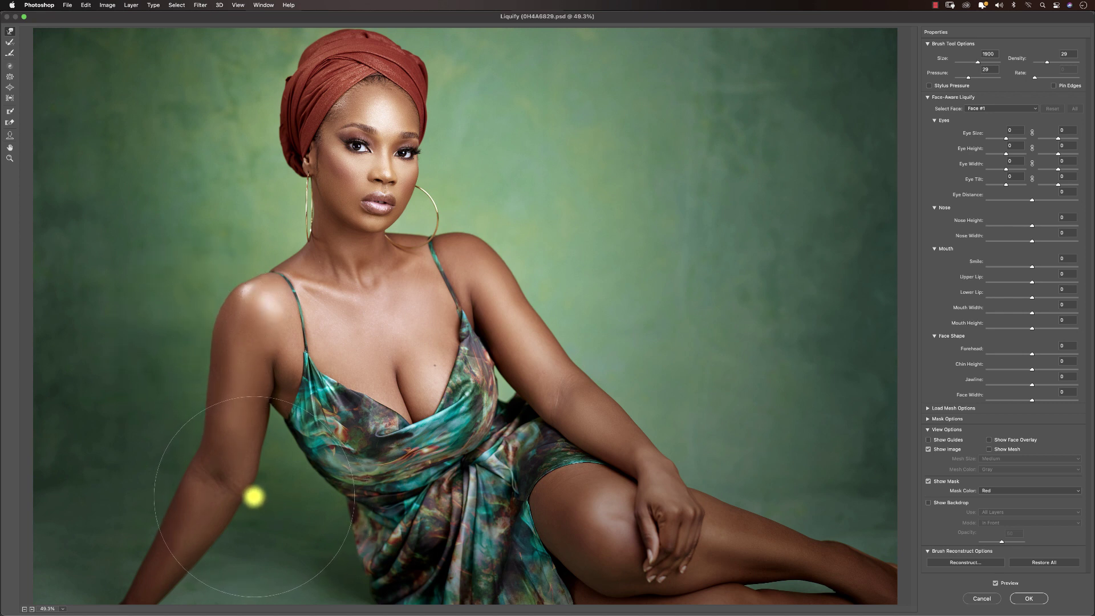
key("bracketleft")
key("bracketleft")
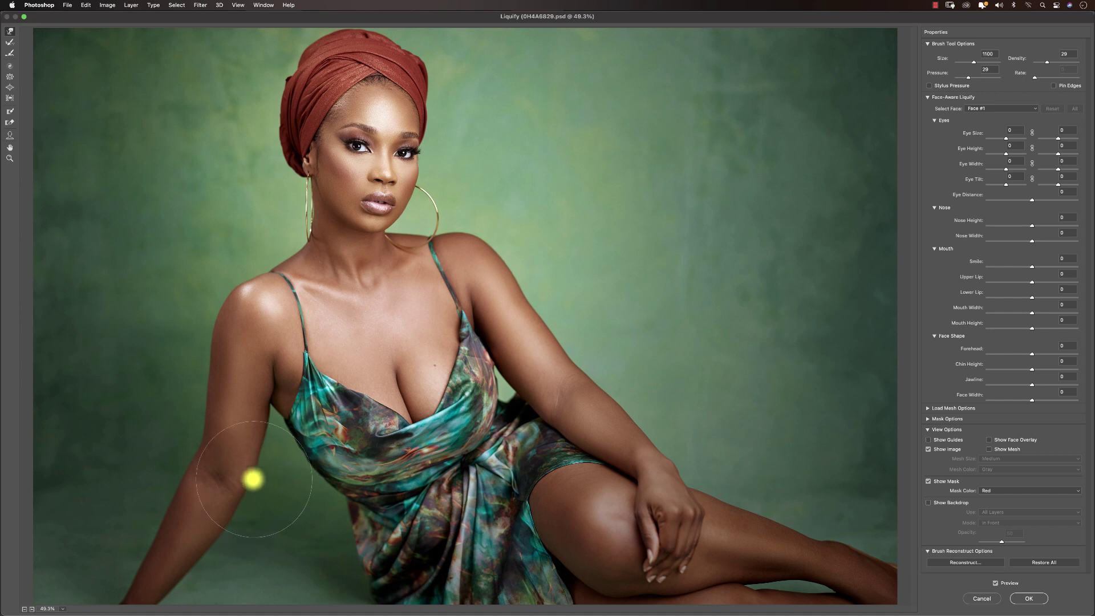
key("bracketleft")
key("bracketleft")
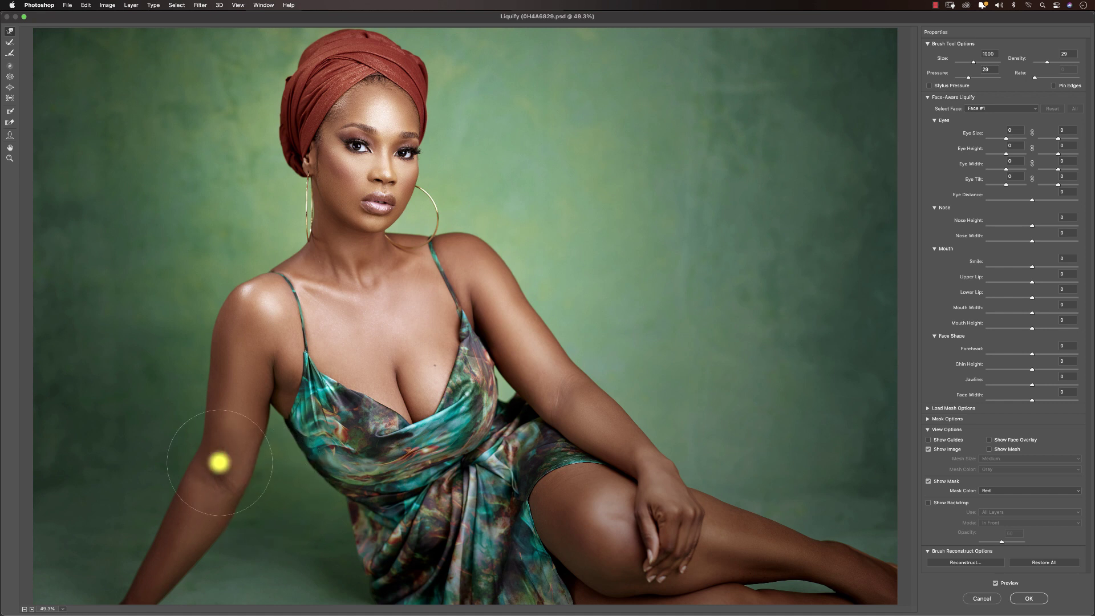
key("bracketleft")
key("bracketleft")
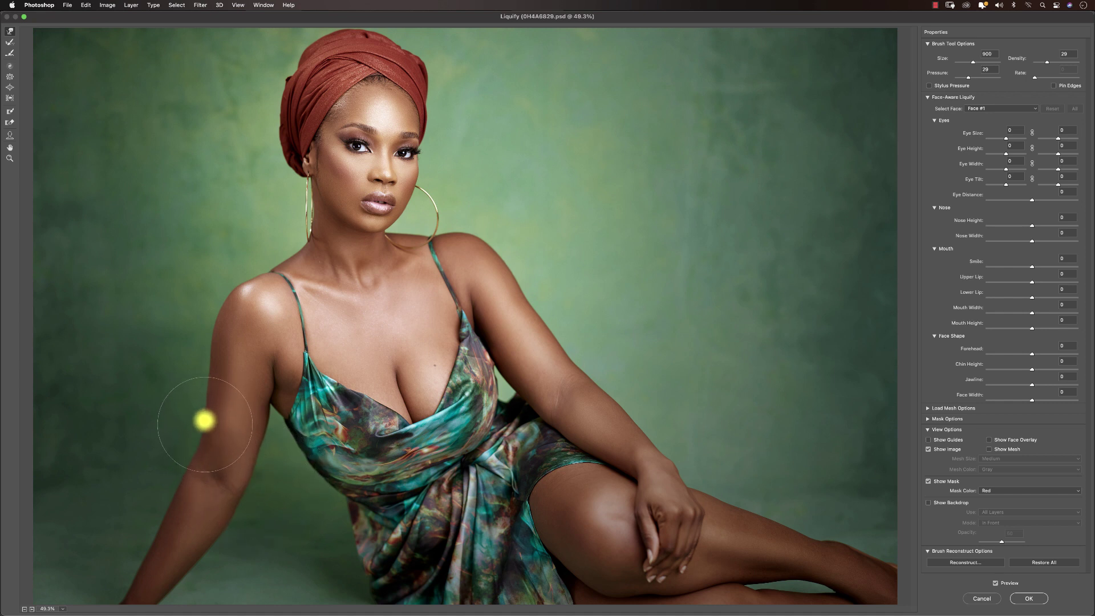
key("bracketleft")
key("bracketleft")
key("bracketleft")
key("bracketleft")
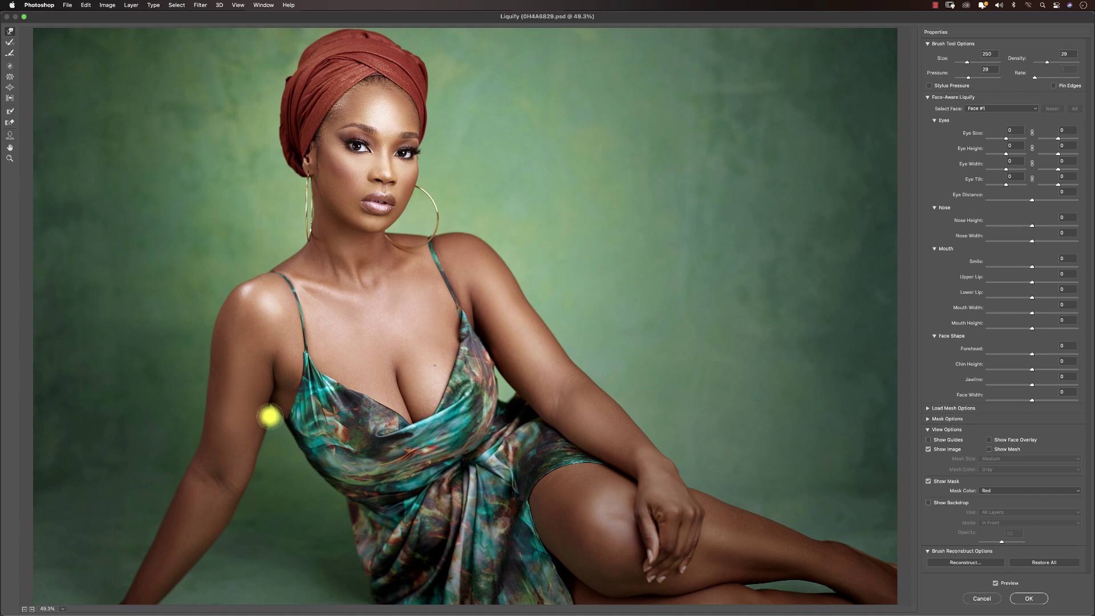
key("bracketleft")
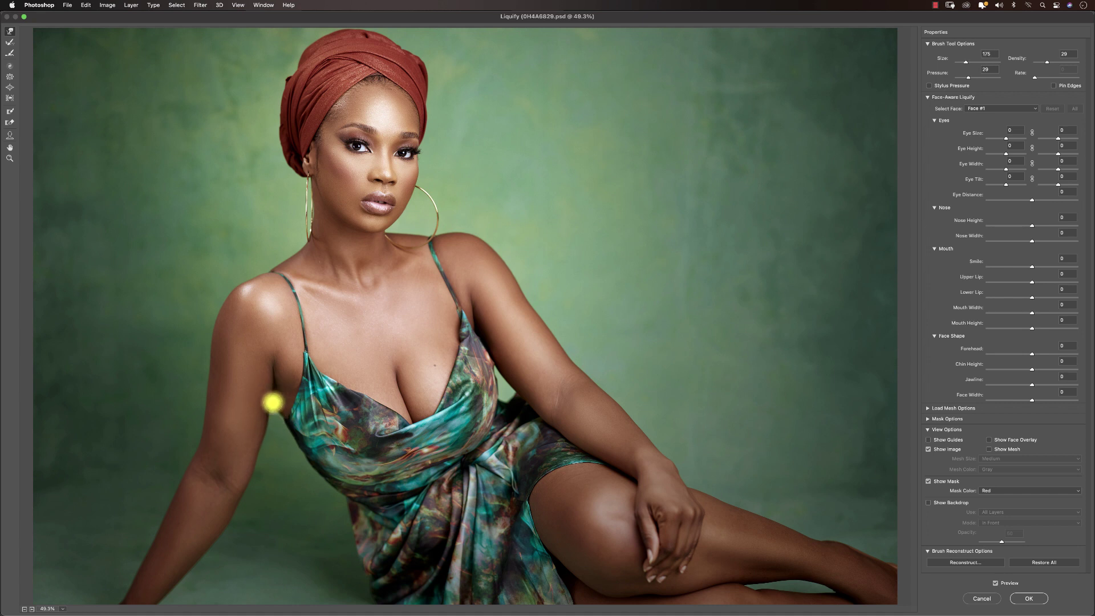
key("bracketright")
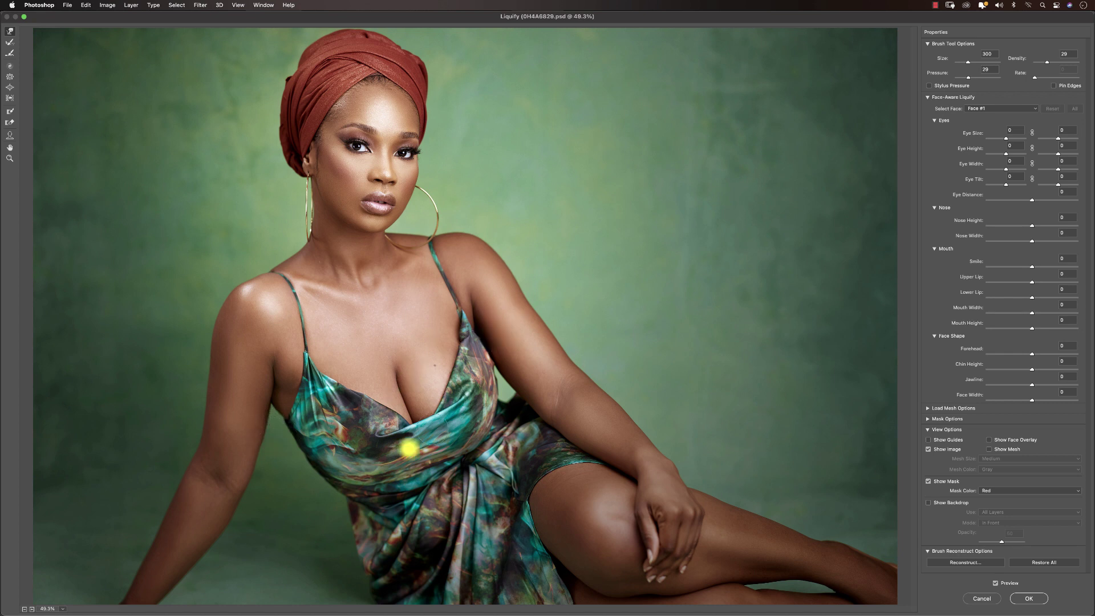
Smooth the slope of the shoulder above the supporting arm using Forward Warp with a brush size up to 1200
key("bracketright")
key("bracketright")
key("bracketright")
key("bracketright")
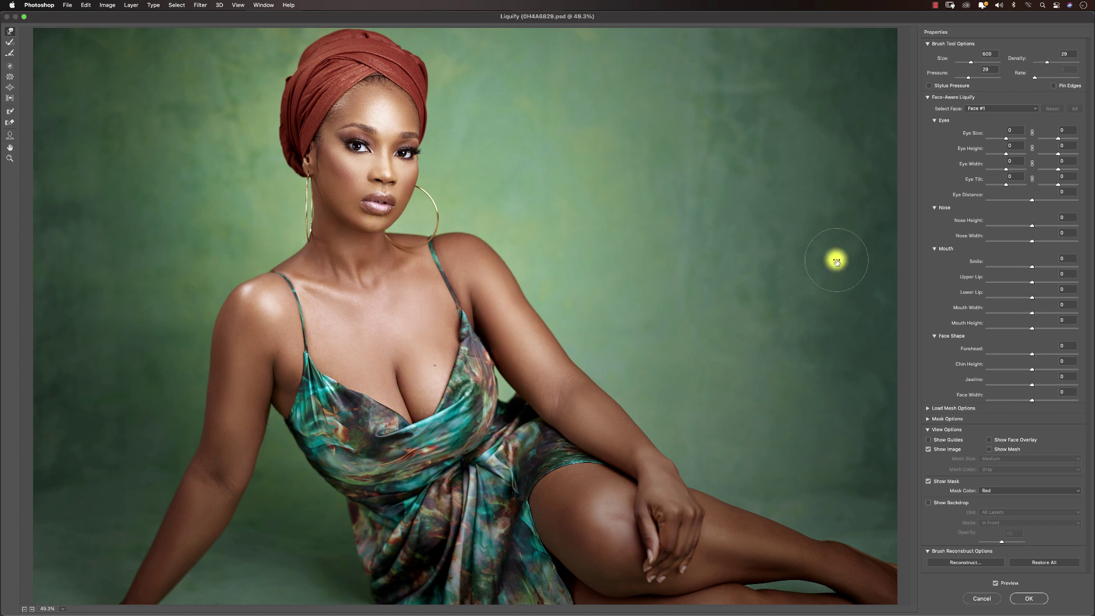
key("bracketright")
key("bracketright")
key("bracketright")
key("bracketright")
key("bracketright")
key("bracketright")
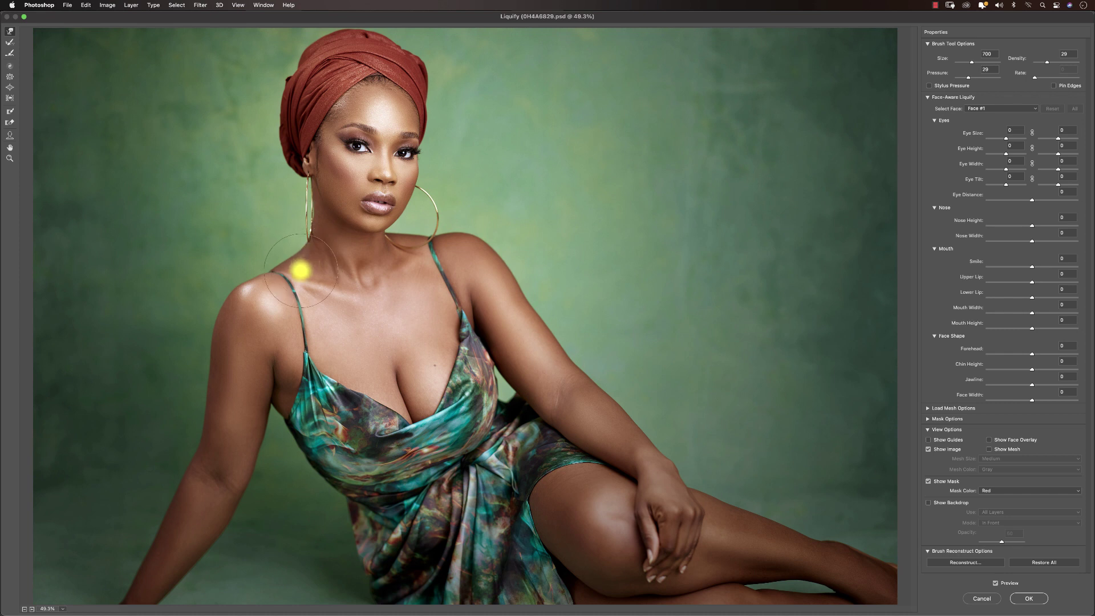
key("bracketright")
key("bracketright")
key("bracketright")
key("bracketright")
key("bracketright")
key("bracketright")
key("bracketright")
key("bracketright")
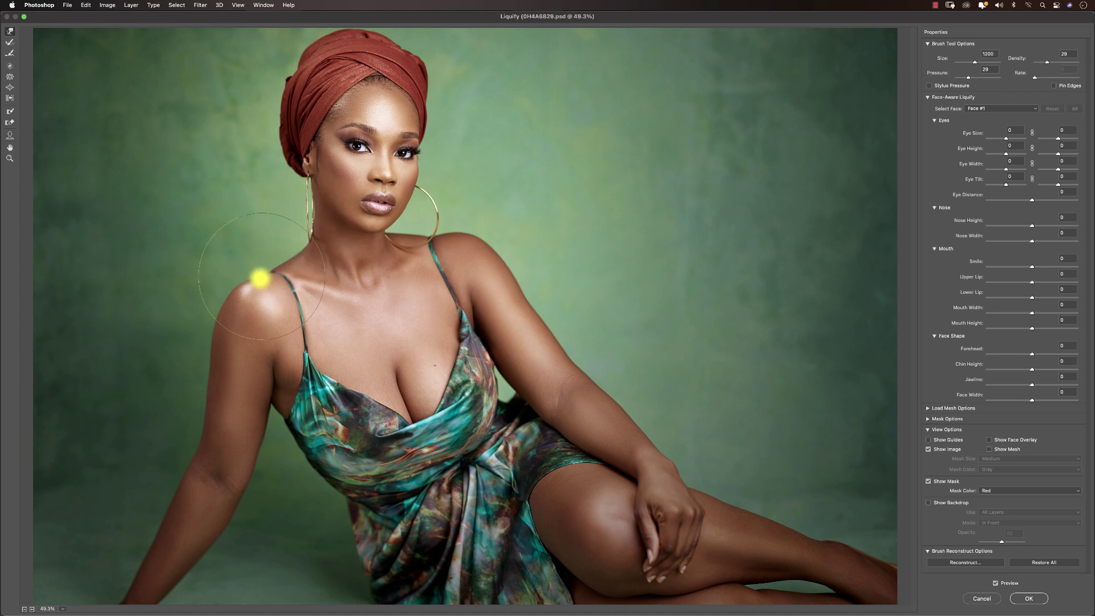
key("bracketleft")
key("bracketleft")
key("bracketleft")
key("bracketleft")
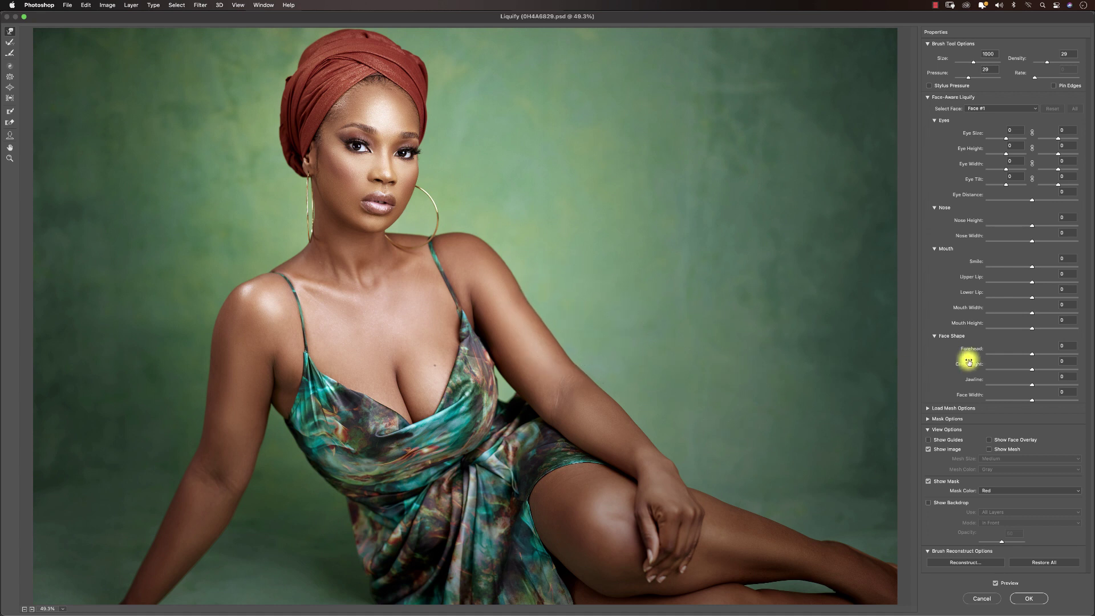
Compare the warped body with the original, apply the Liquify changes, and check the portrait with and without Layer 3
left_click(994, 583)
left_click(993, 582)
left_click(995, 582)
left_click(996, 582)
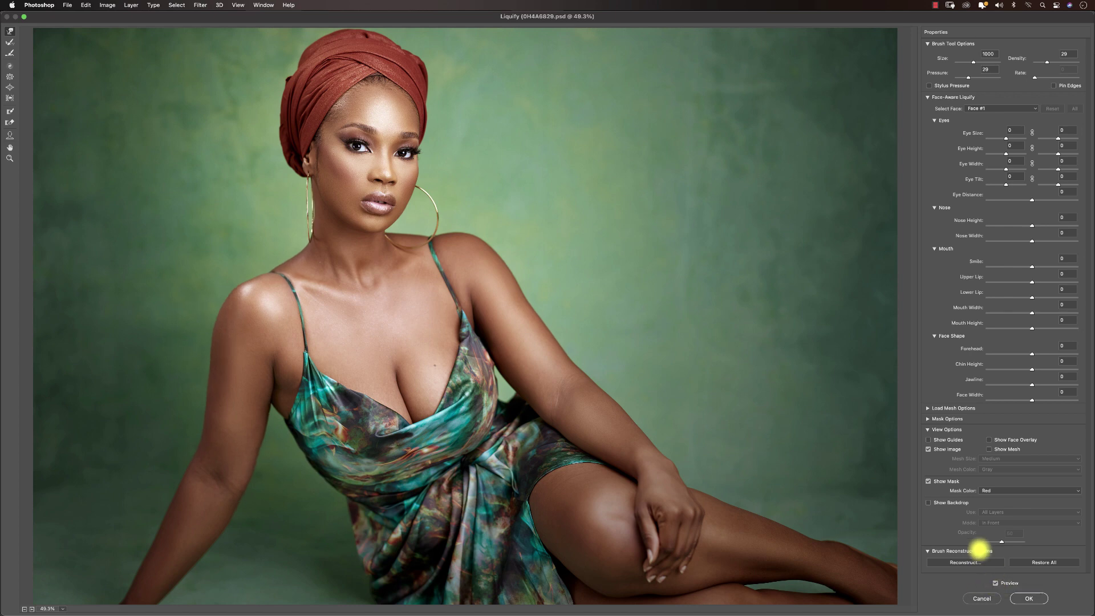
left_click(1027, 599)
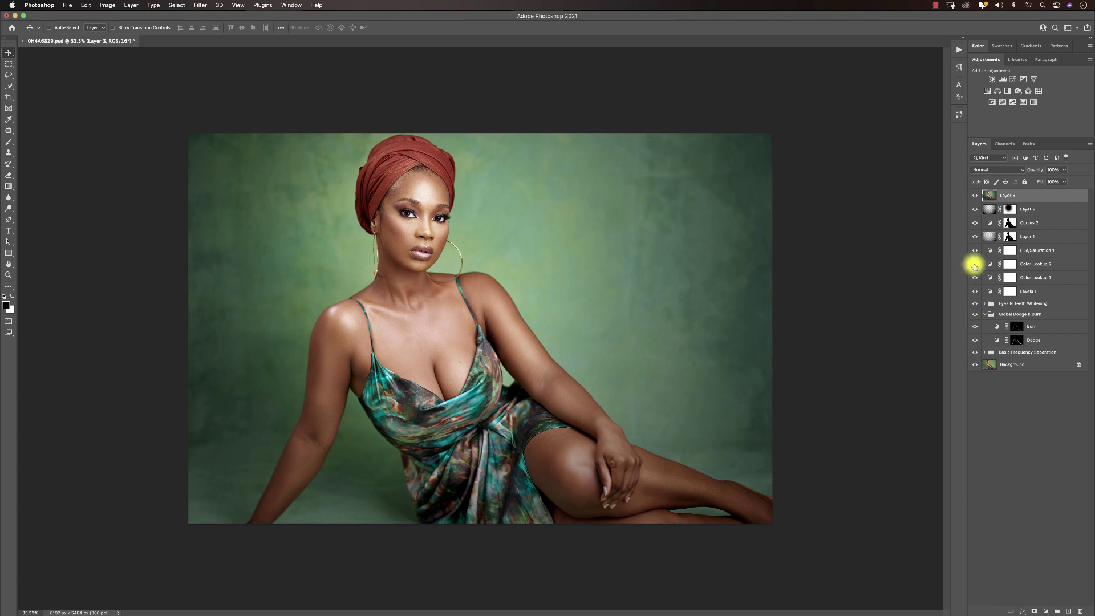
left_click(975, 197)
left_click(975, 197)
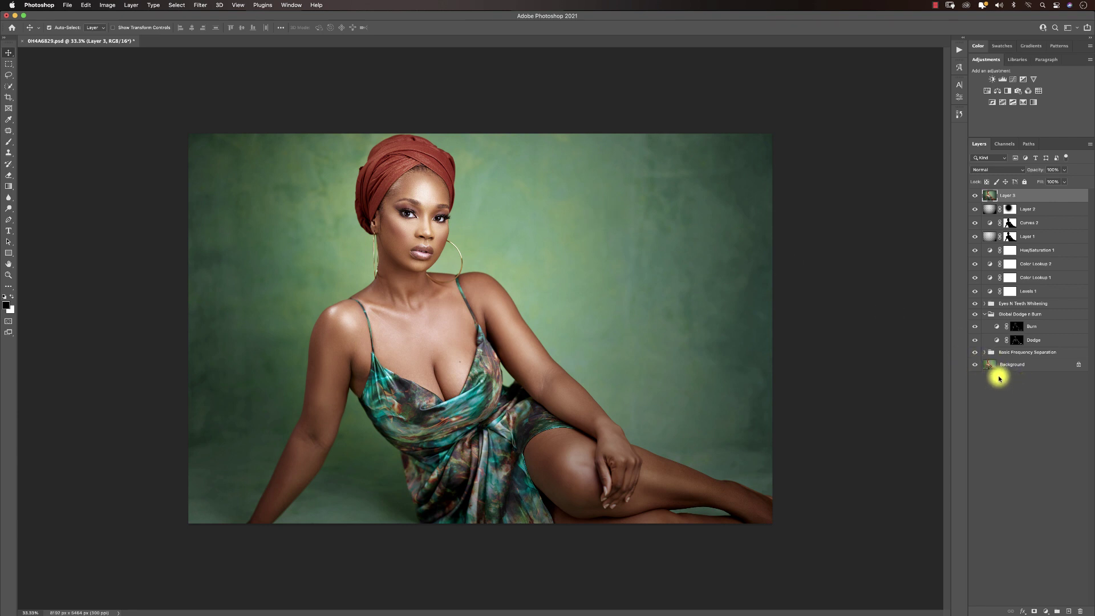
Save the retouched document, switch to Capture One, and compare 0H4A6829.CR3 with 0H4A6829.psd
key("super+s")
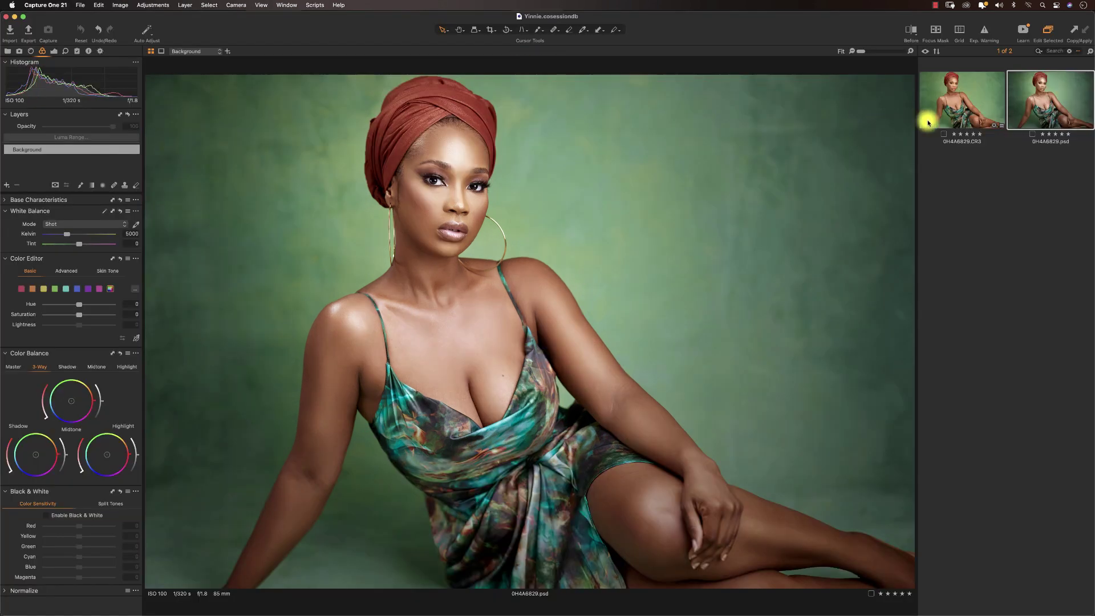
left_click(949, 109)
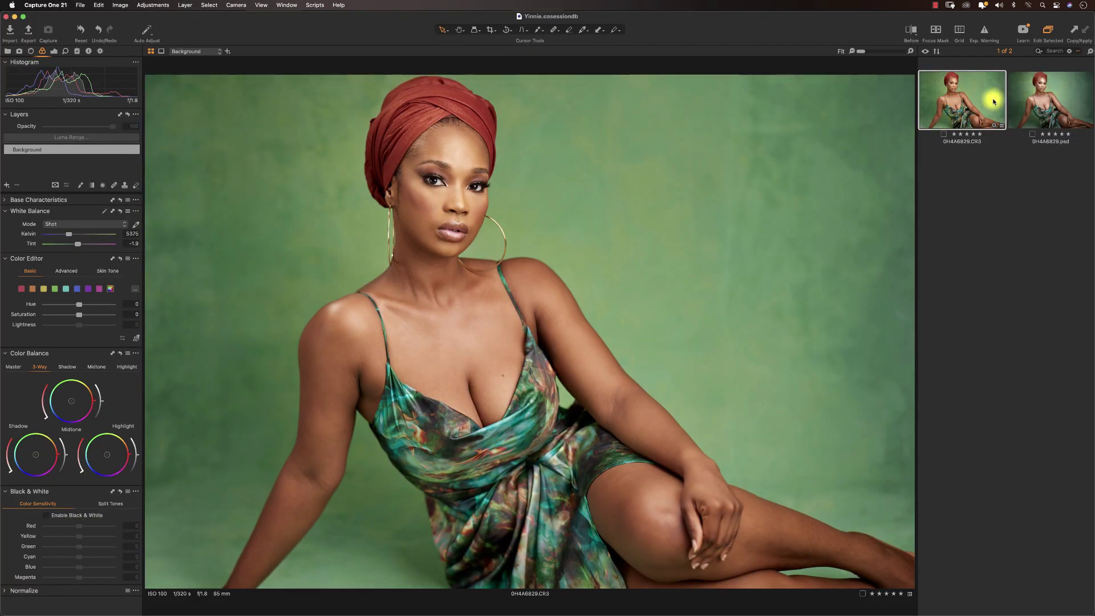
left_click(1033, 98)
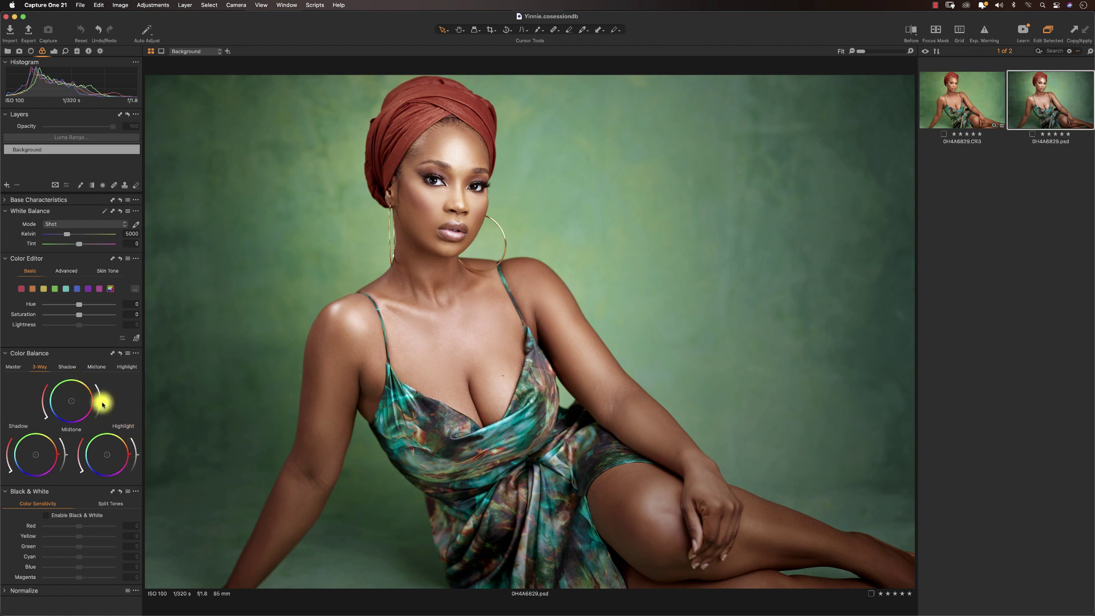
Darken the midtones and highlights slightly in the 3-Way Color Balance and compare the portrait with its before view
left_click_drag(103, 401, 100, 408)
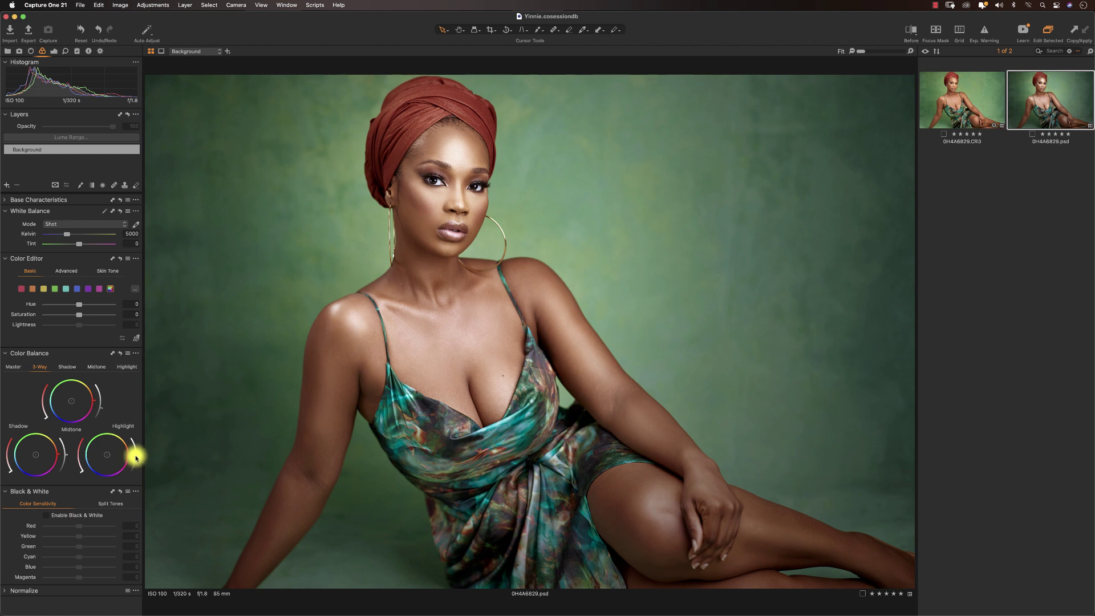
left_click_drag(137, 454, 136, 464)
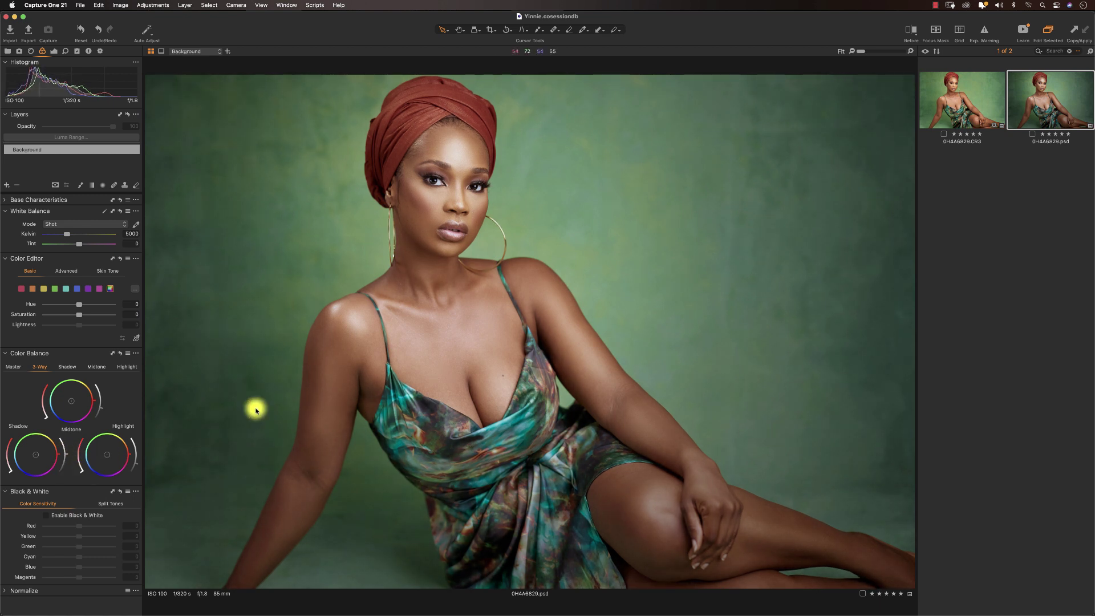
left_click(911, 34)
left_click(907, 37)
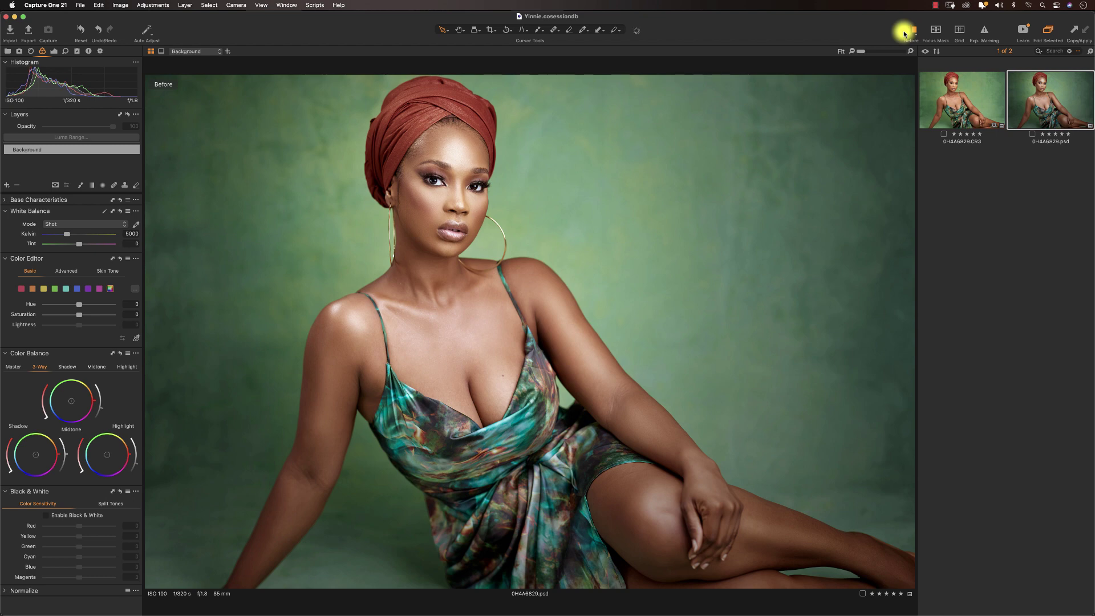
left_click(911, 35)
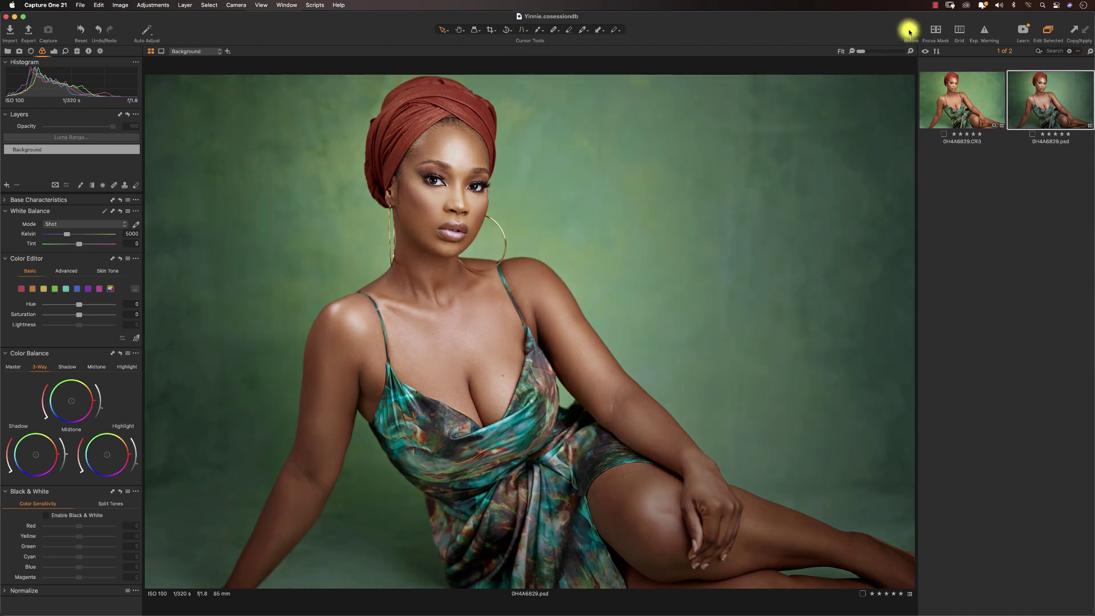
left_click(910, 33)
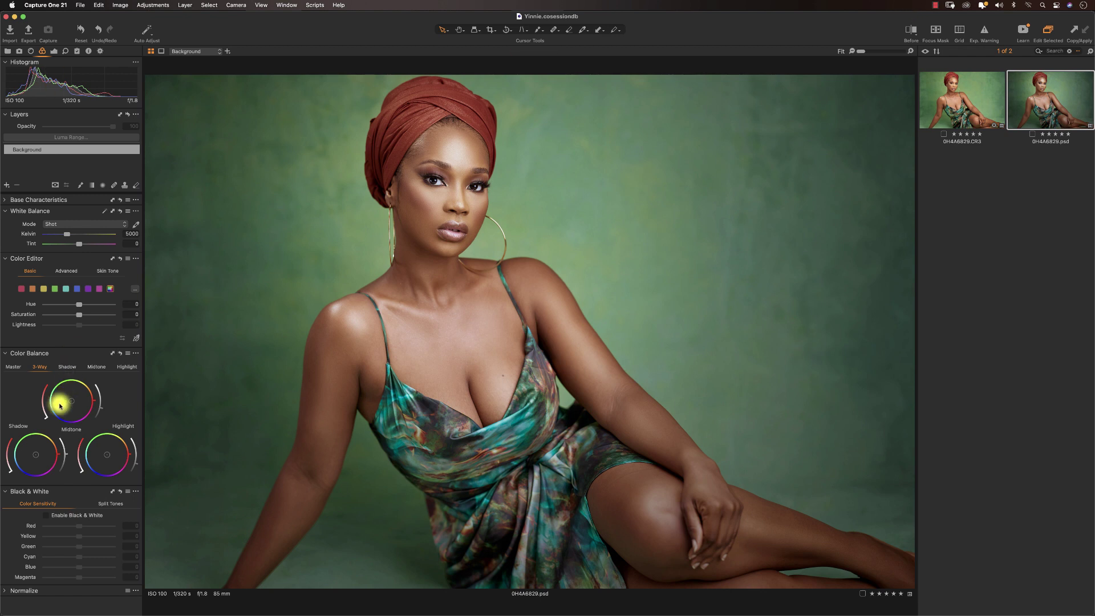
Darken the edges of 0H4A6829.psd with a vignetting amount of -0.64
left_click(55, 52)
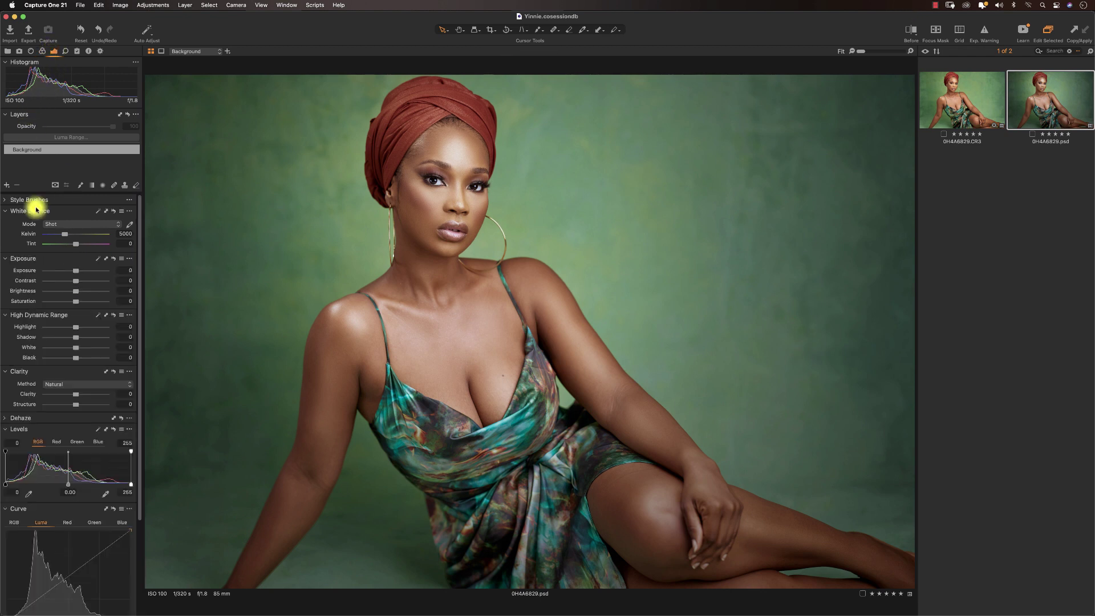
left_click_drag(139, 479, 152, 580)
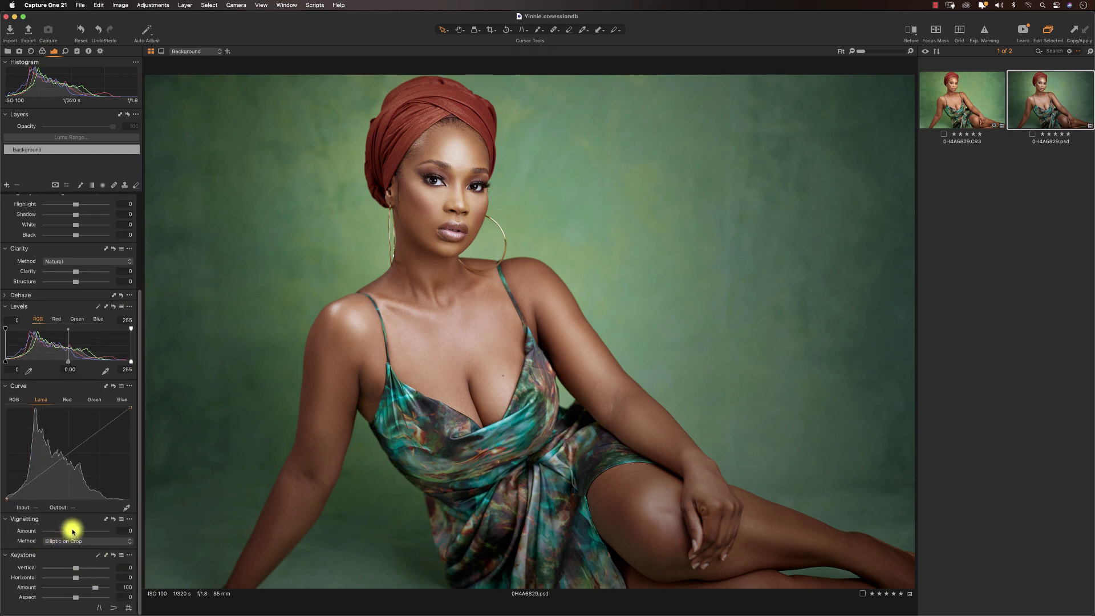
left_click_drag(73, 532, 66, 531)
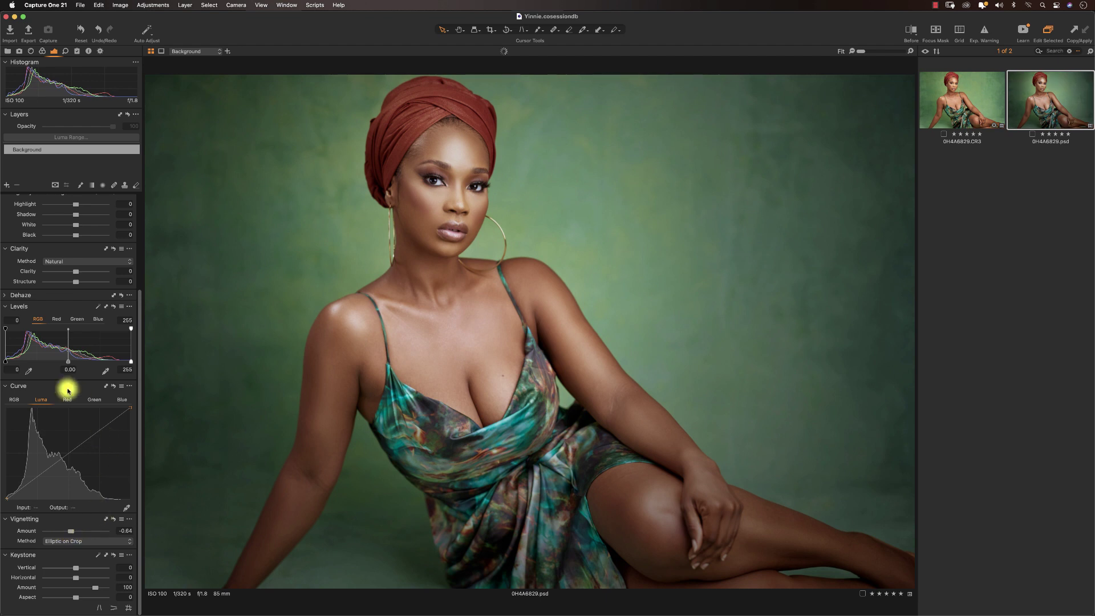
Sample the model's facial skin as the Skin Tone color range in the Color Editor
left_click(43, 52)
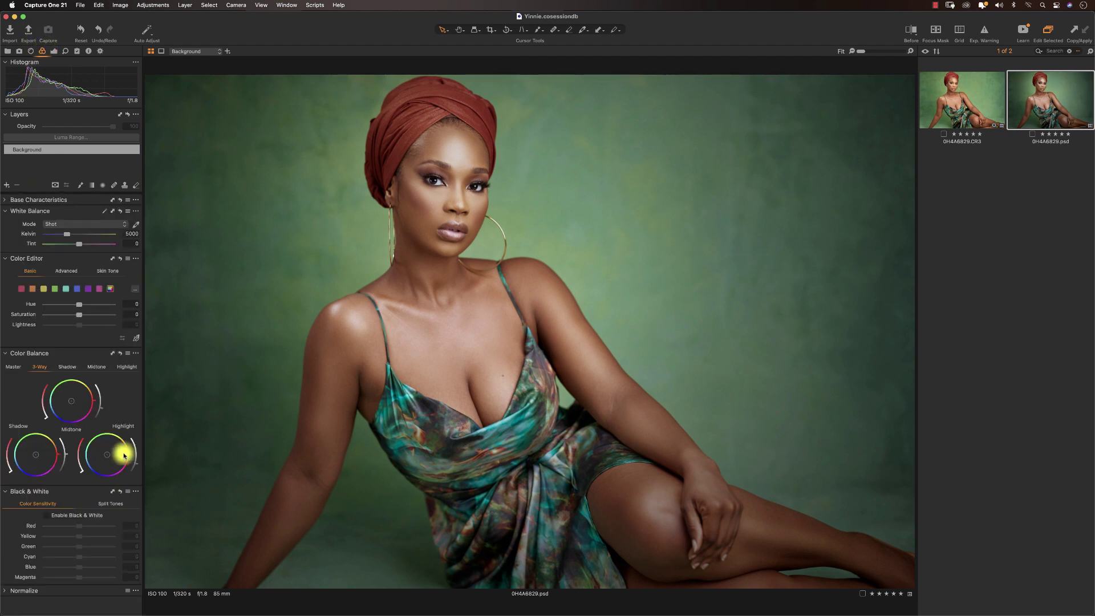
left_click(73, 271)
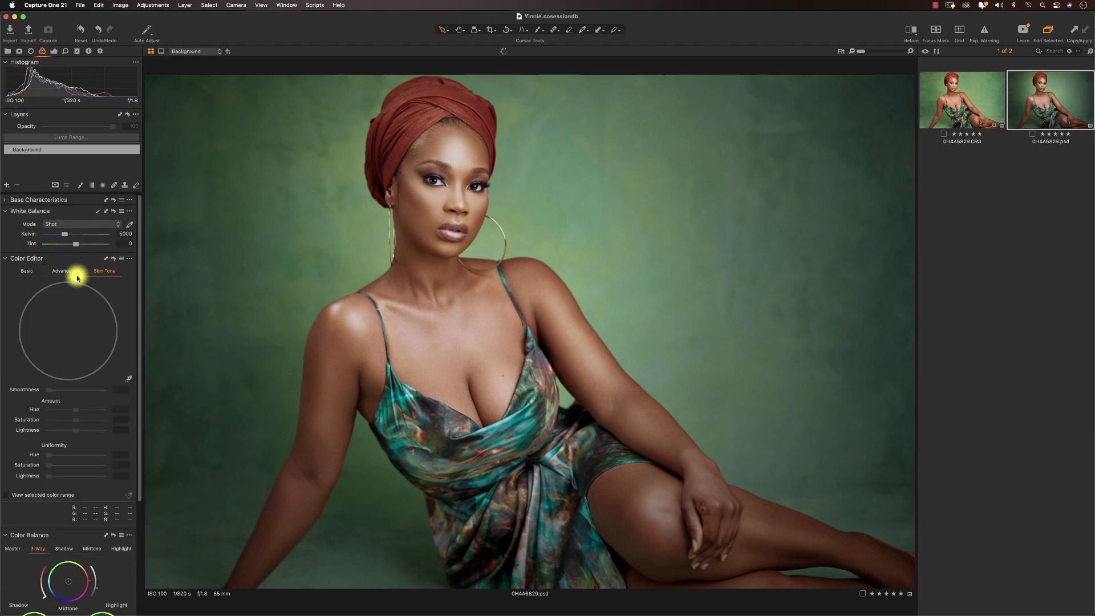
left_click(98, 271)
left_click(129, 378)
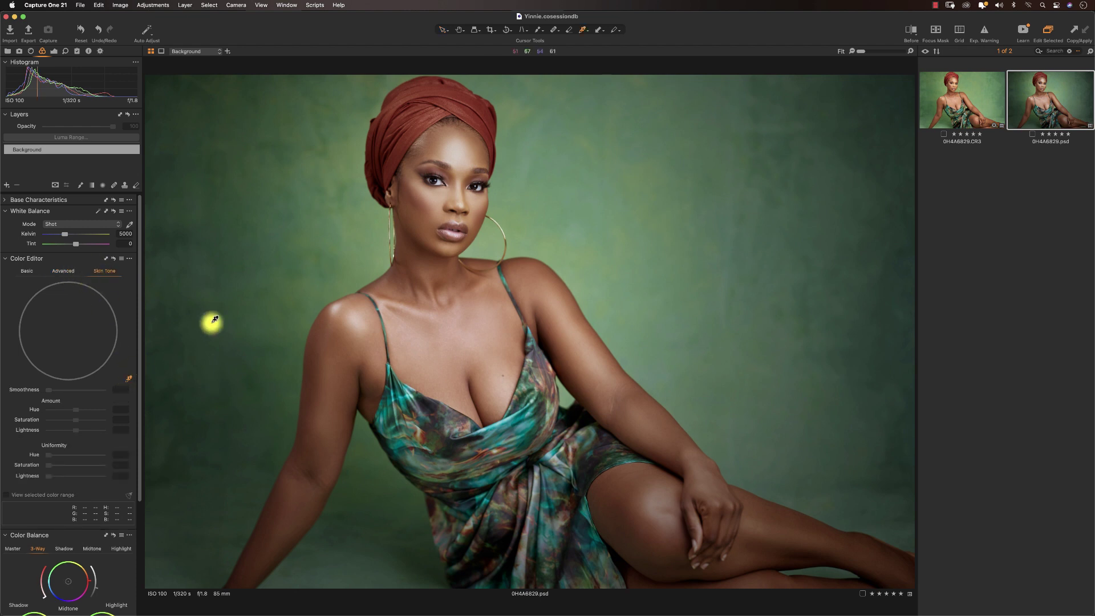
left_click(441, 216)
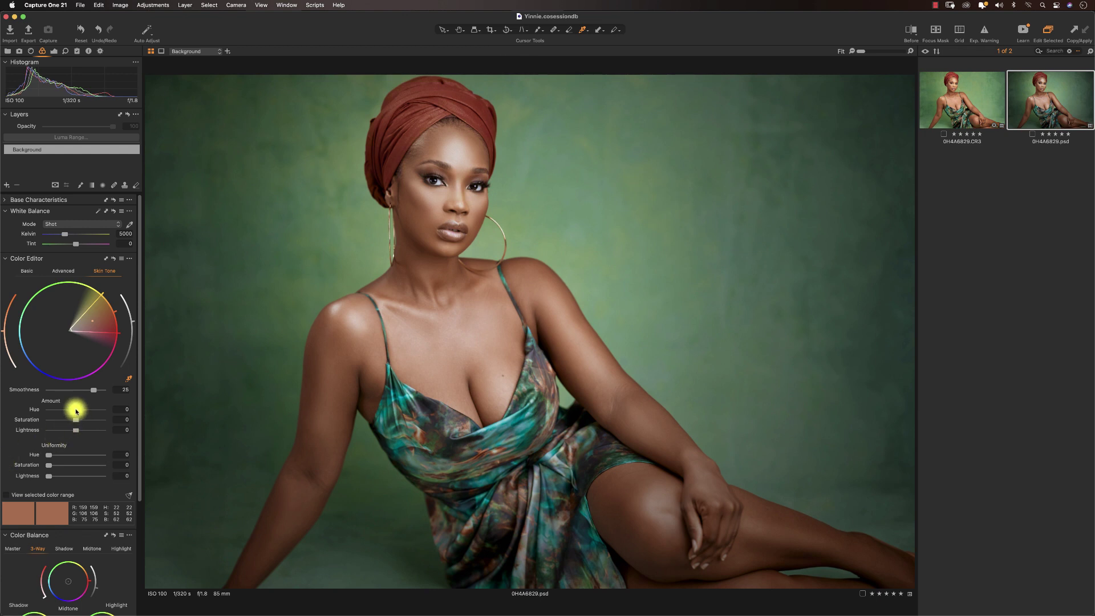
Try different hue amounts on the sampled skin tone and set the hue to 0.9
left_click_drag(97, 410, 76, 411)
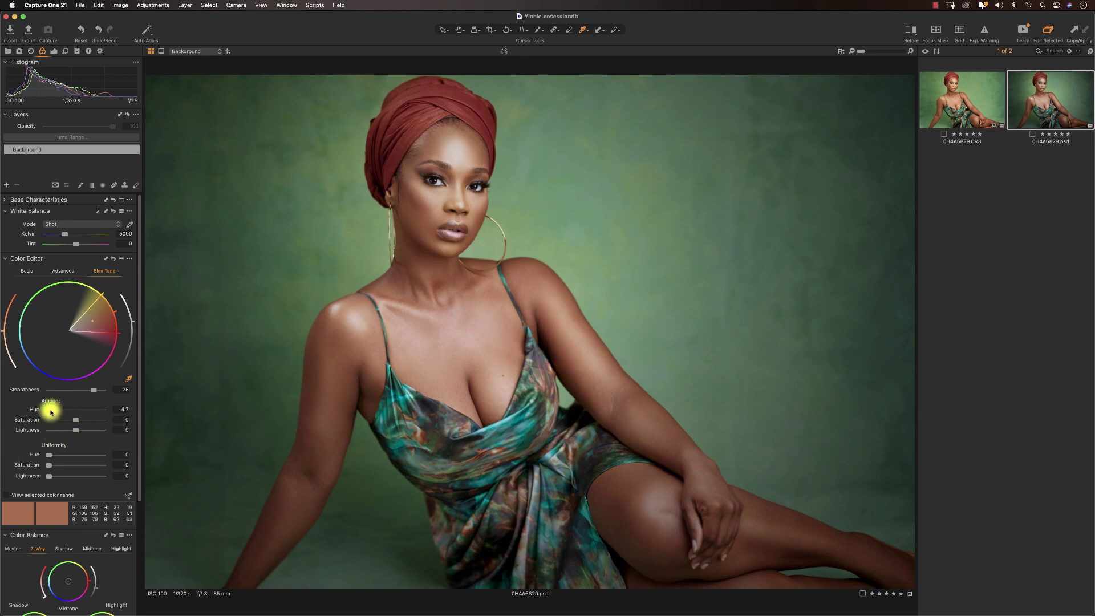
left_click_drag(55, 411, 86, 409)
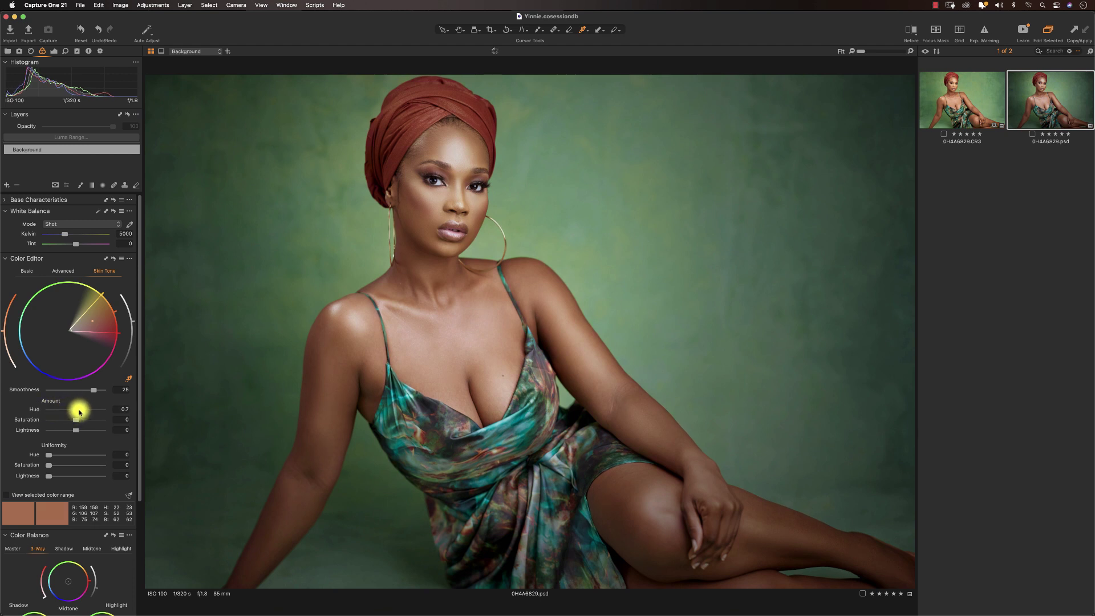
left_click_drag(81, 411, 80, 411)
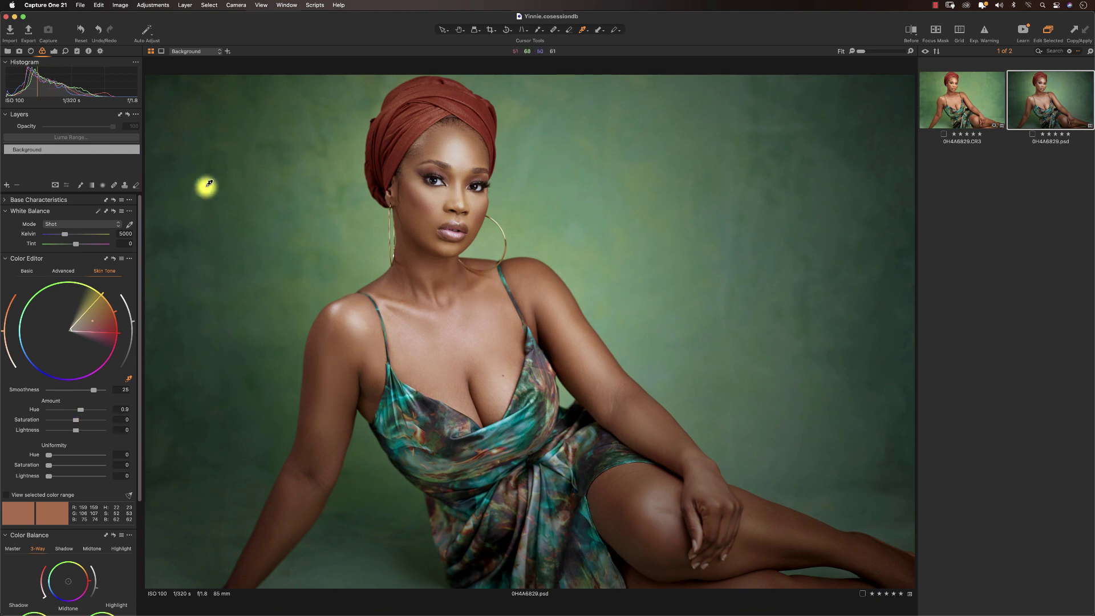
Fine-tune the shadow lightness in the Color Balance and check the individual midtone and highlight wheels
left_click(31, 52)
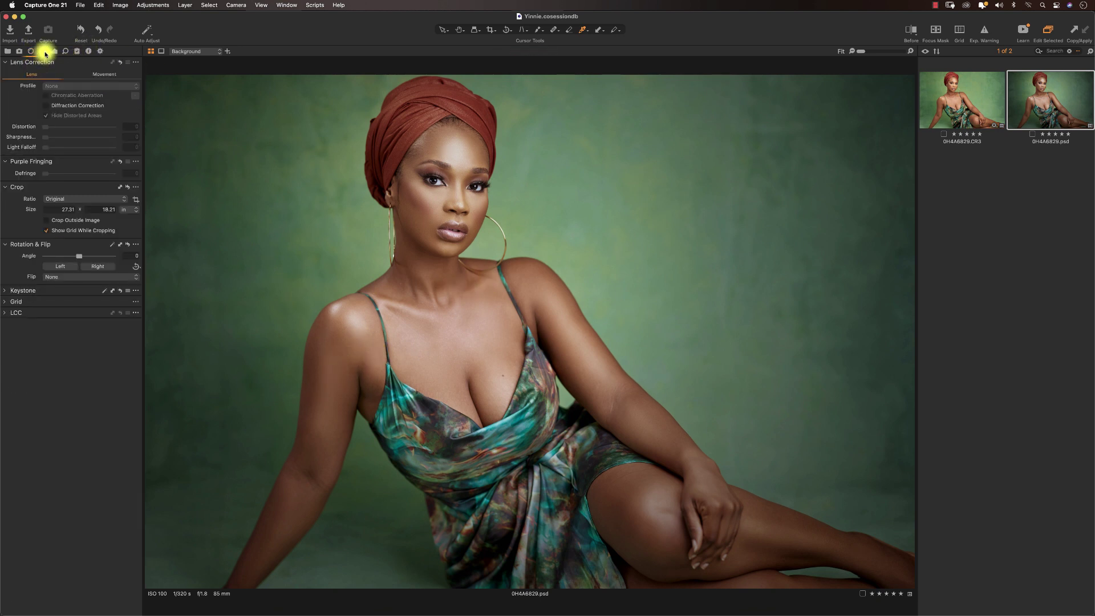
left_click(43, 51)
scroll(137, 369, "down", 5)
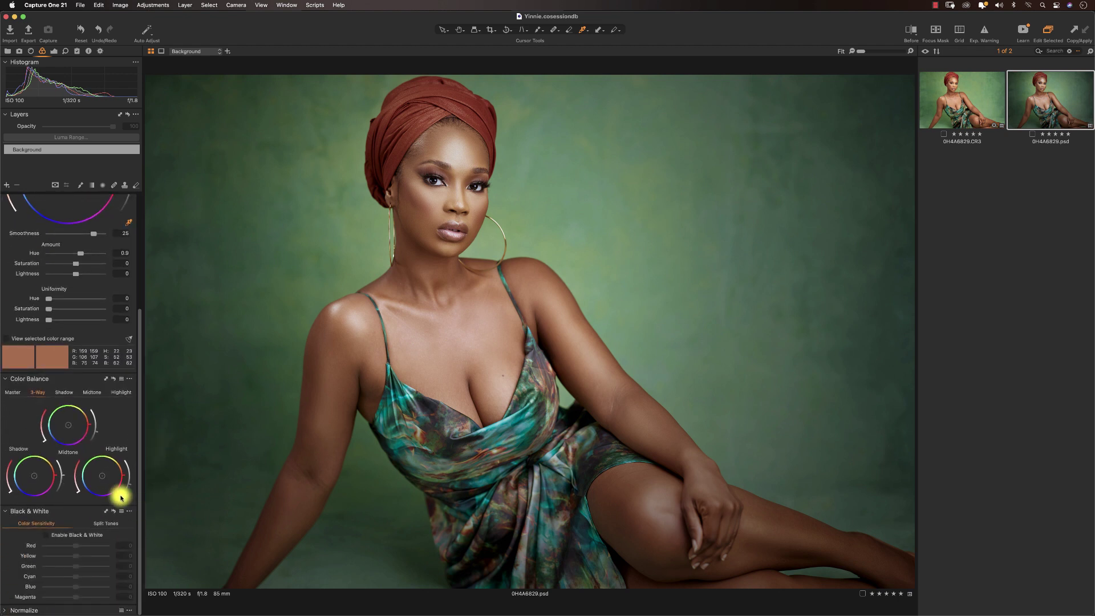
left_click(65, 391)
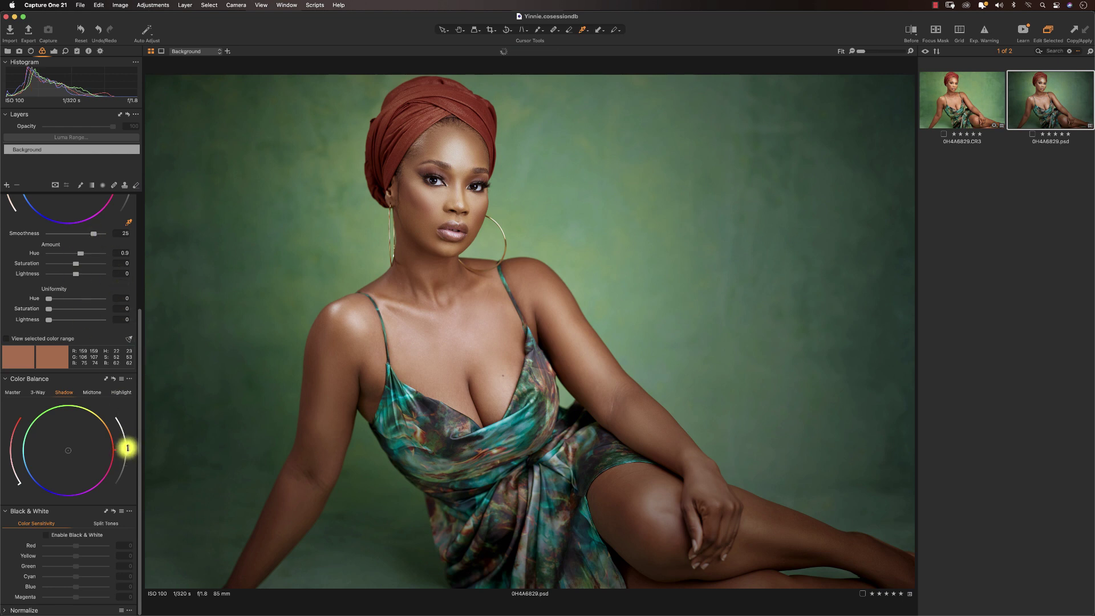
left_click_drag(127, 449, 127, 450)
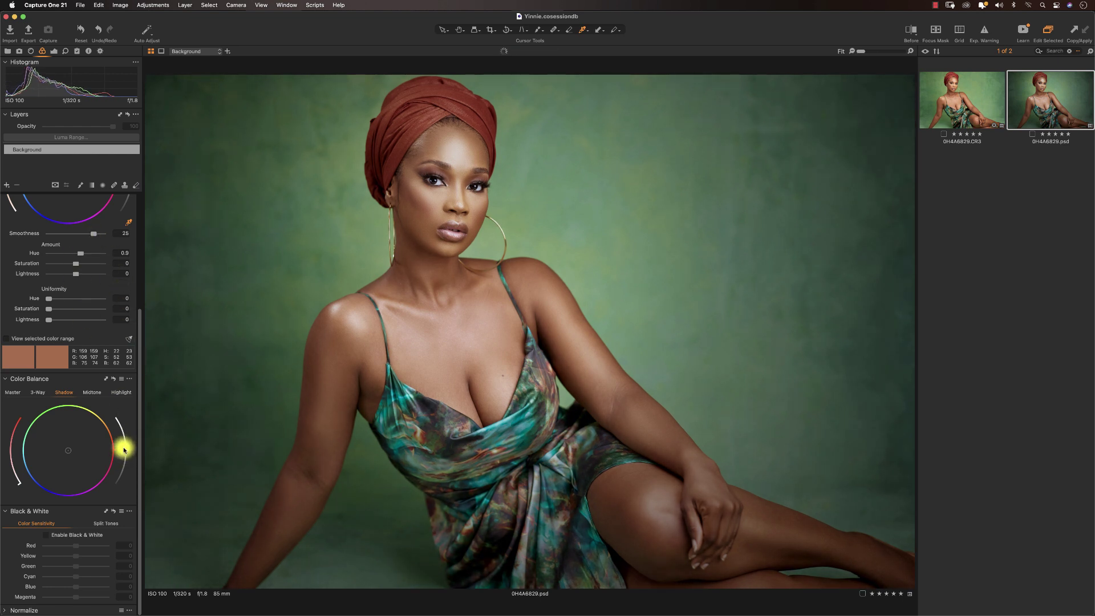
left_click(89, 392)
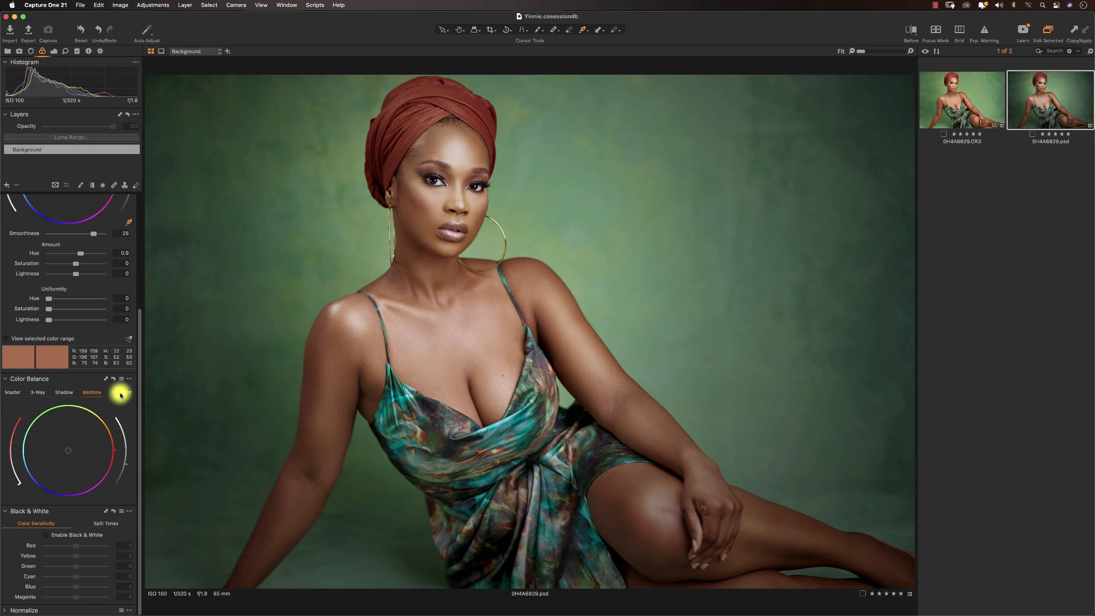
left_click(121, 393)
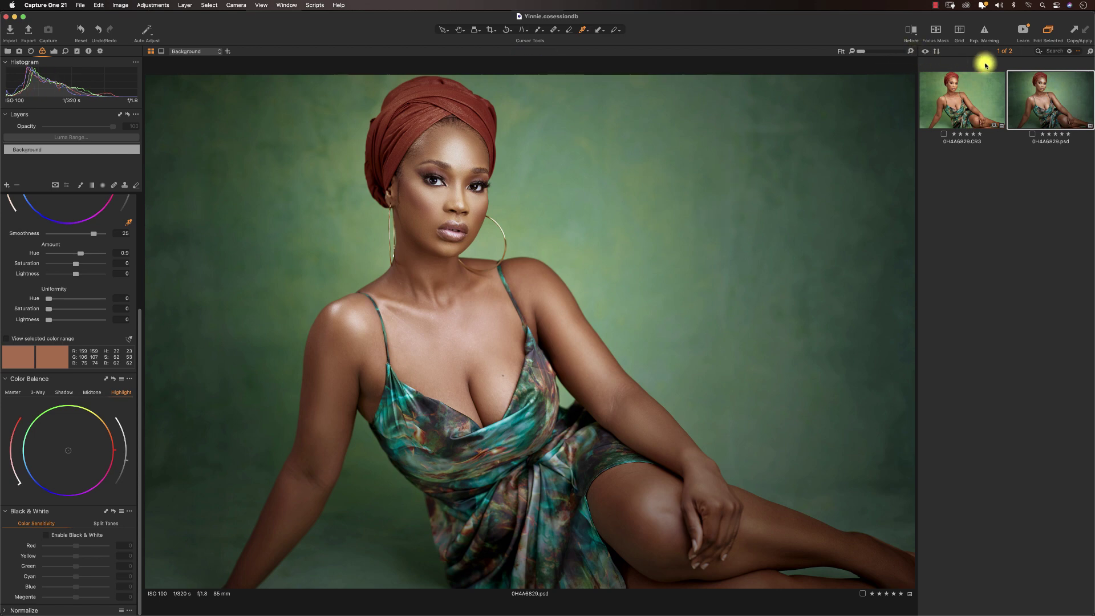
Compare 0H4A6829.CR3, including its before view, with the finished 0H4A6829.psd
left_click(967, 108)
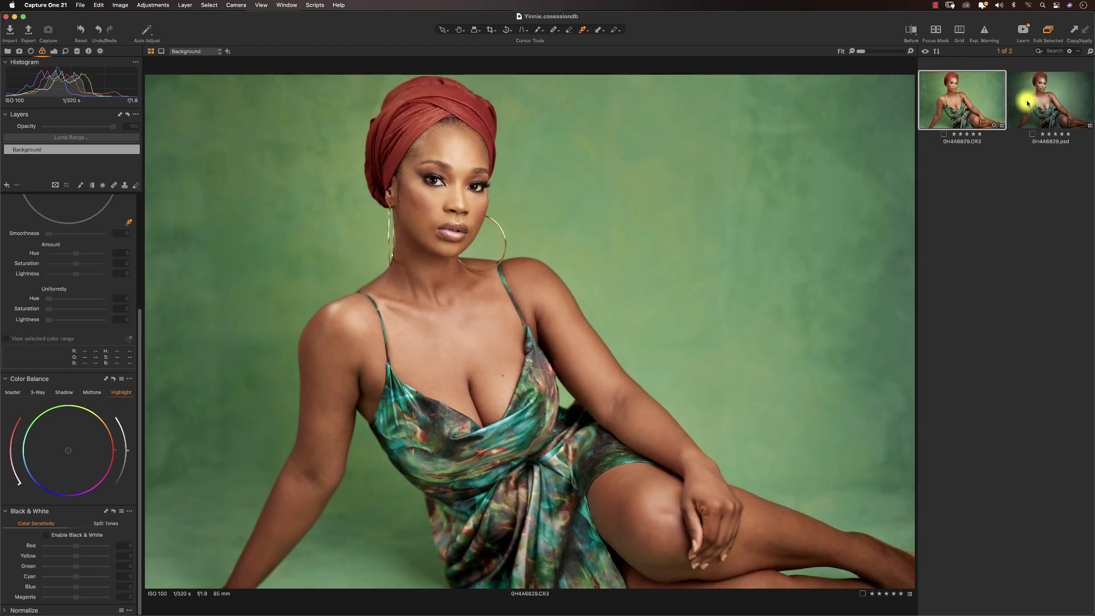
left_click(1027, 104)
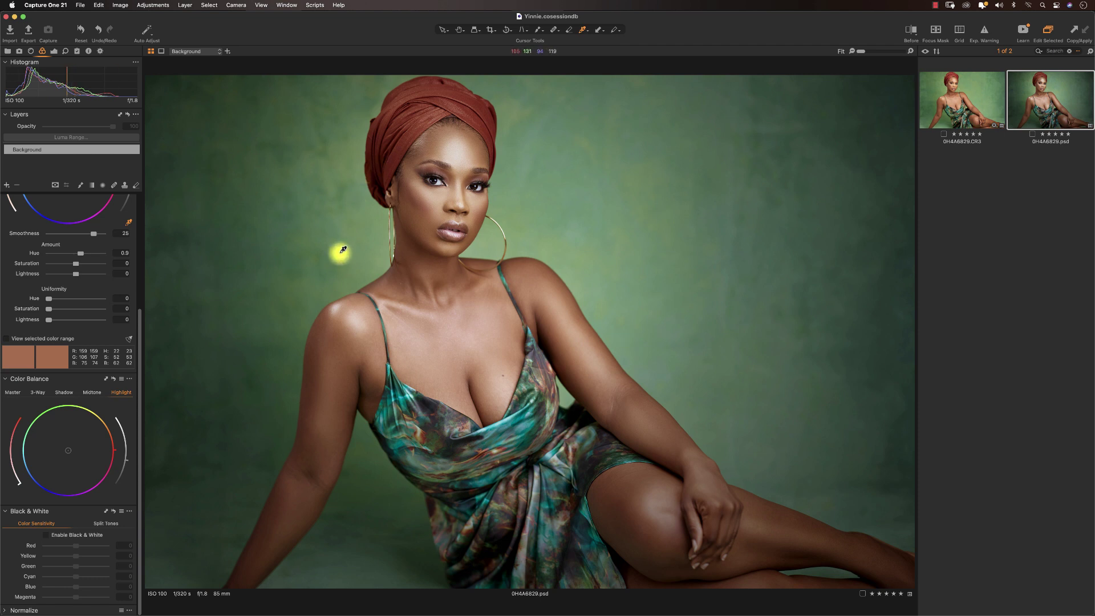
left_click(978, 115)
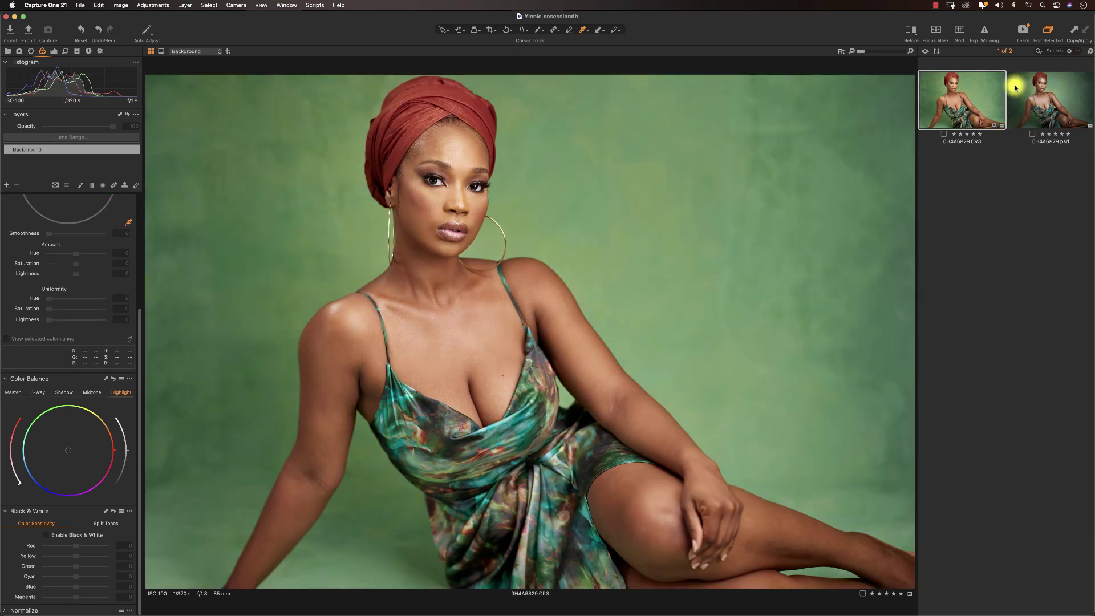
left_click(911, 31)
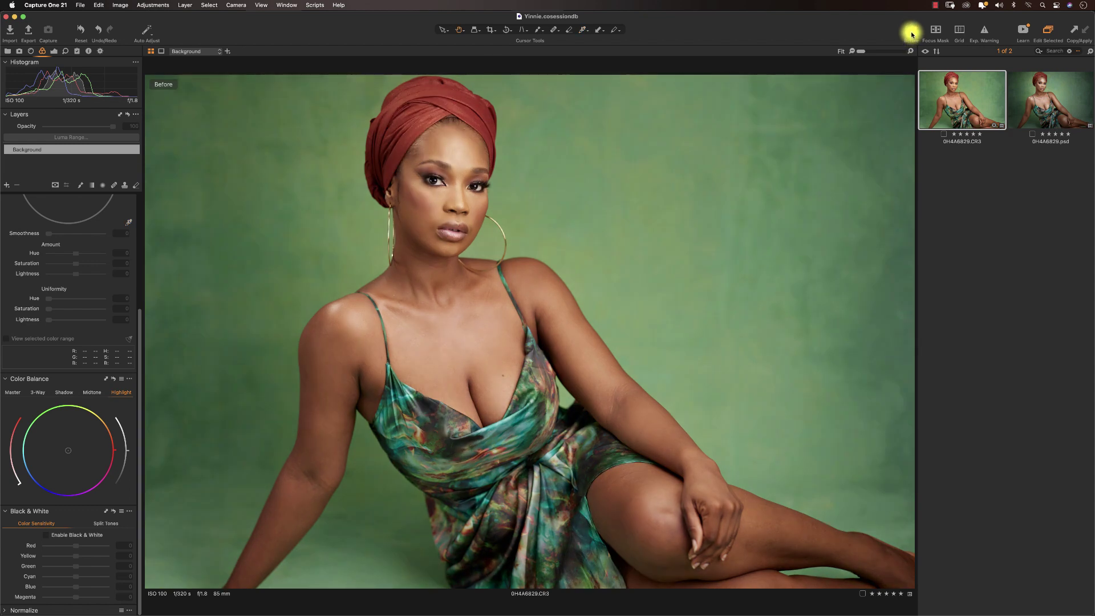
left_click(912, 32)
left_click(1036, 89)
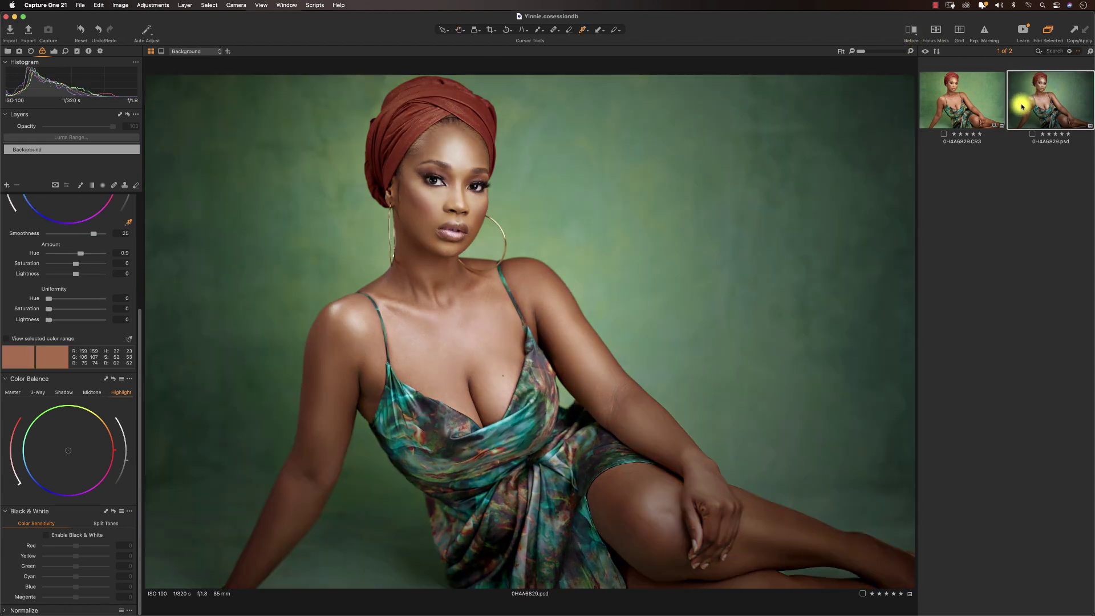